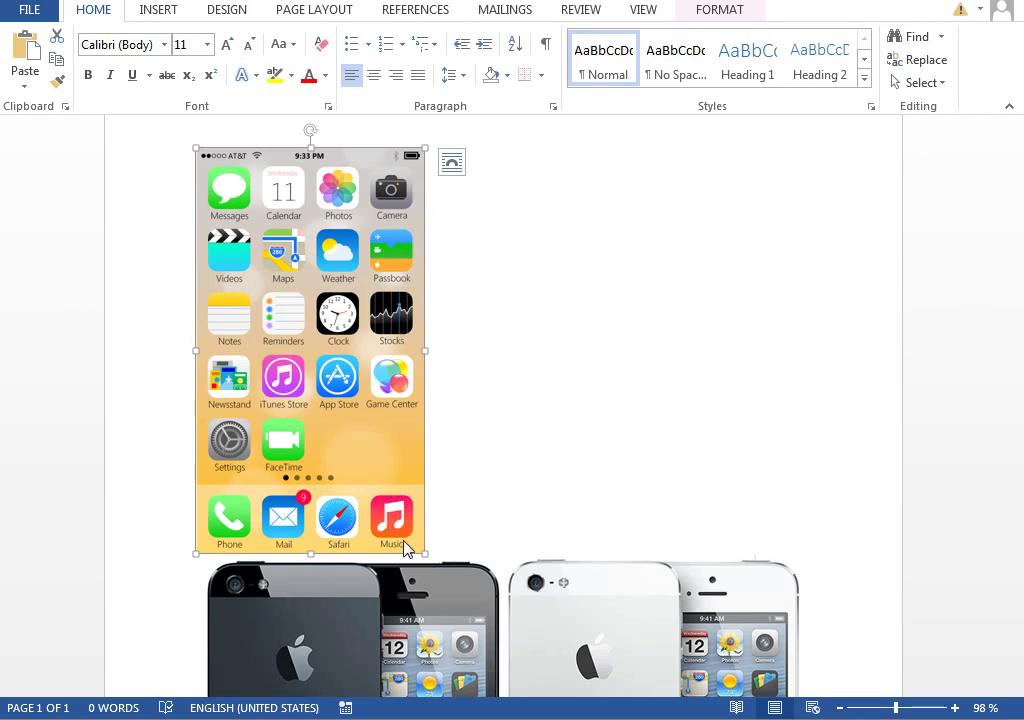
Set the two-iPhones photo's text wrapping to In Front of Text.
scroll(599, 425, down, 5)
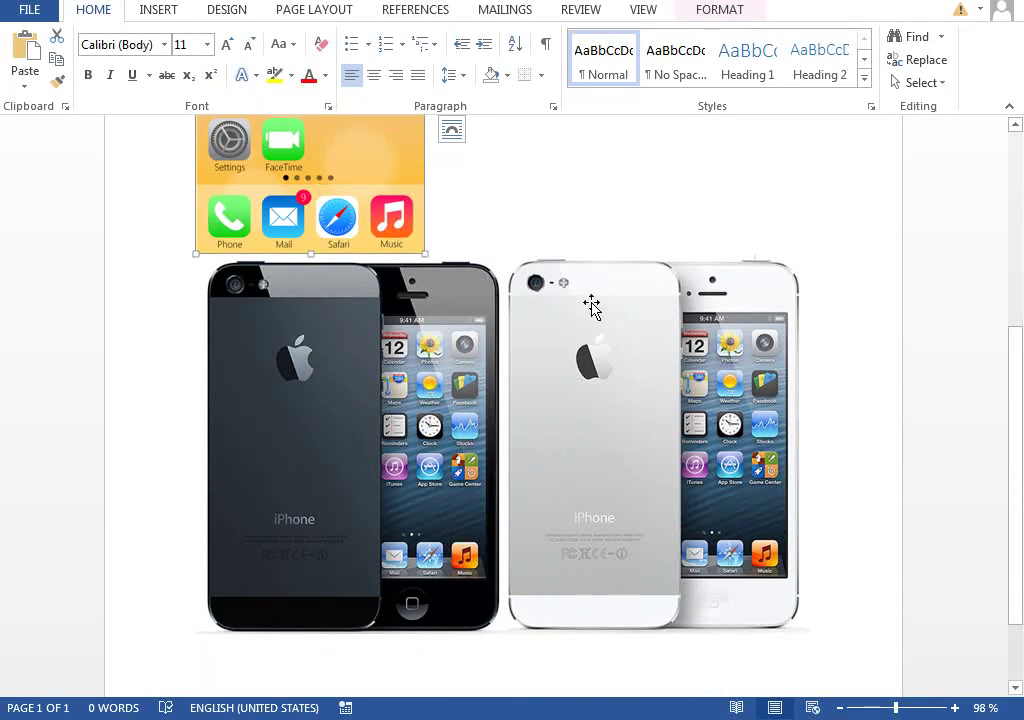
click(623, 390)
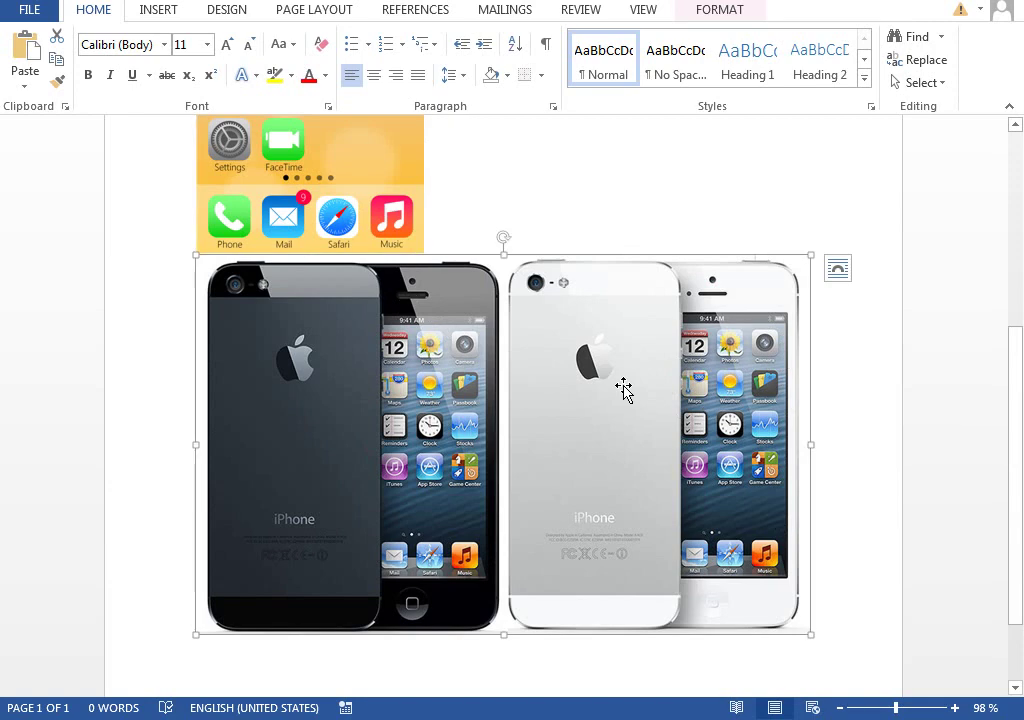
click(838, 268)
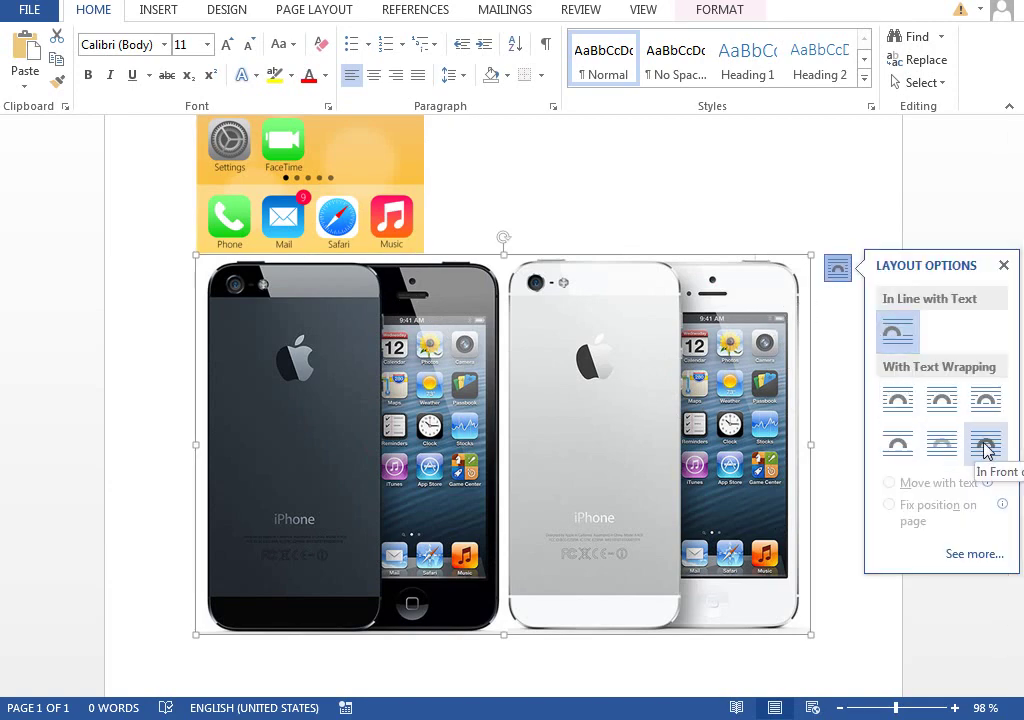
click(985, 446)
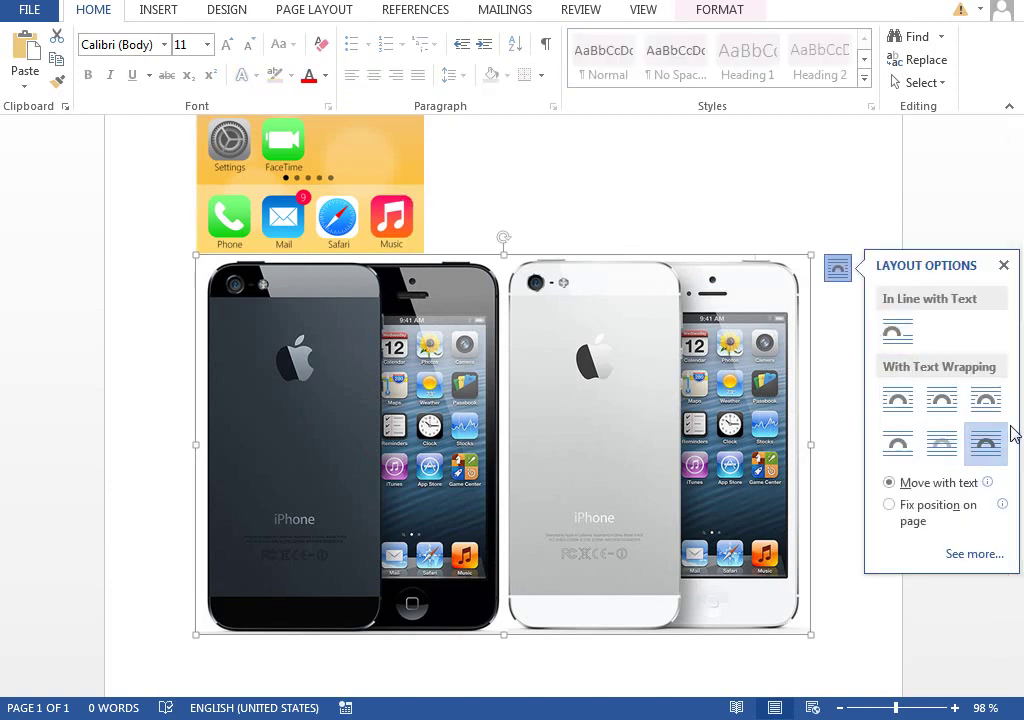
click(450, 222)
scroll(420, 200, up, 5)
click(405, 167)
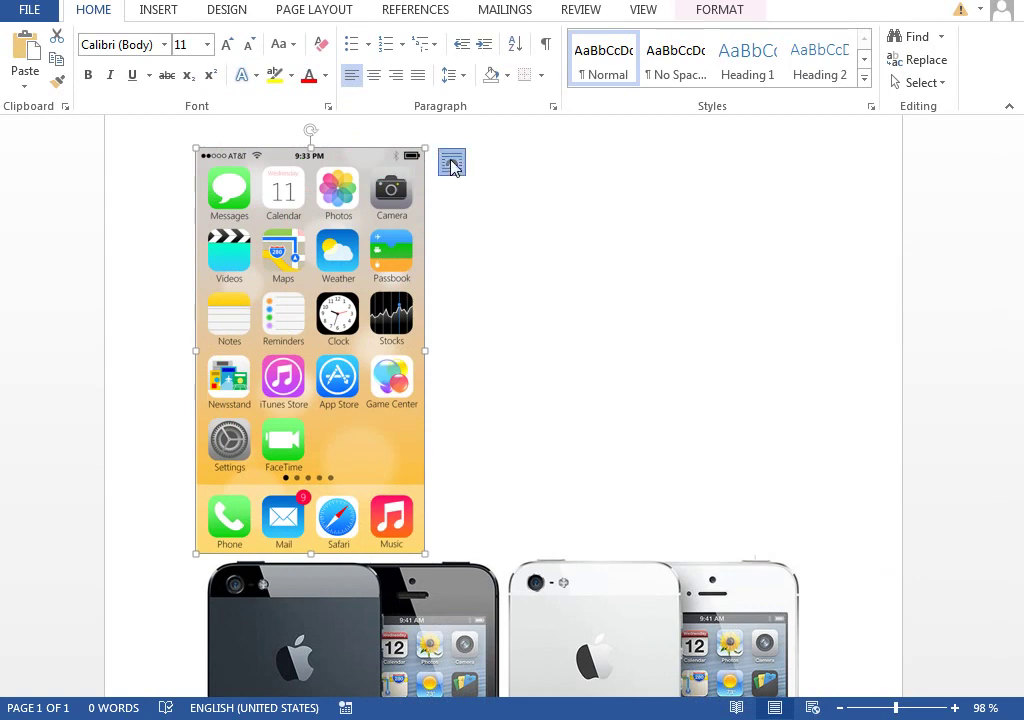
Float the home-screen picture in front of text, then move the iPhones photo up and enlarge it.
click(451, 162)
click(600, 338)
drag(496, 649, 544, 291)
drag(757, 495, 962, 612)
drag(638, 411, 727, 439)
Position the home-screen picture over the black iPhone.
drag(233, 662, 332, 557)
drag(516, 497, 584, 497)
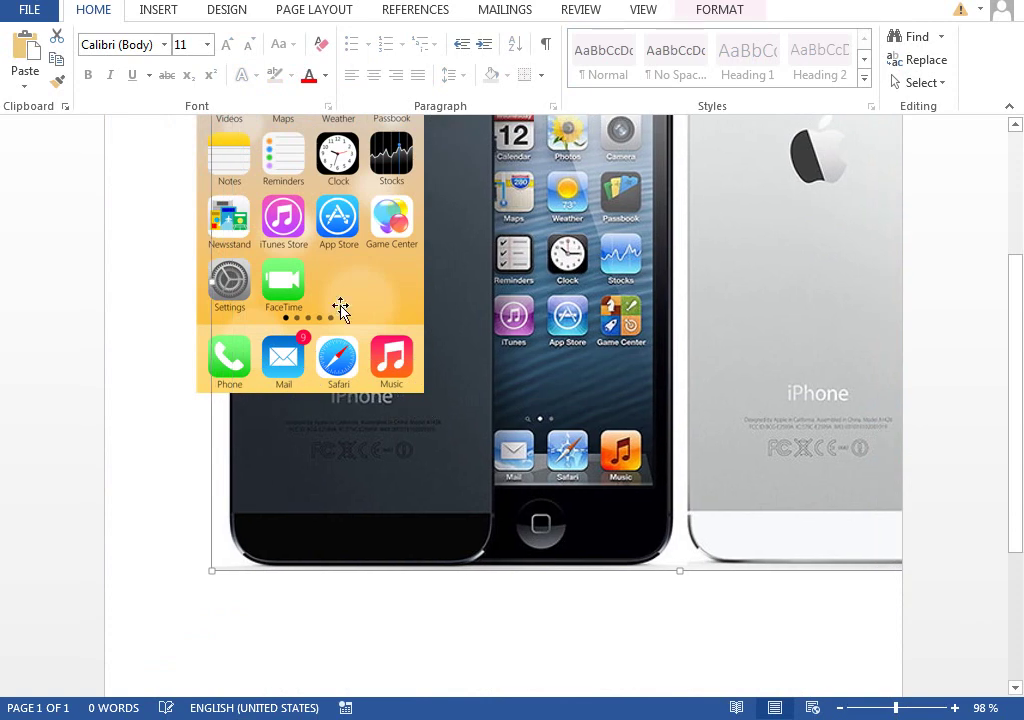
drag(314, 268, 277, 368)
scroll(620, 333, up, 3)
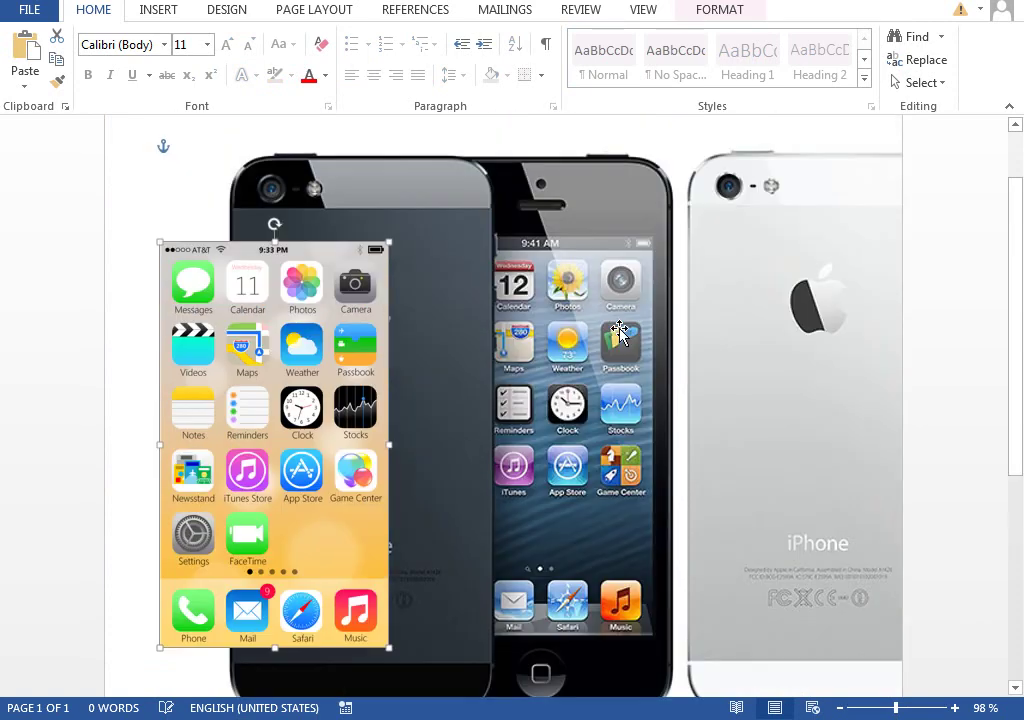
click(158, 10)
Draw a tall rounded rectangle over the black phone's back.
click(275, 70)
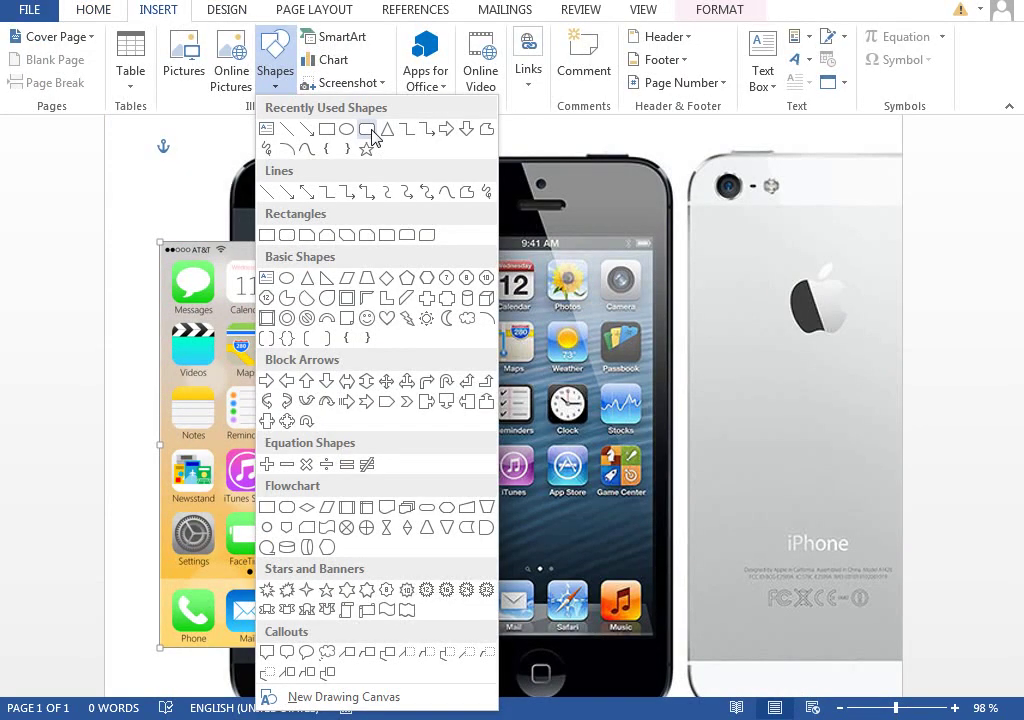
click(367, 129)
mouse_move(231, 158)
mouse_down()
mouse_move(421, 382)
mouse_move(485, 690)
mouse_move(487, 566)
mouse_move(495, 575)
mouse_up()
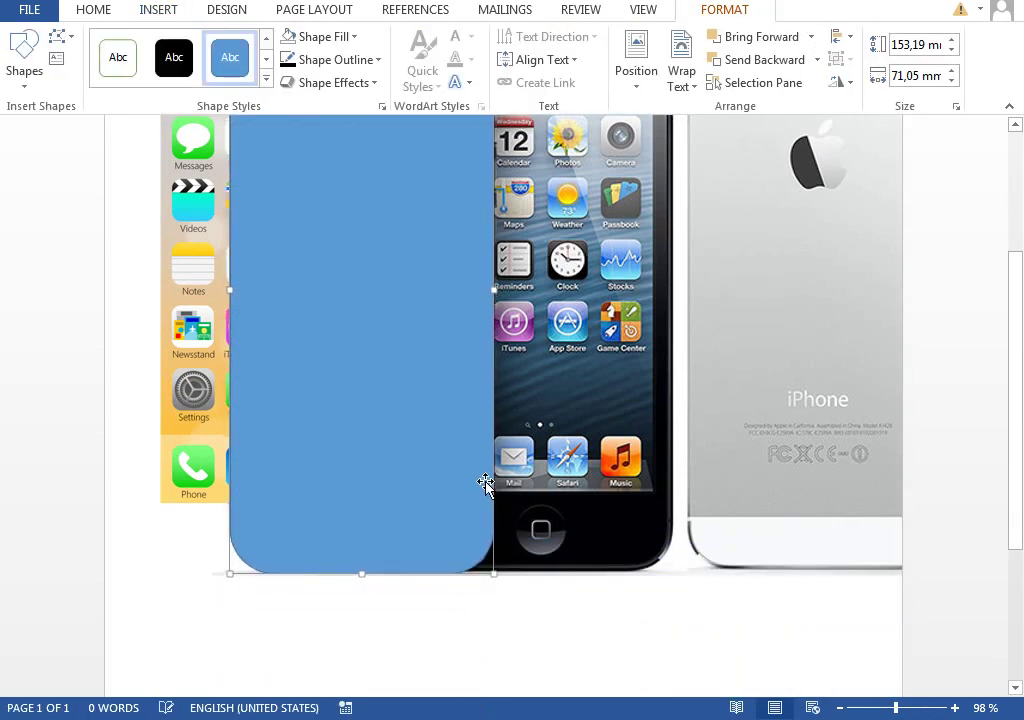
At 292% zoom, tune the rectangle's corner rounding and lower its top edge slightly.
scroll(485, 482, up, 4)
click(921, 708)
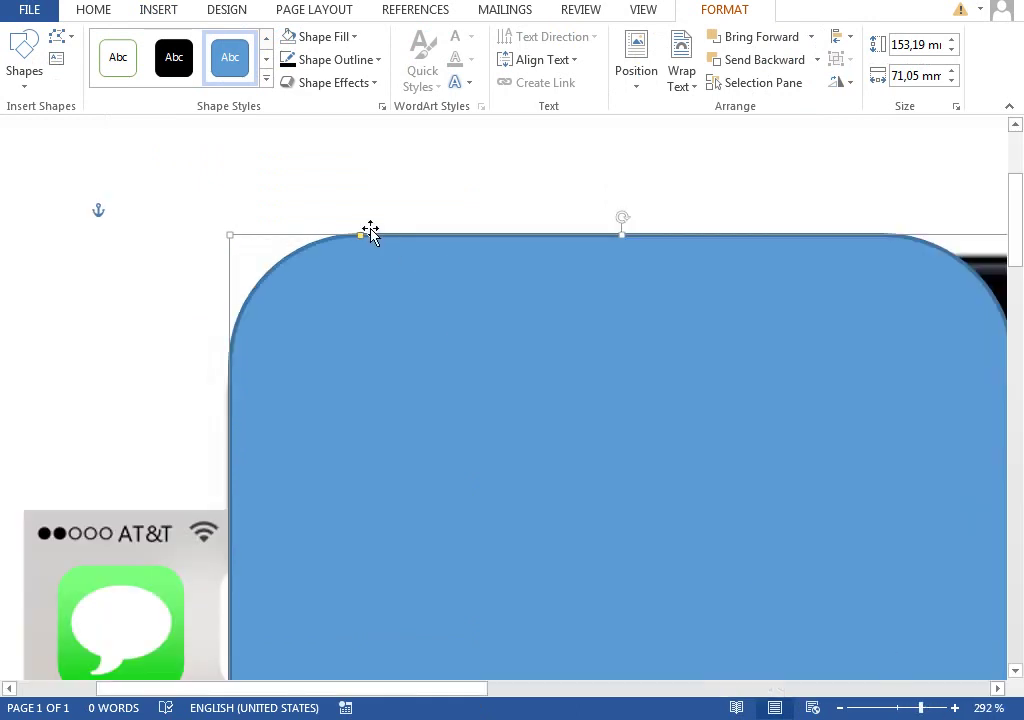
drag(362, 237, 414, 240)
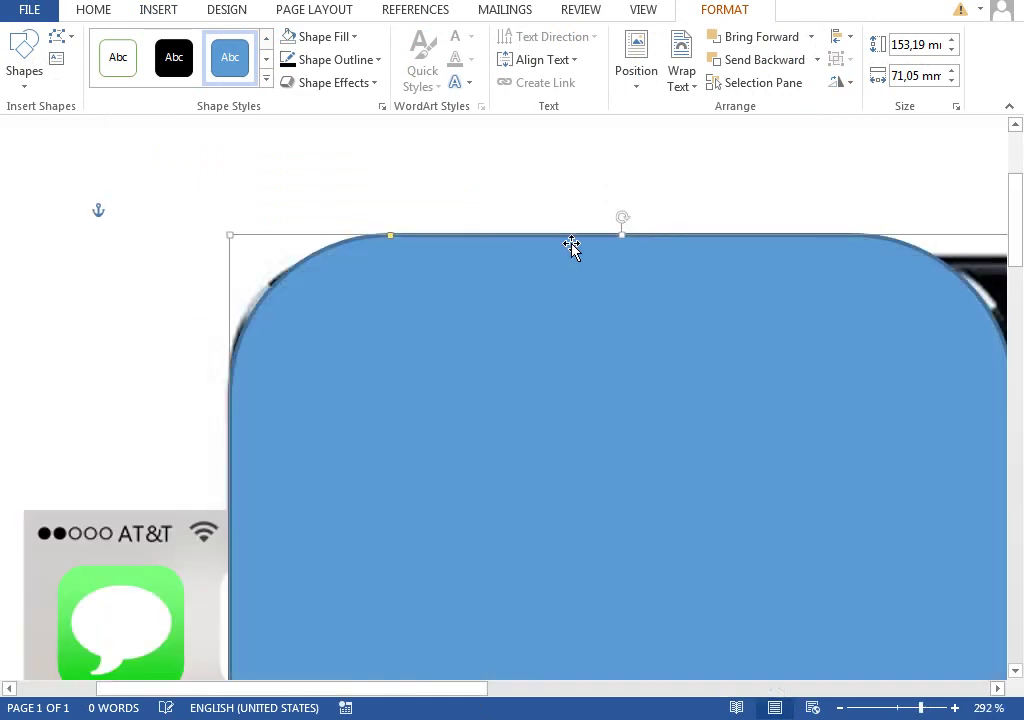
mouse_move(622, 235)
mouse_down()
mouse_move(622, 290)
mouse_move(622, 253)
mouse_up()
drag(380, 256, 352, 264)
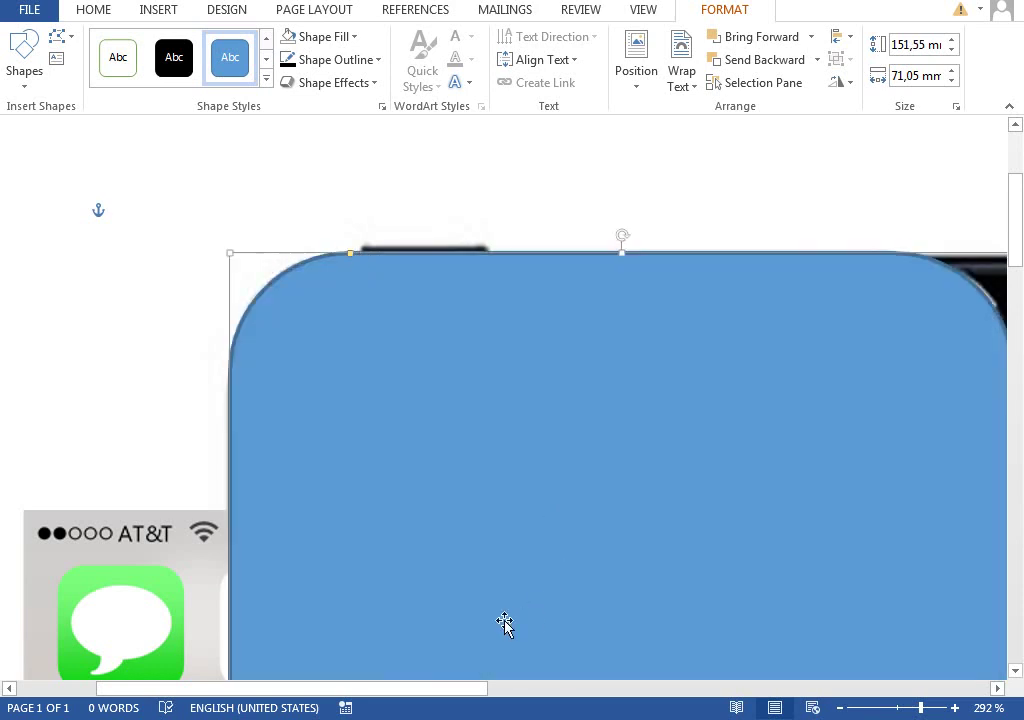
drag(439, 688, 526, 688)
scroll(584, 494, down, 5)
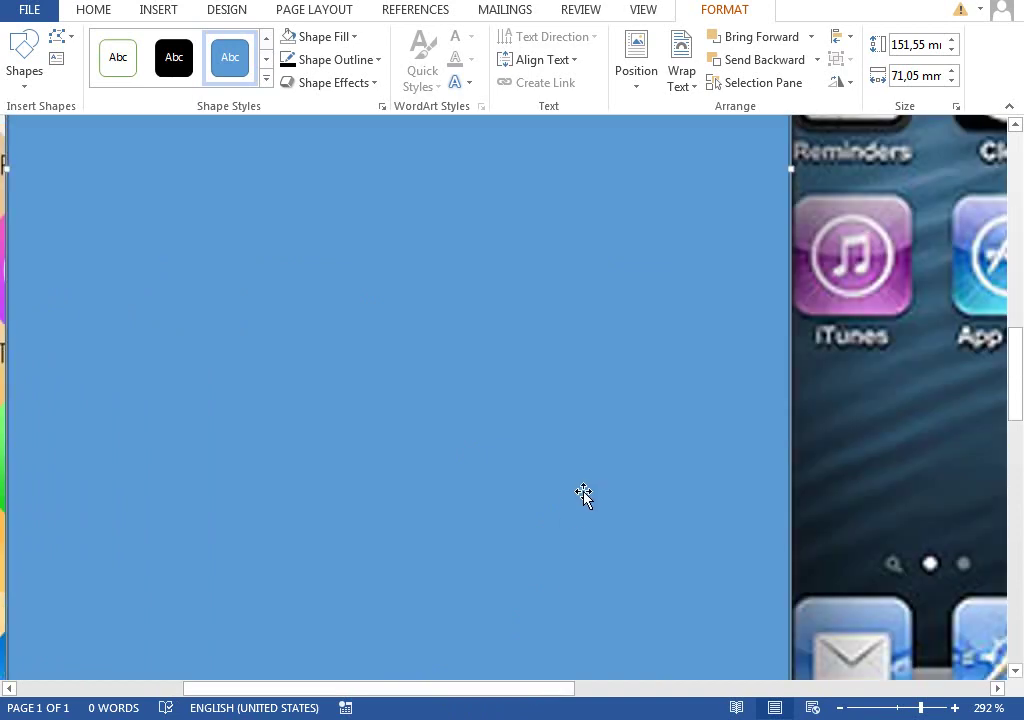
scroll(586, 490, down, 6)
scroll(586, 492, up, 2)
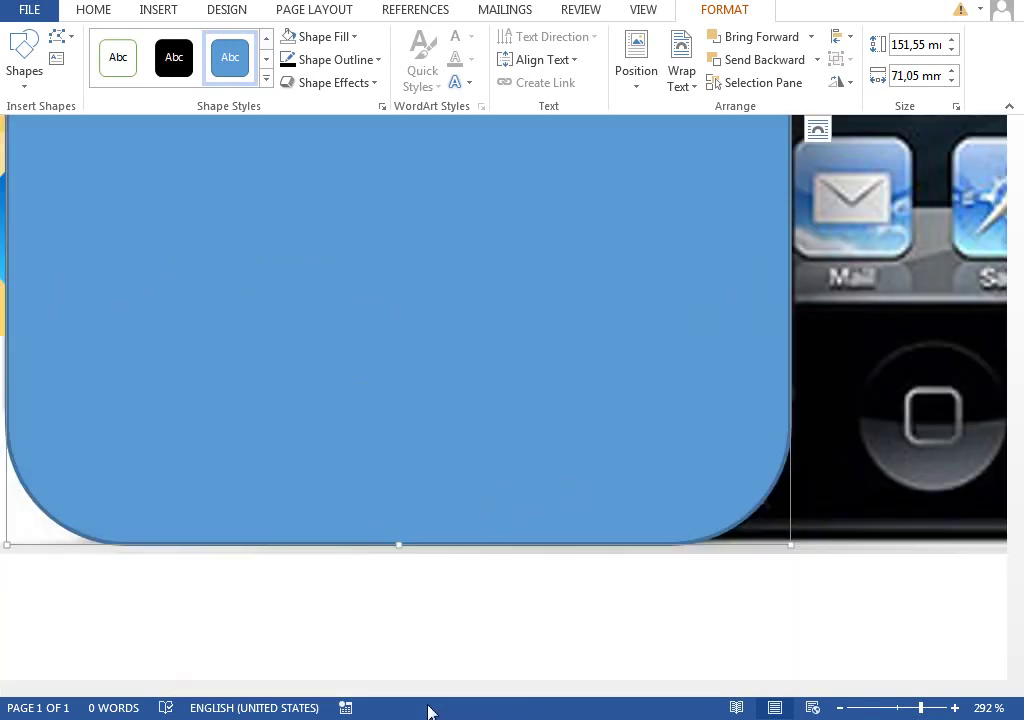
scroll(407, 695, left, 2)
Give the rounded rectangle 50% fill transparency in Format Shape.
right_click(486, 226)
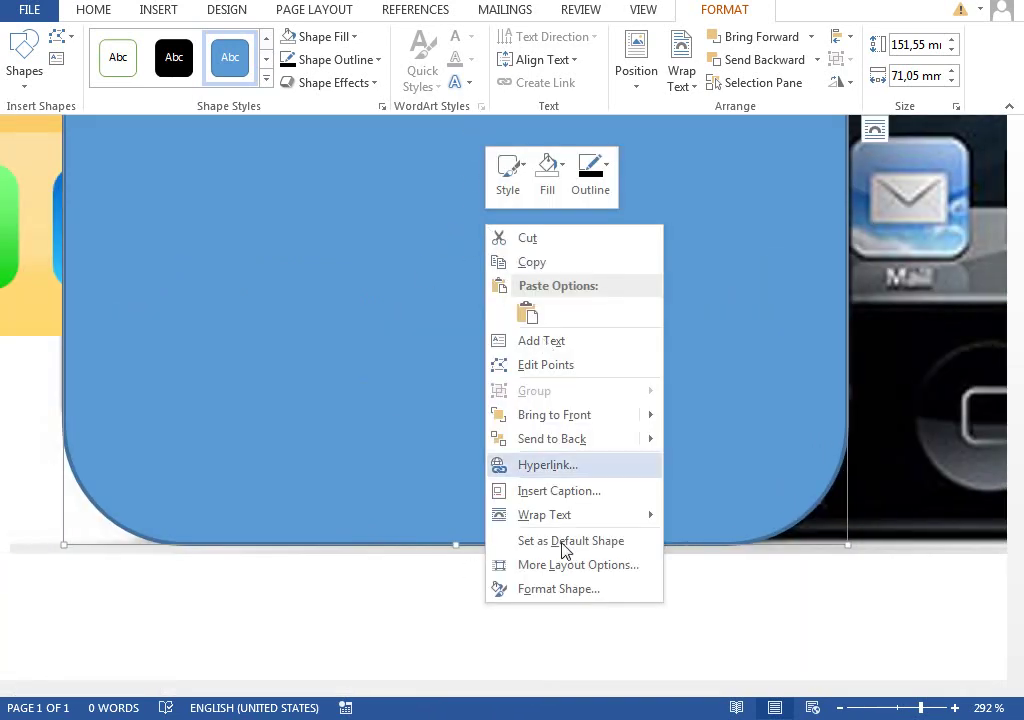
click(550, 589)
click(590, 222)
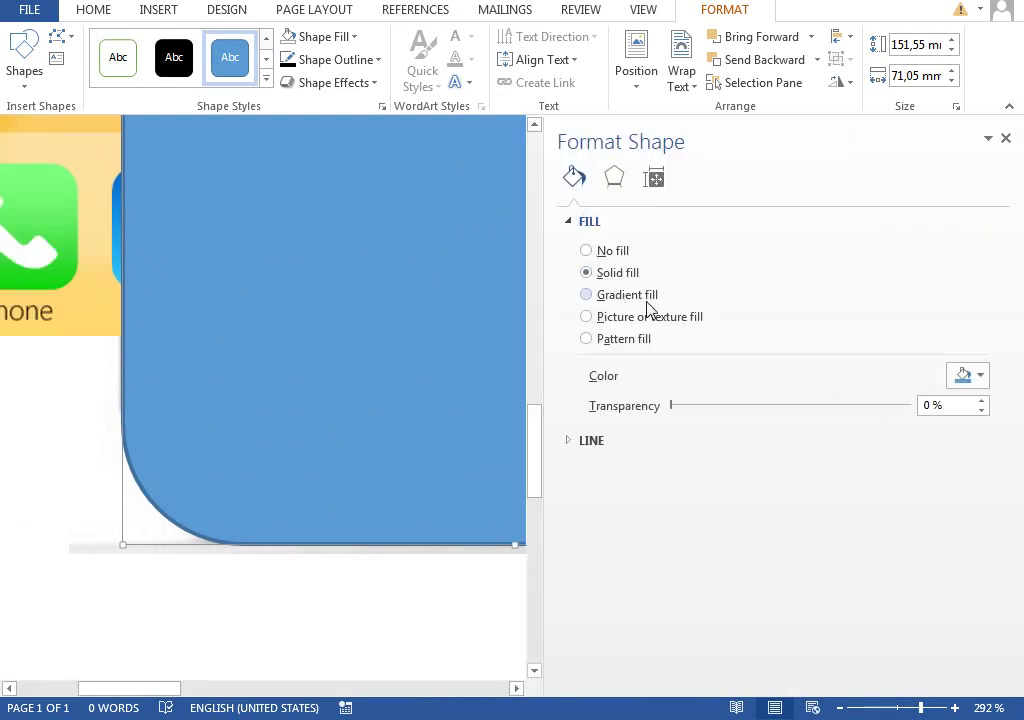
click(926, 405)
key(Return)
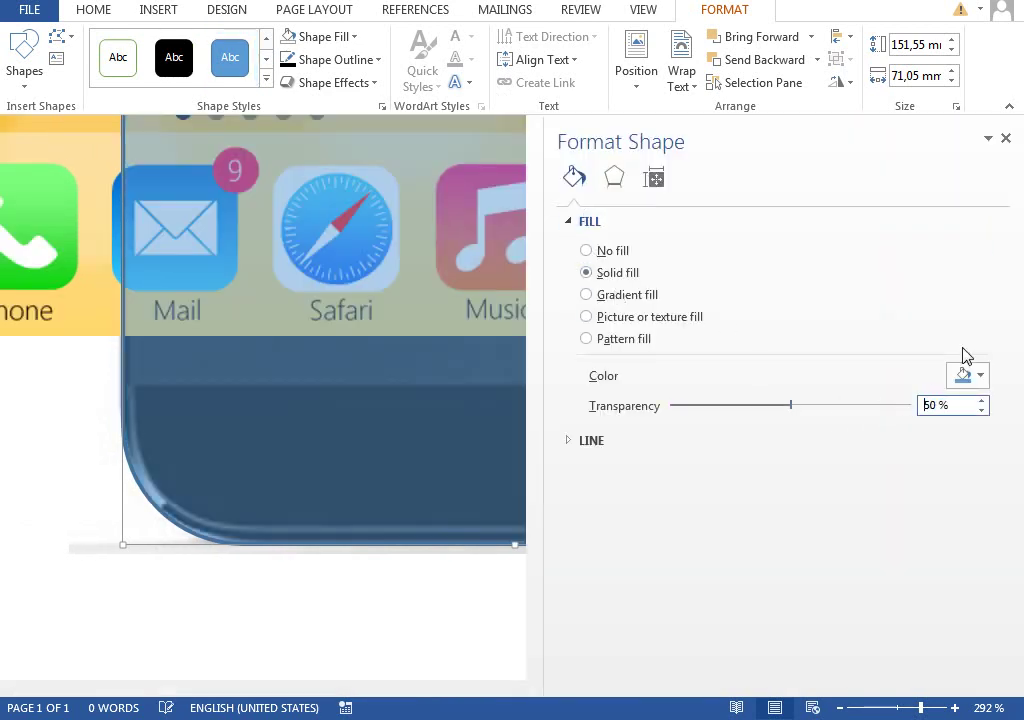
drag(544, 359, 815, 377)
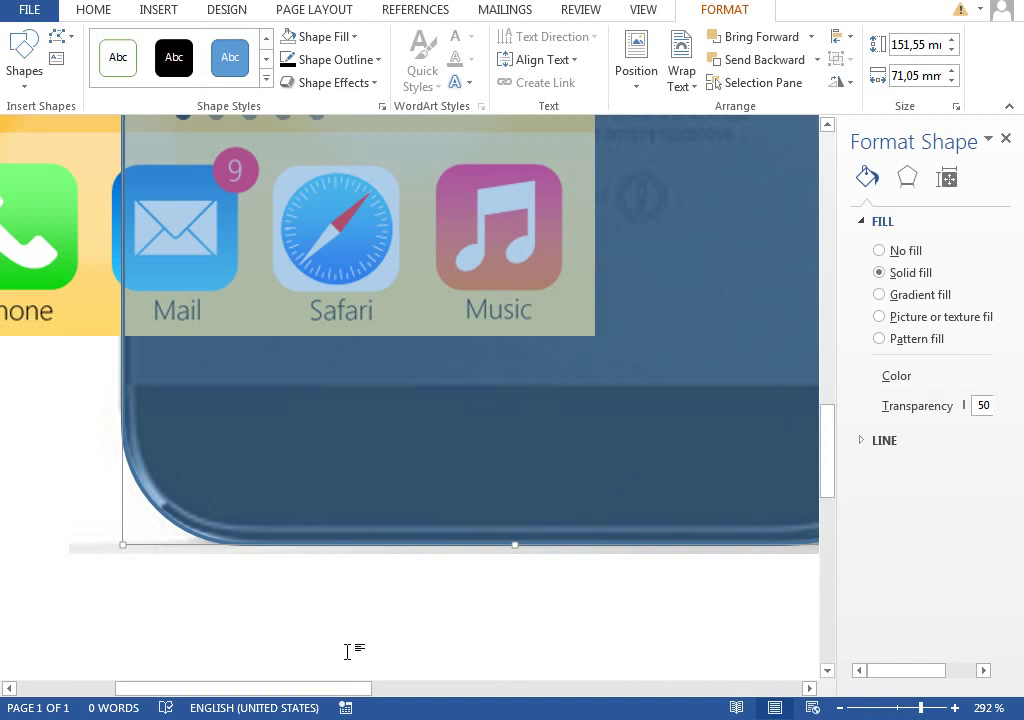
Move the blue shape and the home-screen picture onto the front-facing phone.
drag(347, 688, 414, 686)
click(893, 708)
drag(369, 323, 528, 320)
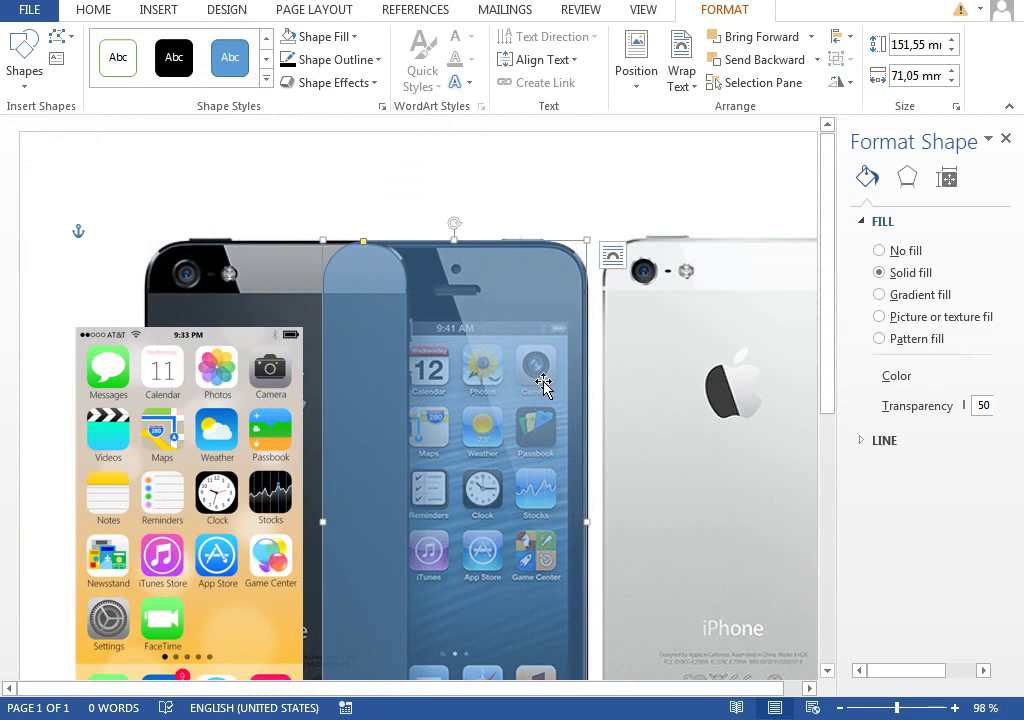
drag(253, 398, 464, 390)
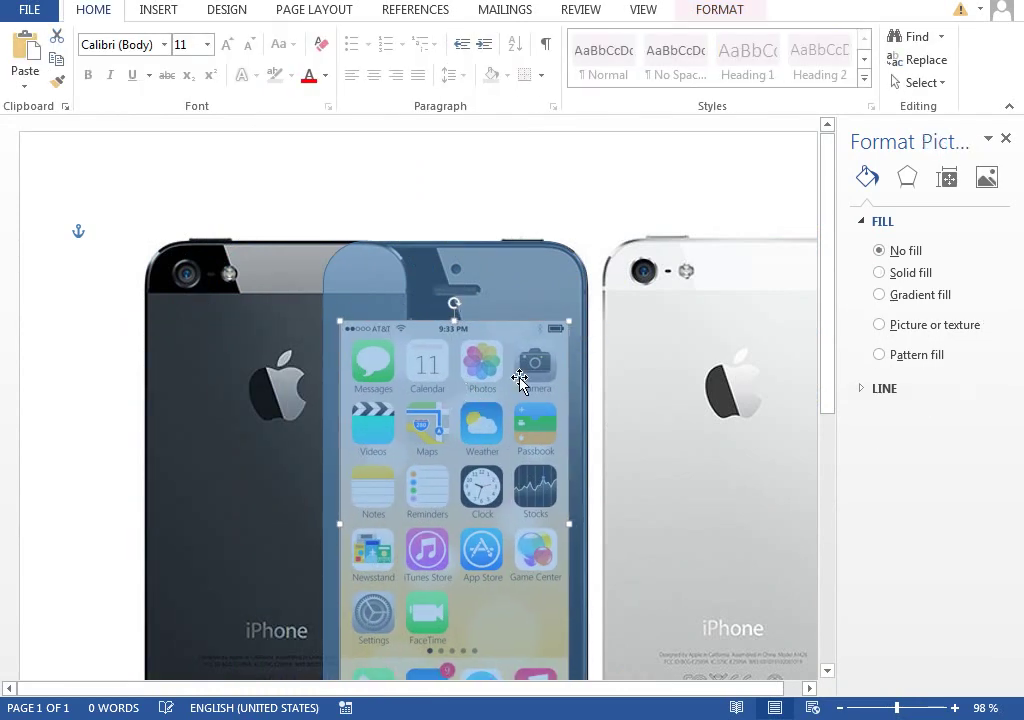
Adjust the home-screen picture's bottom-left corner so it fits the phone's screen area.
scroll(457, 460, down, 2)
scroll(457, 460, down, 2)
mouse_move(341, 578)
mouse_down()
mouse_move(350, 551)
mouse_move(344, 565)
mouse_up()
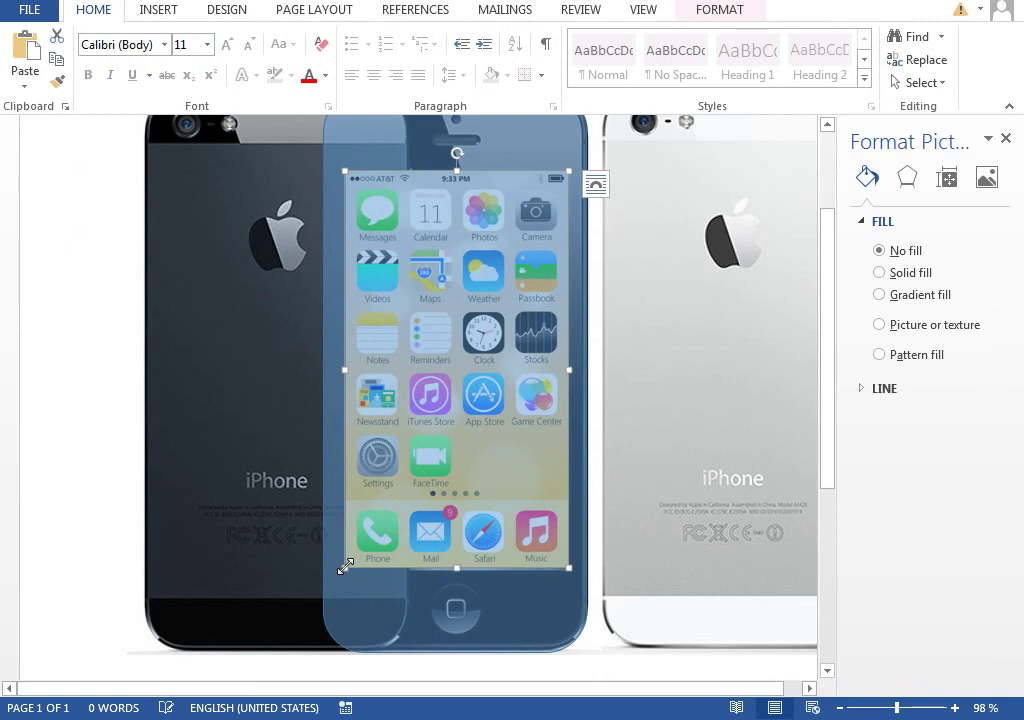
click(943, 709)
drag(348, 690, 455, 693)
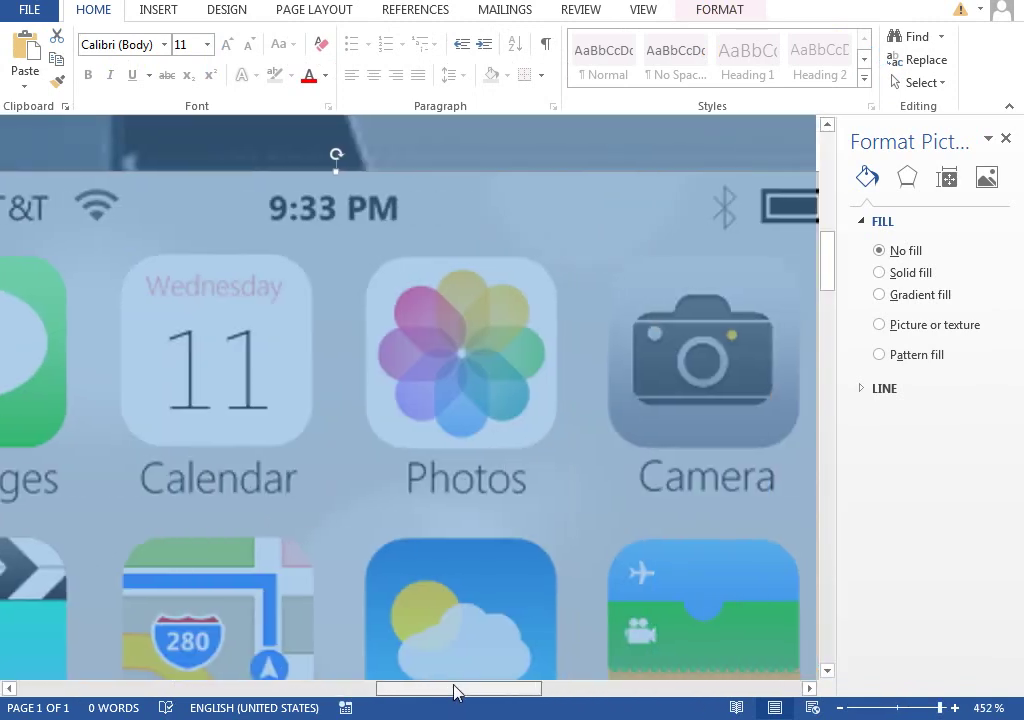
scroll(416, 544, up, 3)
scroll(417, 540, down, 2)
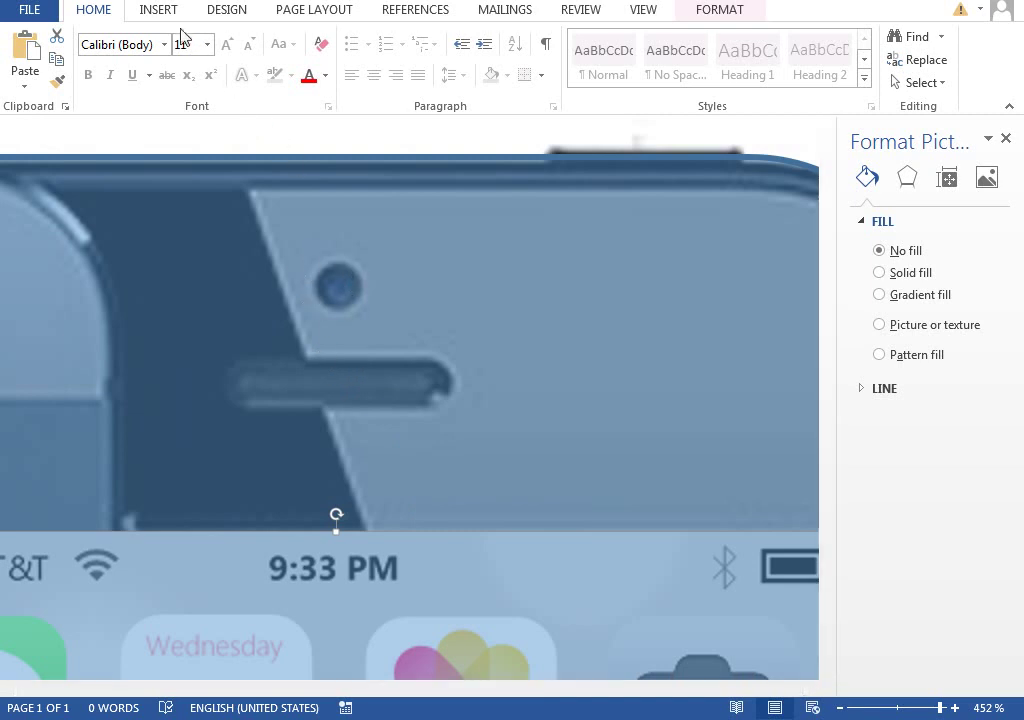
click(156, 10)
Draw a small oval over the front camera.
click(275, 66)
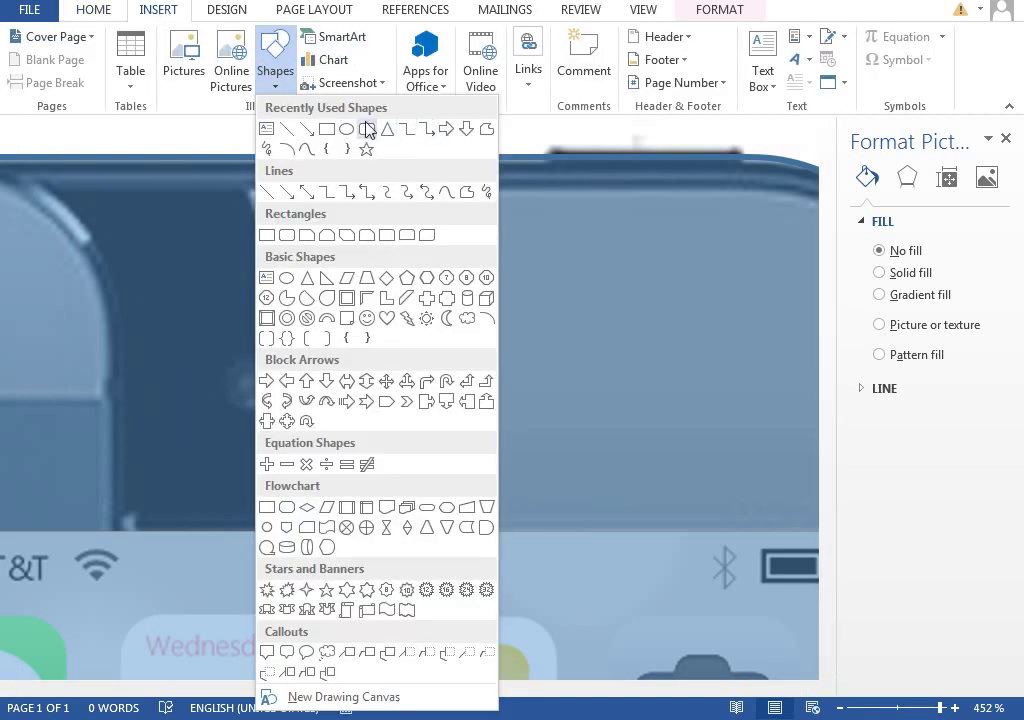
click(344, 130)
drag(338, 284, 362, 292)
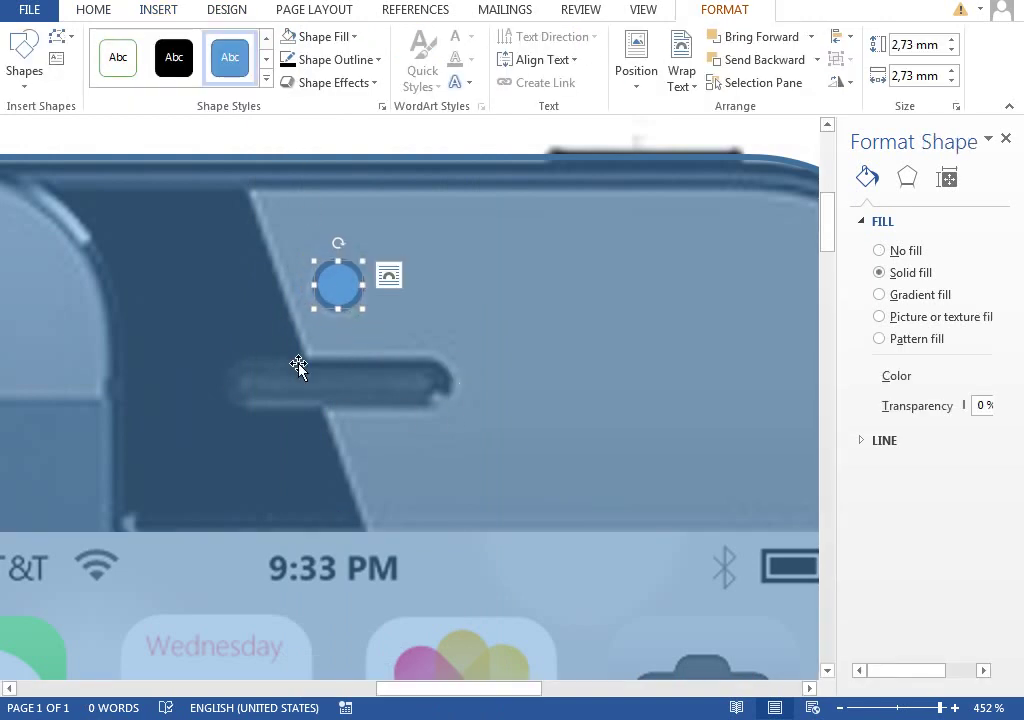
Draw a pill-shaped rounded bar over the earpiece speaker with its corners fully rounded.
click(176, 12)
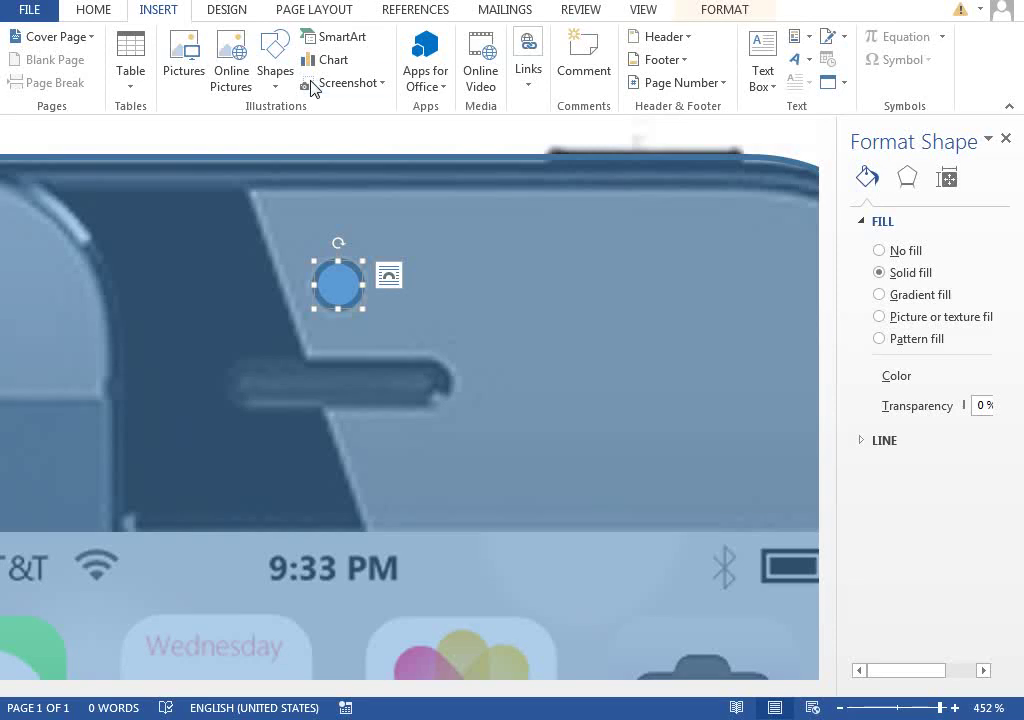
click(270, 70)
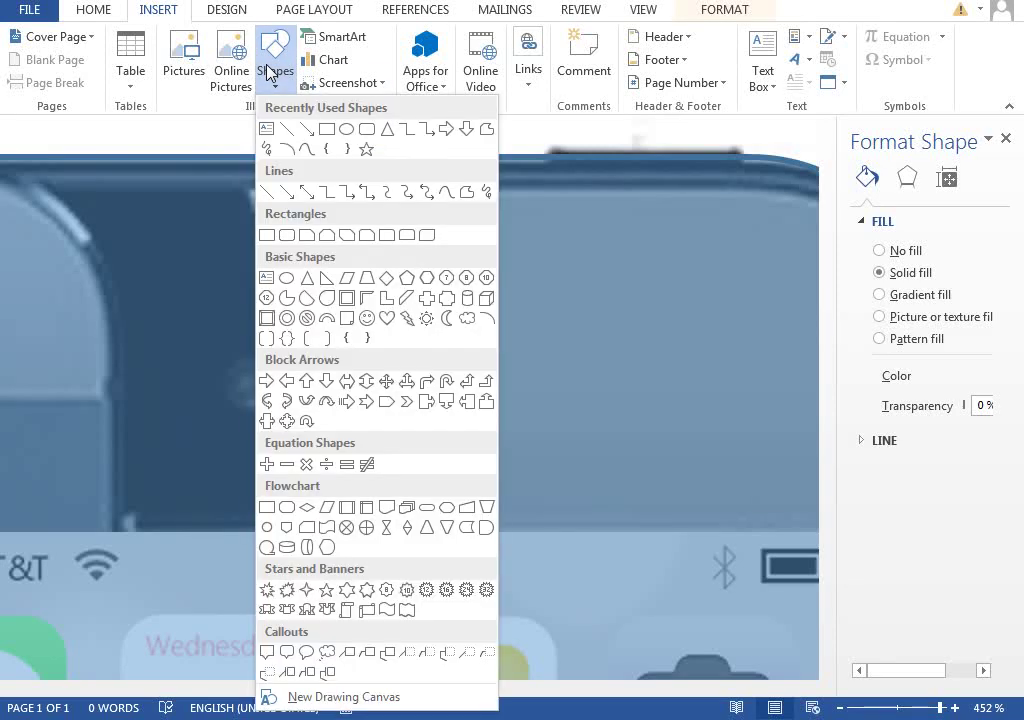
click(369, 131)
mouse_move(234, 362)
mouse_down()
mouse_move(459, 411)
mouse_move(445, 403)
mouse_up()
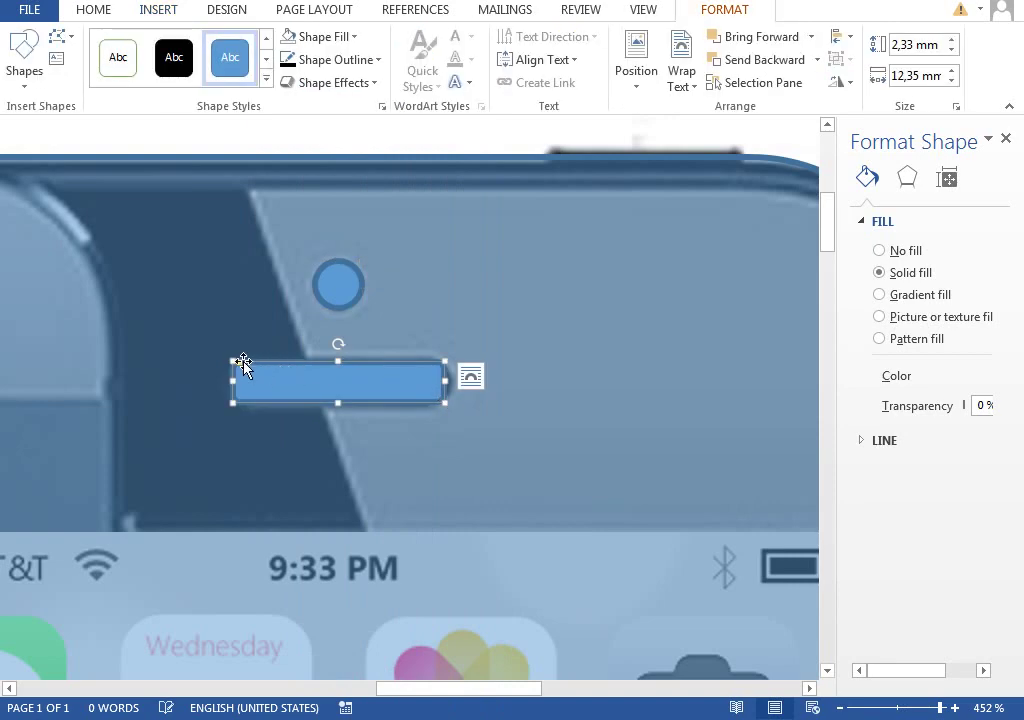
drag(240, 364, 350, 382)
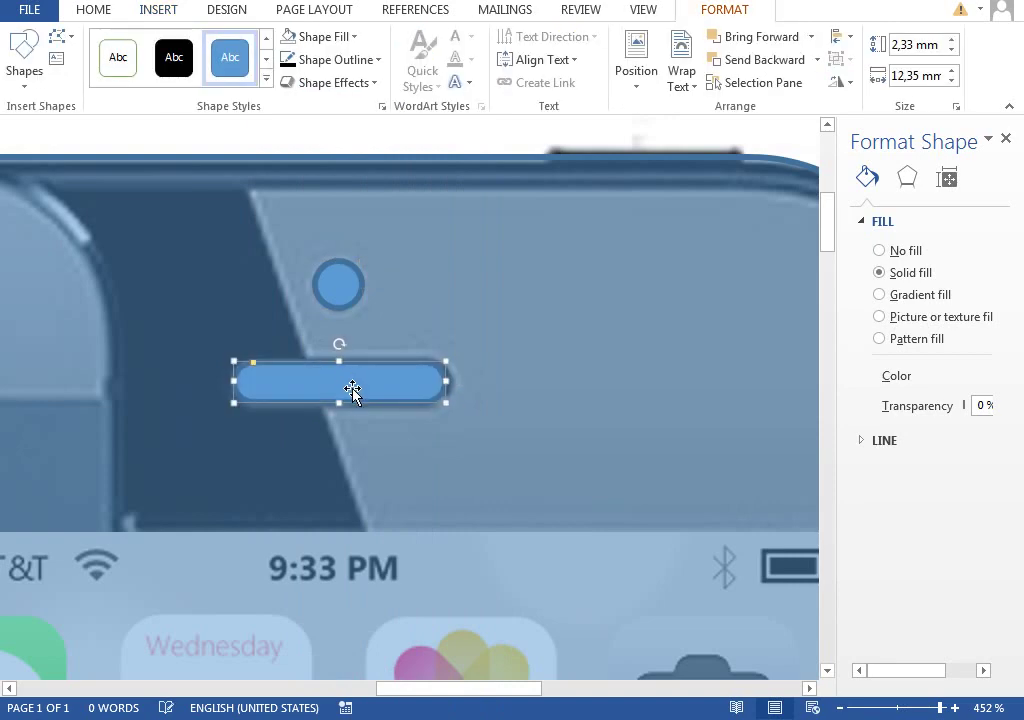
drag(830, 222, 845, 462)
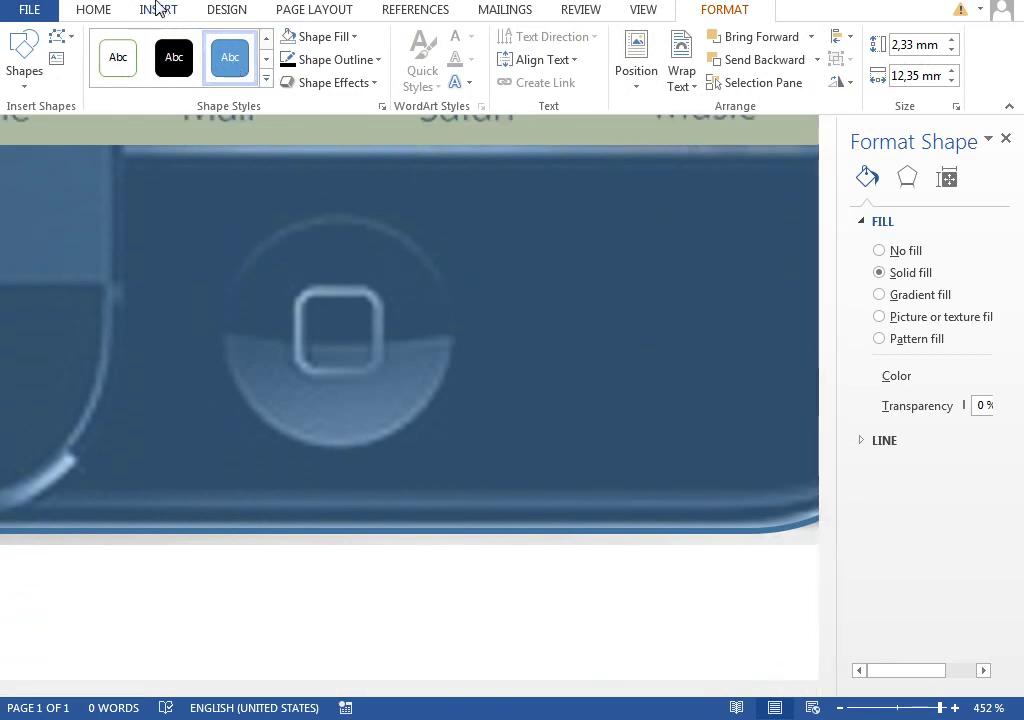
Draw a circle over the home button and make it 50% transparent.
click(157, 9)
click(270, 68)
click(365, 130)
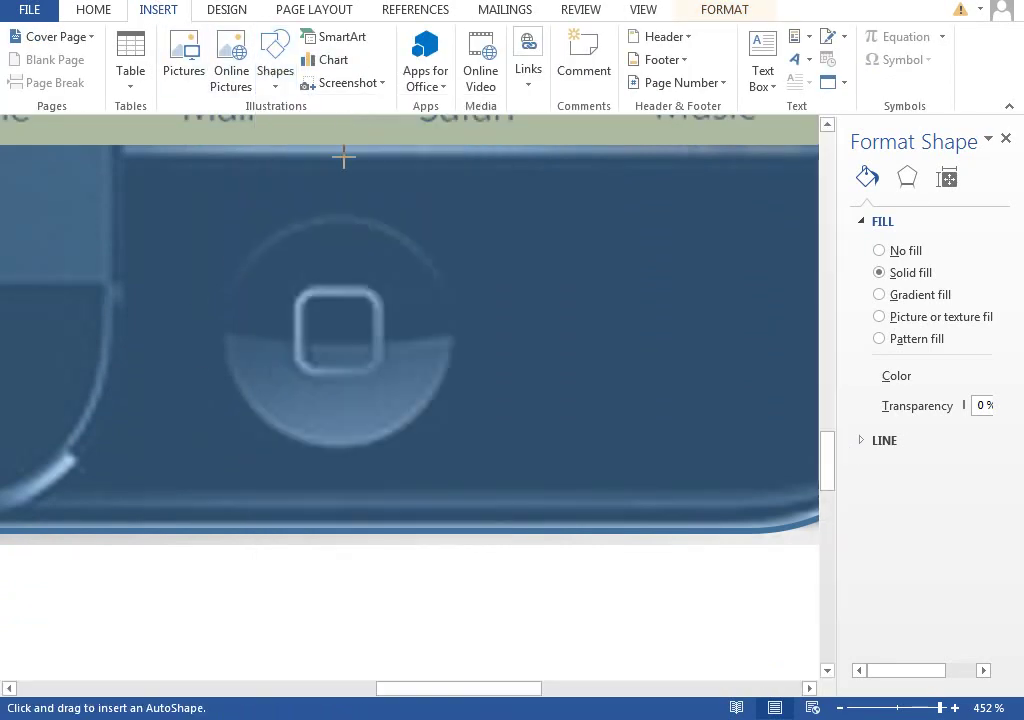
drag(237, 218, 469, 414)
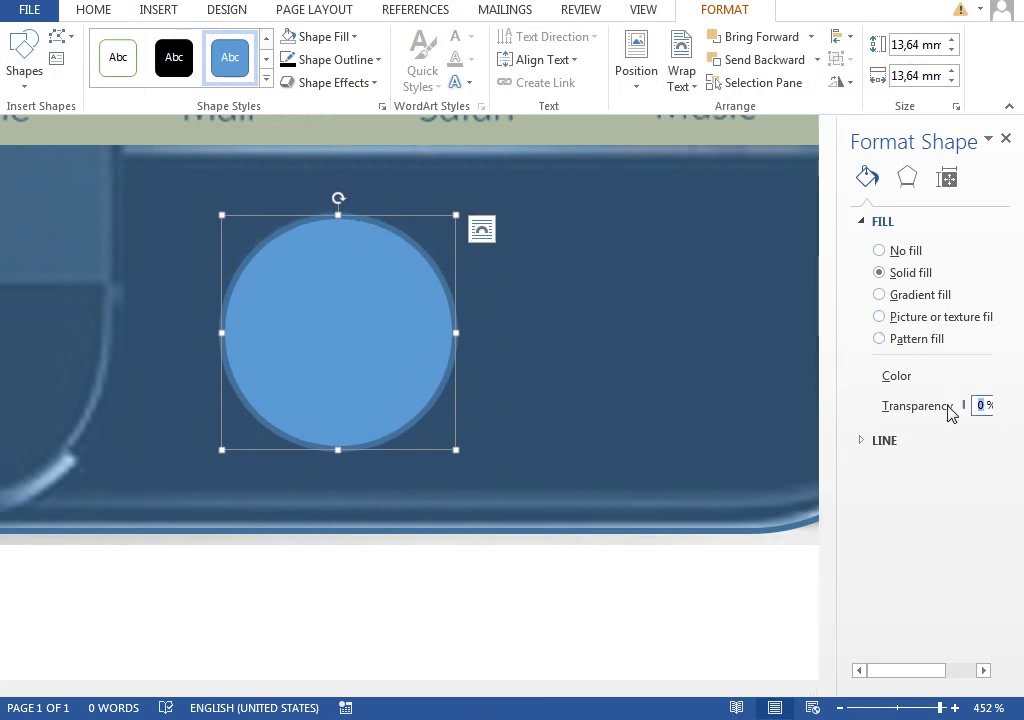
text(50)
key(Return)
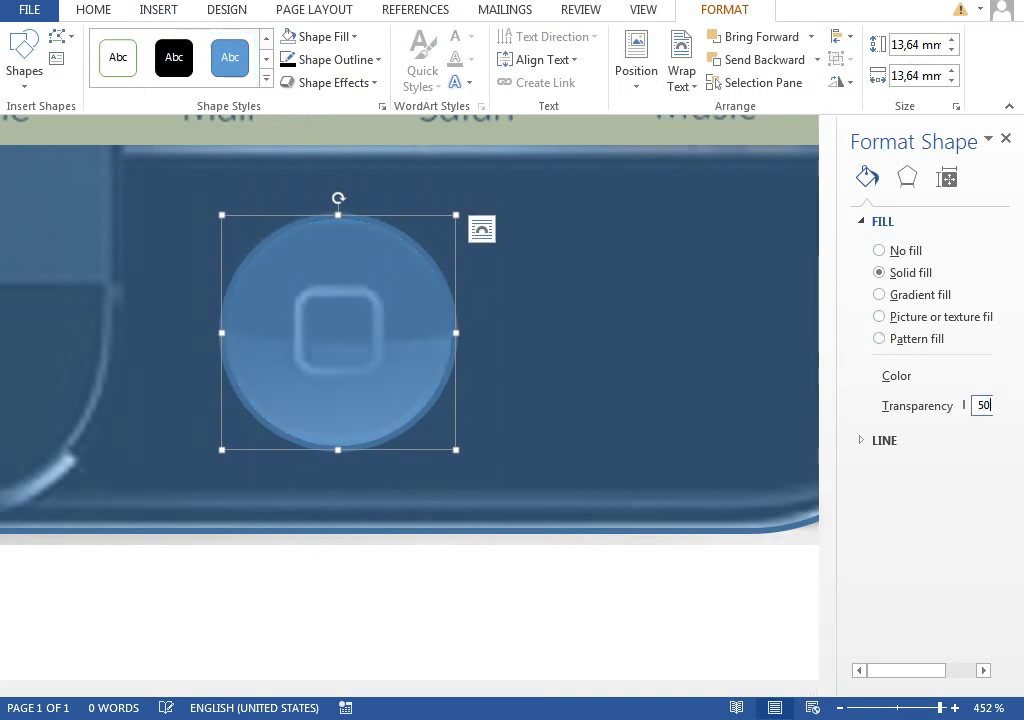
Add a small solid rounded square at the circle's centre and return to 100% zoom.
click(156, 12)
click(268, 85)
click(280, 128)
drag(293, 284, 385, 375)
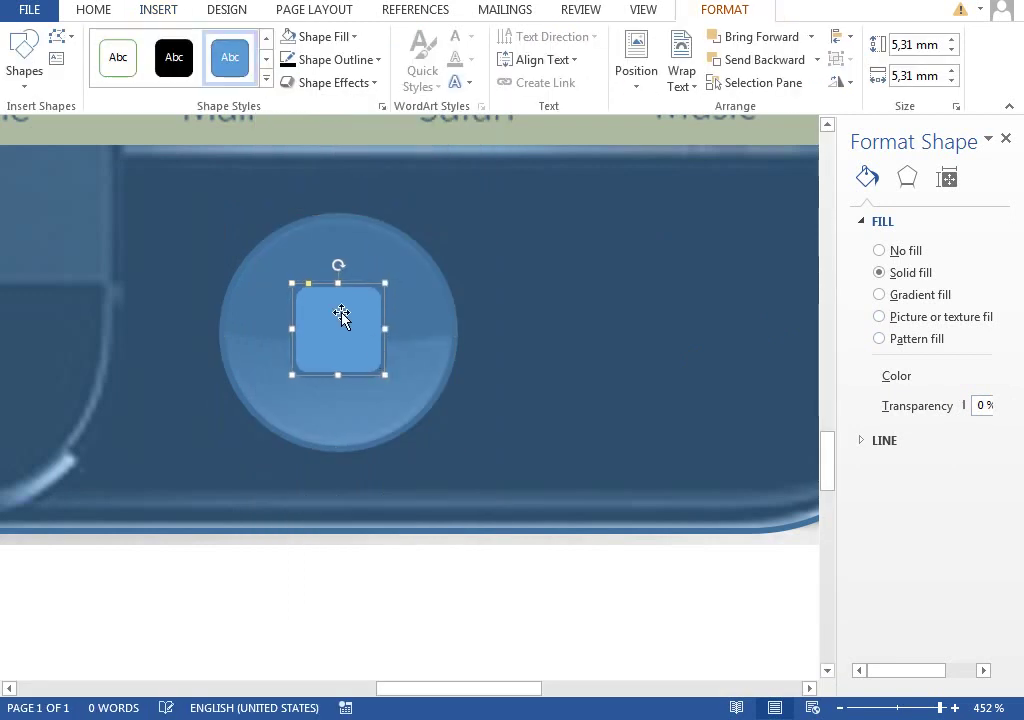
click(326, 288)
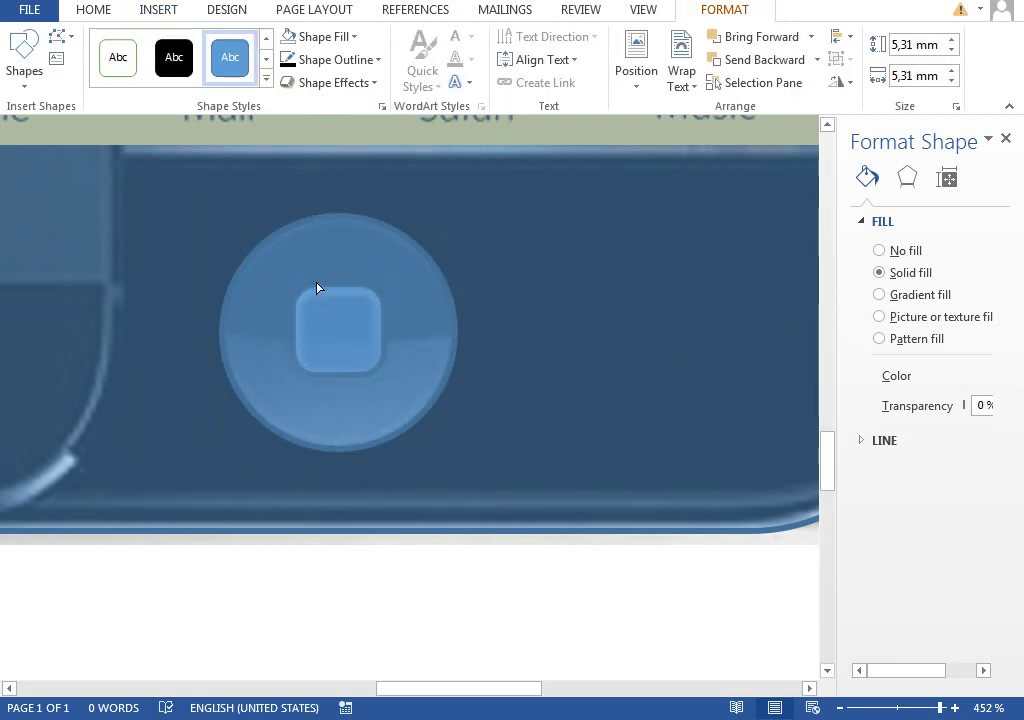
click(338, 343)
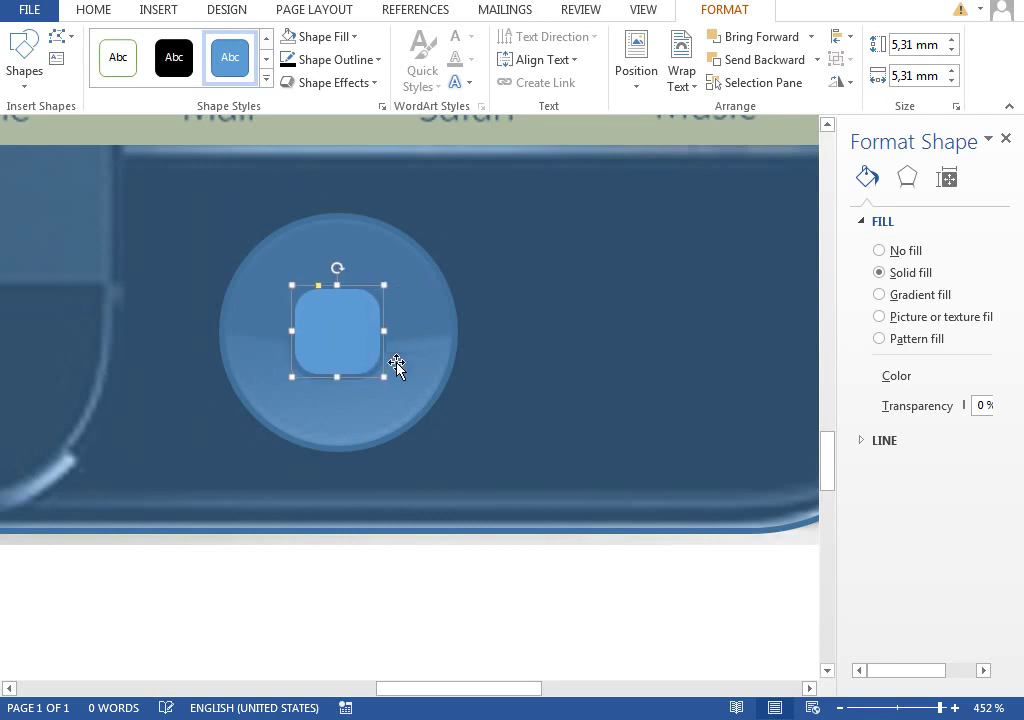
click(900, 708)
scroll(595, 372, up, 5)
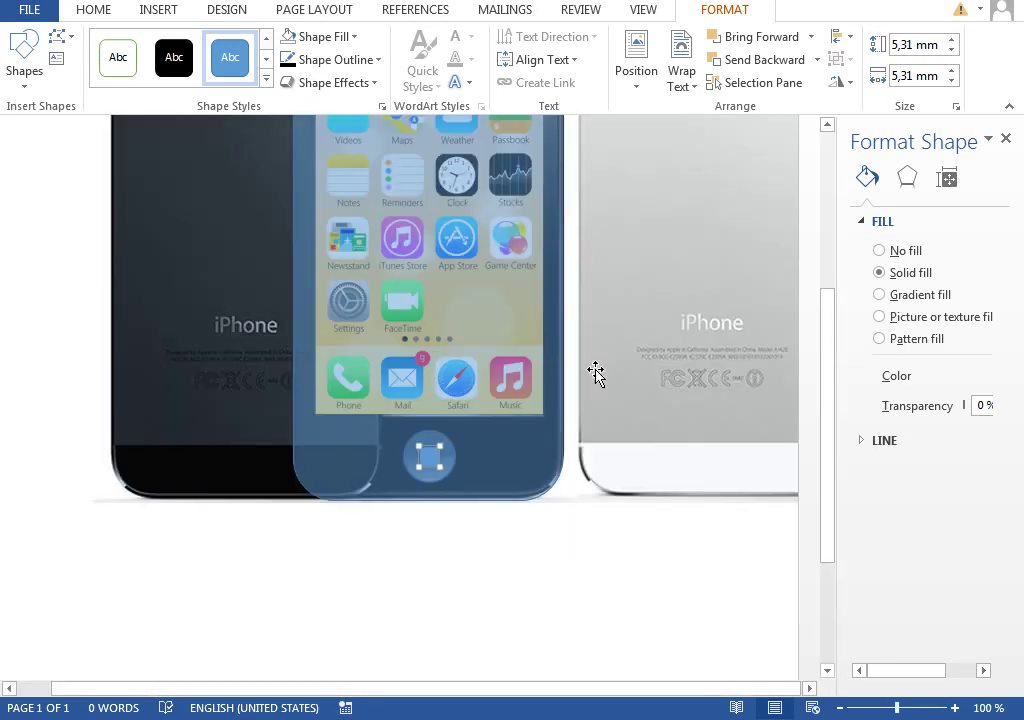
scroll(598, 372, up, 2)
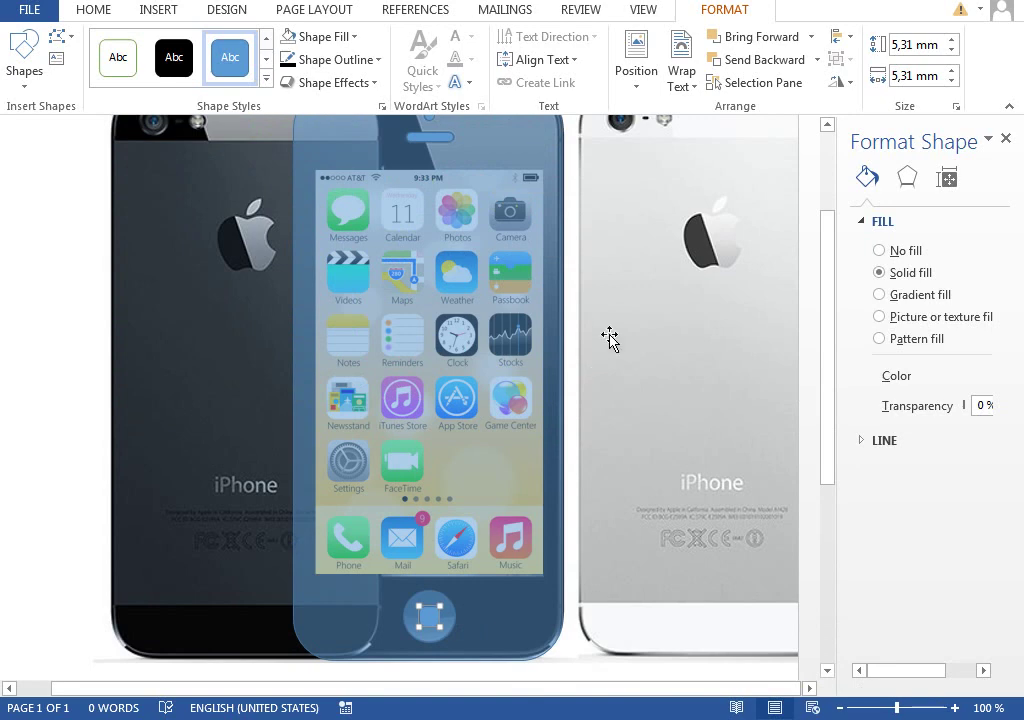
scroll(420, 196, up, 2)
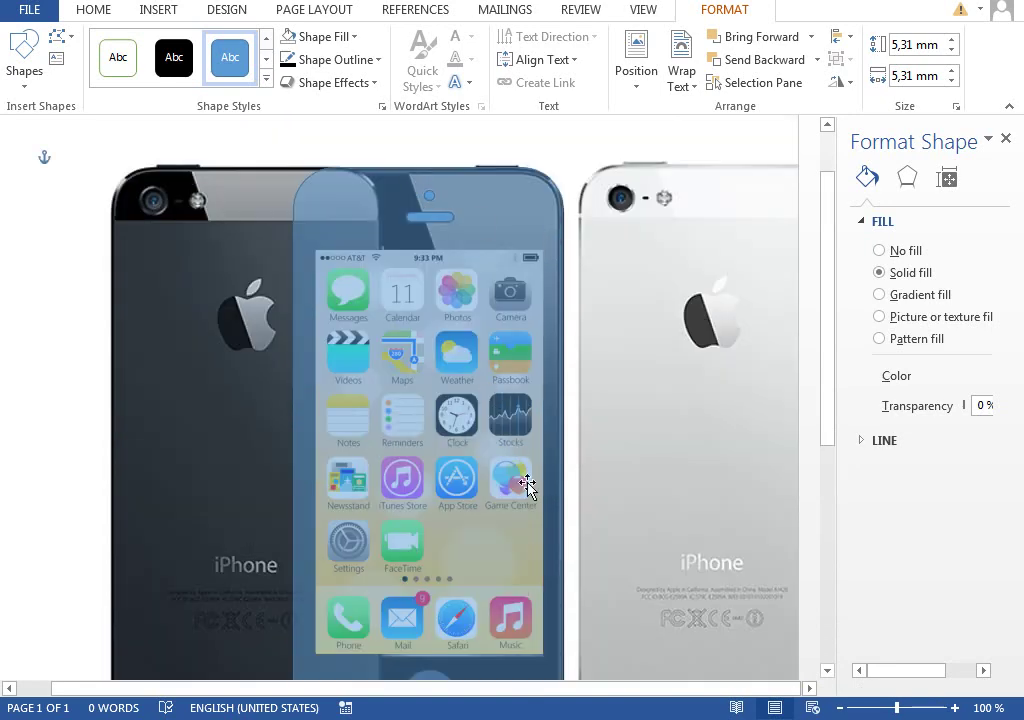
Enter Edit Points on the translucent phone overlay and add points on its top and right edges.
click(343, 205)
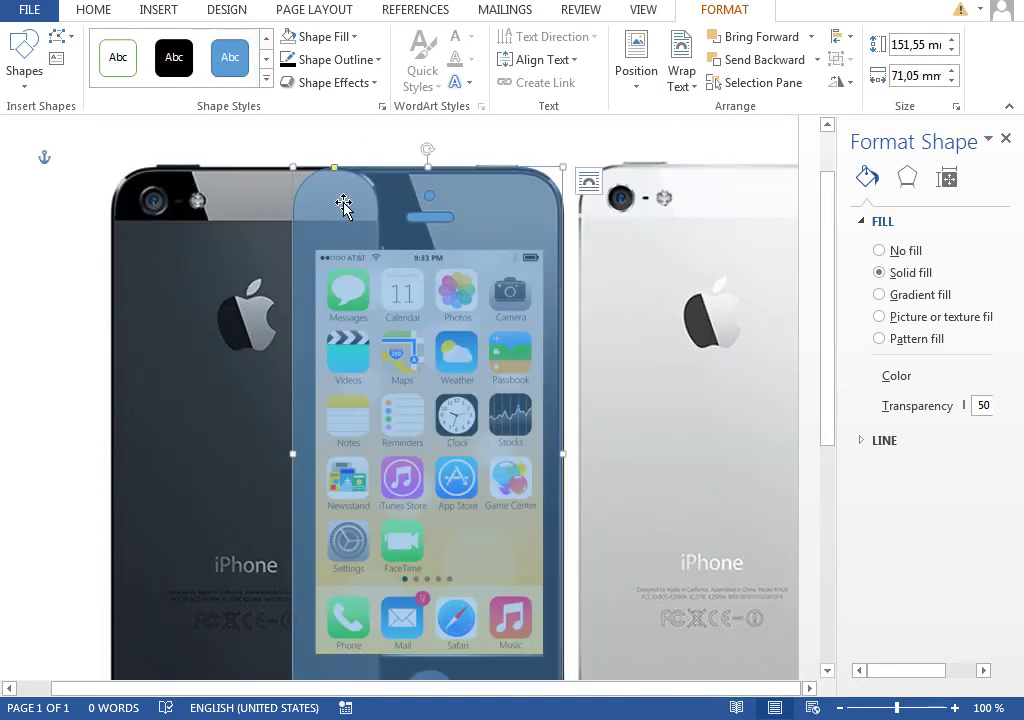
mouse_move(345, 210)
mouse_down()
mouse_move(363, 213)
mouse_move(359, 222)
mouse_up()
key(ctrl+z)
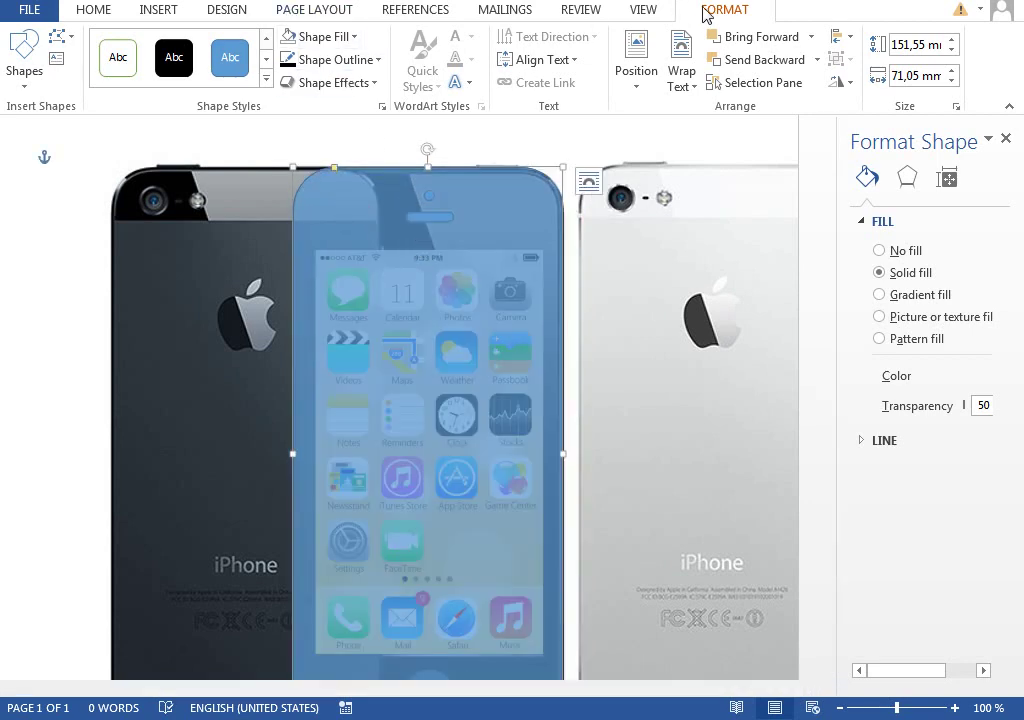
click(58, 36)
click(85, 86)
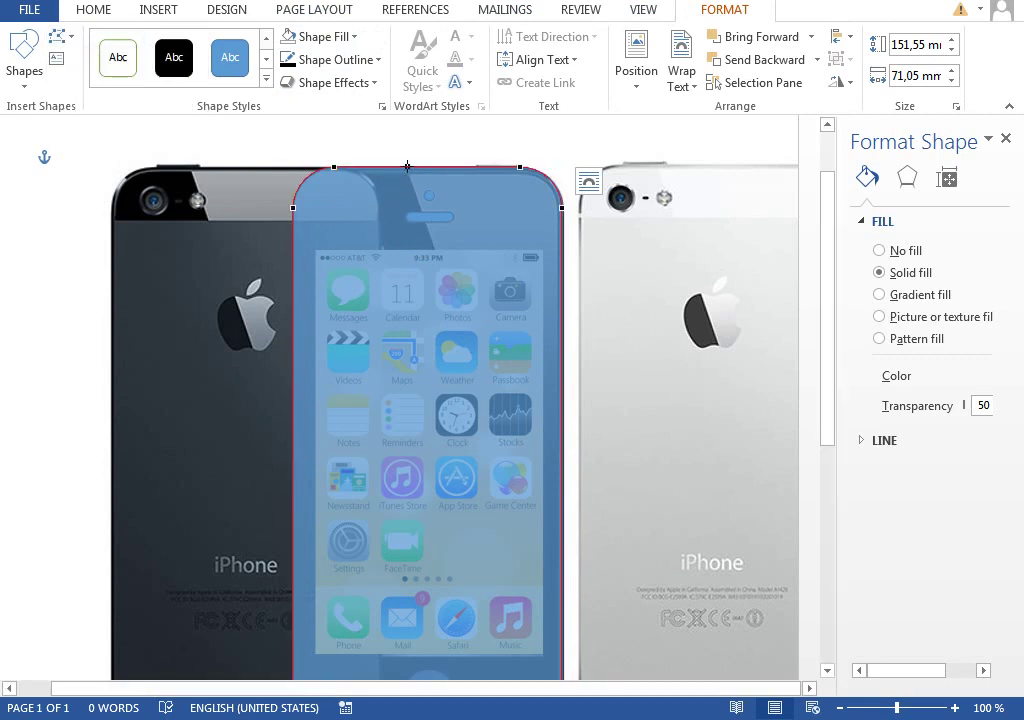
click(407, 166)
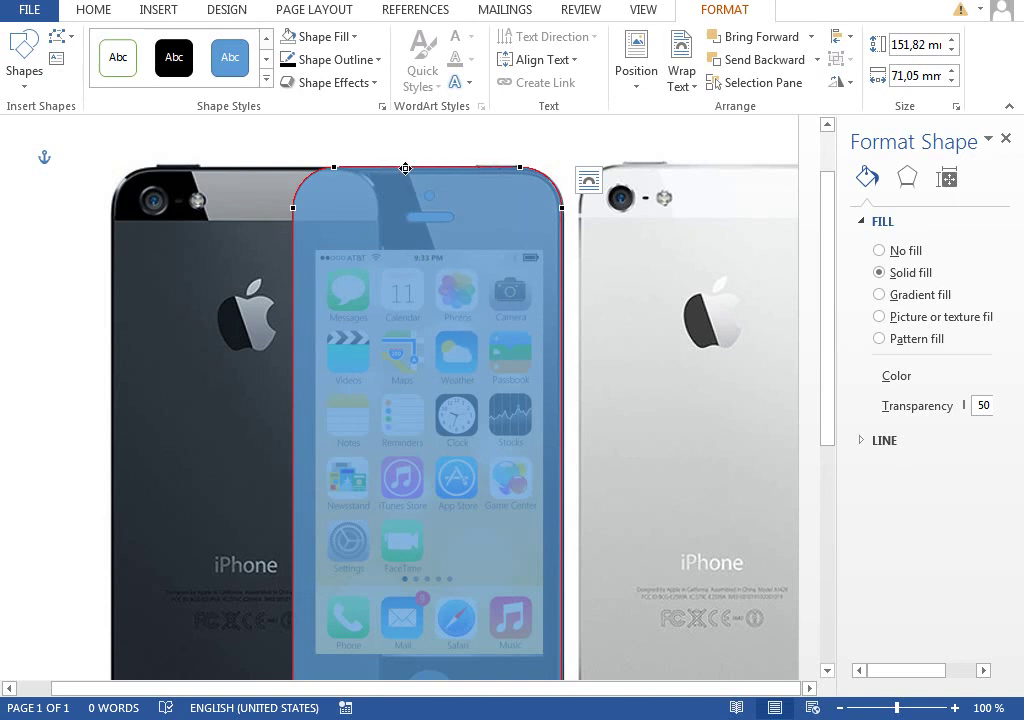
click(562, 553)
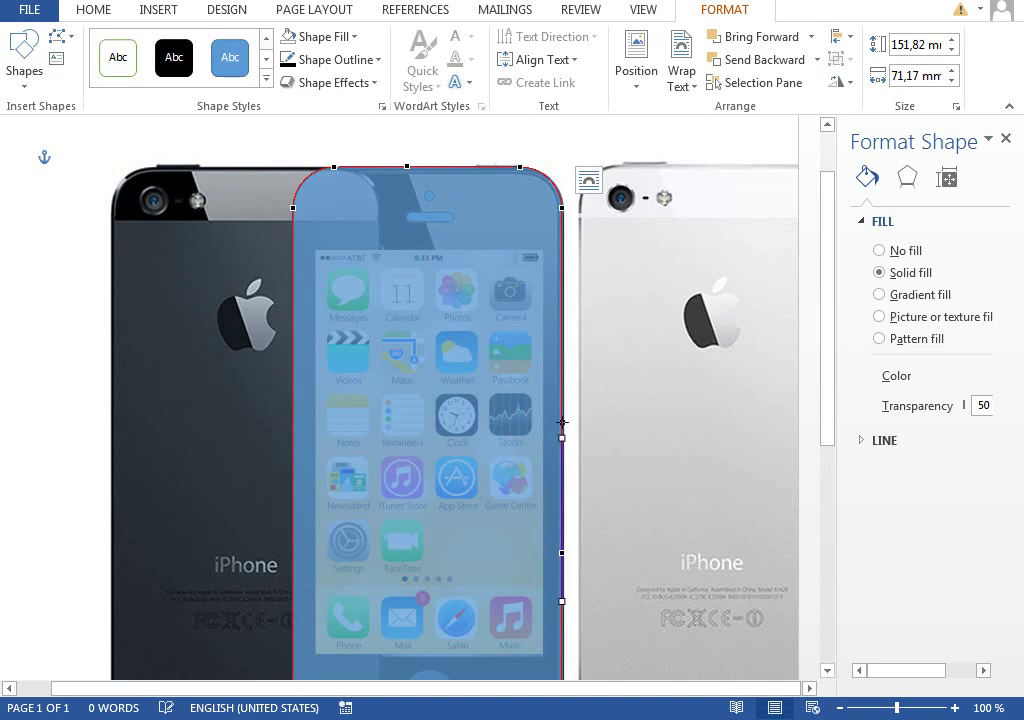
Delete the left-side, bottom and lower-right edit points, leaving a diagonal strip.
right_click(332, 169)
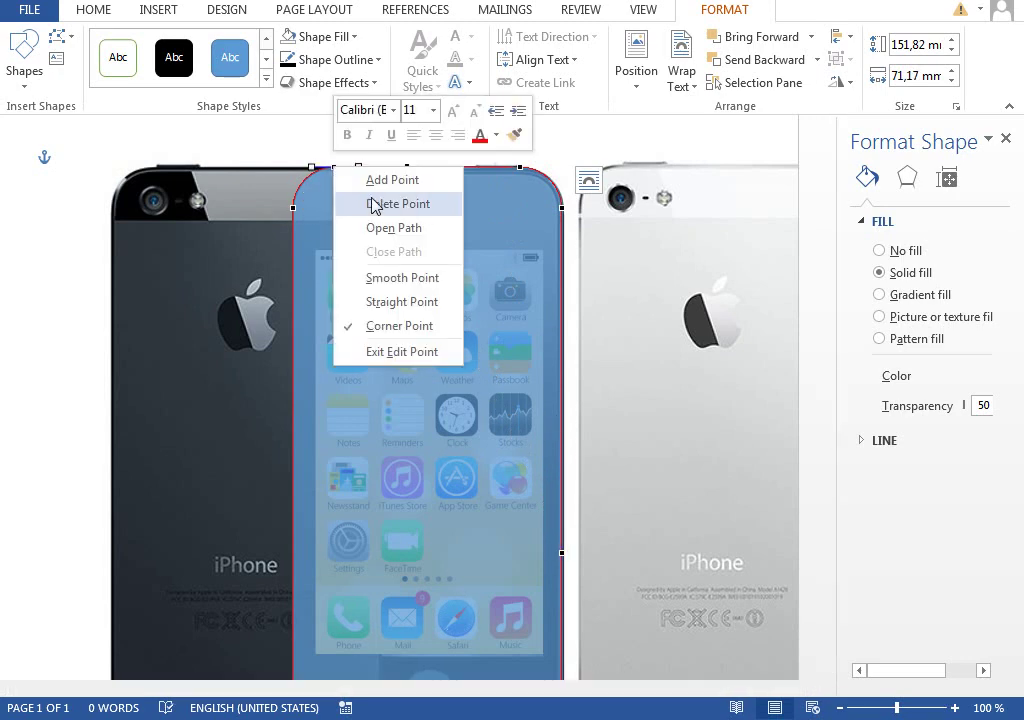
click(377, 204)
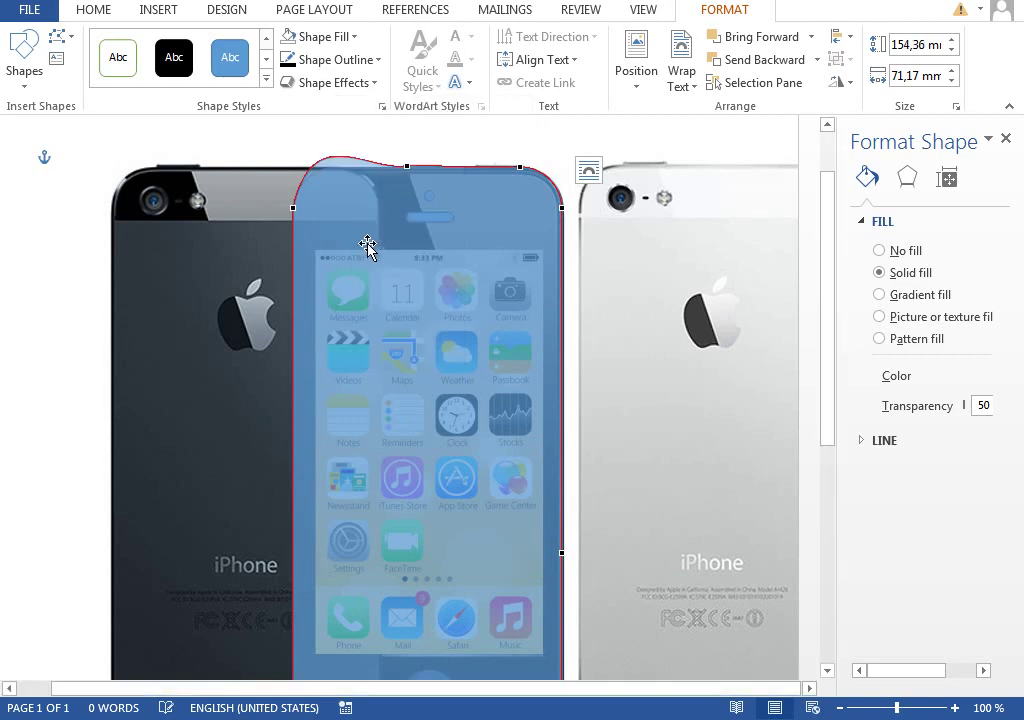
ctrl+click(294, 209)
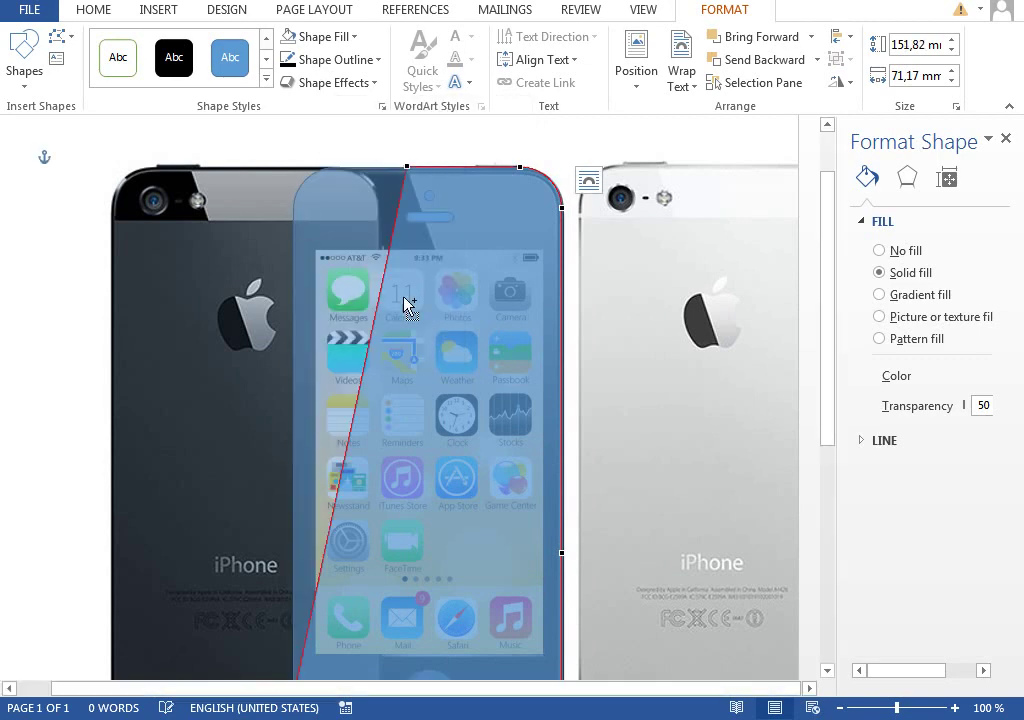
scroll(457, 325, down, 5)
ctrl+click(292, 459)
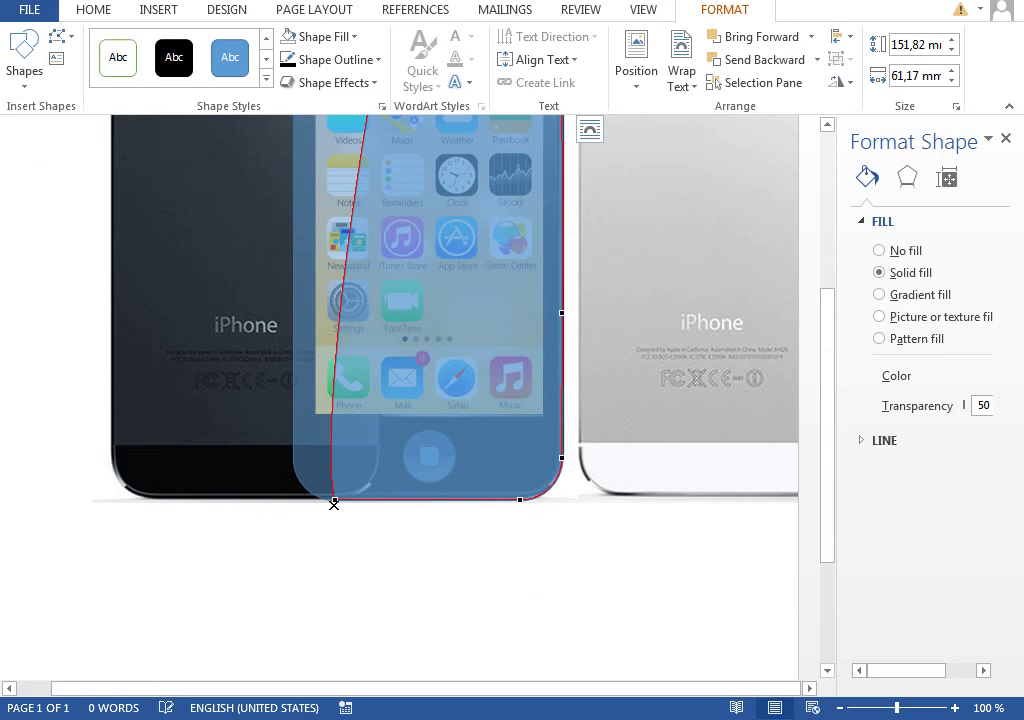
ctrl+click(334, 501)
ctrl+click(518, 497)
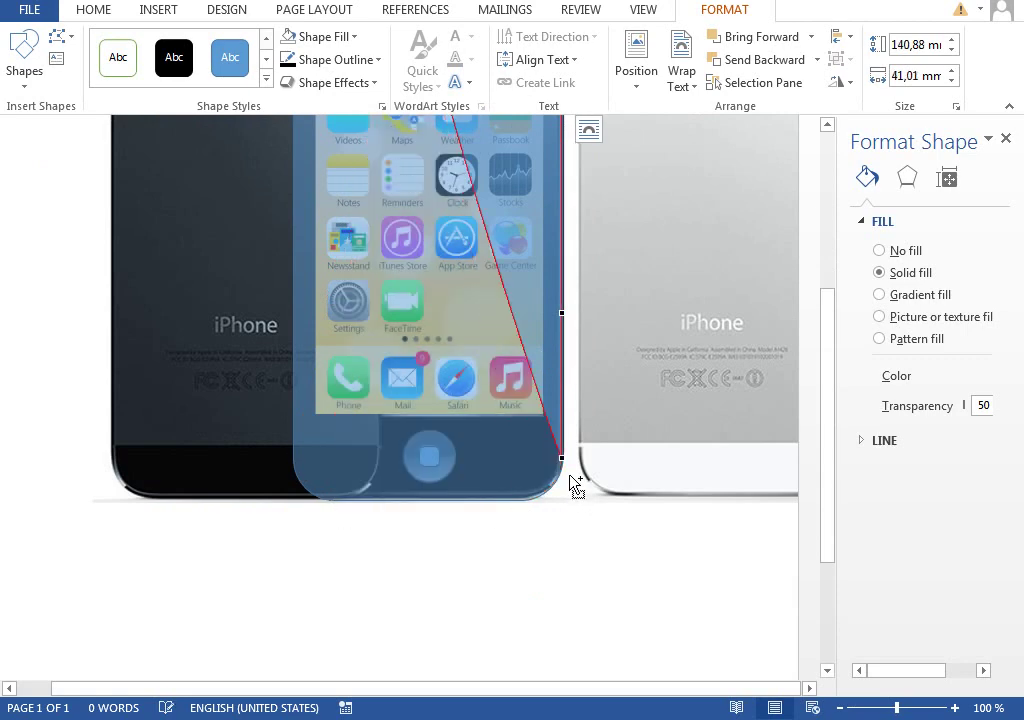
scroll(603, 361, up, 3)
scroll(603, 361, down, 1)
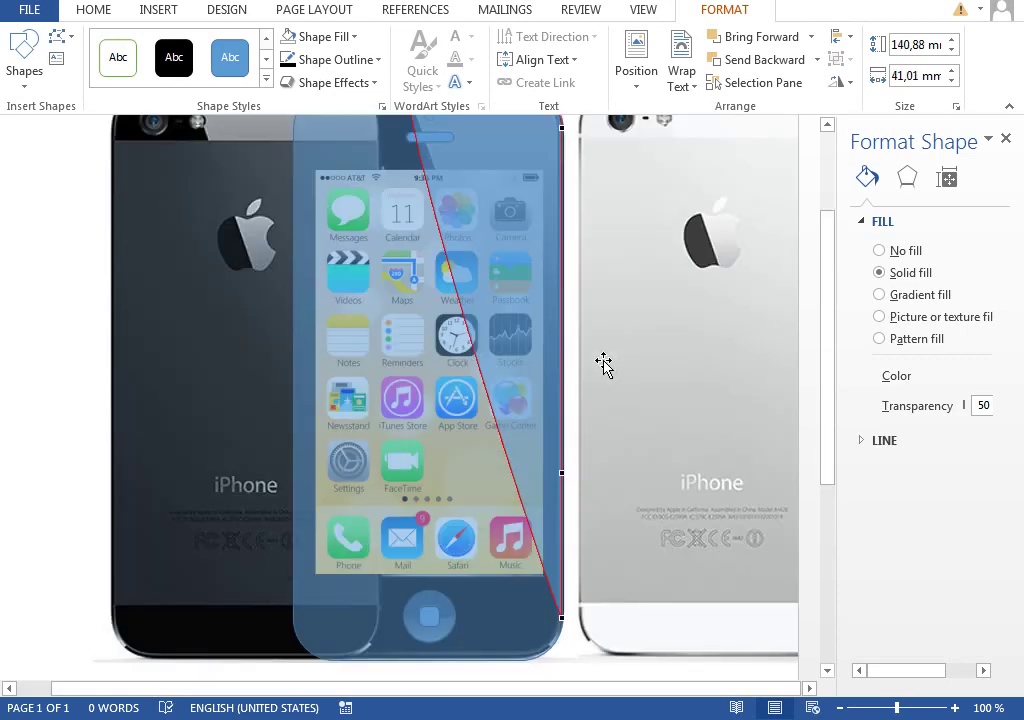
ctrl+click(561, 618)
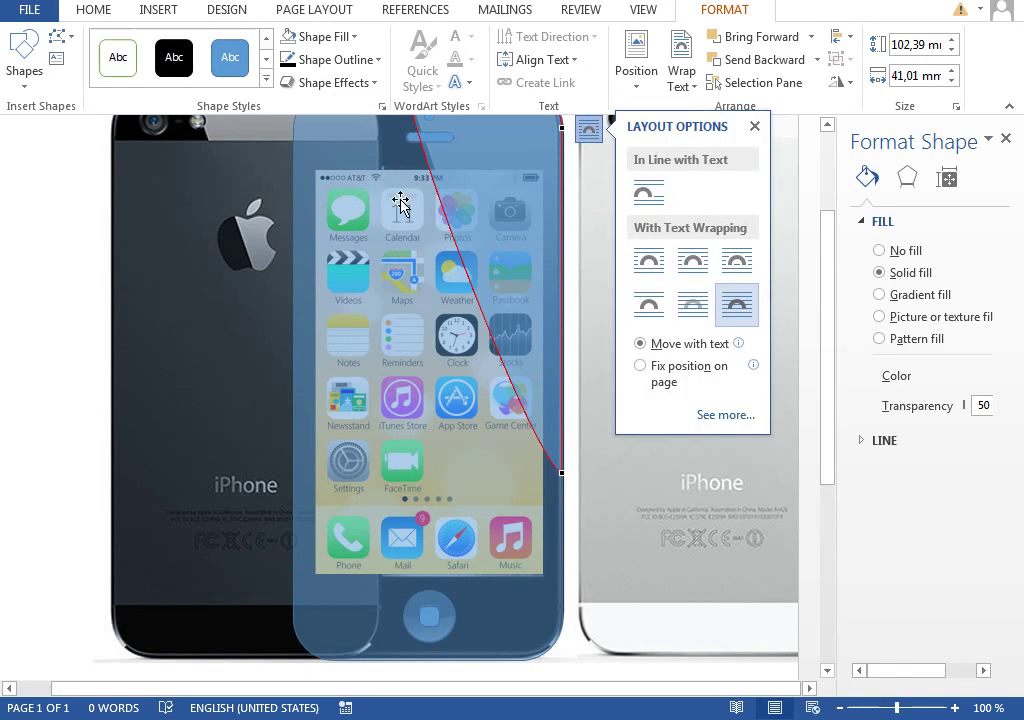
scroll(830, 304, up, 1)
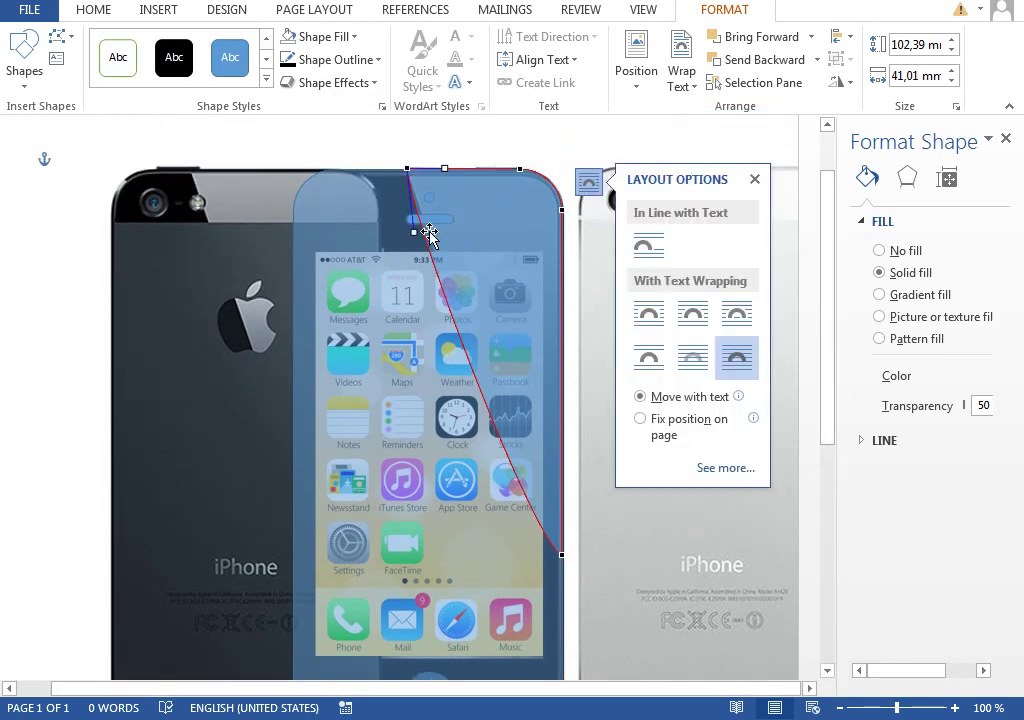
Curve the strip's diagonal edge by dragging its segment and vertex tangent handles.
drag(411, 232, 431, 230)
click(560, 557)
drag(534, 547, 506, 414)
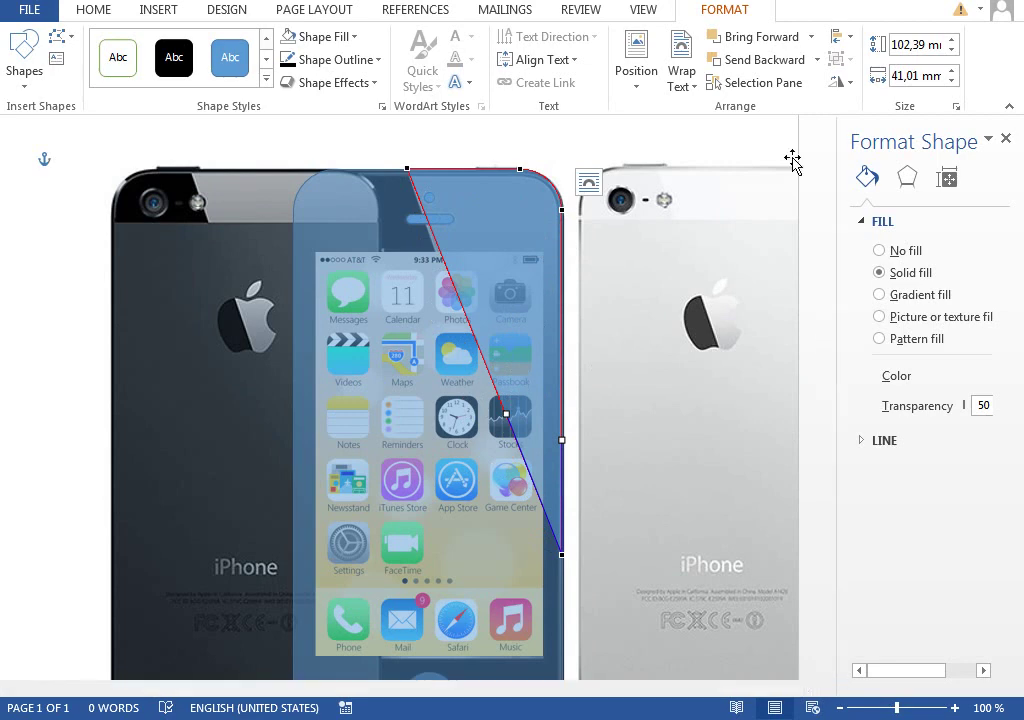
click(92, 13)
Hide the two-iPhones reference photo (Picture 1) using the Selection Pane.
click(916, 86)
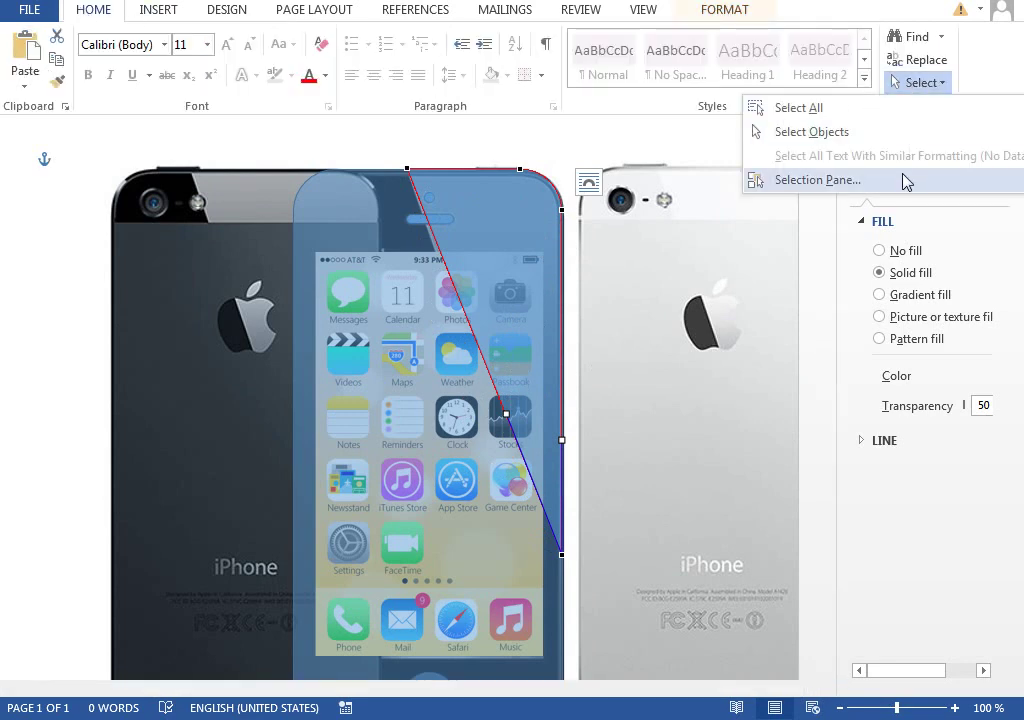
click(905, 180)
drag(673, 336, 878, 329)
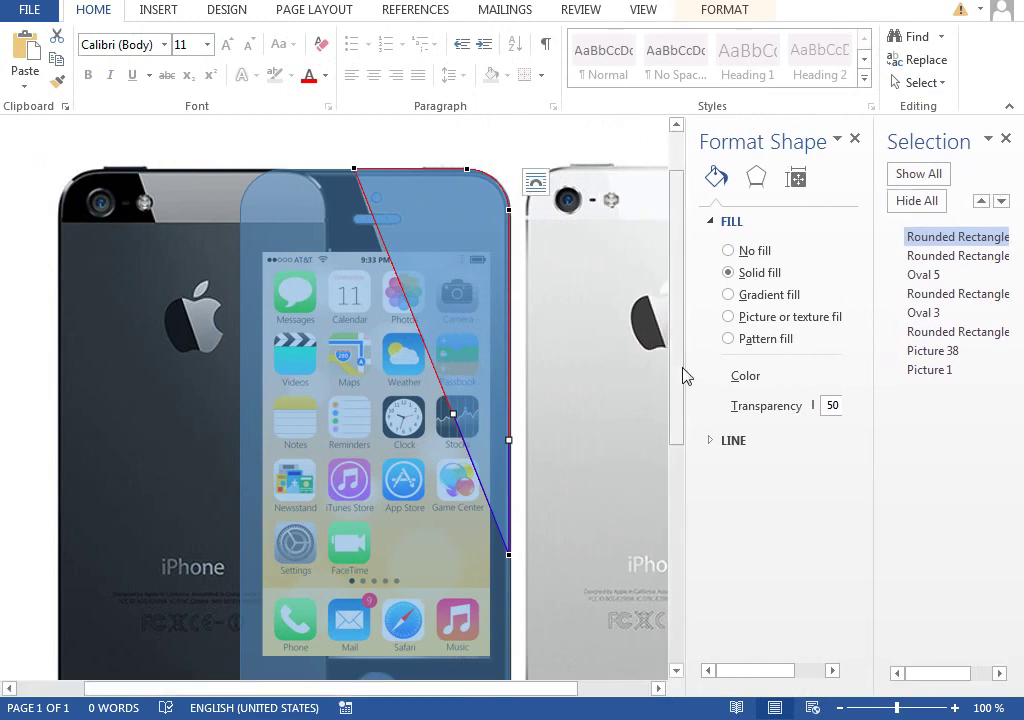
scroll(682, 390, down, 1)
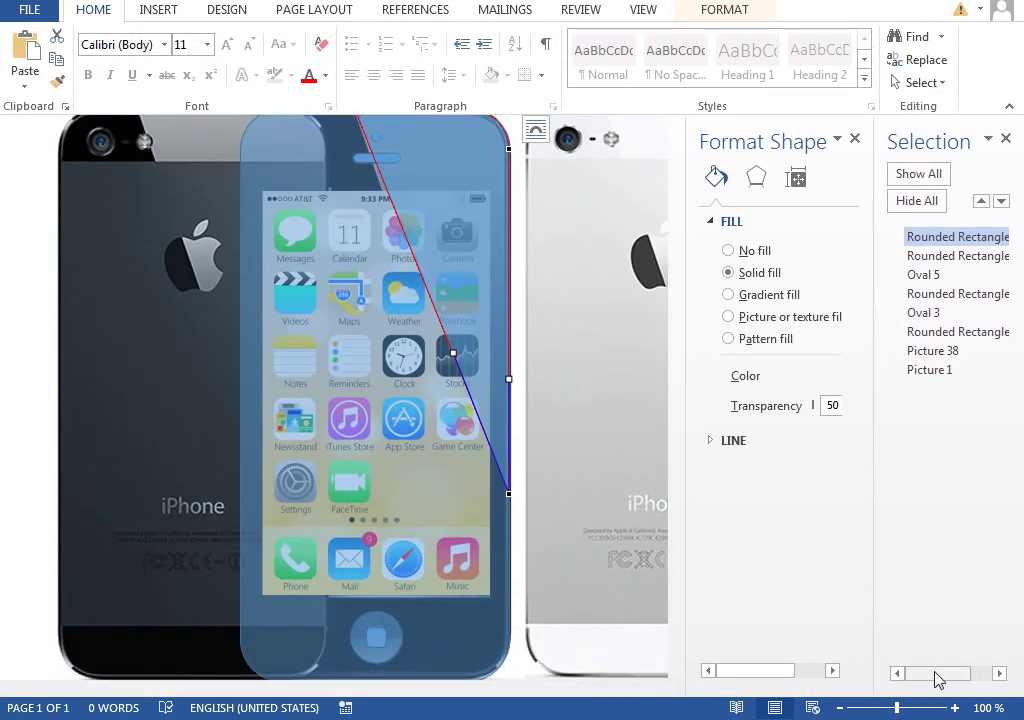
click(187, 470)
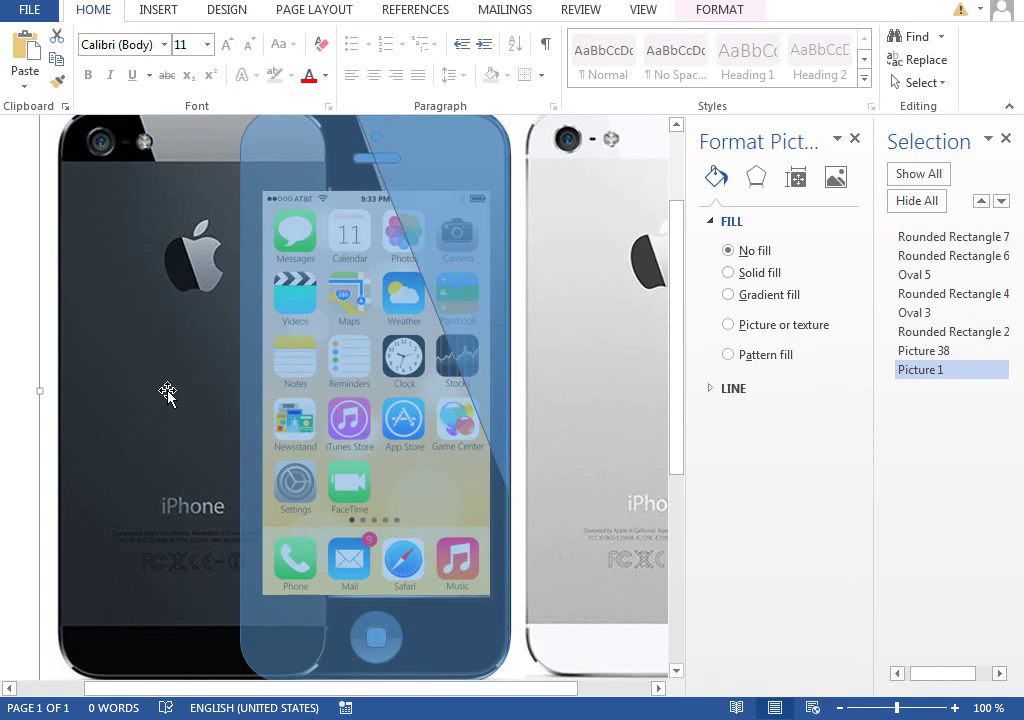
click(999, 673)
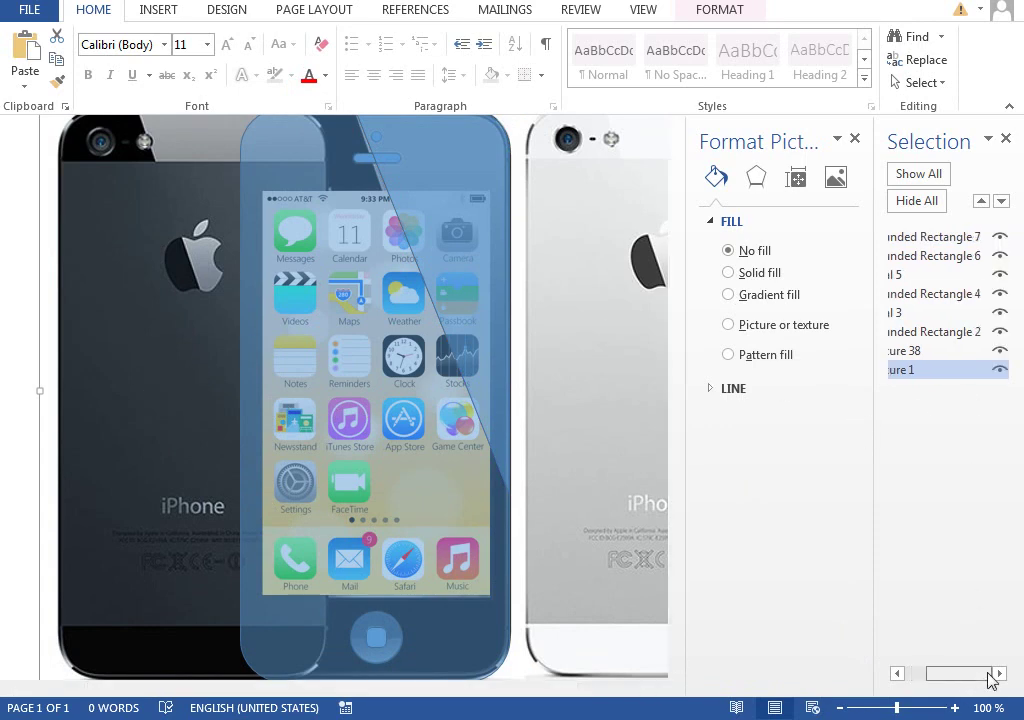
click(999, 370)
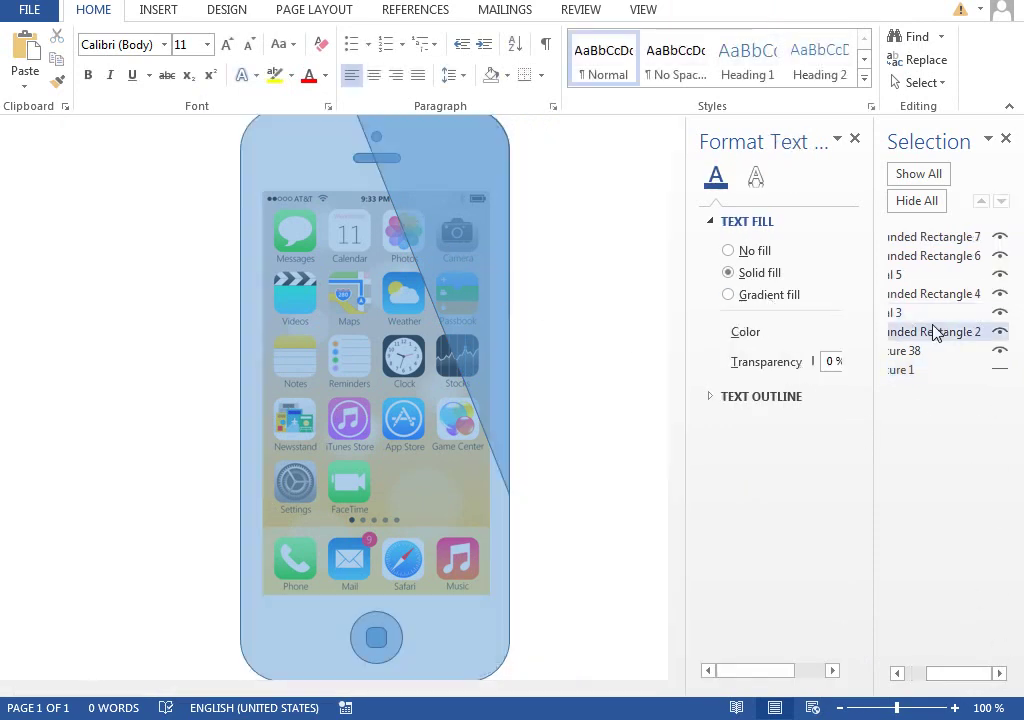
click(281, 157)
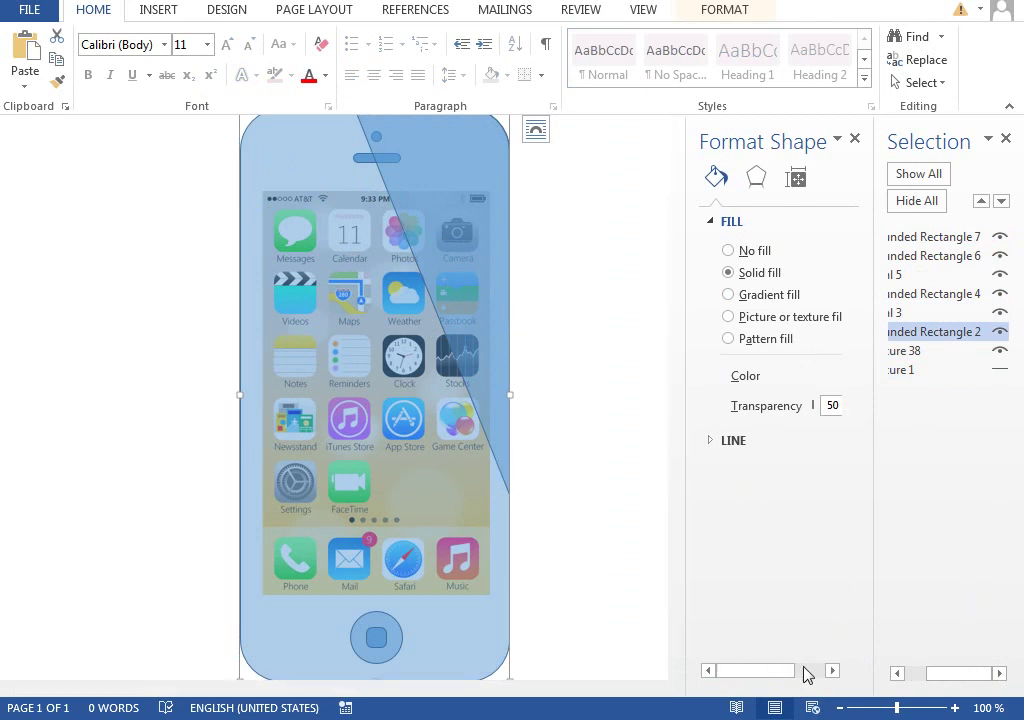
click(840, 708)
click(840, 708)
scroll(680, 470, down, 1)
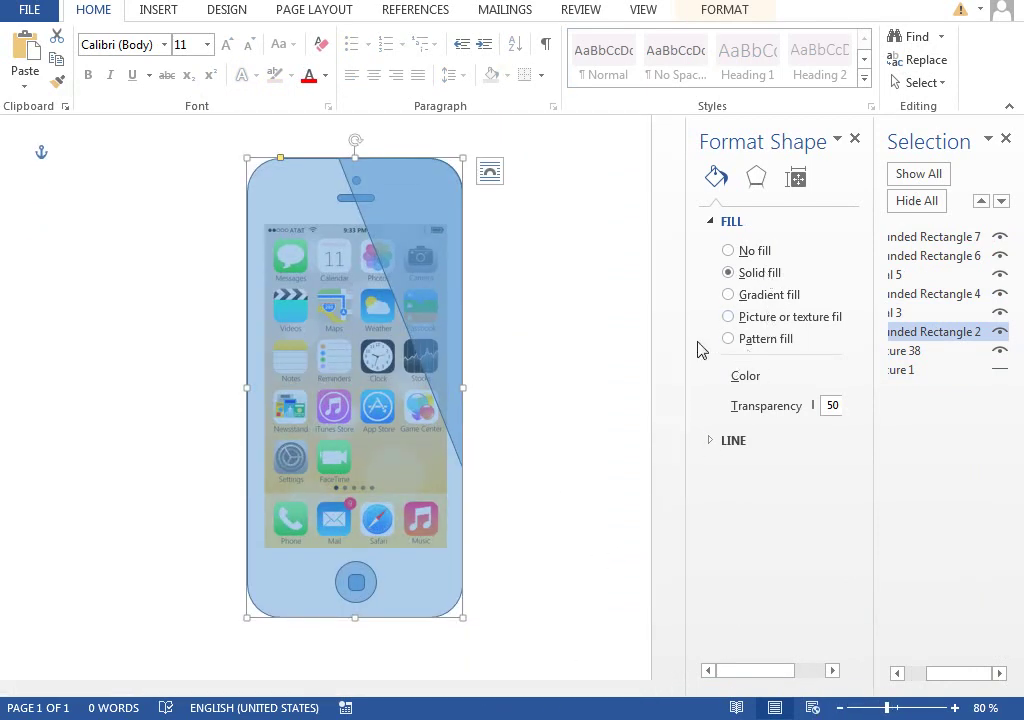
Make the phone body solid black with 0% transparency and no outline.
drag(686, 334, 554, 330)
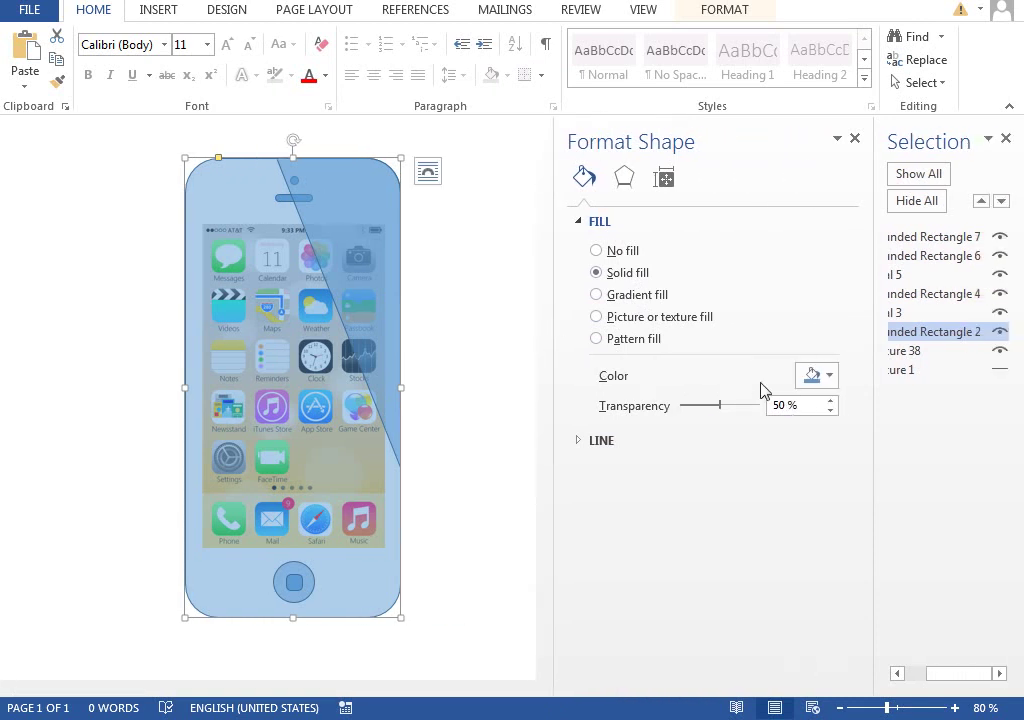
click(818, 375)
click(820, 421)
triple_click(782, 405)
text(0)
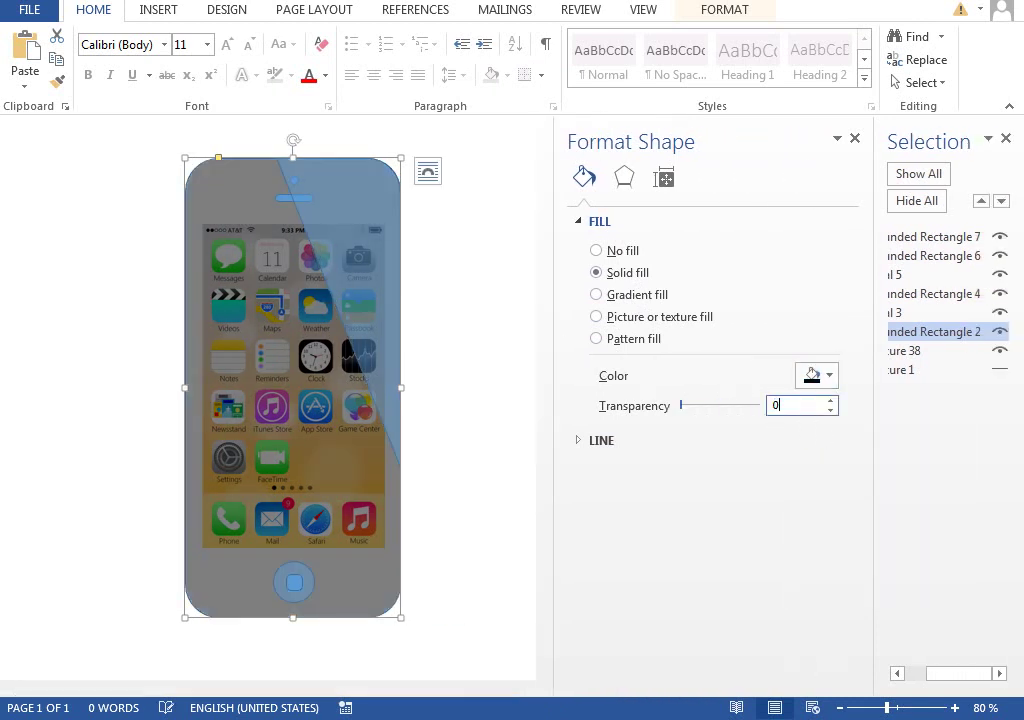
key(Return)
click(601, 440)
click(627, 470)
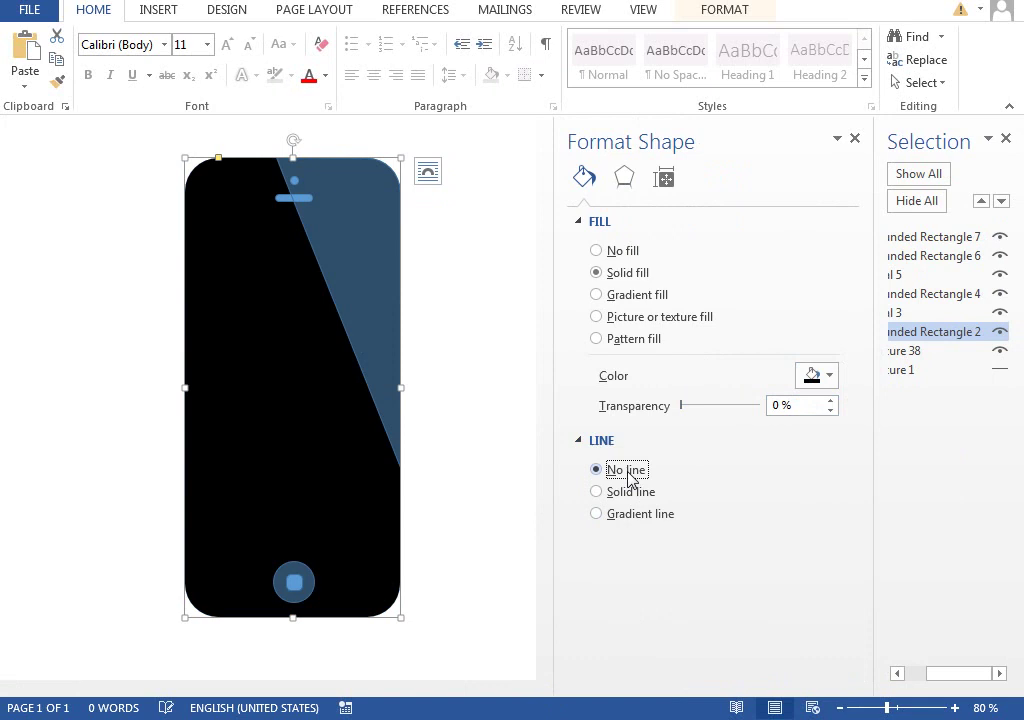
Move the home-screen picture (Picture 38) above the phone body in the Selection pane.
click(914, 350)
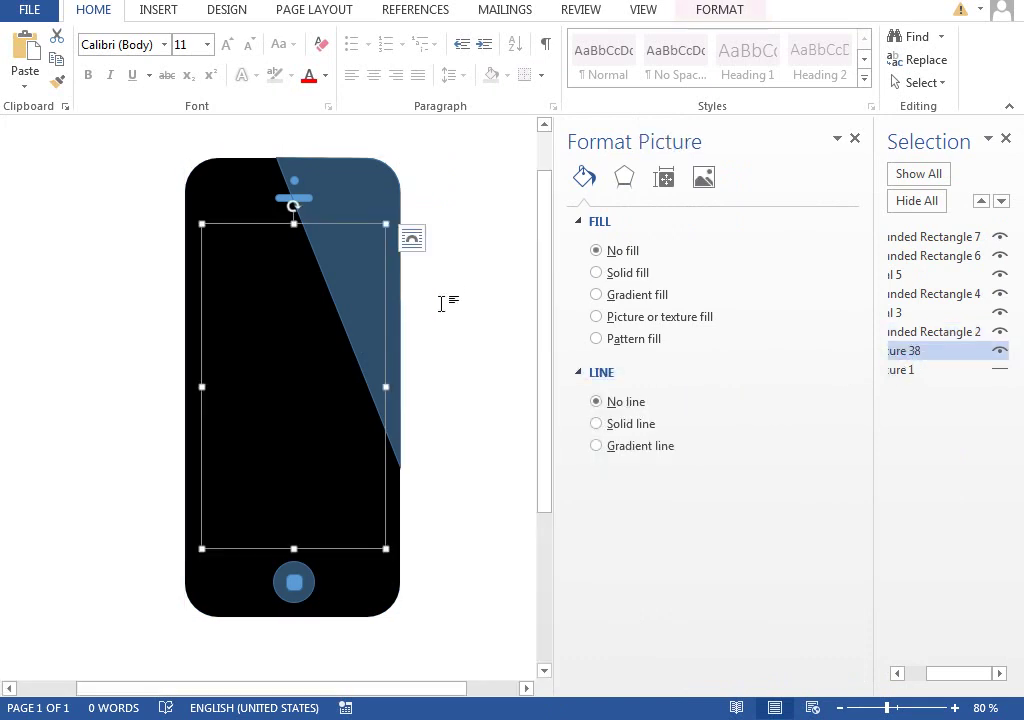
drag(898, 358, 905, 332)
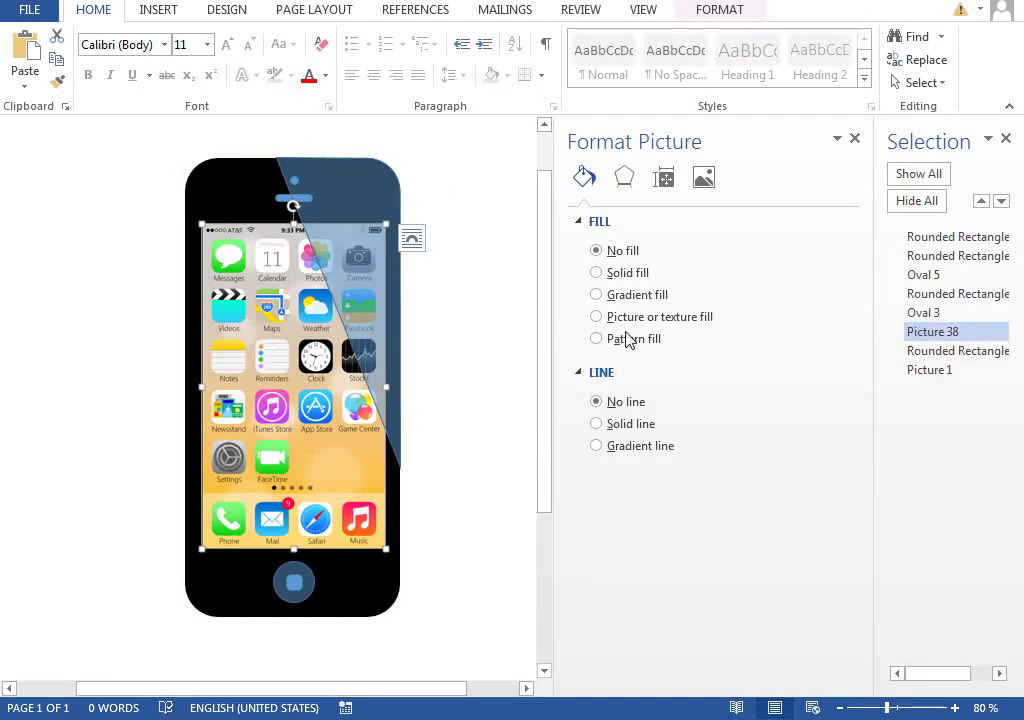
click(342, 190)
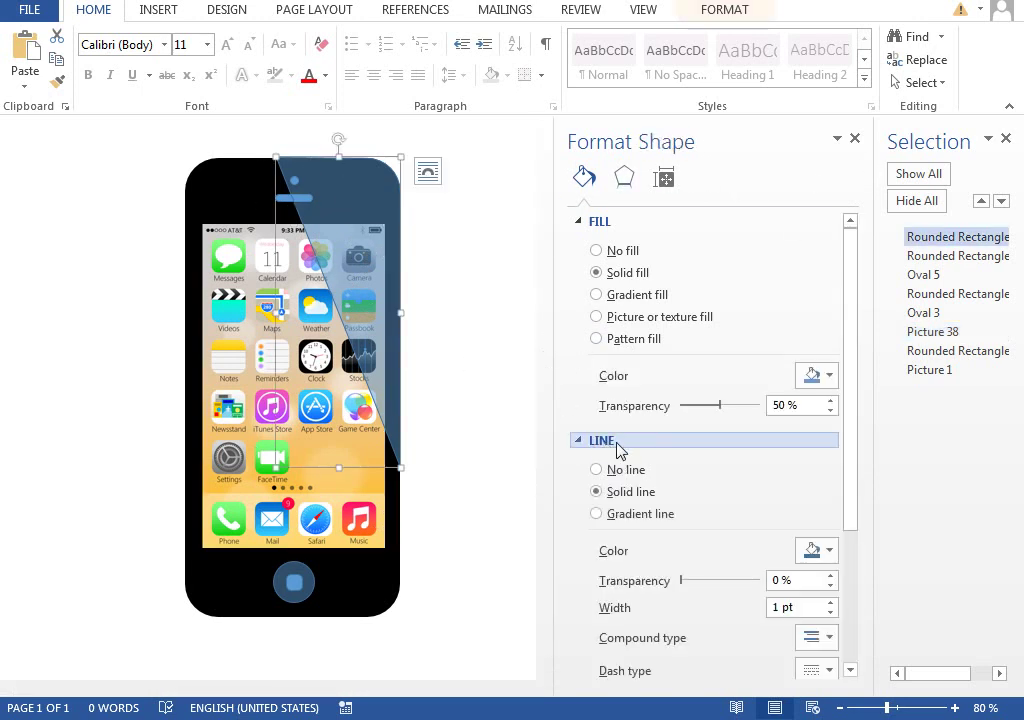
Remove the glare's outline and give it a two-stop white gradient fill.
click(625, 472)
click(640, 297)
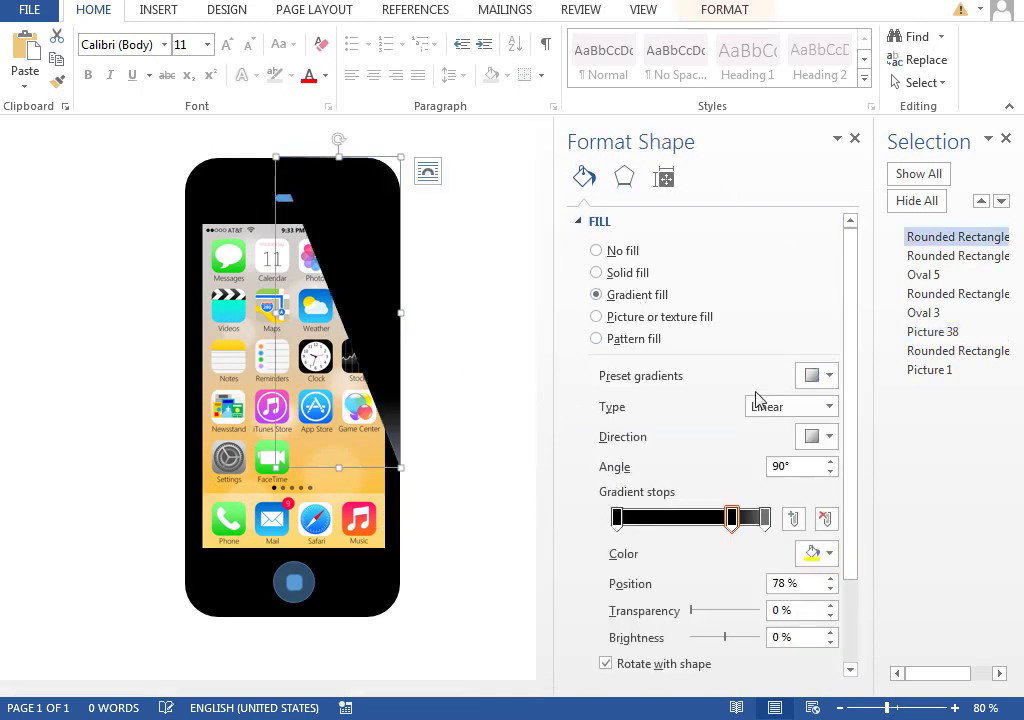
drag(731, 517, 286, 183)
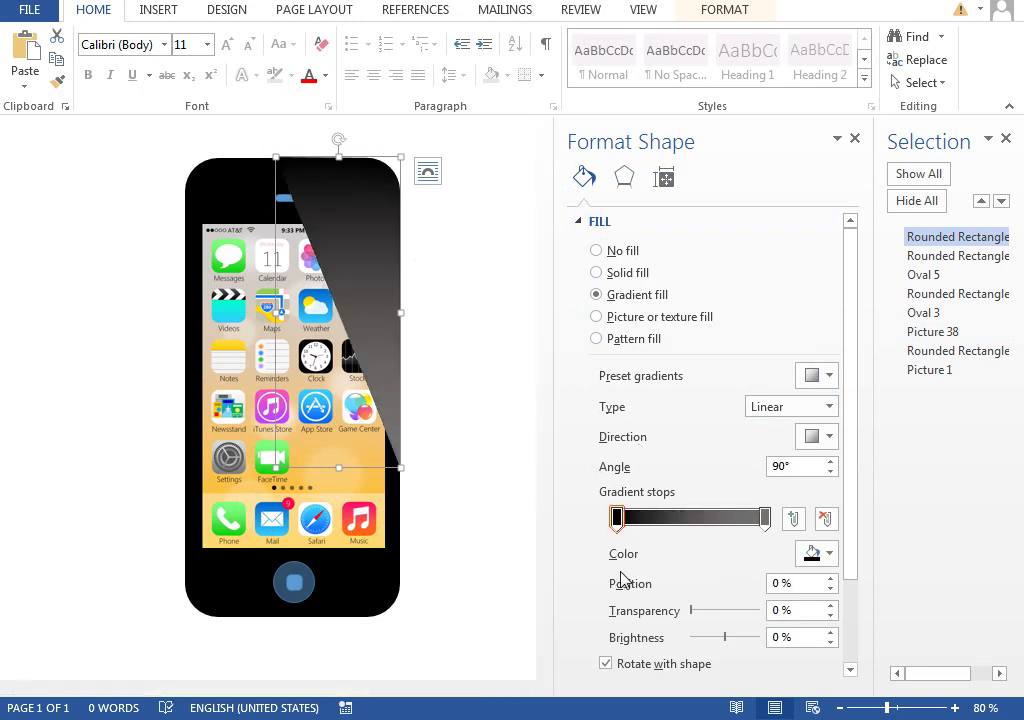
click(813, 553)
click(803, 600)
click(765, 517)
click(813, 553)
click(804, 600)
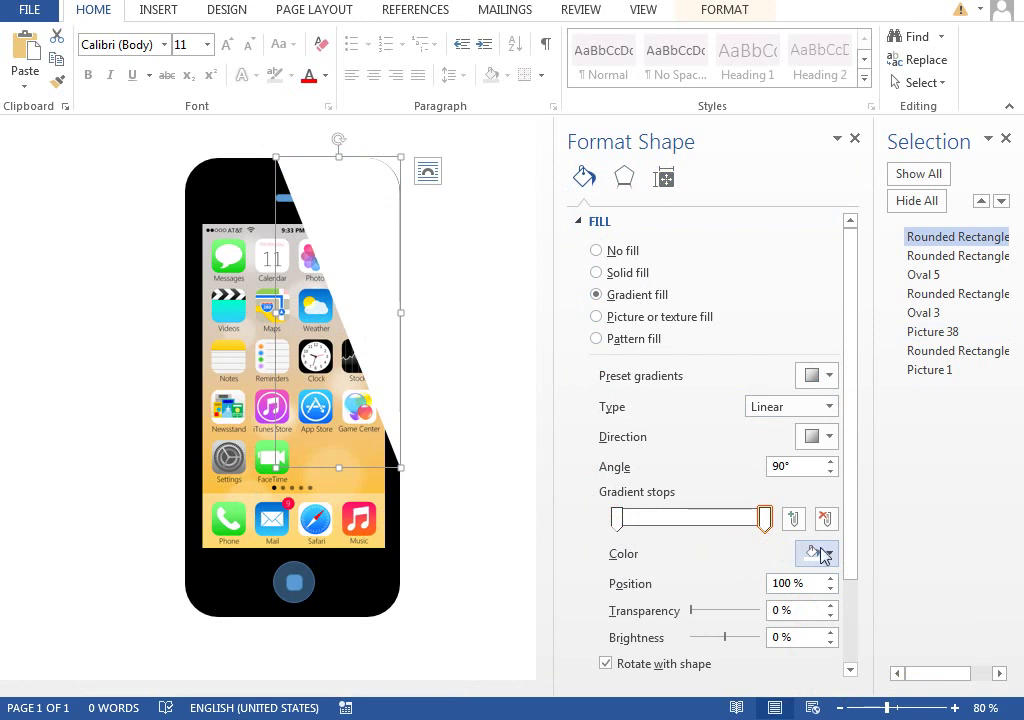
Make the gradient's right end transparent and set the gradient angle to 40°.
drag(694, 608, 764, 611)
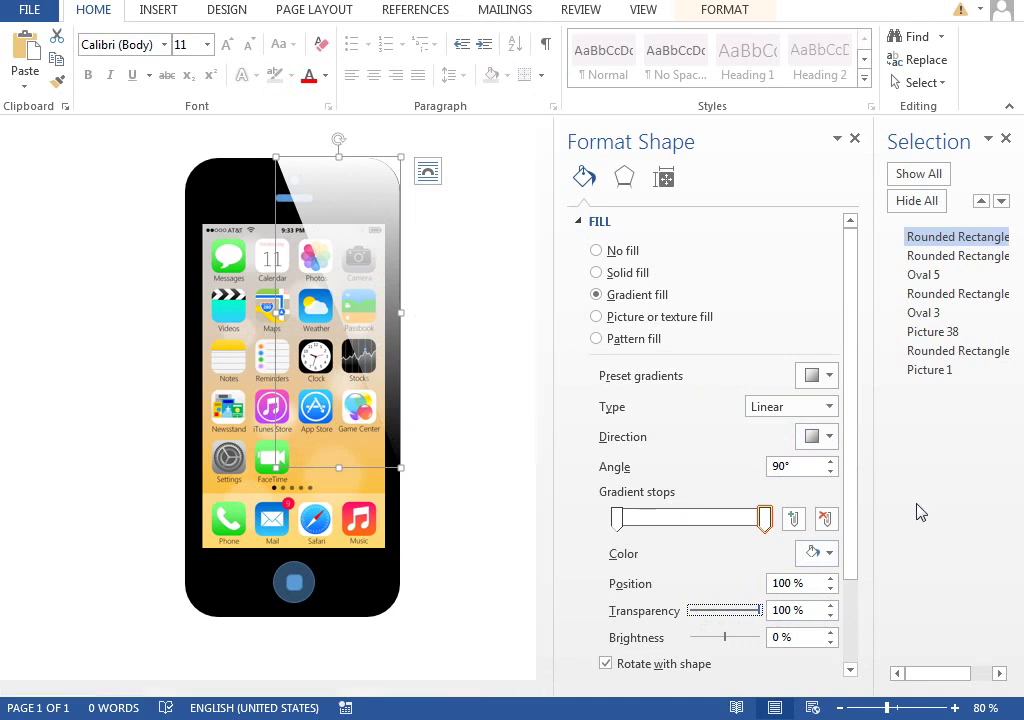
click(830, 463)
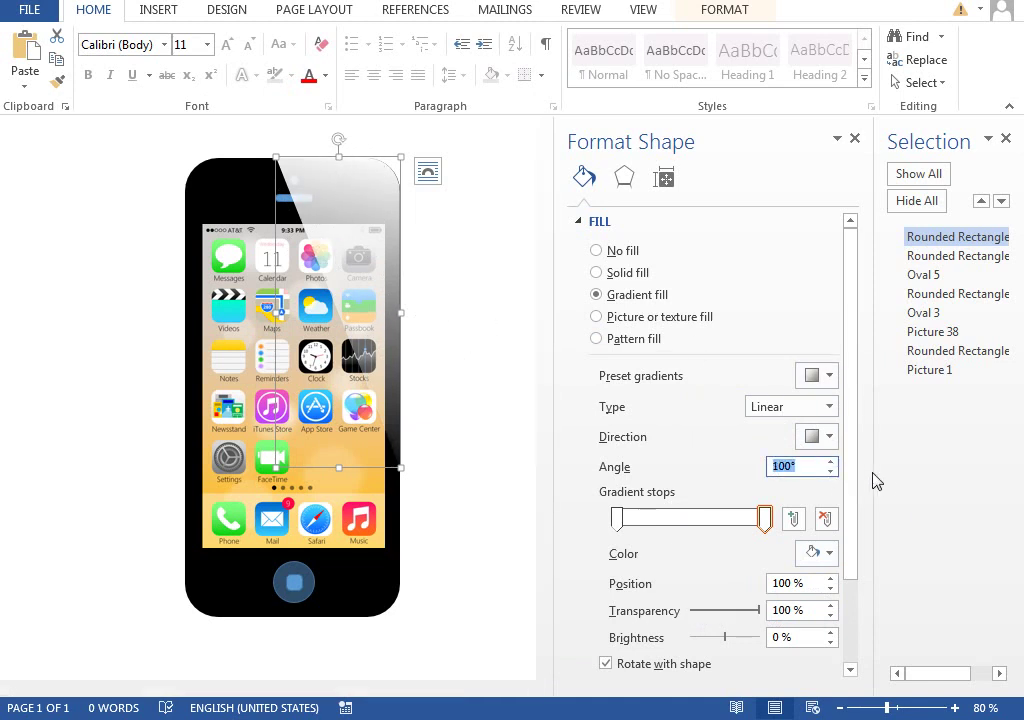
click(830, 471)
click(830, 471)
click(830, 471)
click(830, 471)
click(830, 471)
click(830, 471)
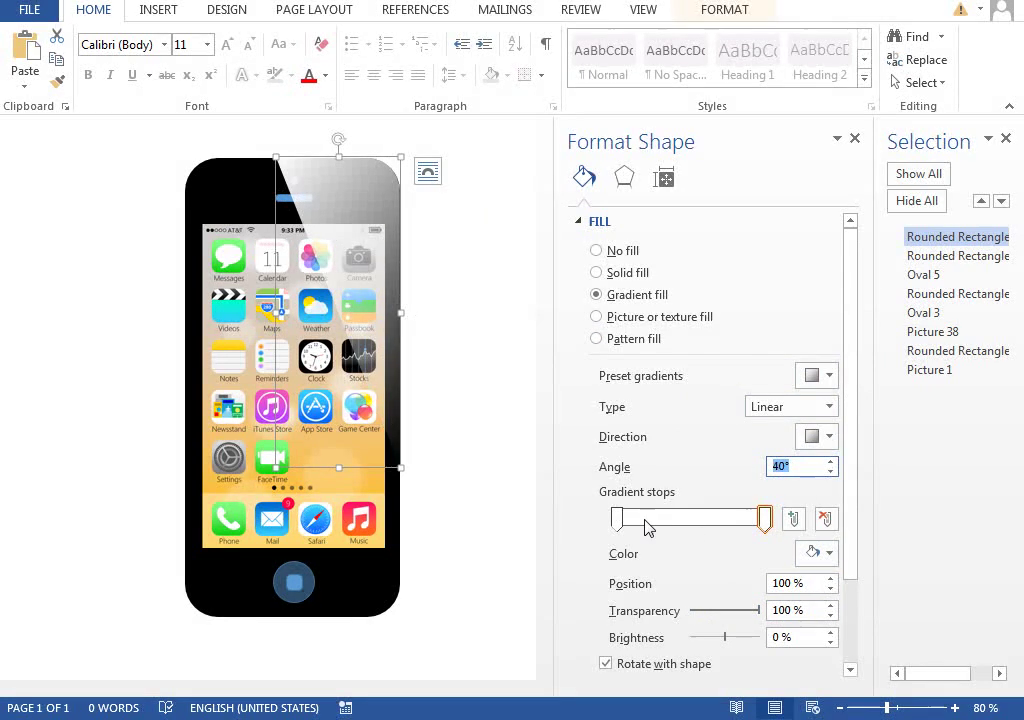
Set the left and right stop transparencies to 17% and 72%.
click(617, 518)
mouse_move(690, 611)
mouse_down()
mouse_move(713, 612)
mouse_move(701, 614)
mouse_up()
click(765, 518)
drag(760, 614, 742, 614)
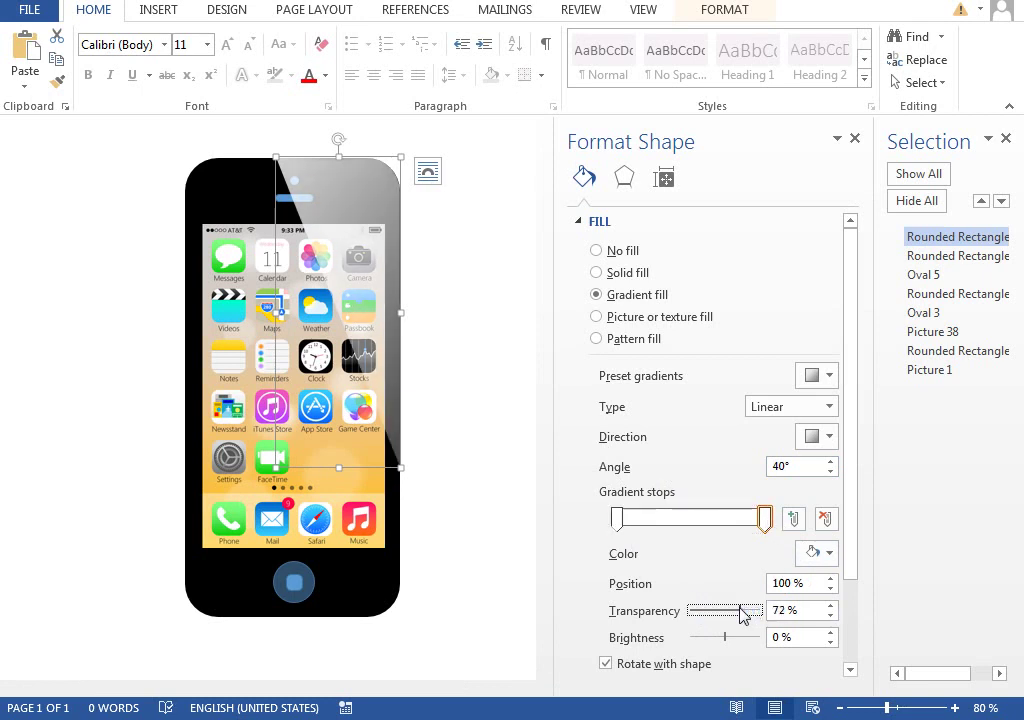
click(449, 288)
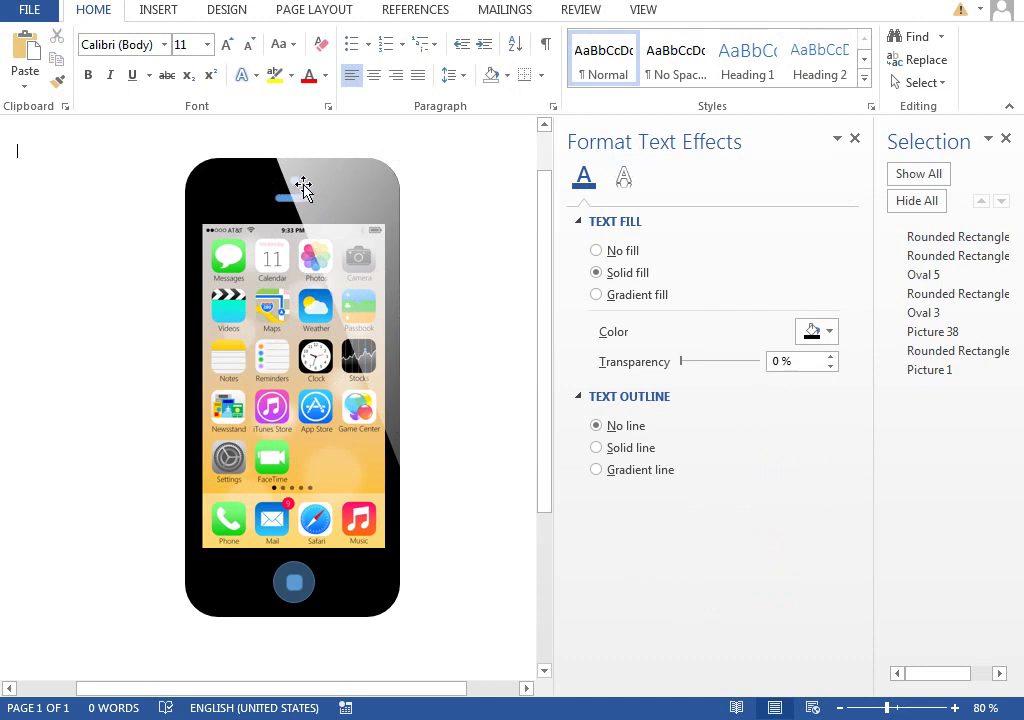
Zoom in and move the speaker slot and camera dot in front of the glare.
click(931, 708)
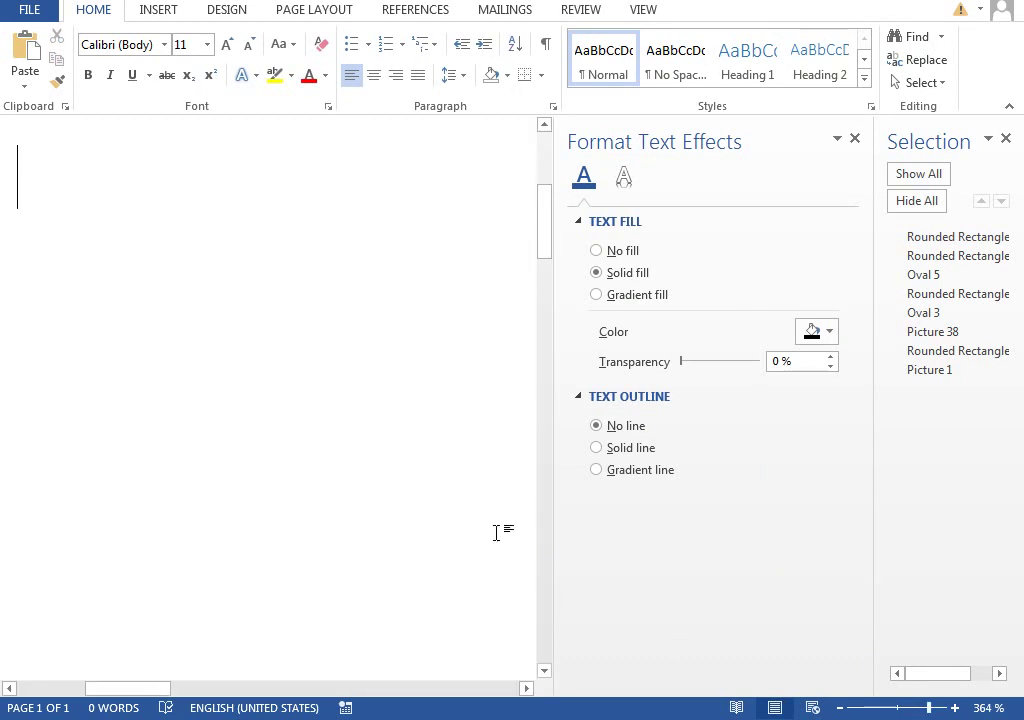
drag(155, 688, 343, 690)
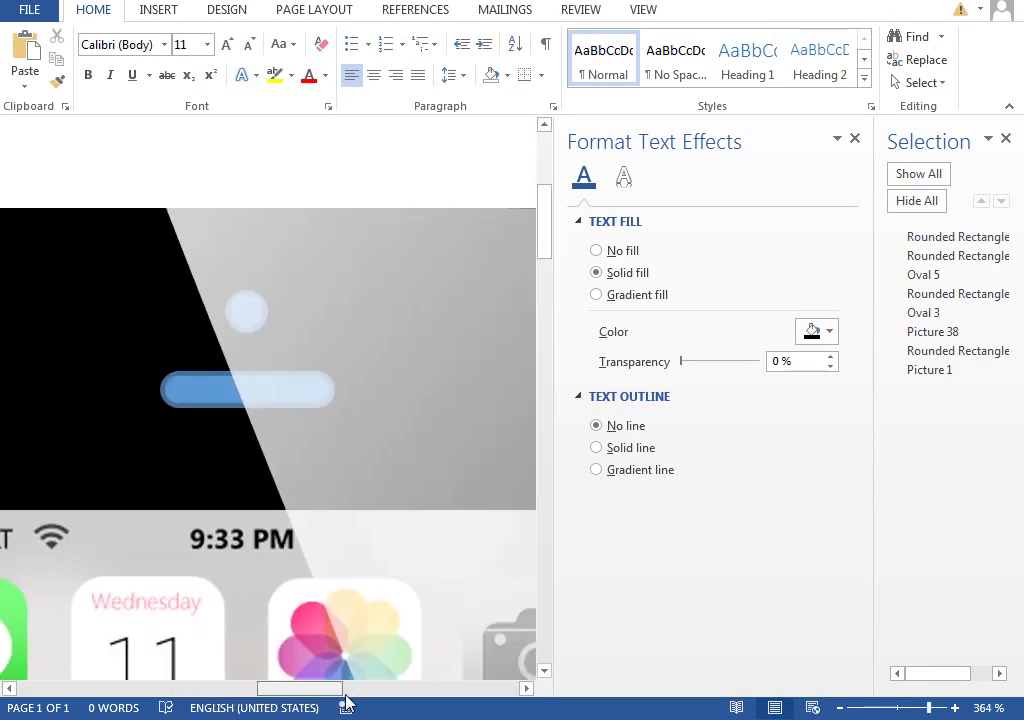
click(155, 384)
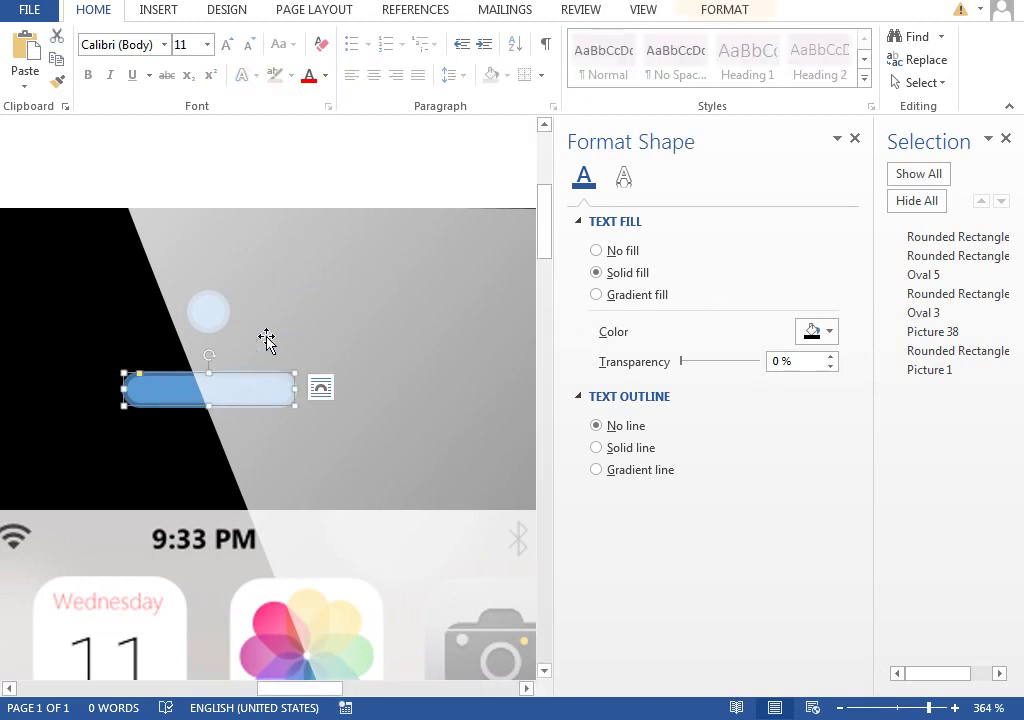
ctrl+click(928, 276)
ctrl+click(953, 314)
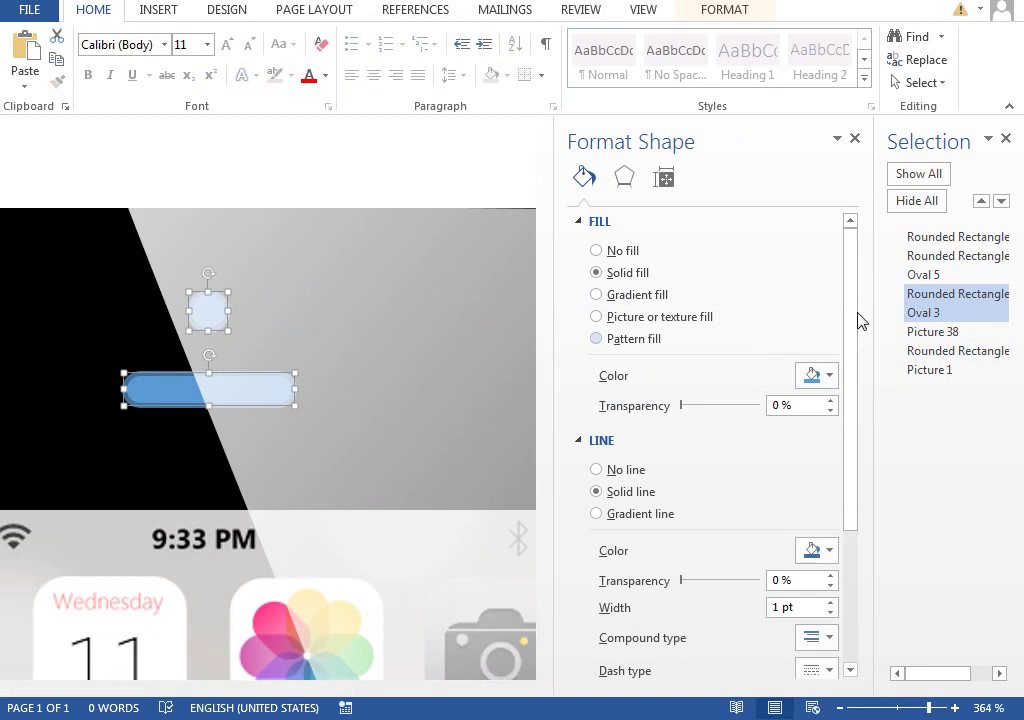
drag(920, 305, 930, 234)
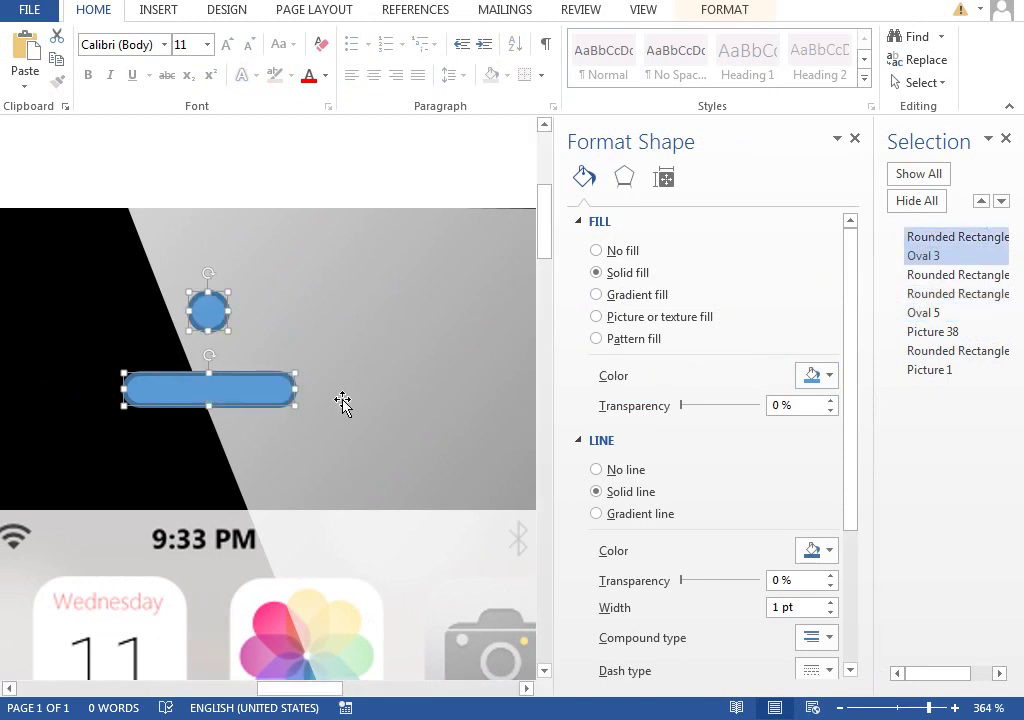
Fill the speaker slot and camera dot dark grey.
click(222, 398)
click(222, 377)
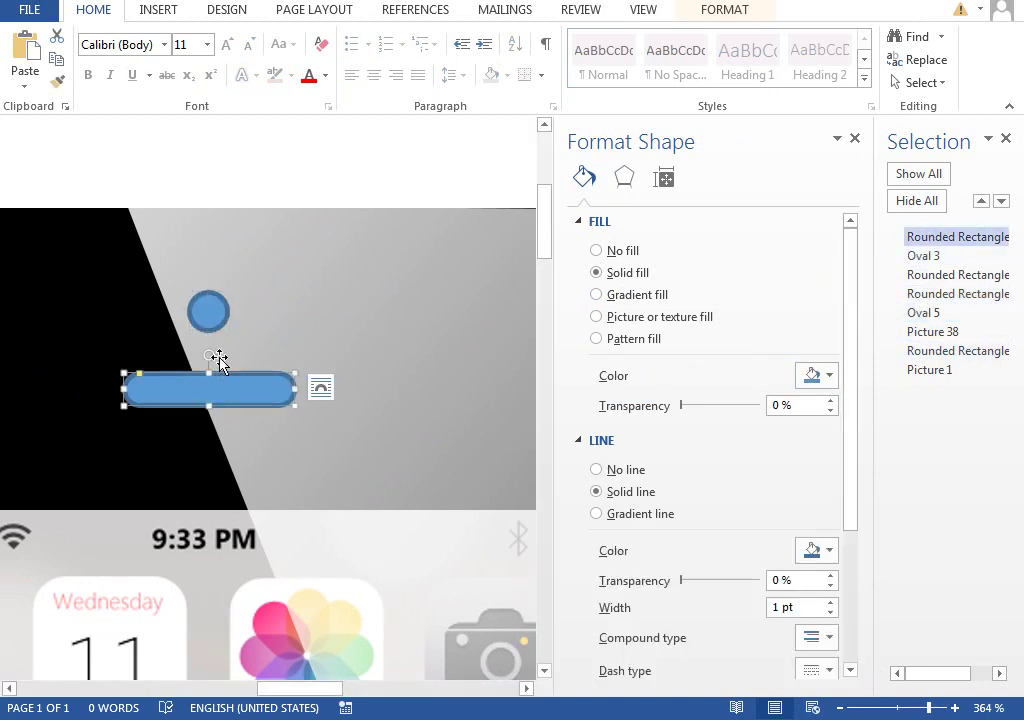
shift+click(217, 318)
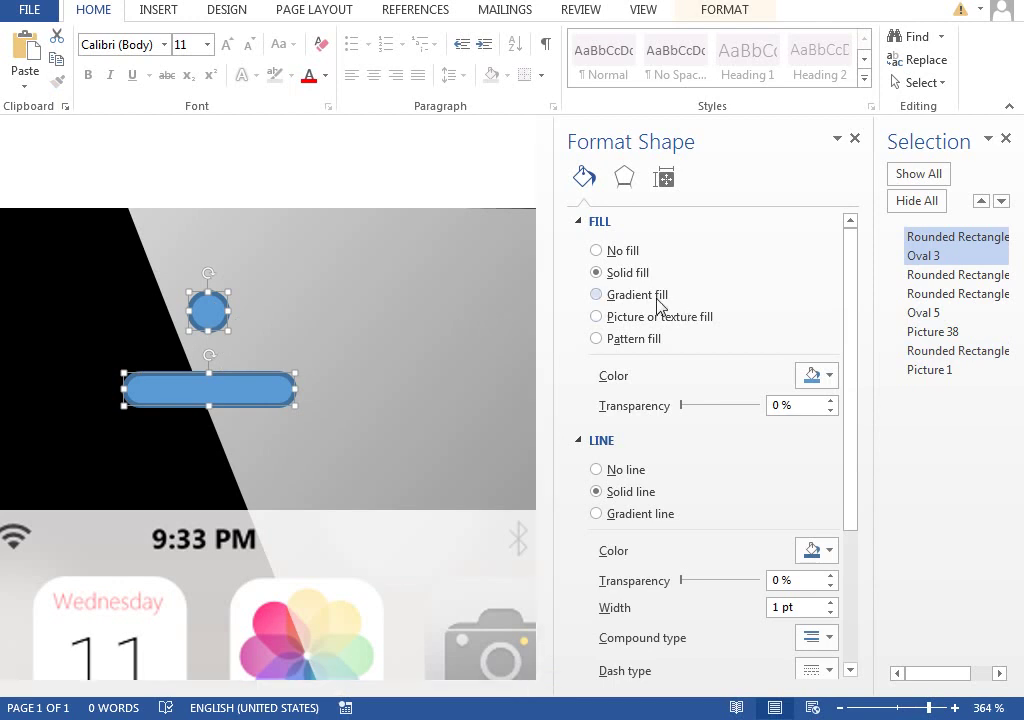
click(816, 376)
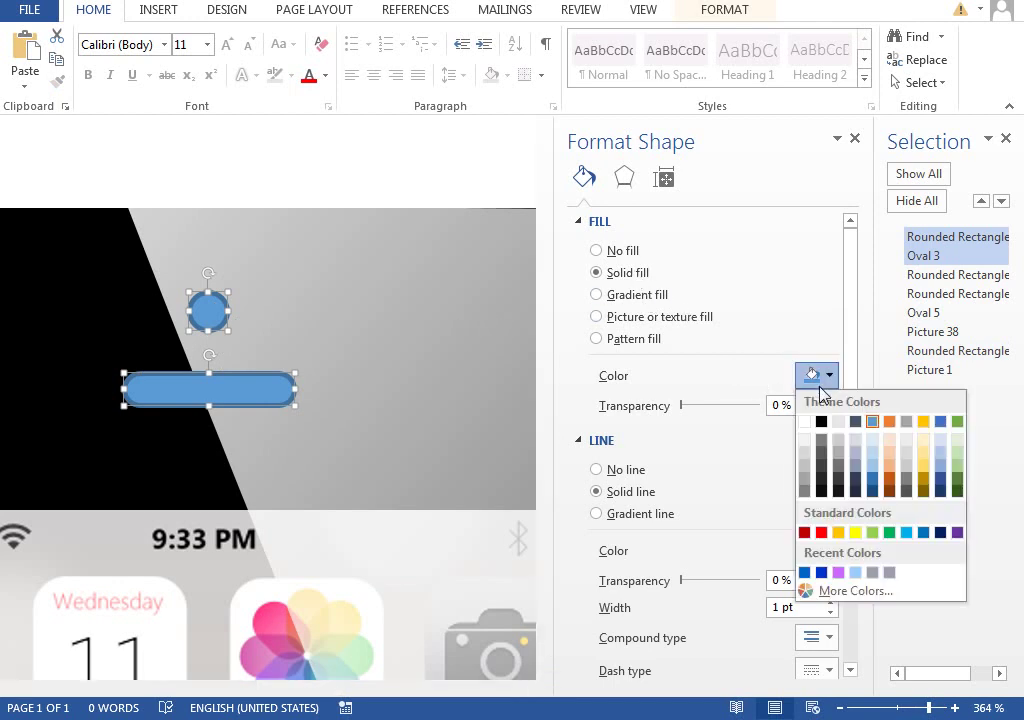
click(839, 480)
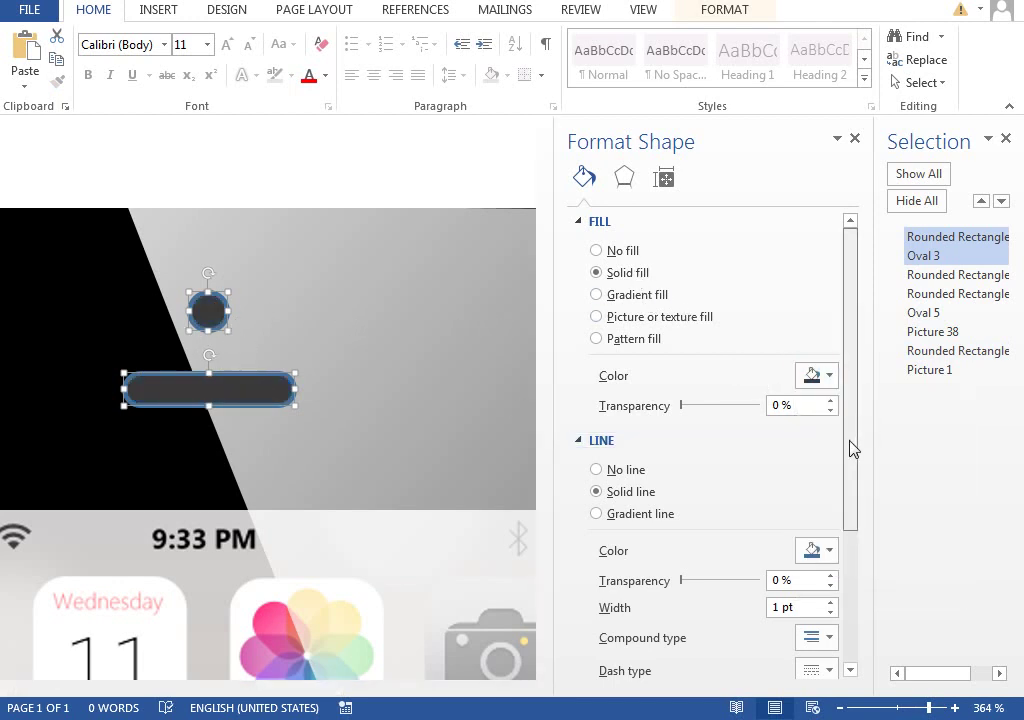
Give the shapes a gradient outline with black stops at the start and at 71%.
scroll(700, 390, down, 3)
click(645, 315)
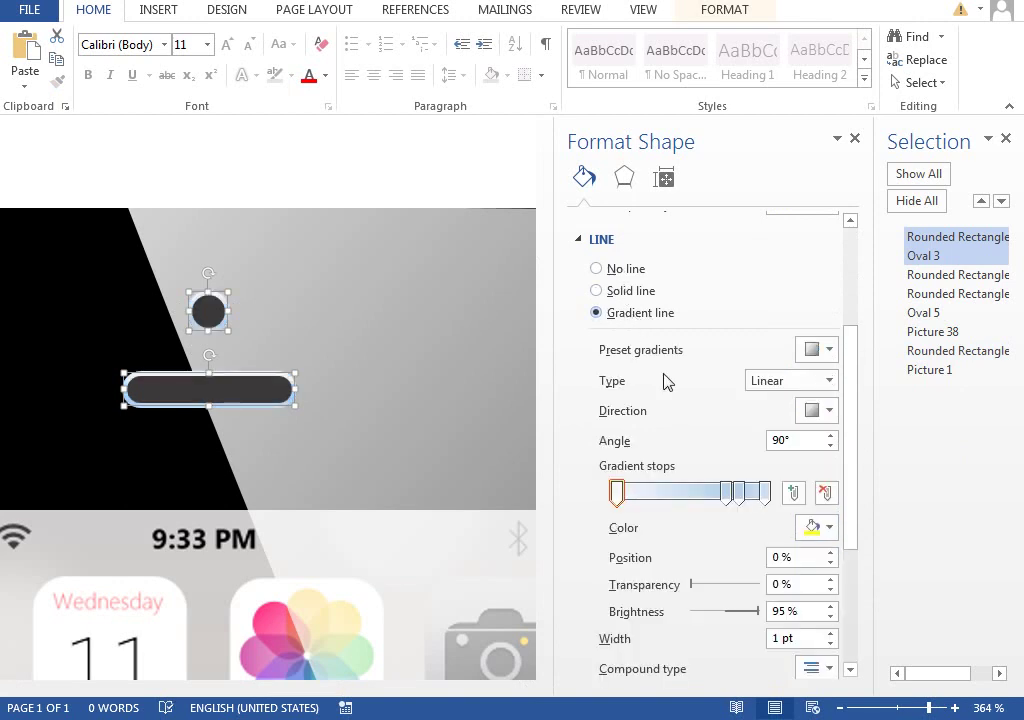
drag(726, 493, 647, 512)
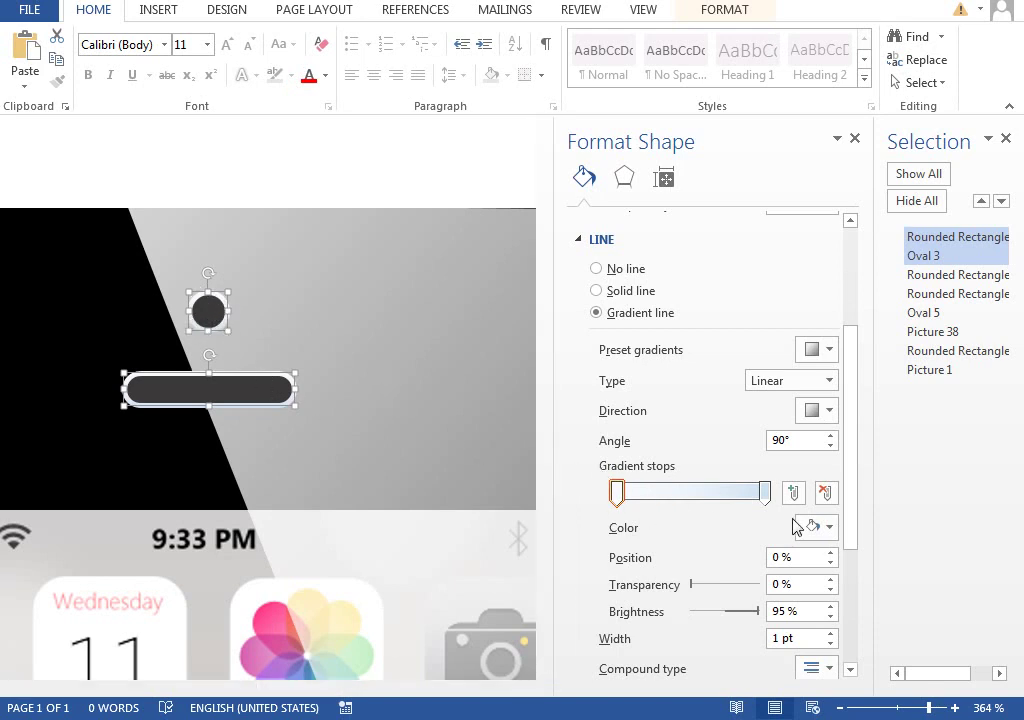
click(812, 527)
click(821, 574)
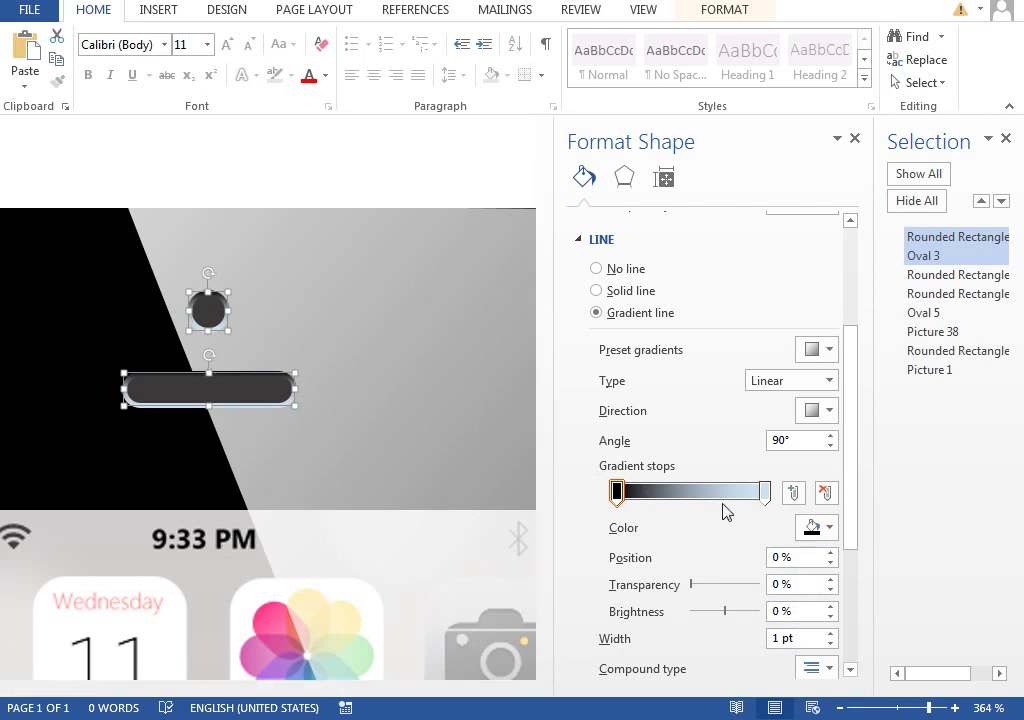
click(725, 510)
click(814, 528)
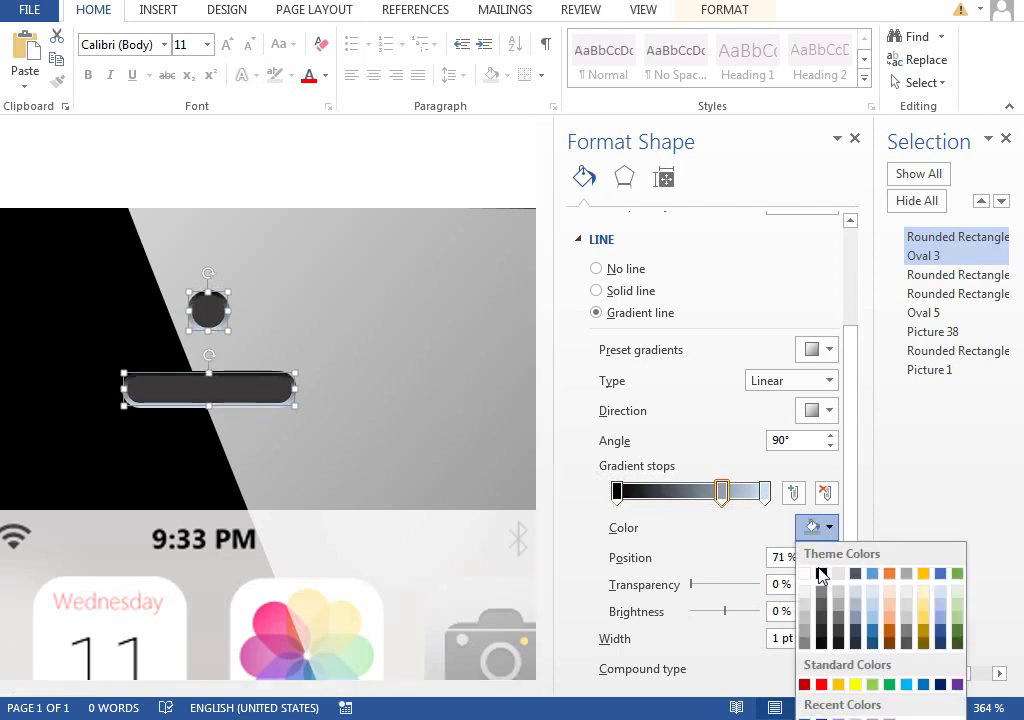
click(821, 574)
Recolour the outline gradient's right stop a mid grey.
click(765, 493)
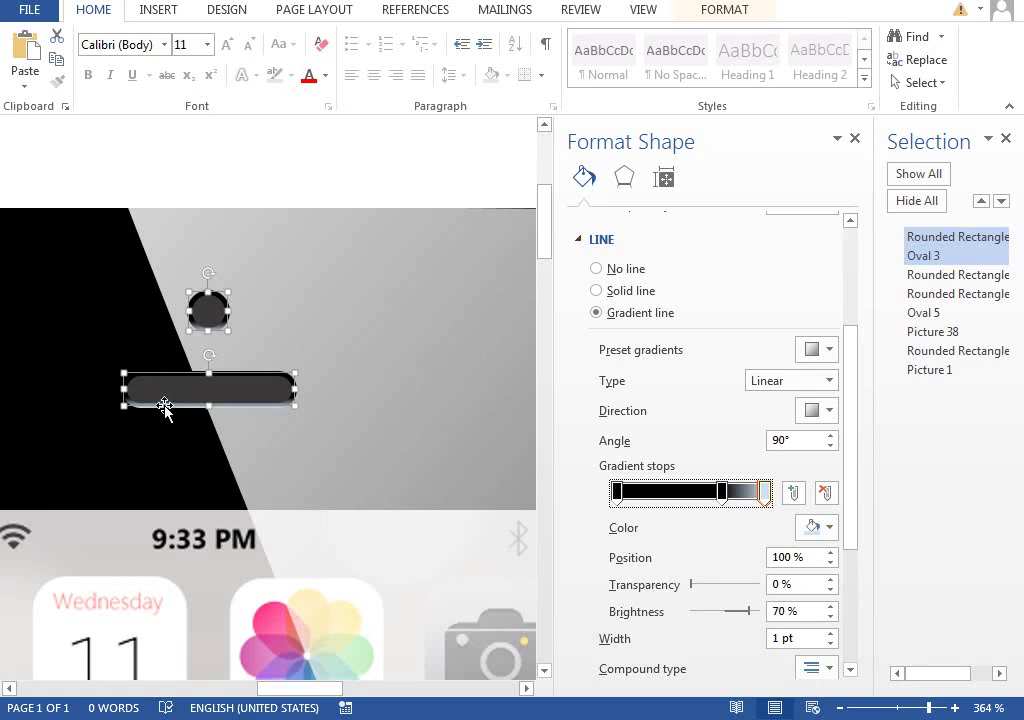
click(826, 529)
click(839, 633)
click(818, 536)
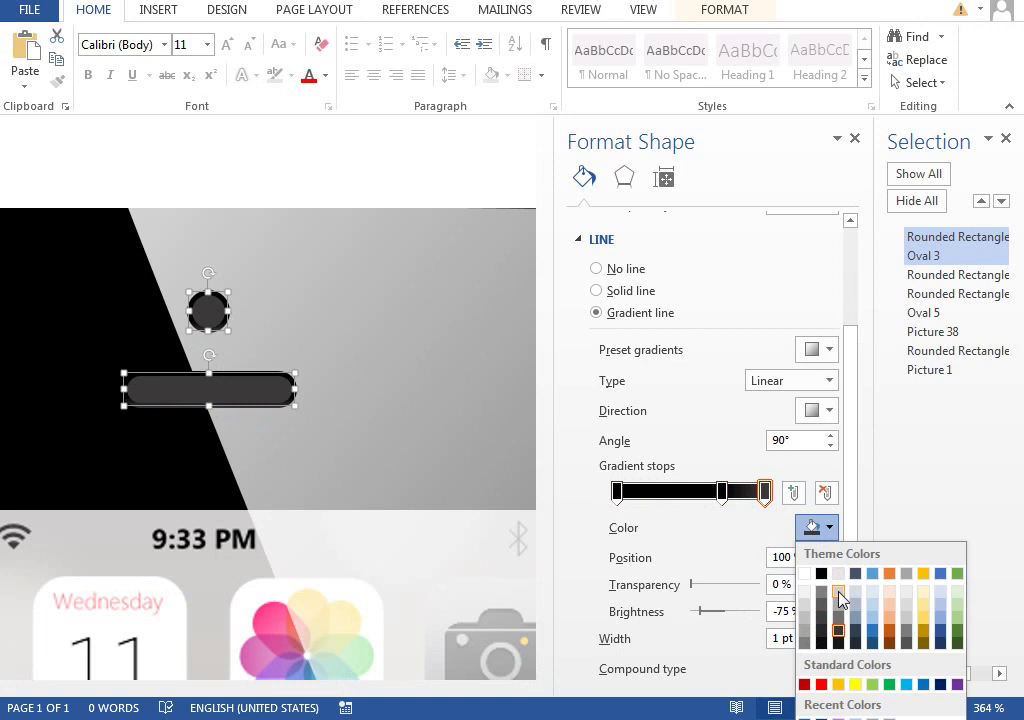
click(838, 594)
click(818, 528)
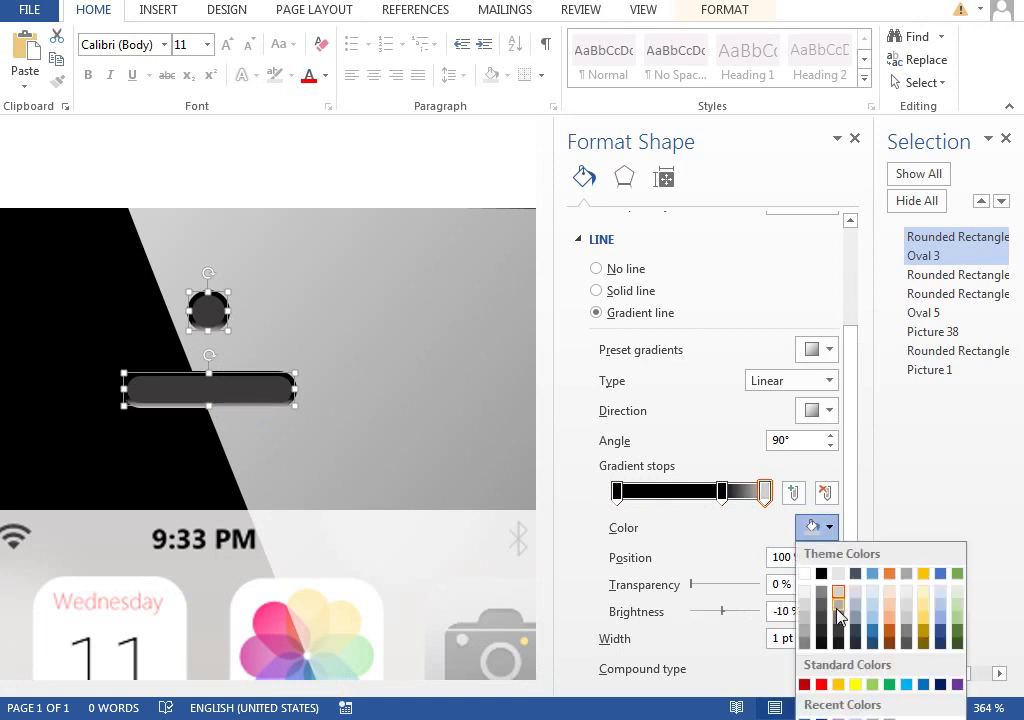
click(838, 613)
Move the middle outline stop to 84% and darken the right stop's grey.
drag(725, 505, 745, 506)
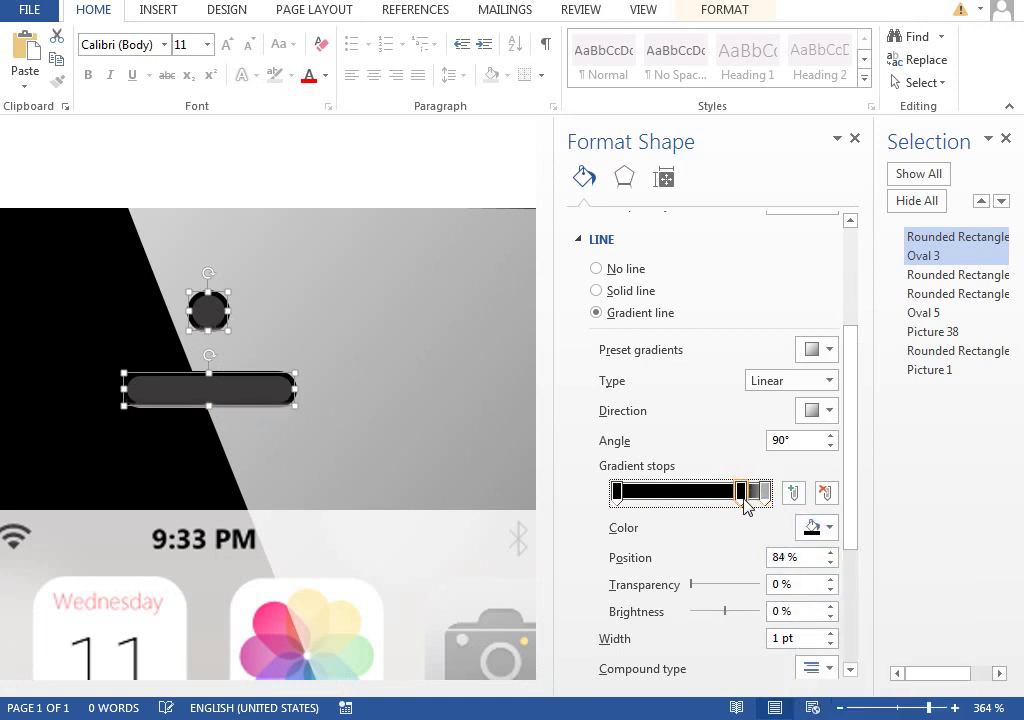
click(818, 528)
click(765, 492)
click(812, 527)
click(838, 618)
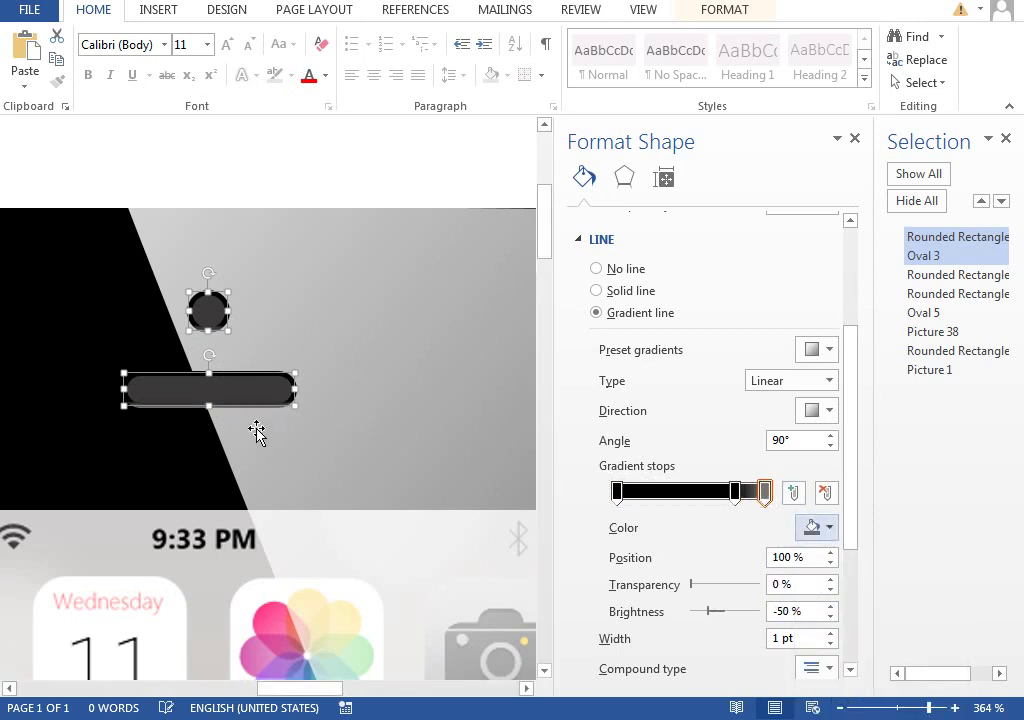
Reselect the speaker slot and camera dot and widen their outlines to 2 pt.
click(195, 450)
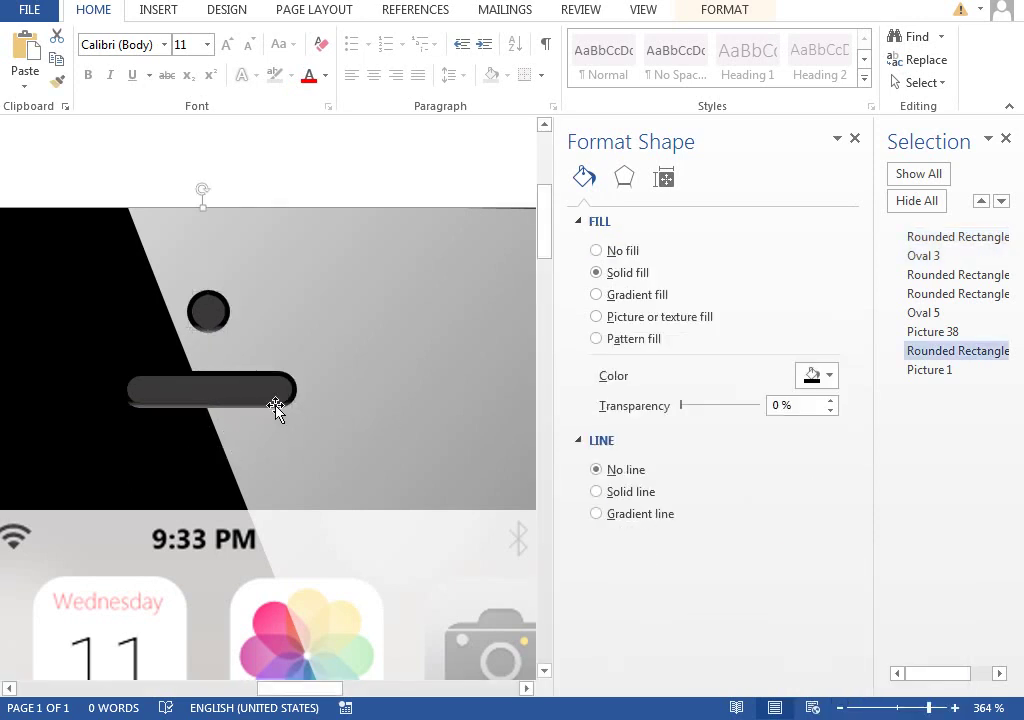
click(245, 376)
shift+click(213, 318)
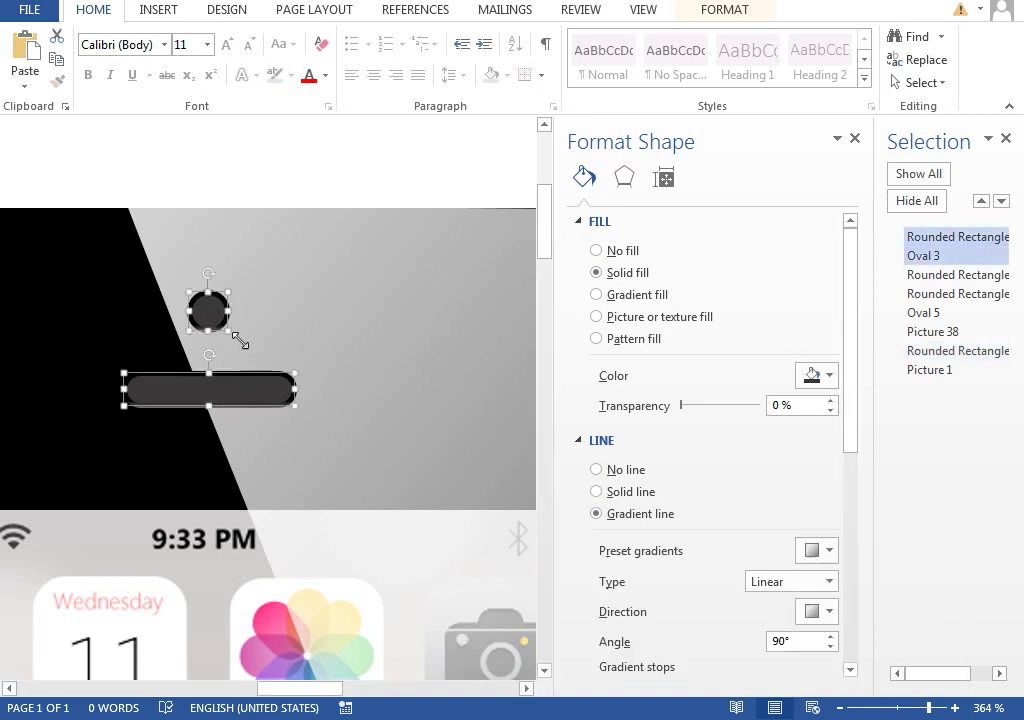
scroll(850, 481, down, 5)
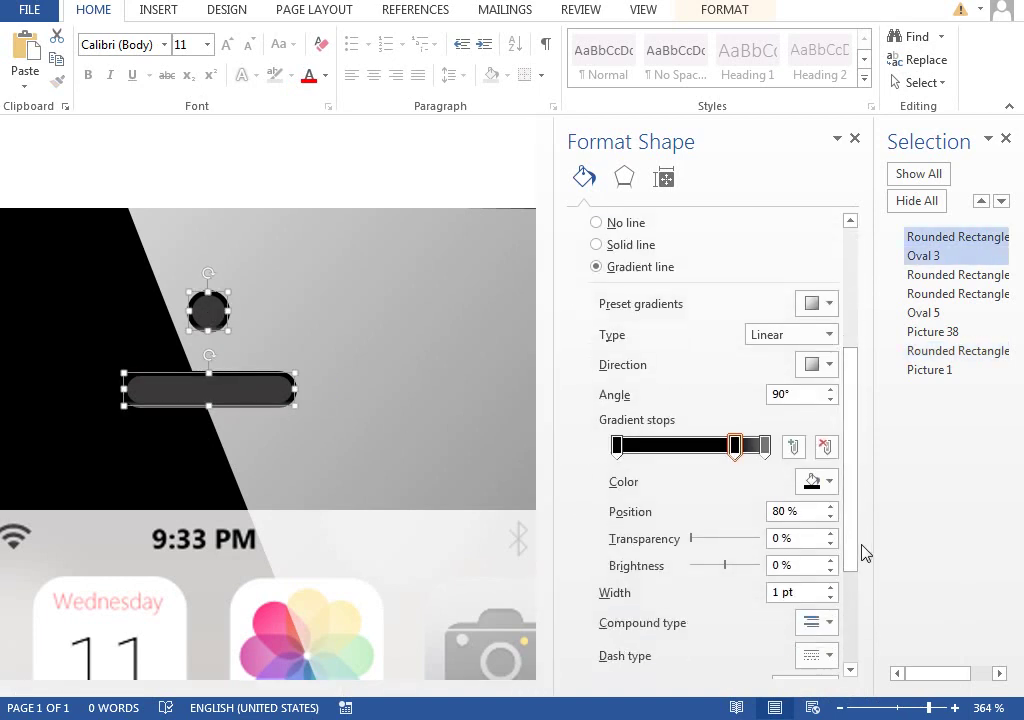
scroll(859, 551, down, 1)
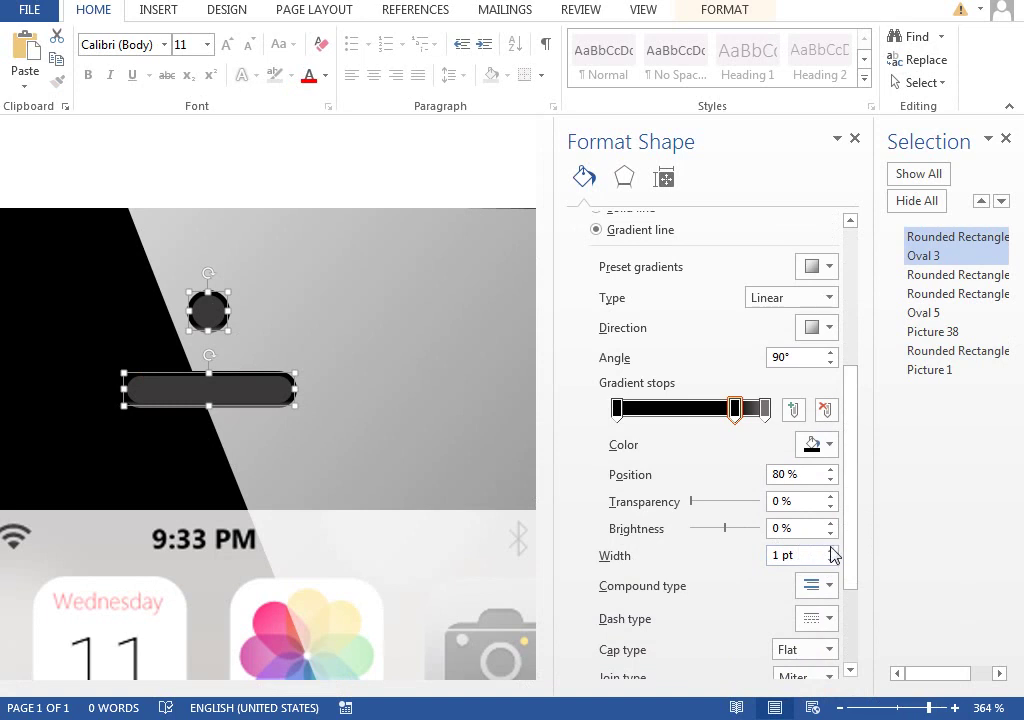
click(829, 551)
click(829, 551)
click(829, 551)
click(829, 551)
click(298, 458)
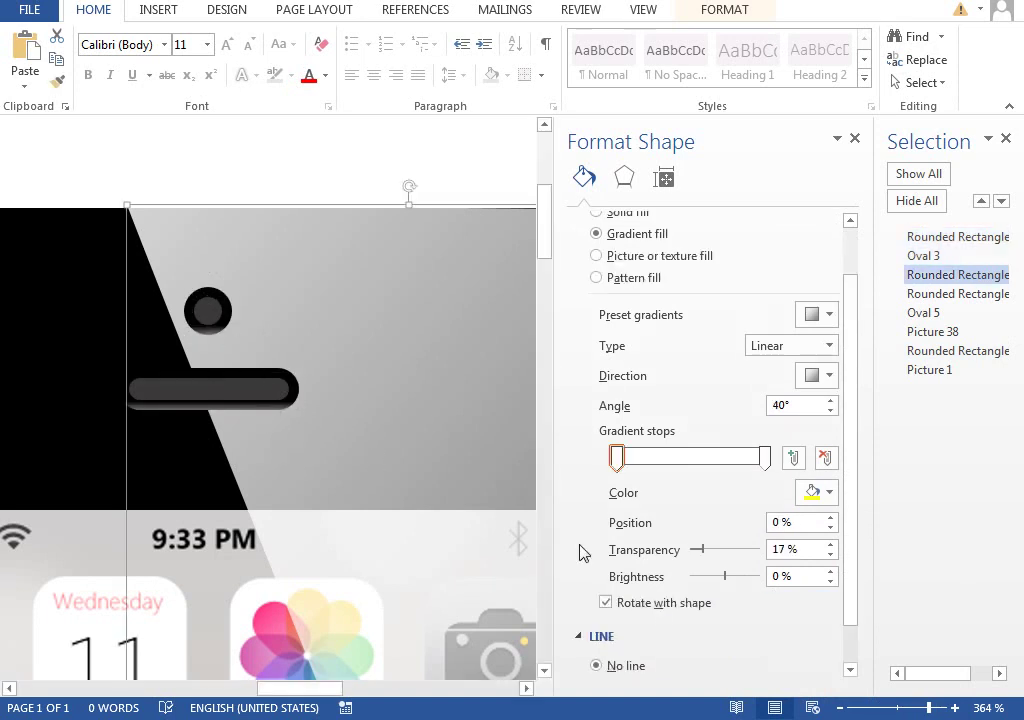
Nudge the outline gradient stop and recolour the end stop grey.
scroll(785, 567, down, 10)
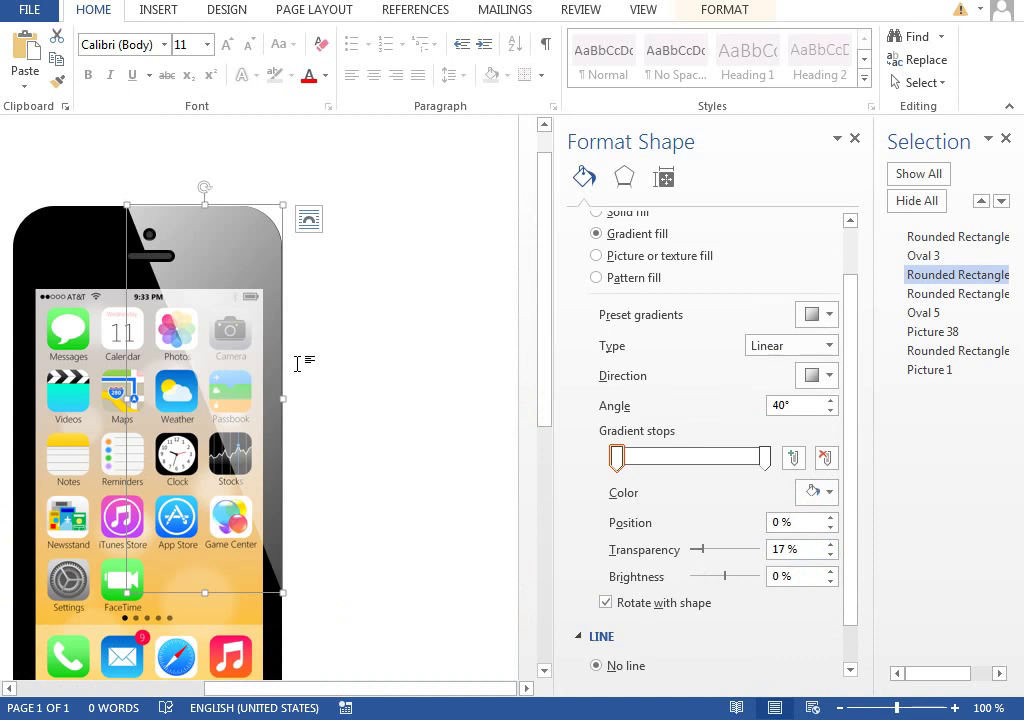
click(152, 258)
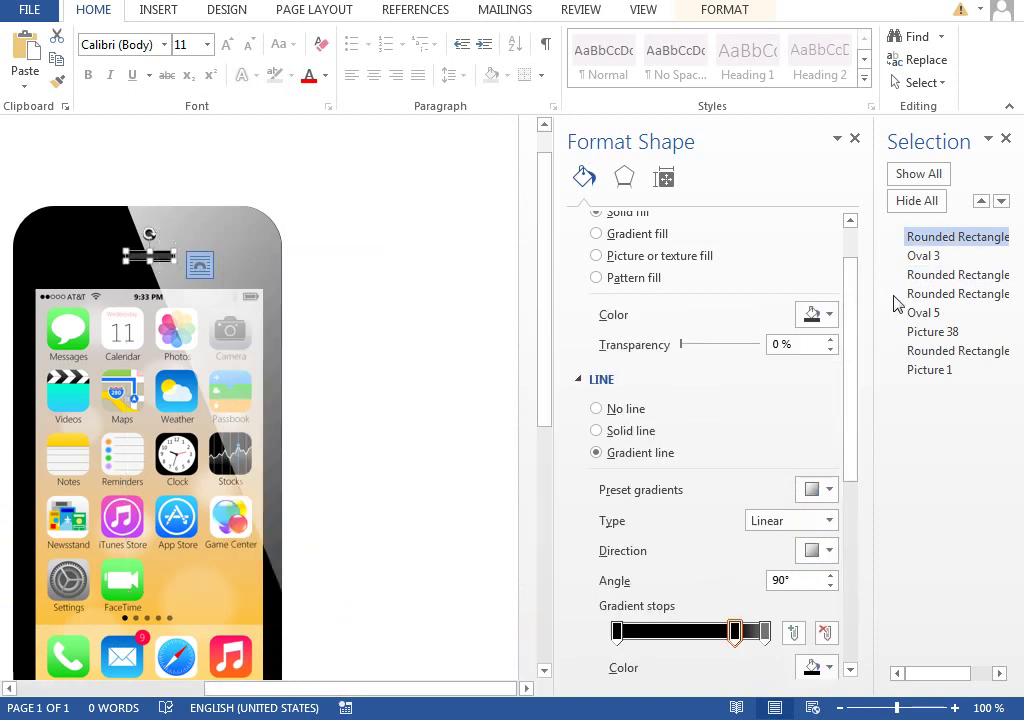
drag(737, 632, 718, 634)
click(765, 630)
scroll(816, 581, down, 2)
click(812, 552)
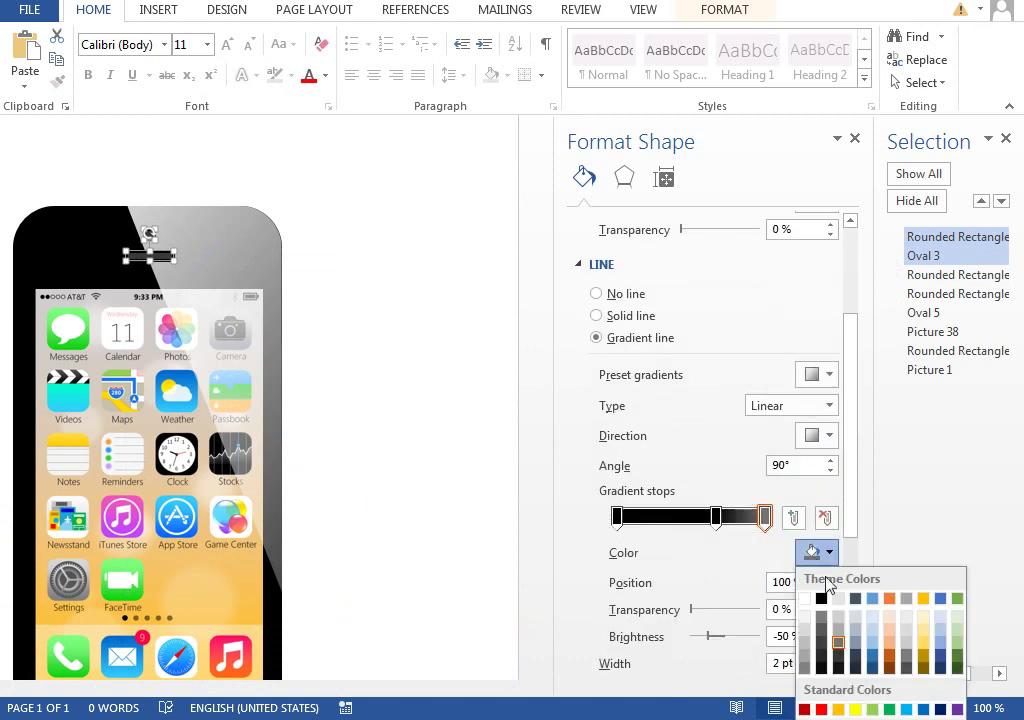
click(809, 635)
key(Escape)
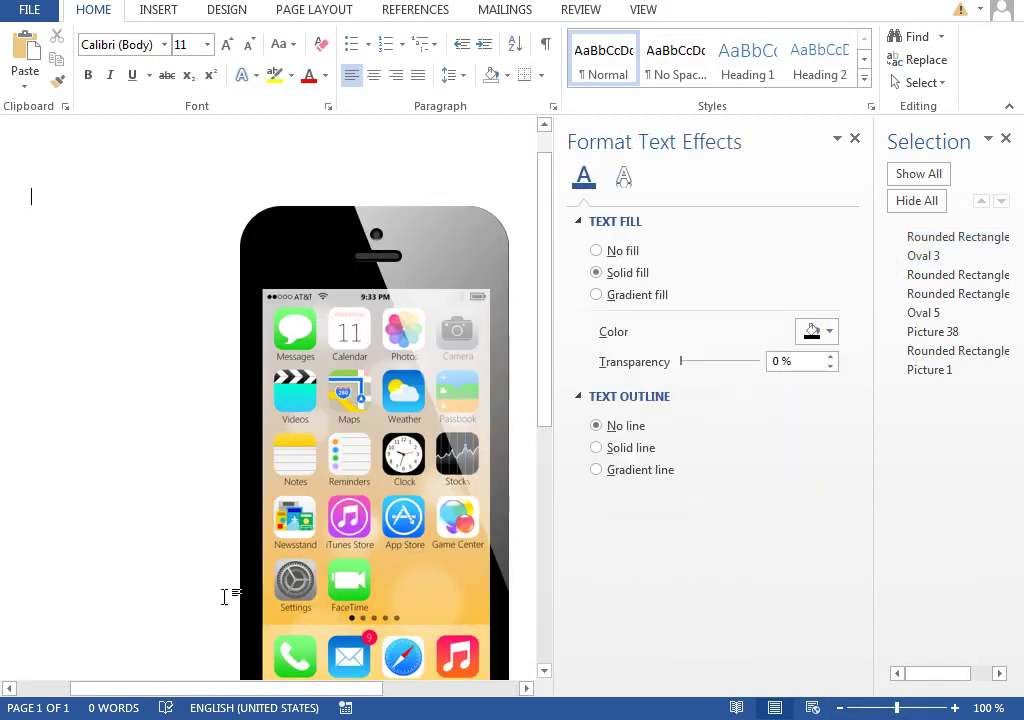
Zoom in on the phone top and give the outline gradient's end a lighter grey.
drag(201, 688, 795, 693)
click(931, 707)
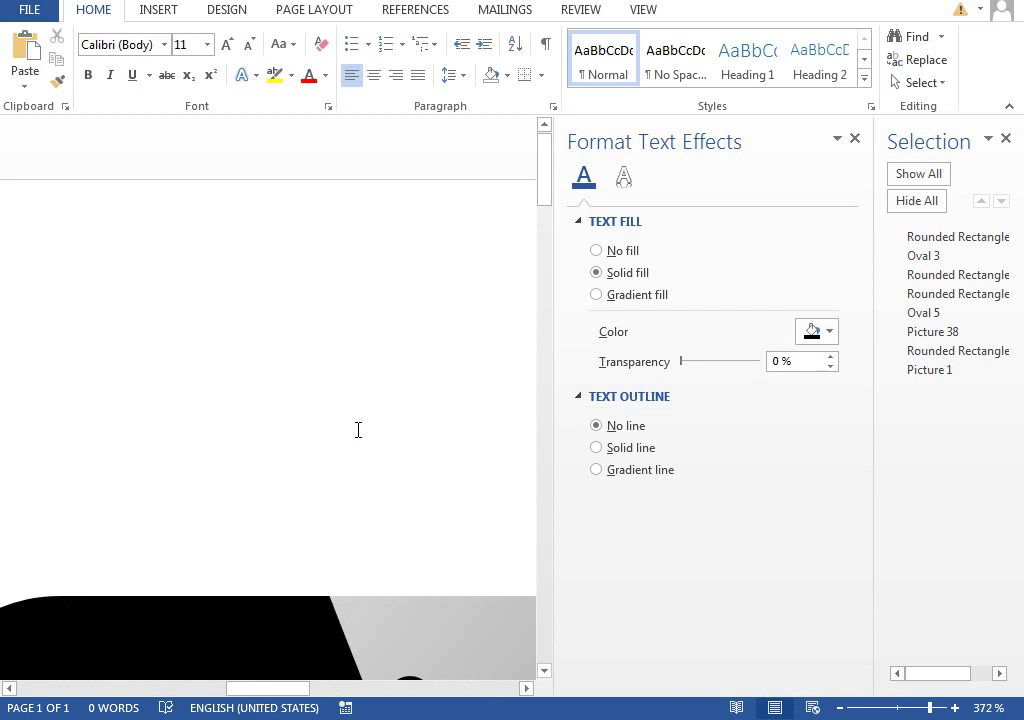
scroll(356, 430, down, 5)
click(425, 498)
shift+click(433, 423)
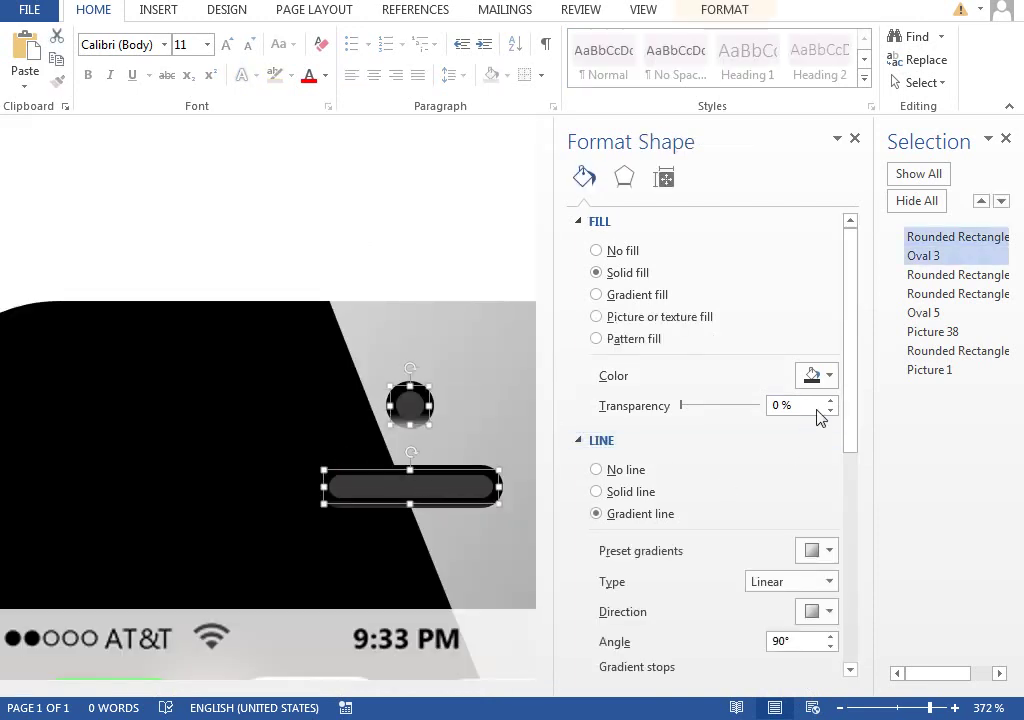
scroll(853, 423, down, 2)
scroll(853, 441, down, 4)
click(765, 531)
click(812, 566)
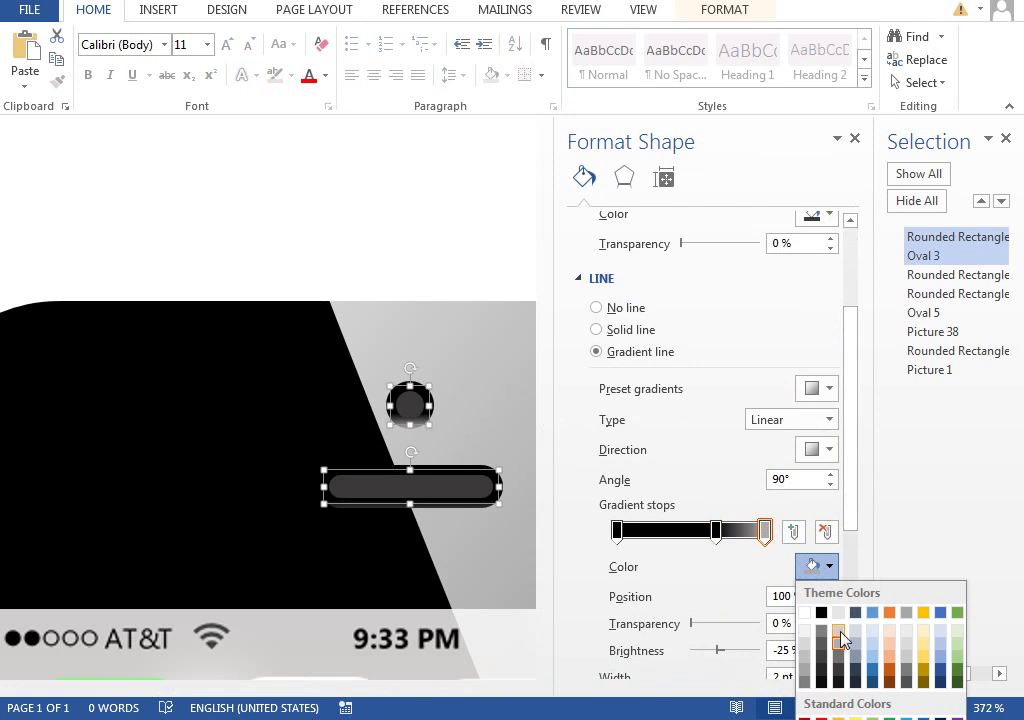
click(840, 636)
Drag the outline's end gradient stop further inward and review the whole phone.
click(763, 534)
drag(763, 537, 701, 540)
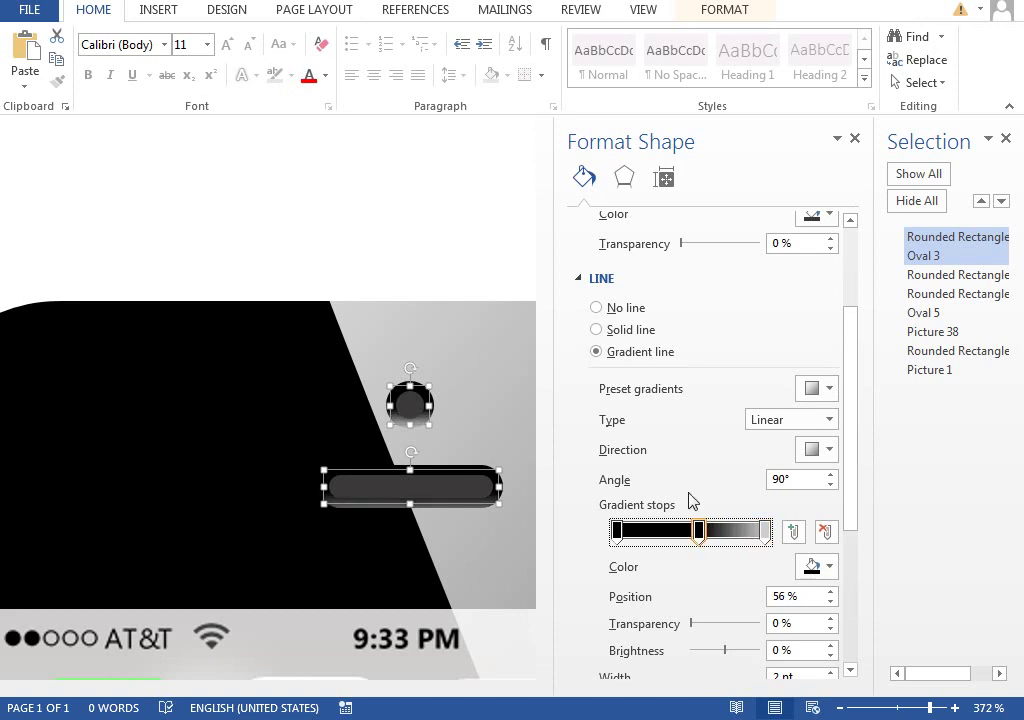
click(420, 286)
click(897, 711)
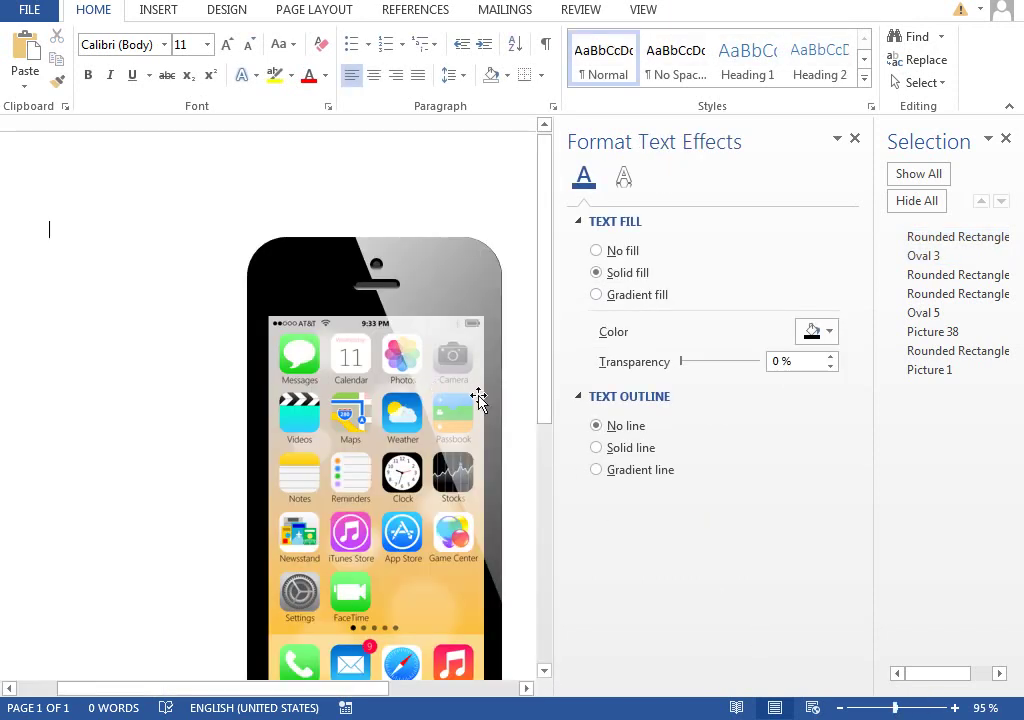
drag(279, 690, 359, 690)
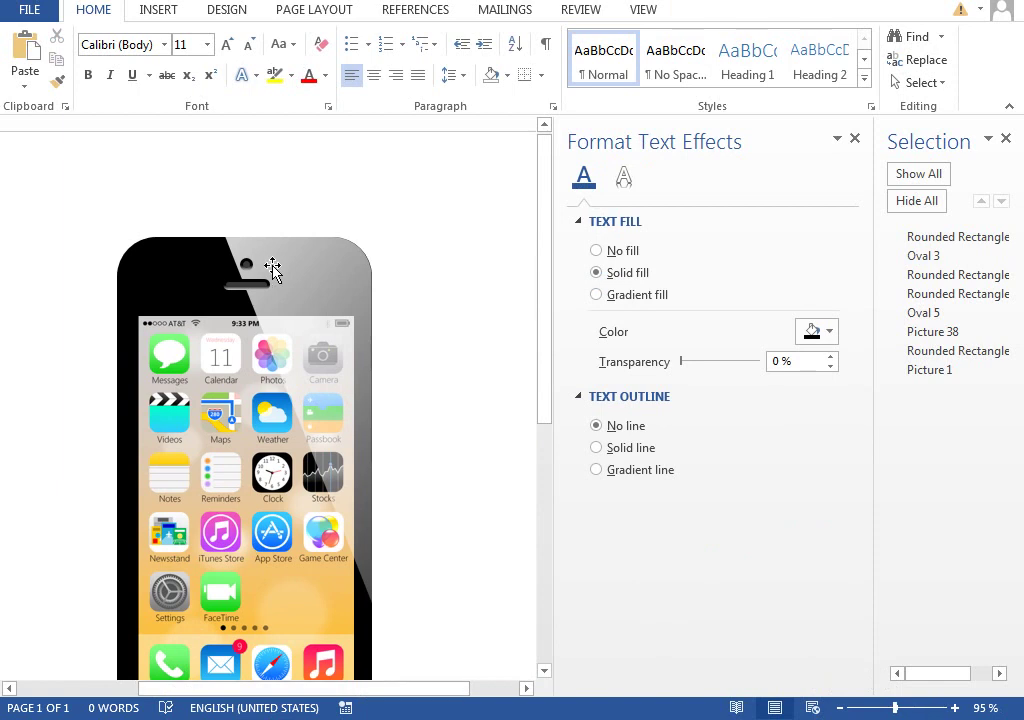
Apply a white Offset Bottom shadow to the camera lens and speaker slot.
click(253, 288)
click(368, 286)
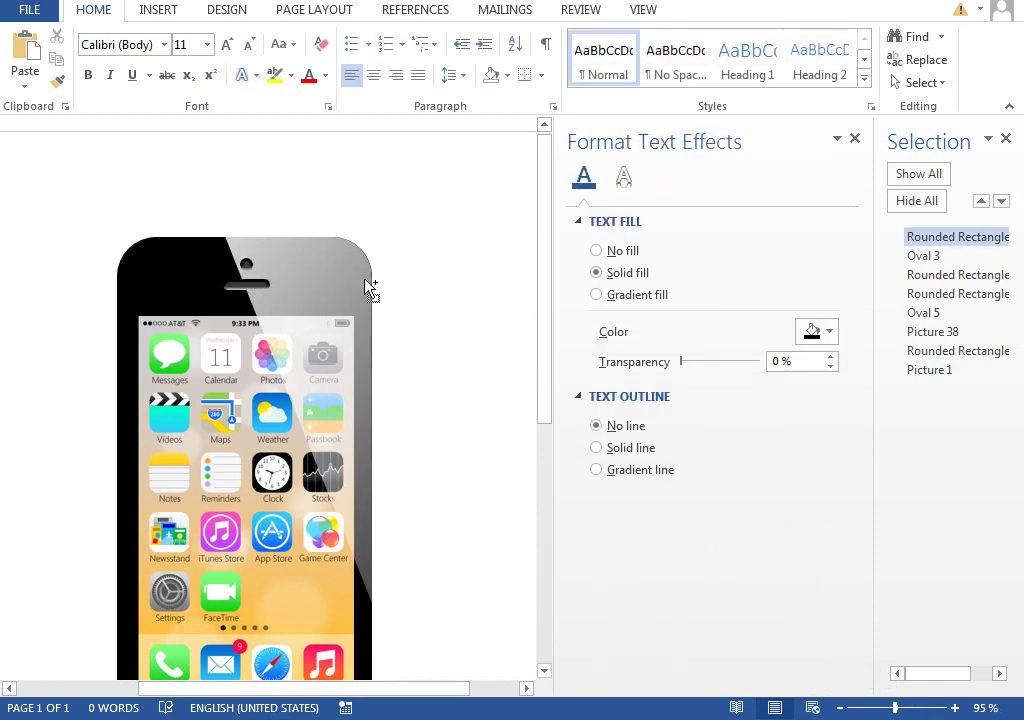
click(924, 256)
ctrl+click(932, 238)
click(624, 177)
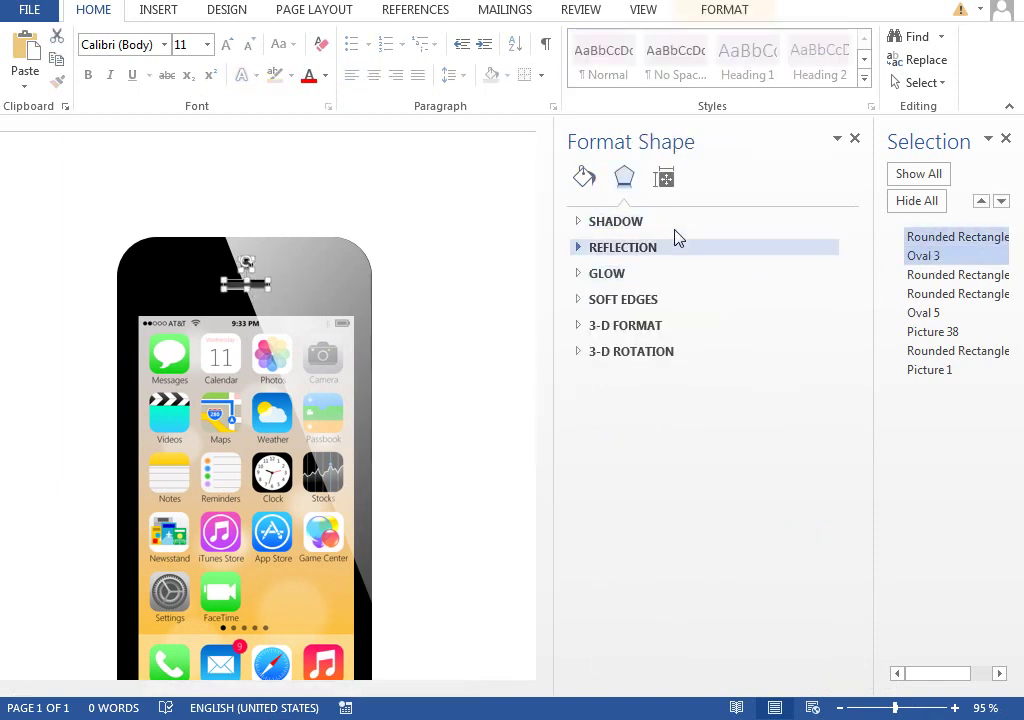
click(652, 224)
click(812, 249)
click(880, 390)
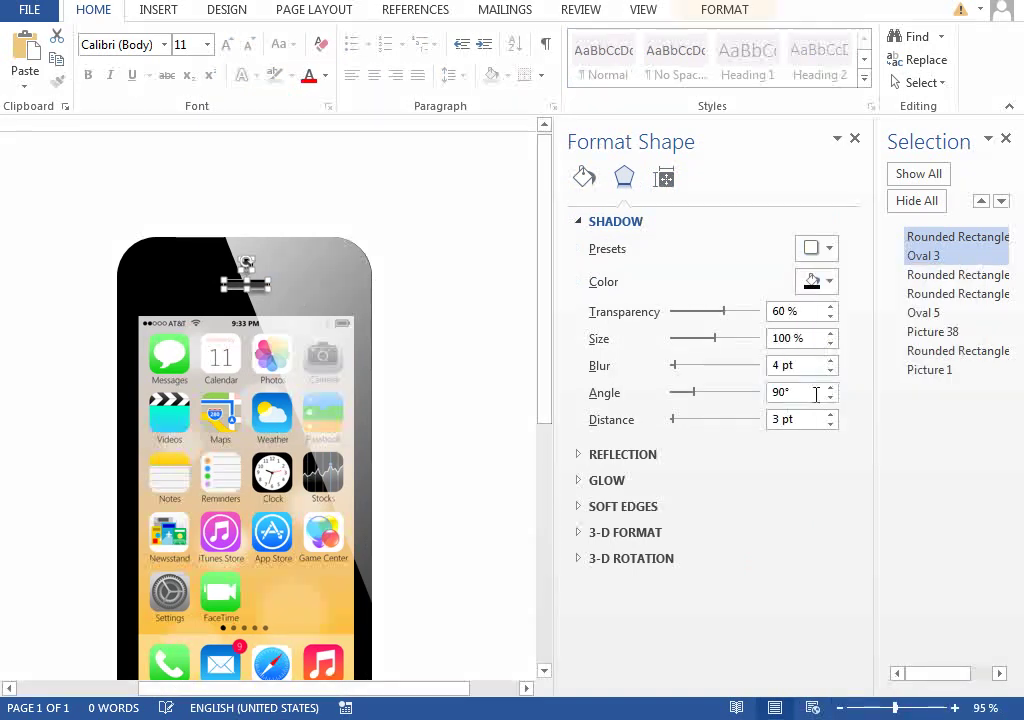
click(828, 282)
click(805, 328)
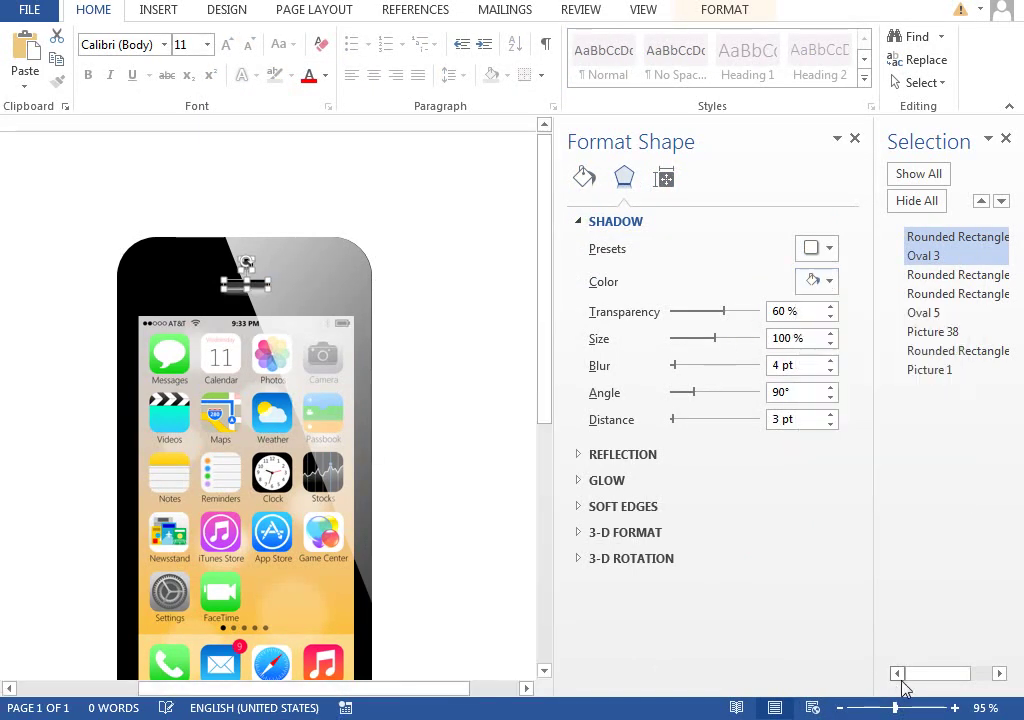
Set the shadow's blur to 0, distance to 1 pt and transparency to 53%.
click(935, 709)
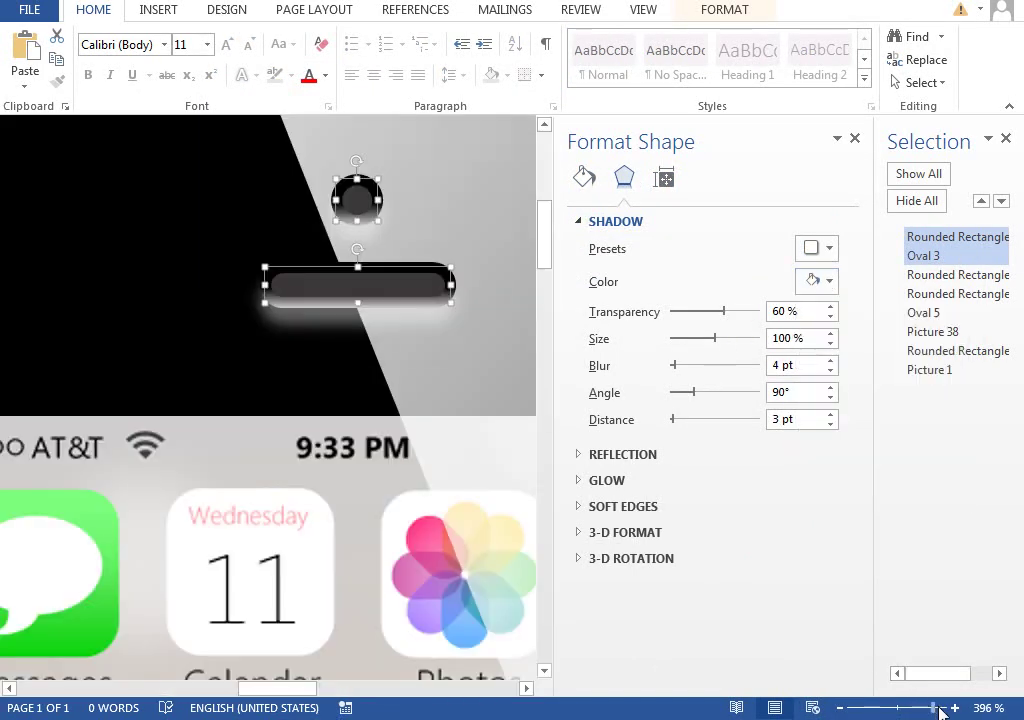
click(795, 365)
text(0)
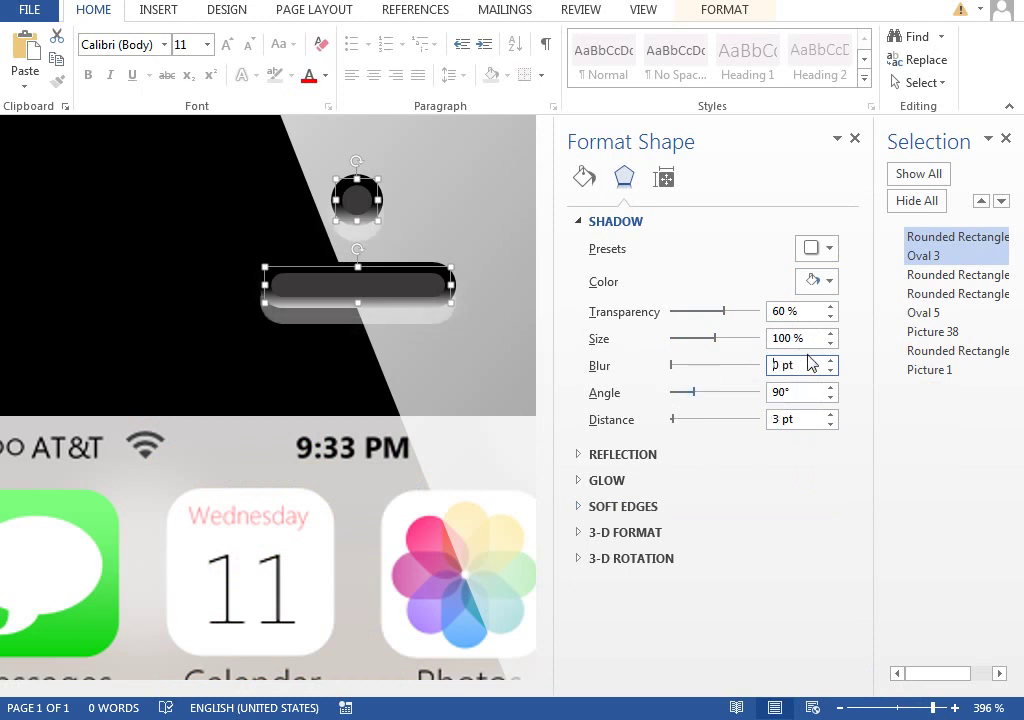
click(828, 425)
click(831, 425)
click(831, 425)
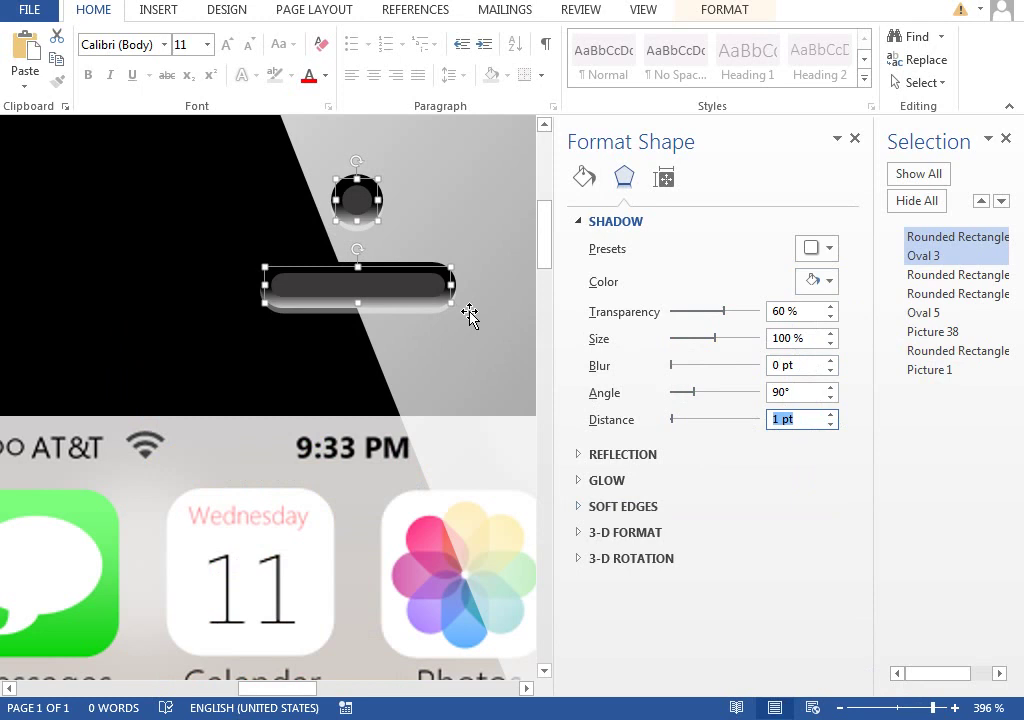
mouse_move(726, 317)
mouse_down()
mouse_move(667, 318)
mouse_move(733, 317)
mouse_move(722, 318)
mouse_up()
click(901, 710)
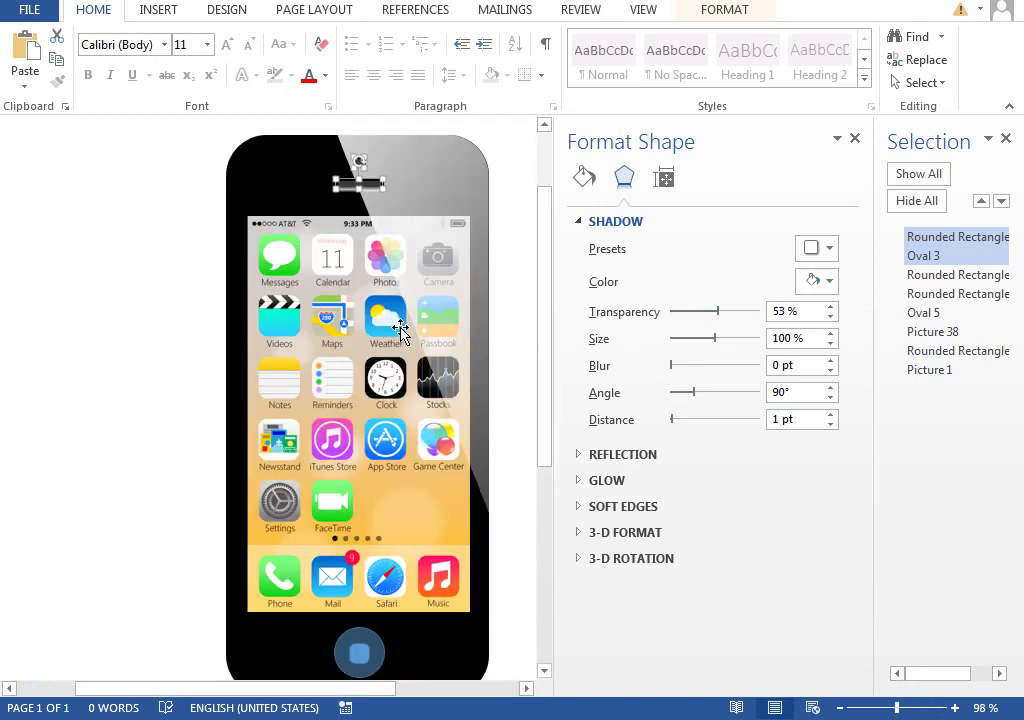
click(512, 315)
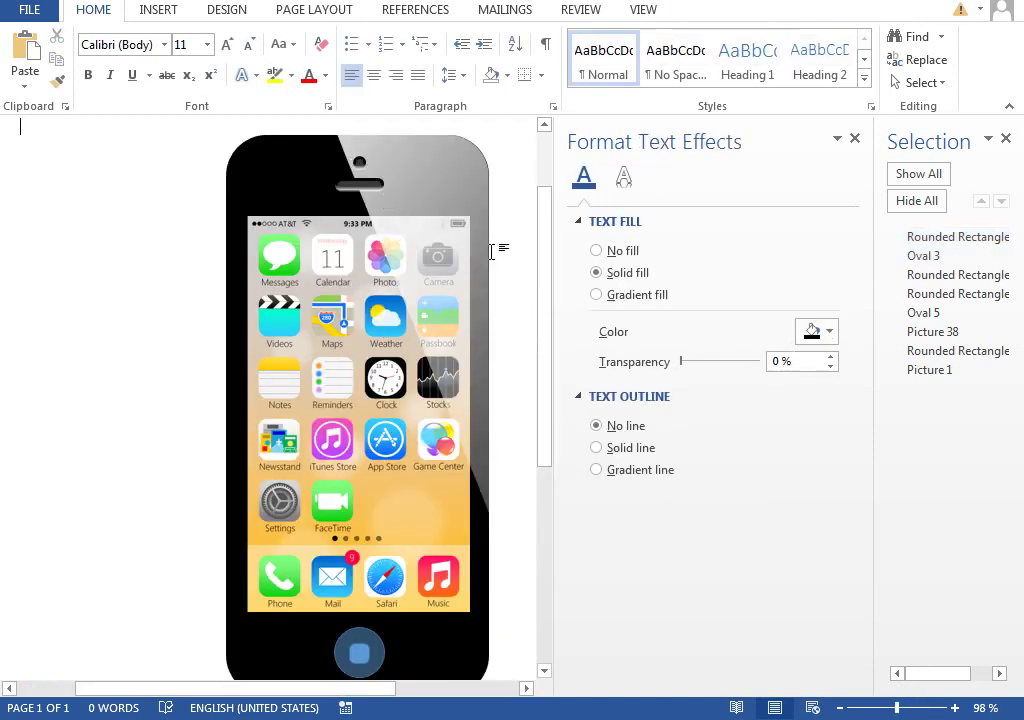
Make the speaker slot narrower by dragging its side handle.
scroll(866, 599, up, 15)
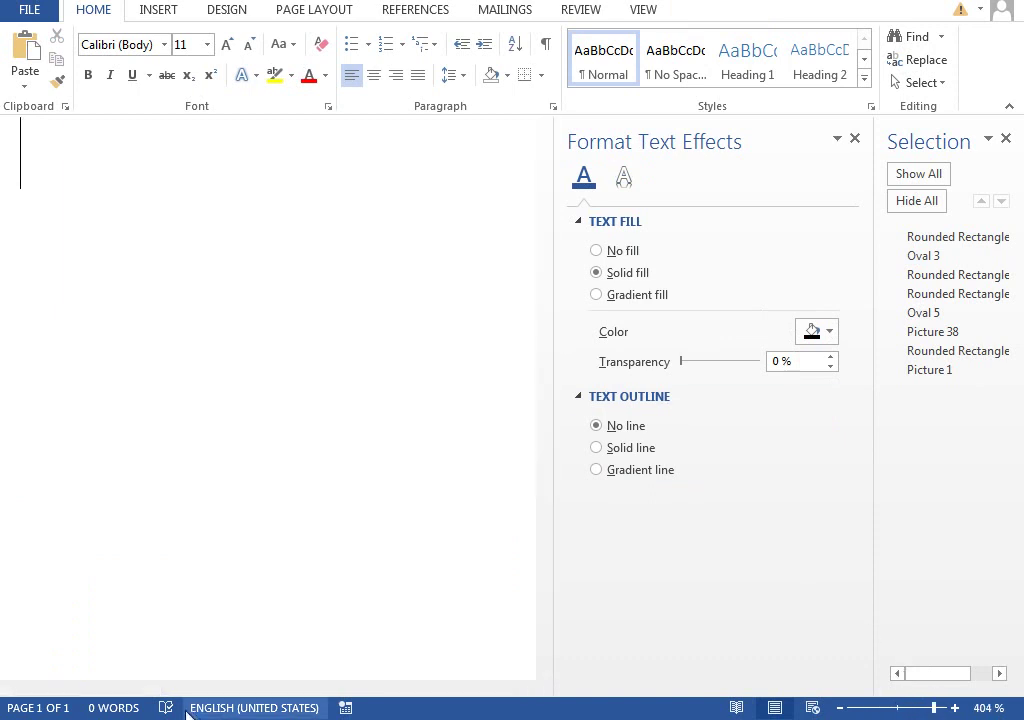
drag(153, 693, 322, 692)
click(328, 405)
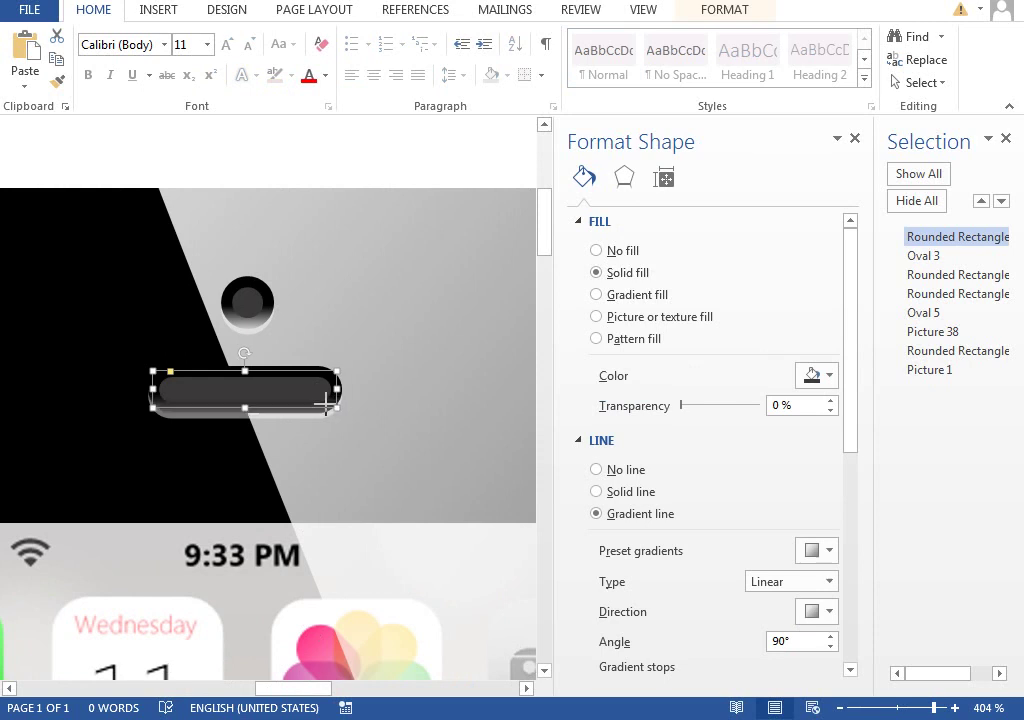
drag(325, 404, 309, 402)
shift+click(370, 397)
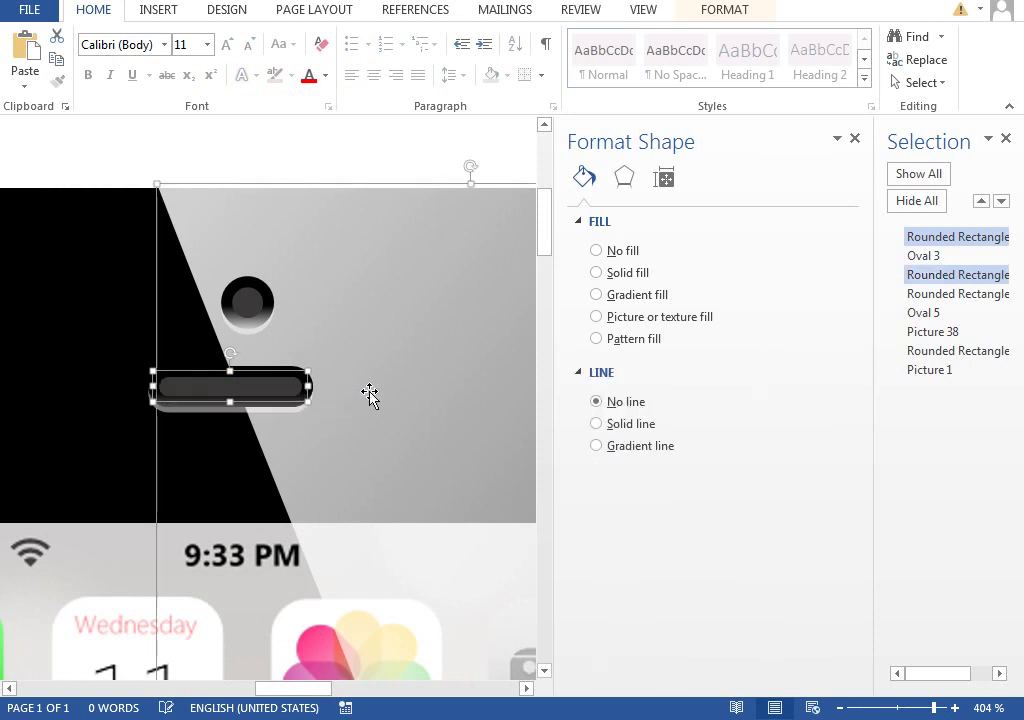
Align Center the speaker slot with the phone body.
click(160, 393)
shift+click(183, 389)
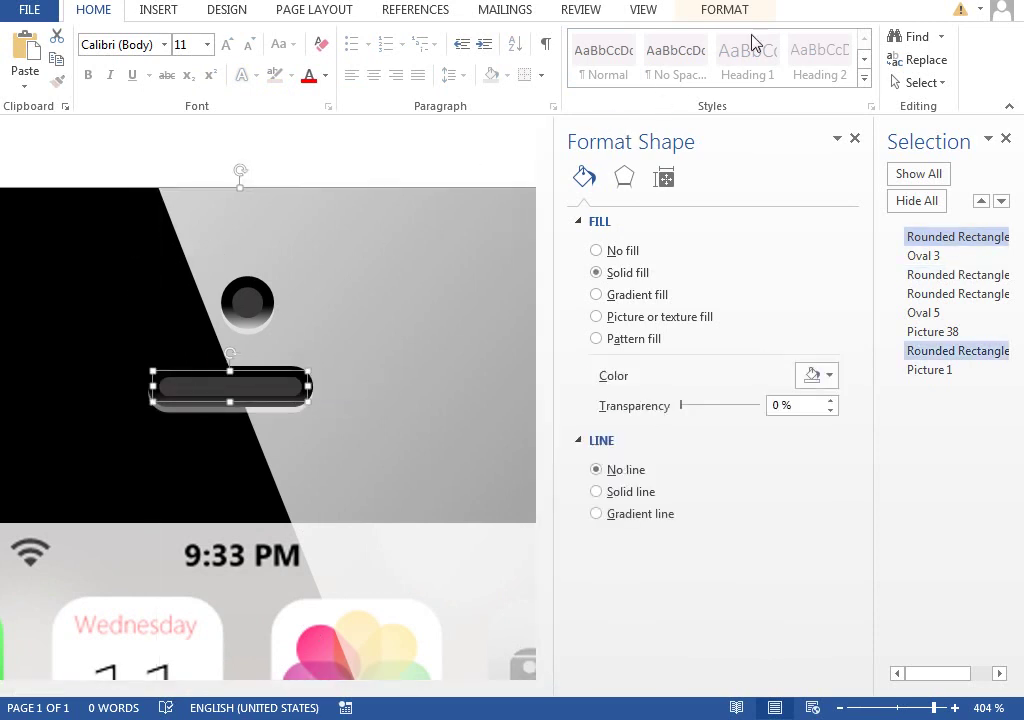
click(724, 9)
click(840, 37)
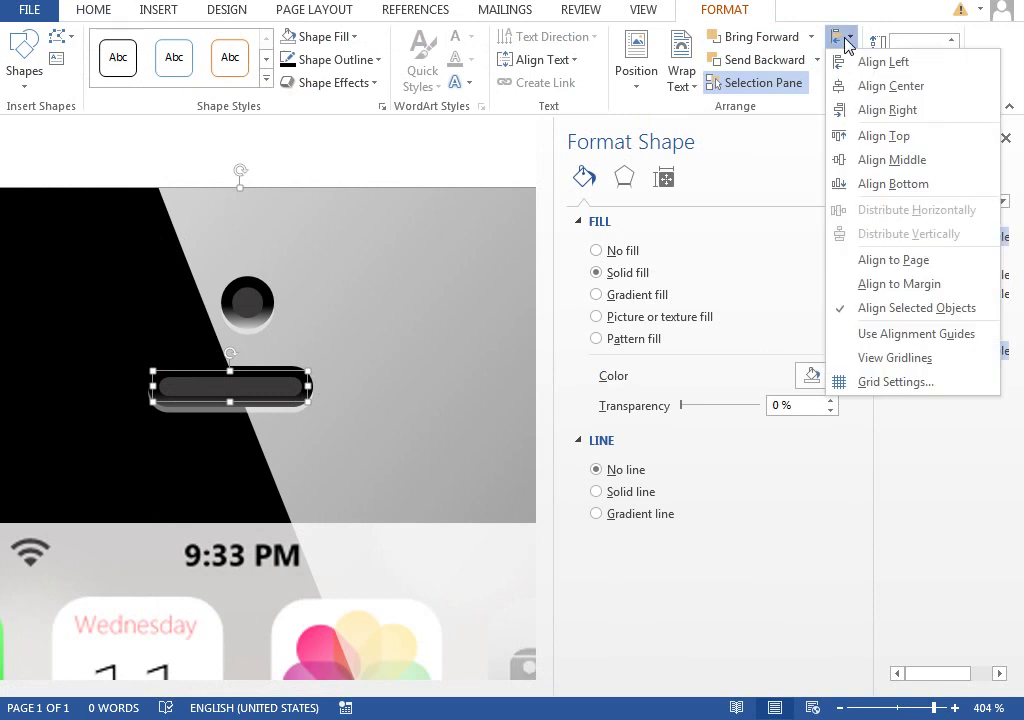
click(891, 86)
Align Center the camera lens with the speaker slot.
shift+click(243, 299)
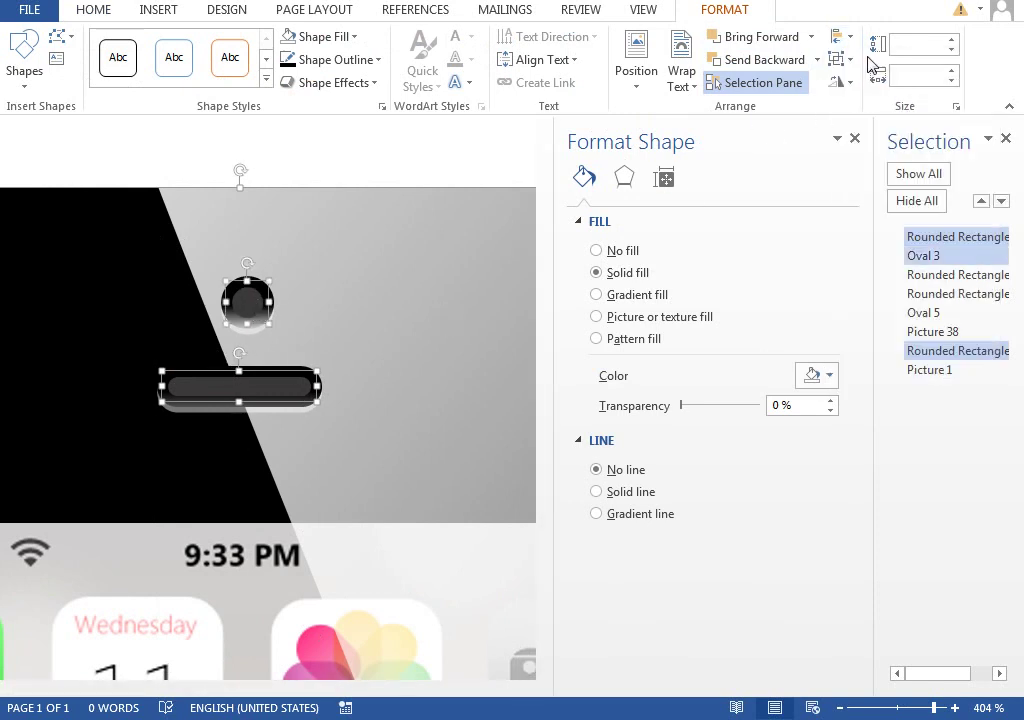
click(841, 37)
click(876, 86)
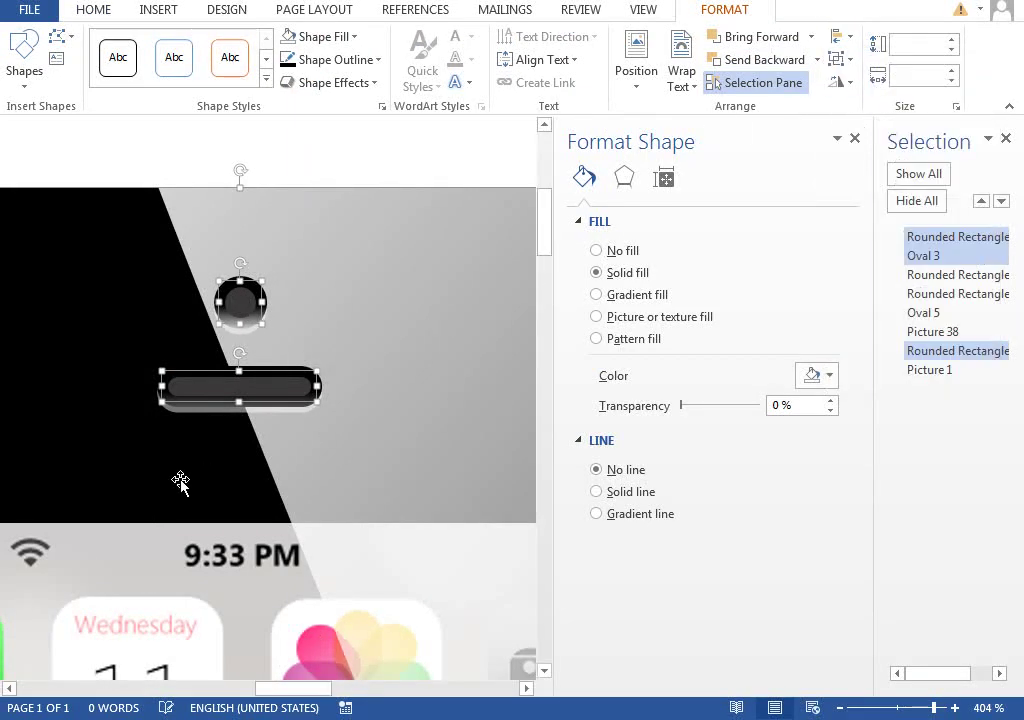
click(897, 710)
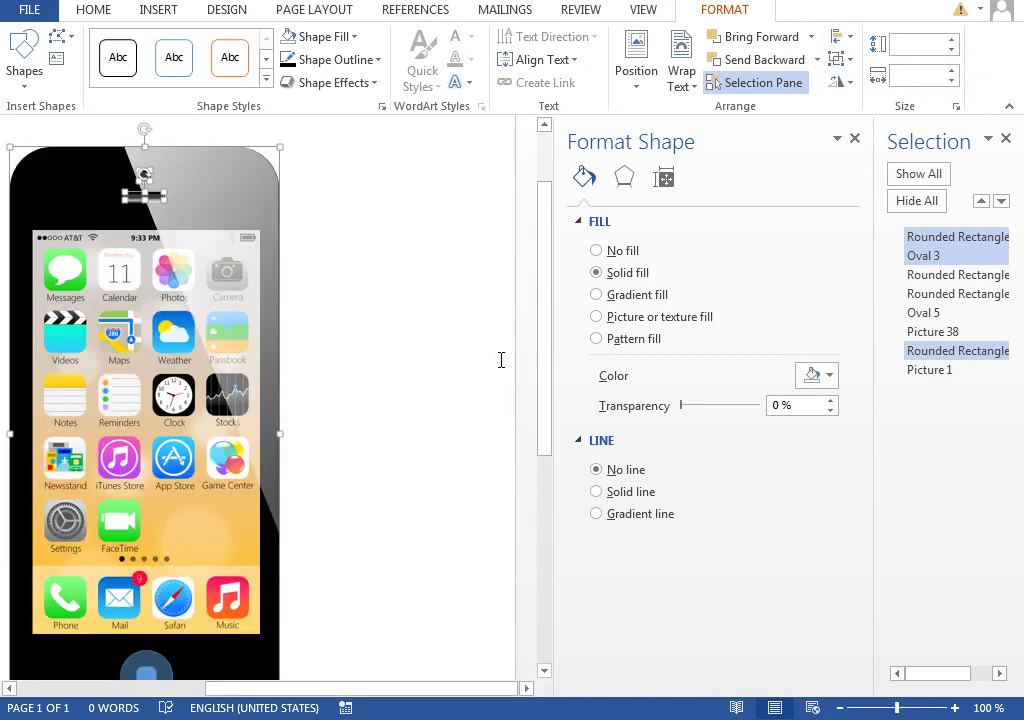
click(510, 359)
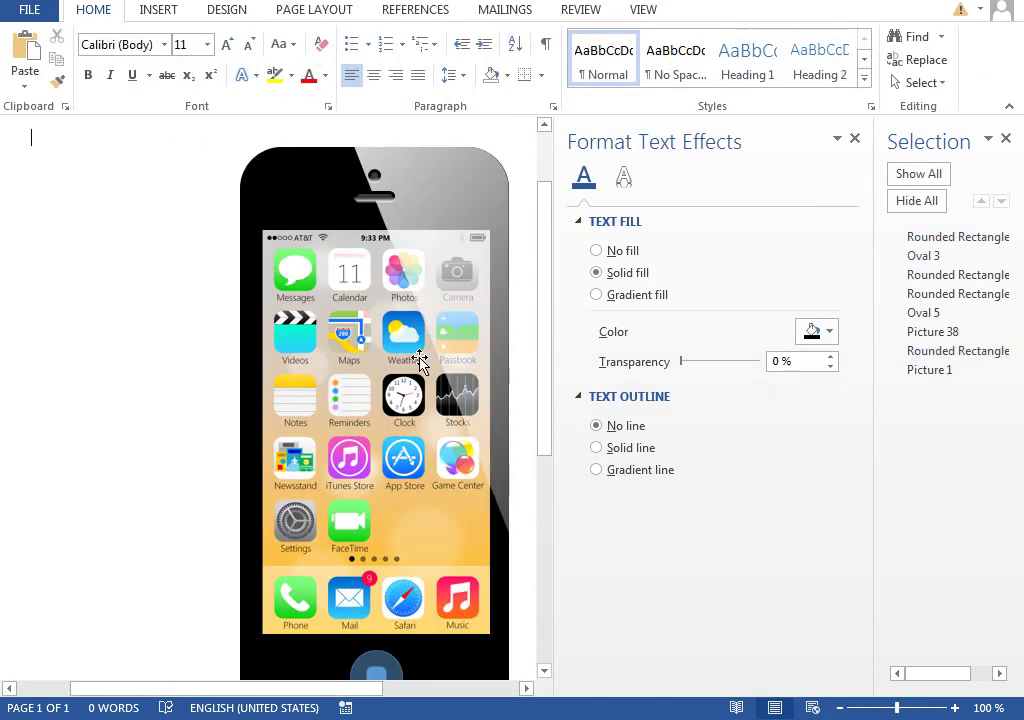
scroll(448, 384, down, 3)
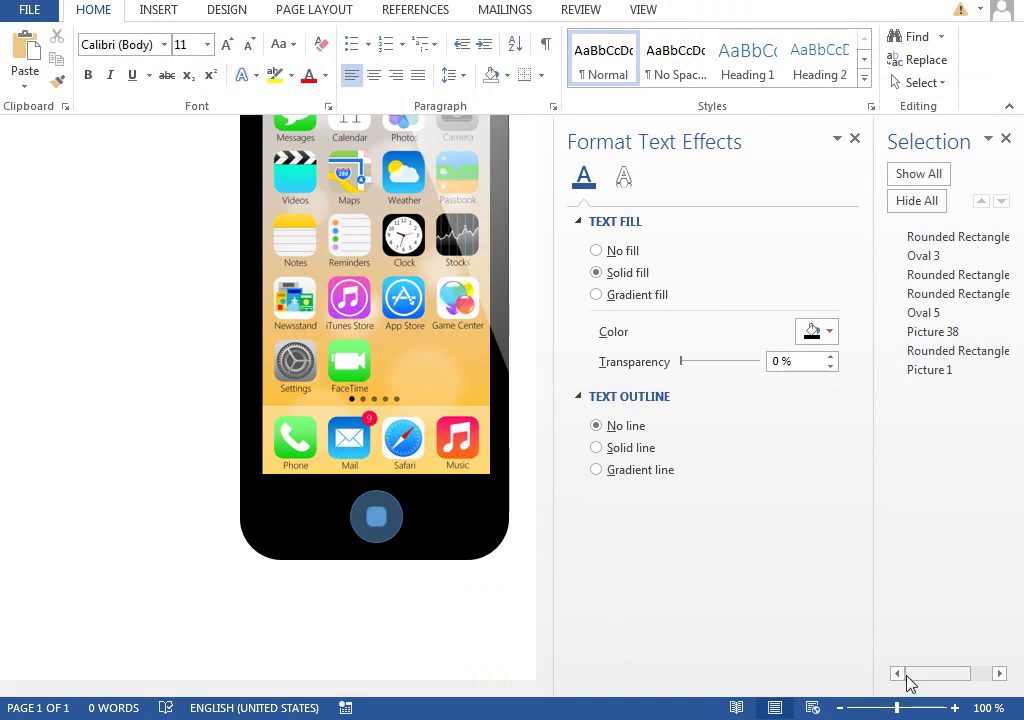
Select the home button's outer circle (Oval 5) and give it a gradient fill.
click(931, 708)
scroll(375, 510, down, 10)
scroll(331, 569, up, 5)
drag(277, 688, 303, 688)
scroll(265, 400, down, 1)
click(265, 400)
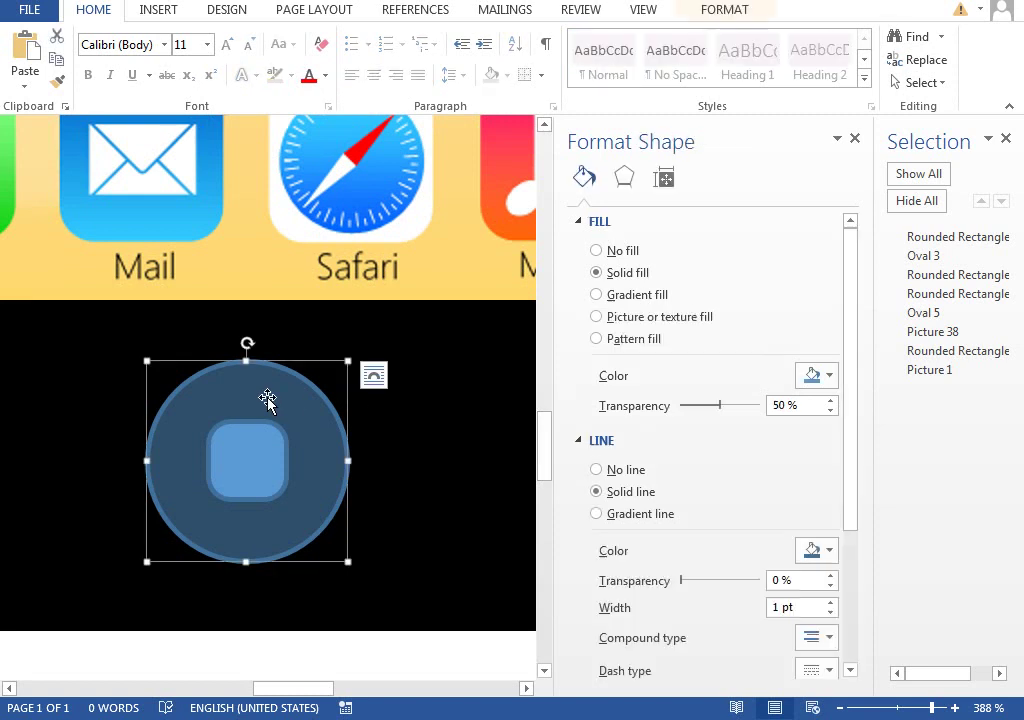
click(596, 295)
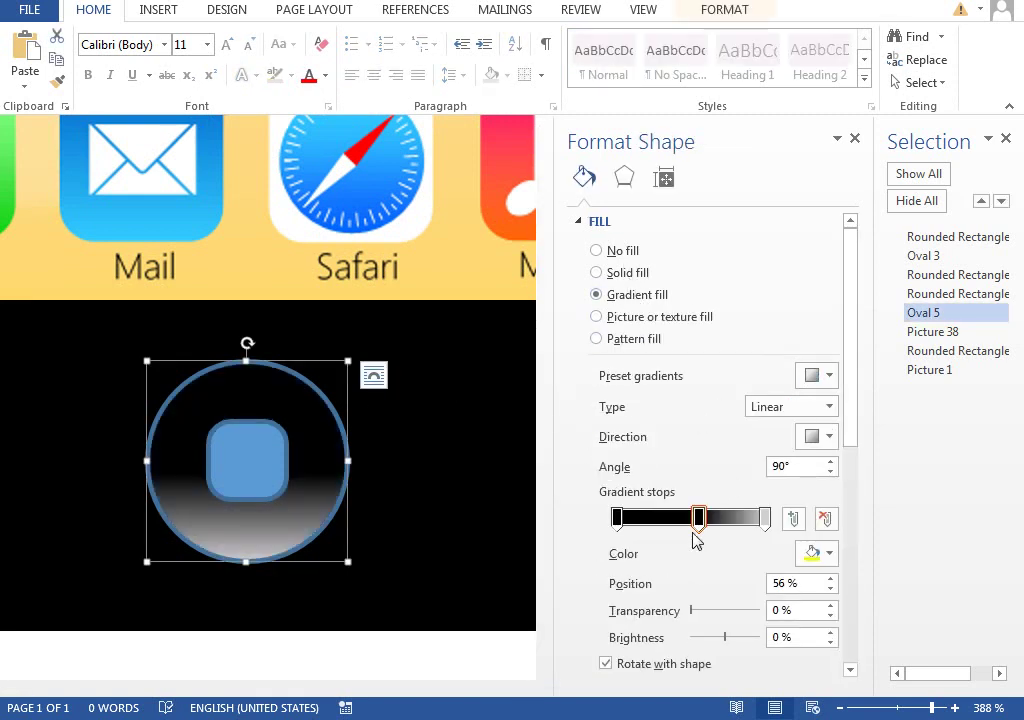
click(618, 518)
drag(560, 482, 482, 482)
drag(130, 689, 268, 690)
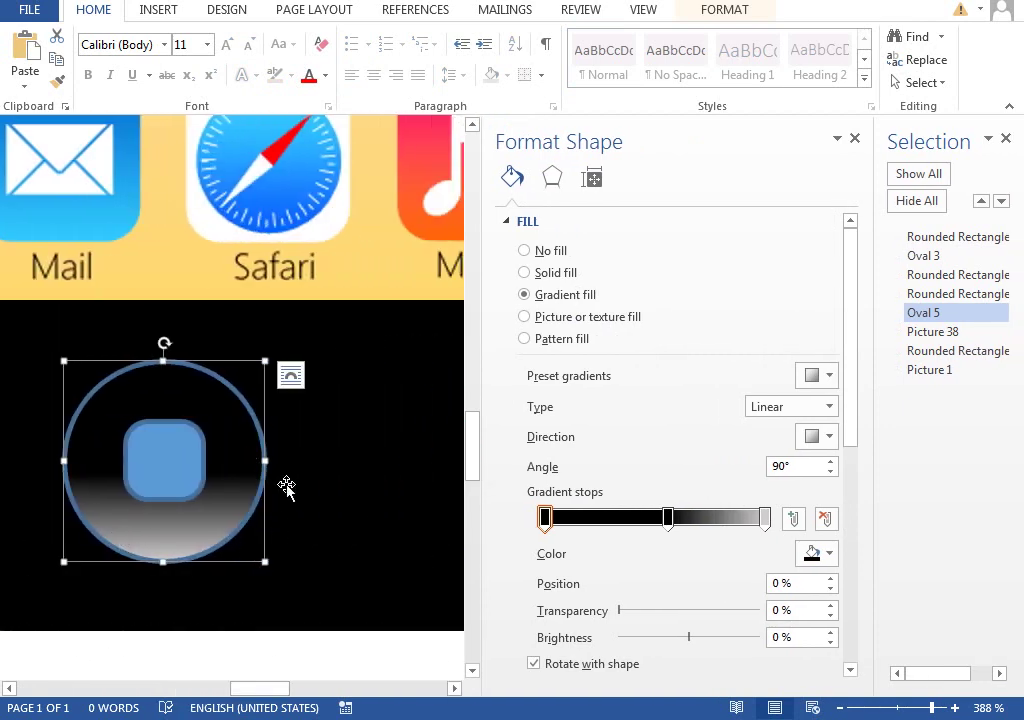
Make the gradient's last and middle stops grey.
click(765, 519)
click(811, 556)
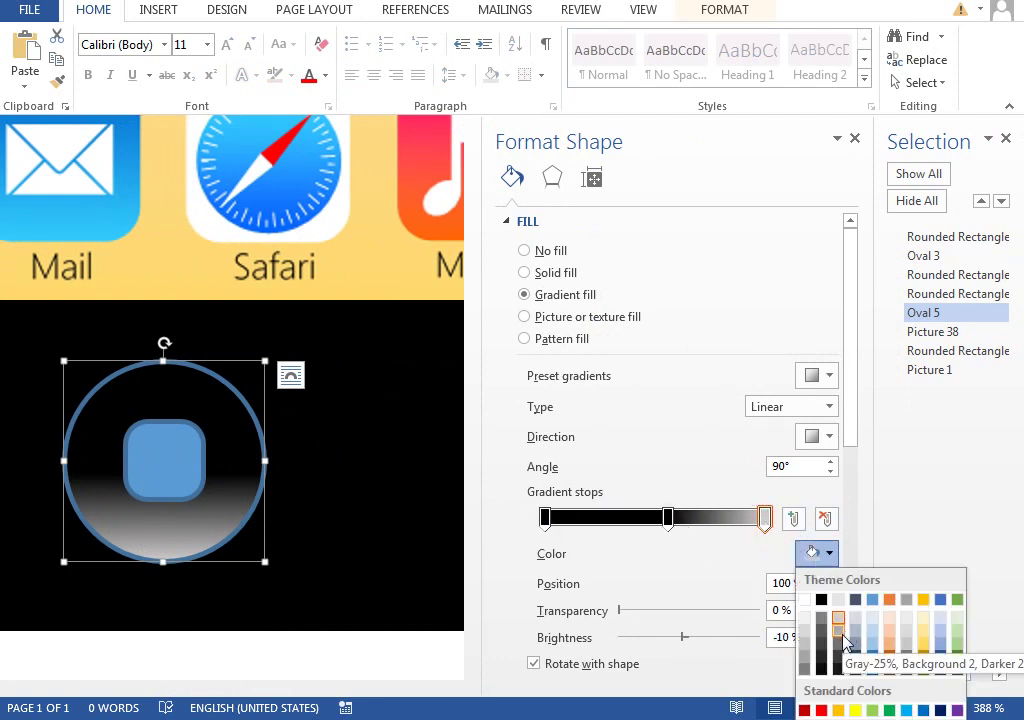
click(839, 631)
click(668, 520)
click(811, 553)
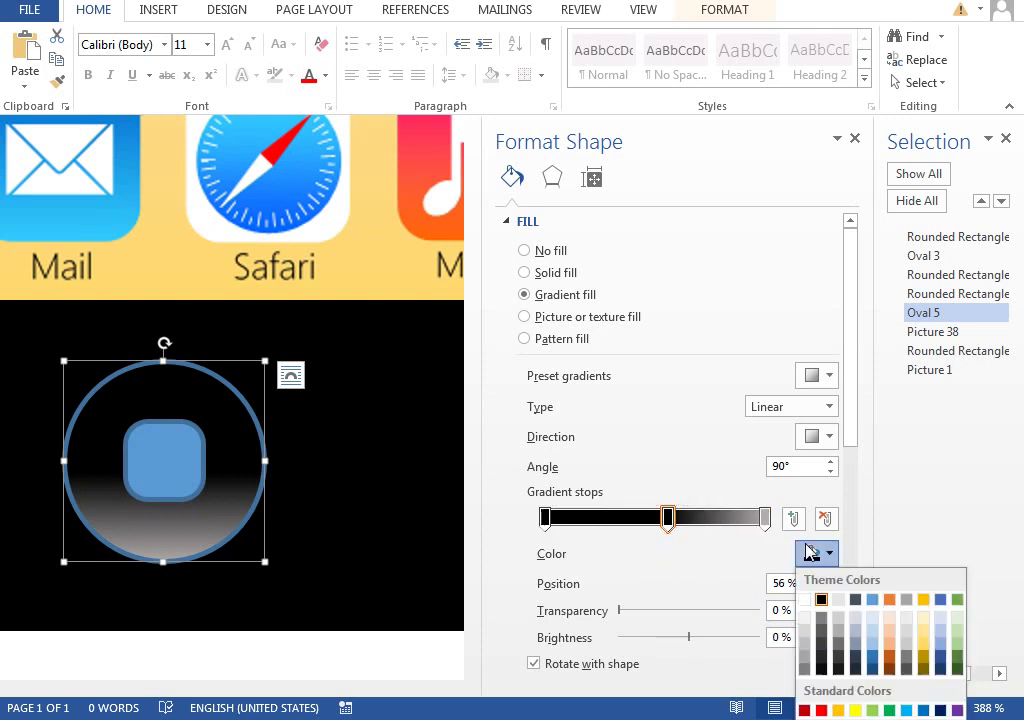
click(805, 660)
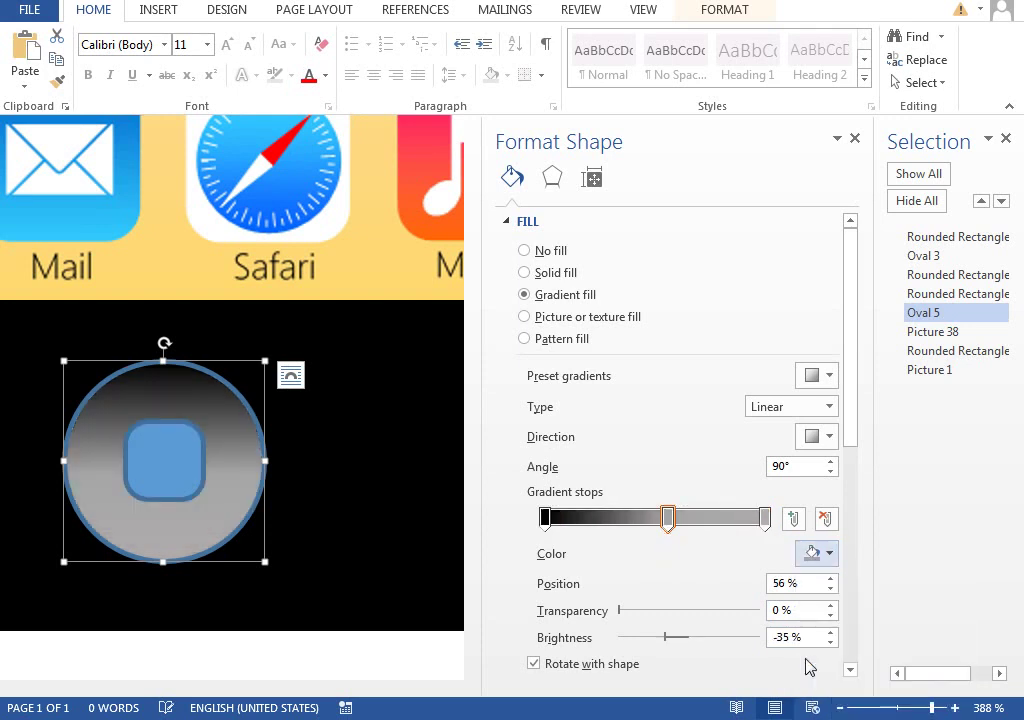
click(813, 555)
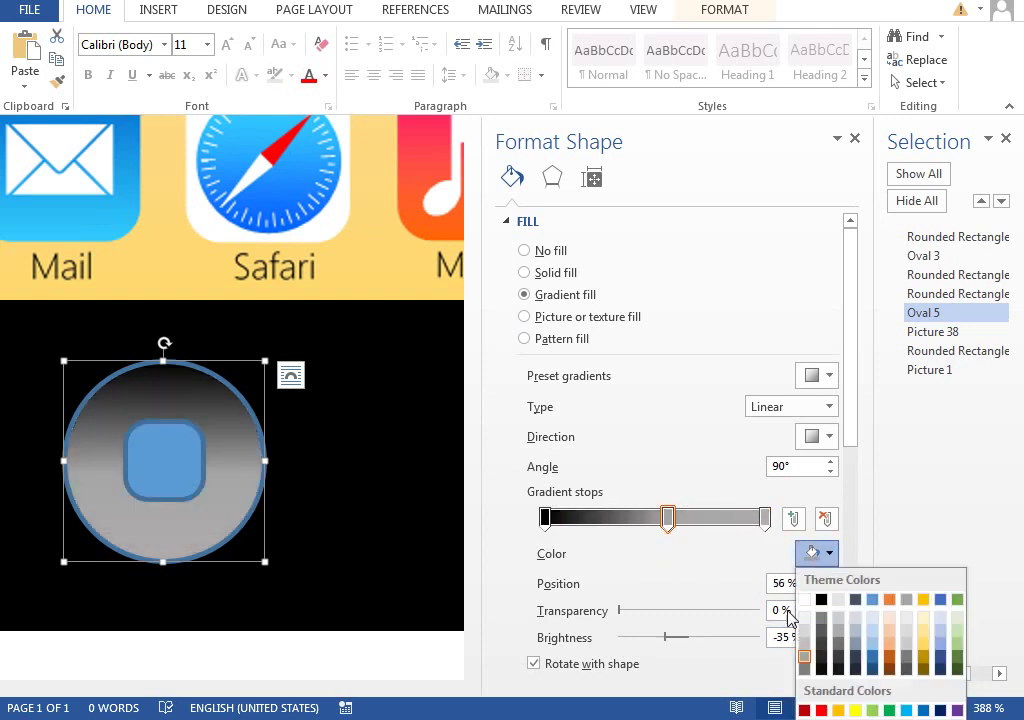
click(835, 620)
Add a black gradient stop at about 53% with a dark grey stop beside it.
click(654, 522)
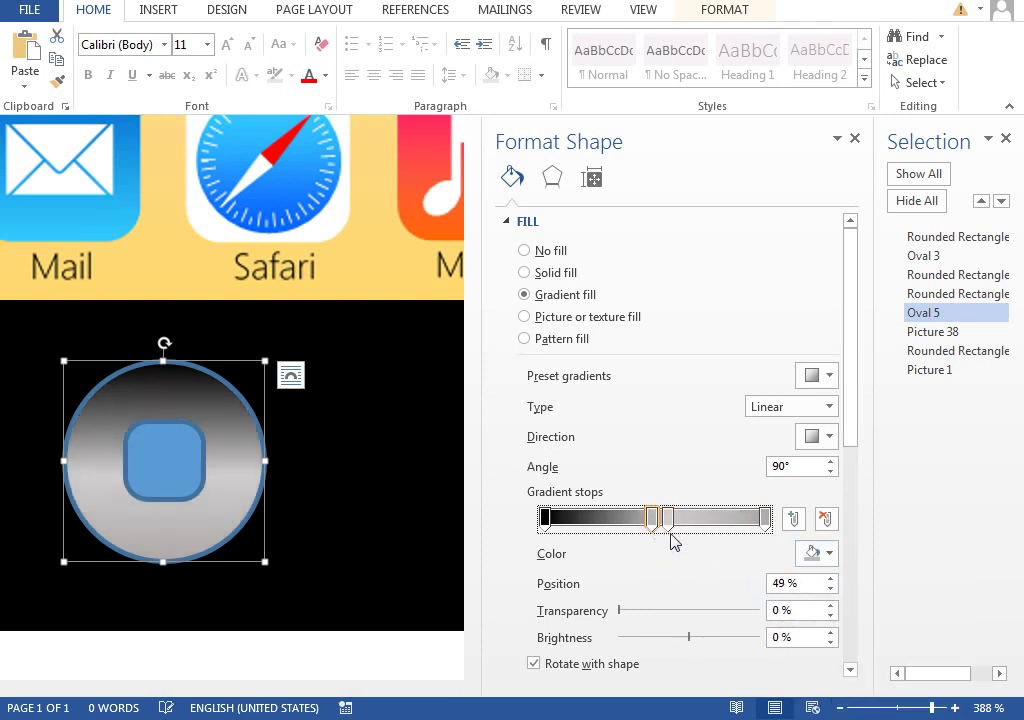
click(811, 555)
click(822, 601)
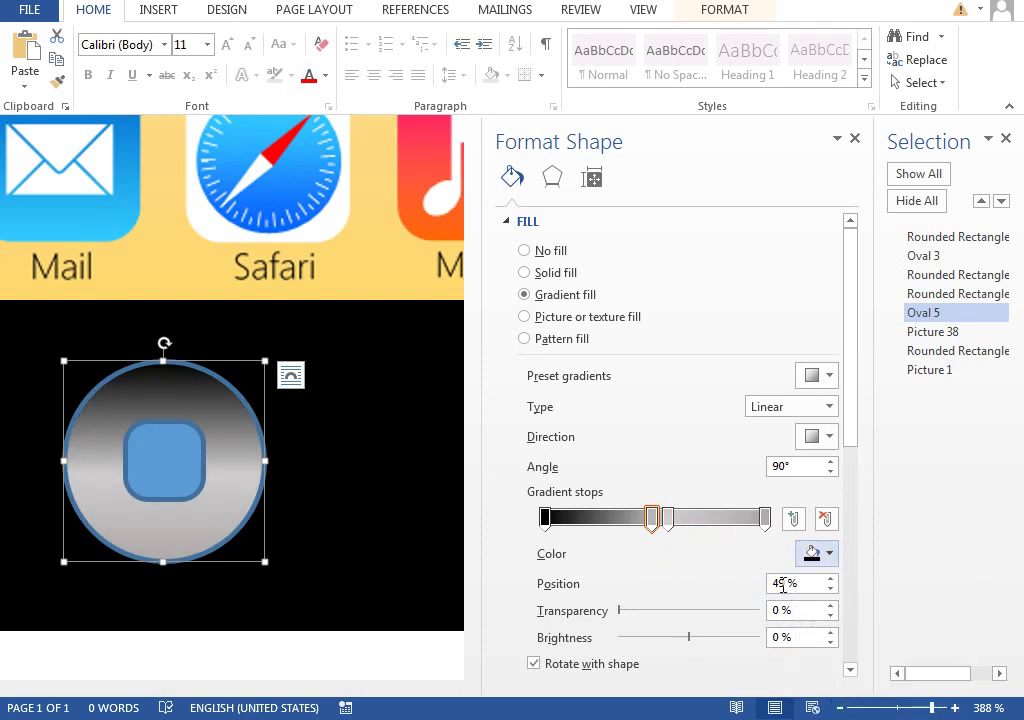
drag(655, 521, 664, 521)
click(667, 524)
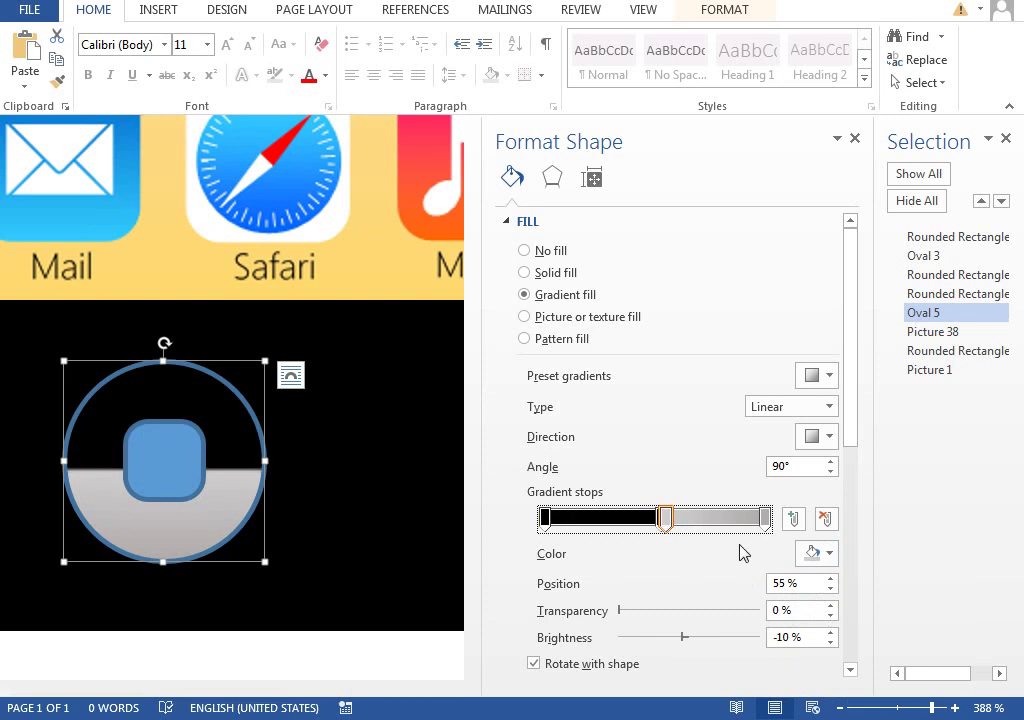
click(815, 553)
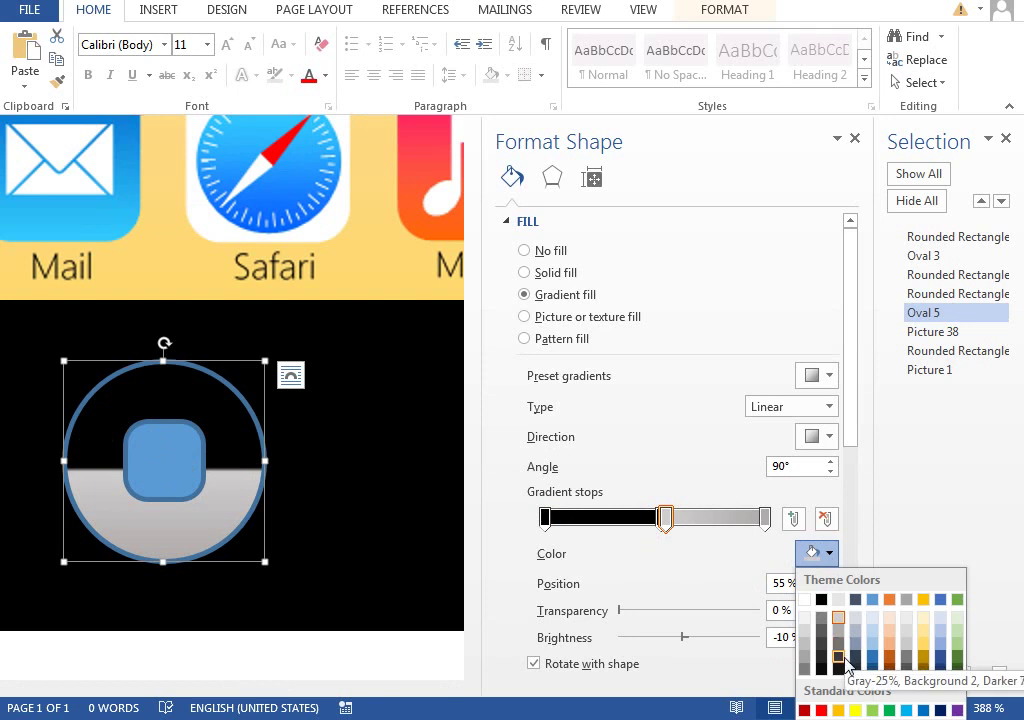
click(843, 659)
Settle the last gradient stop on mid grey and switch the circle's outline to a gradient line.
click(764, 517)
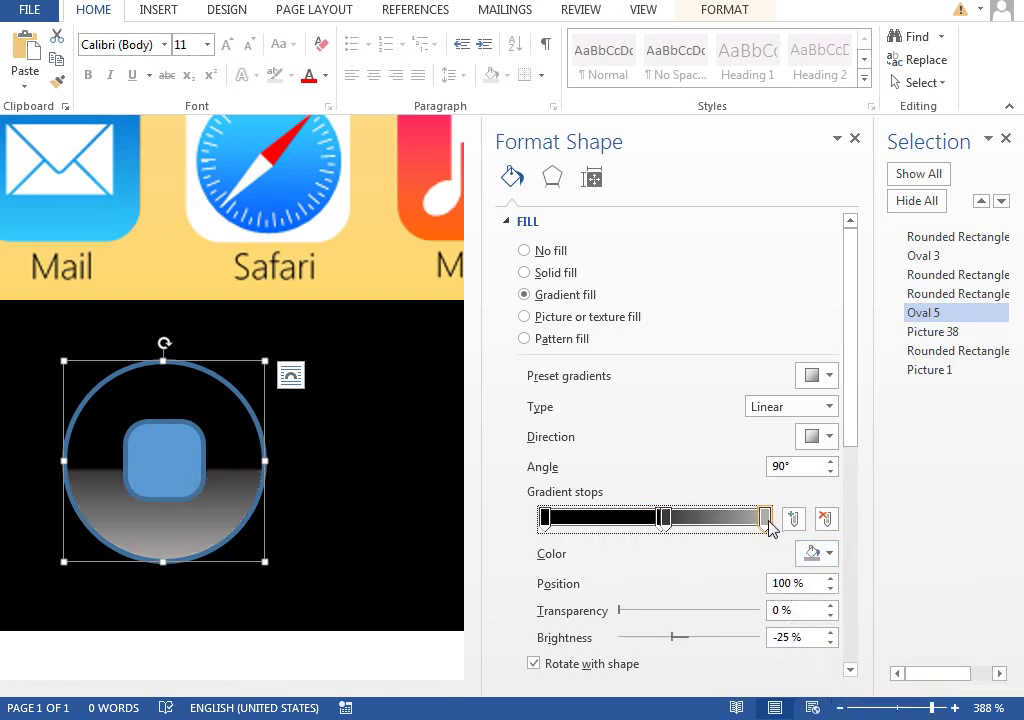
click(812, 553)
click(820, 635)
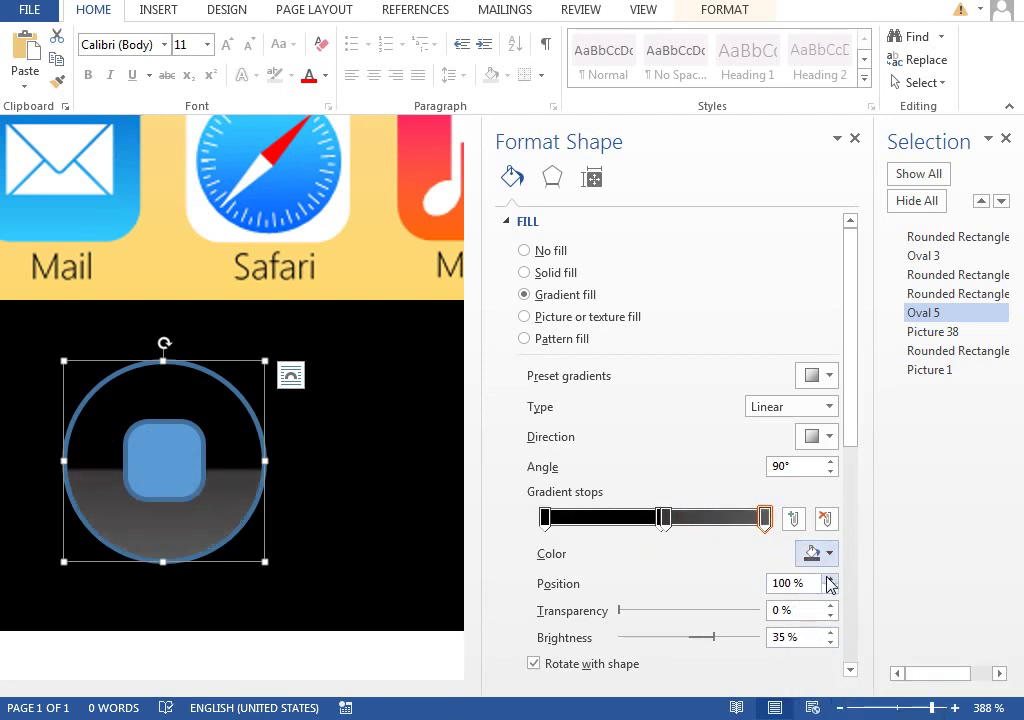
click(826, 554)
click(838, 656)
click(813, 553)
click(838, 635)
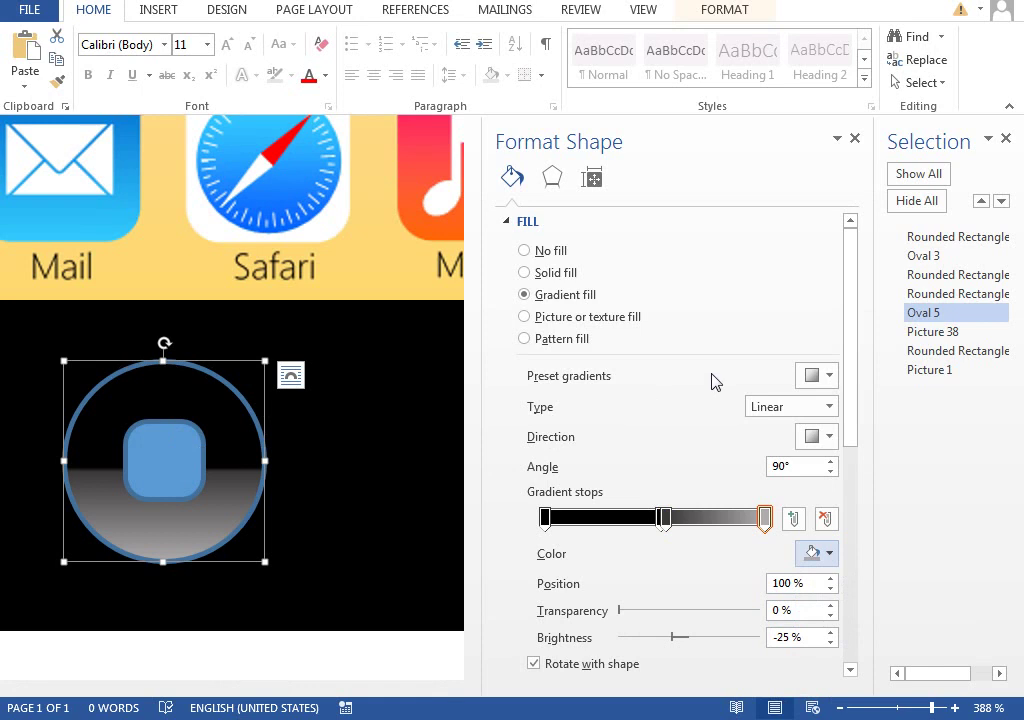
drag(848, 370, 853, 512)
click(566, 474)
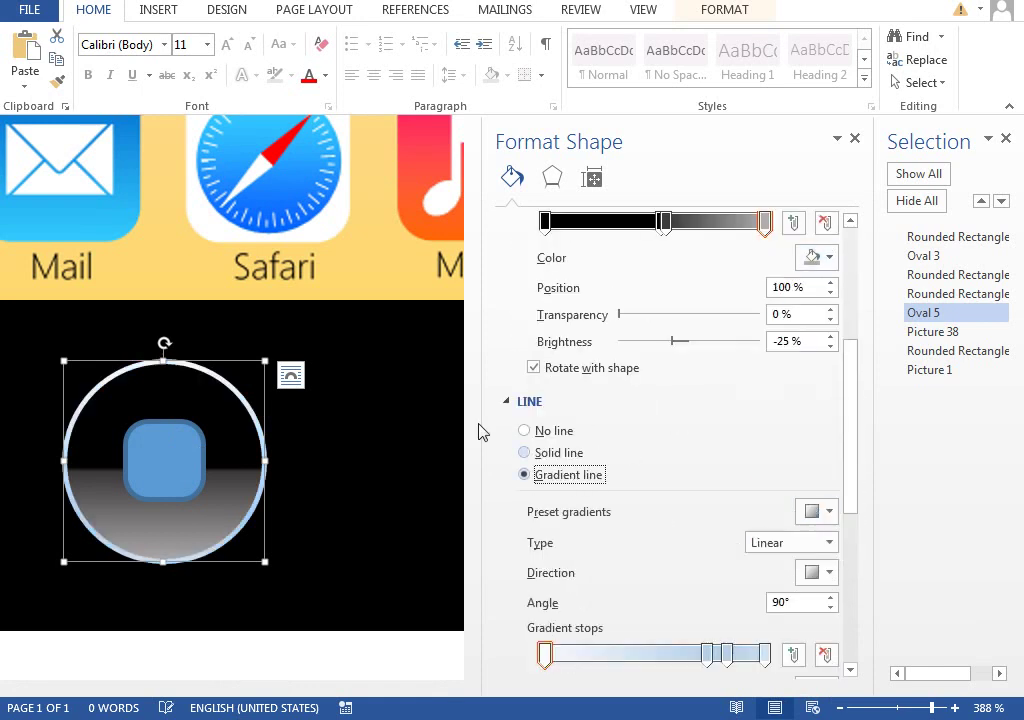
Make the outline's first gradient stop grey and its 45% and 83% stops black.
scroll(853, 464, down, 3)
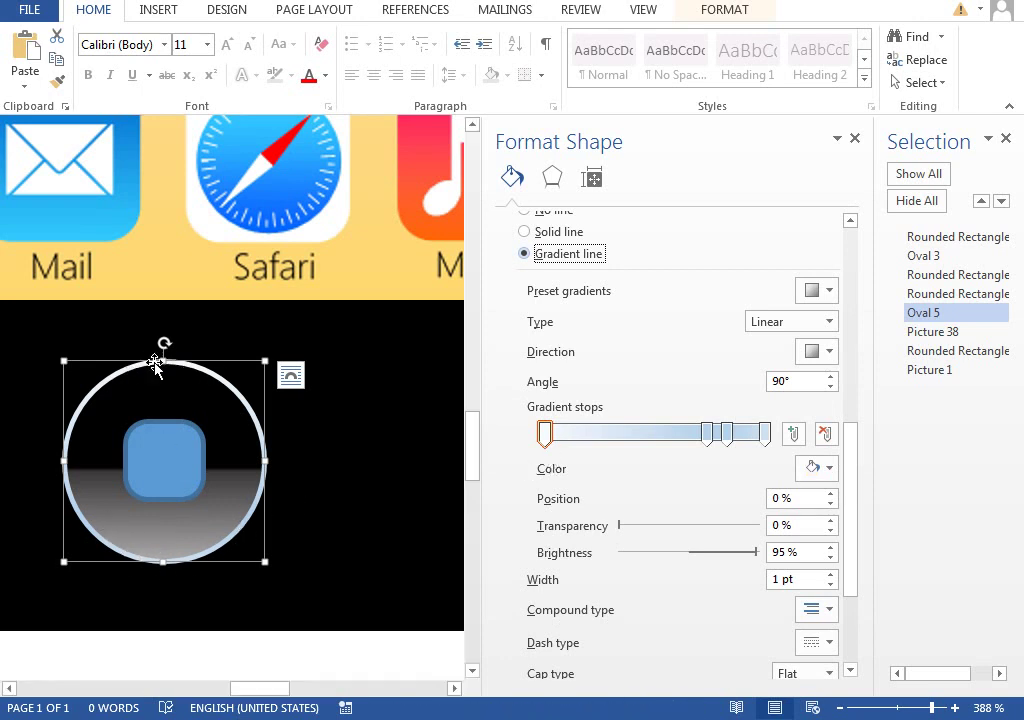
click(808, 468)
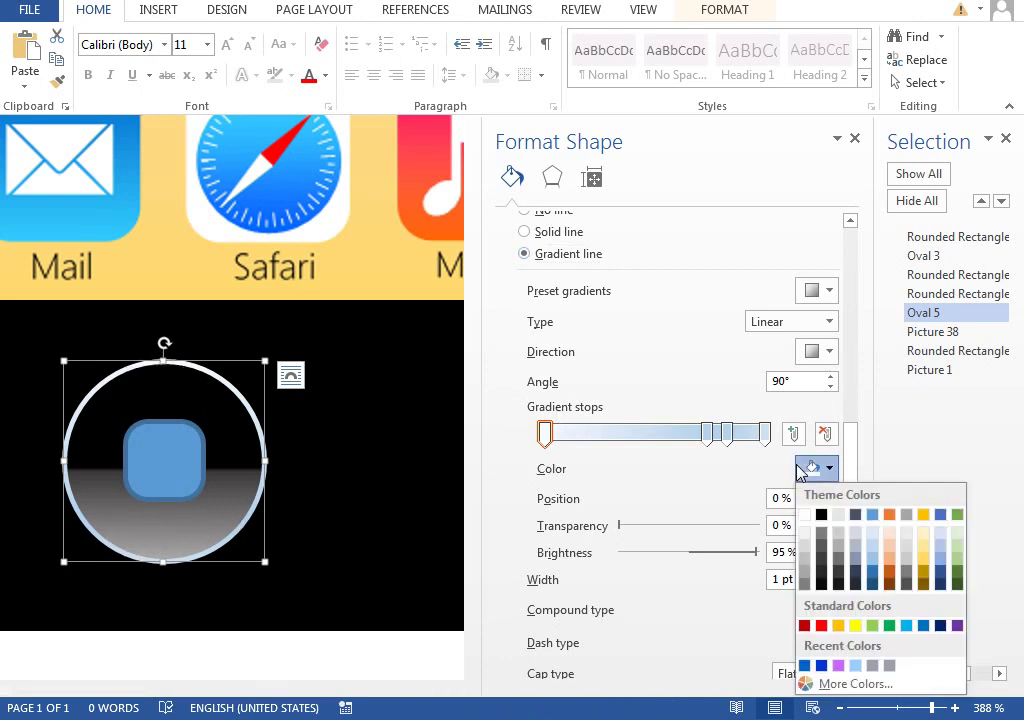
click(842, 549)
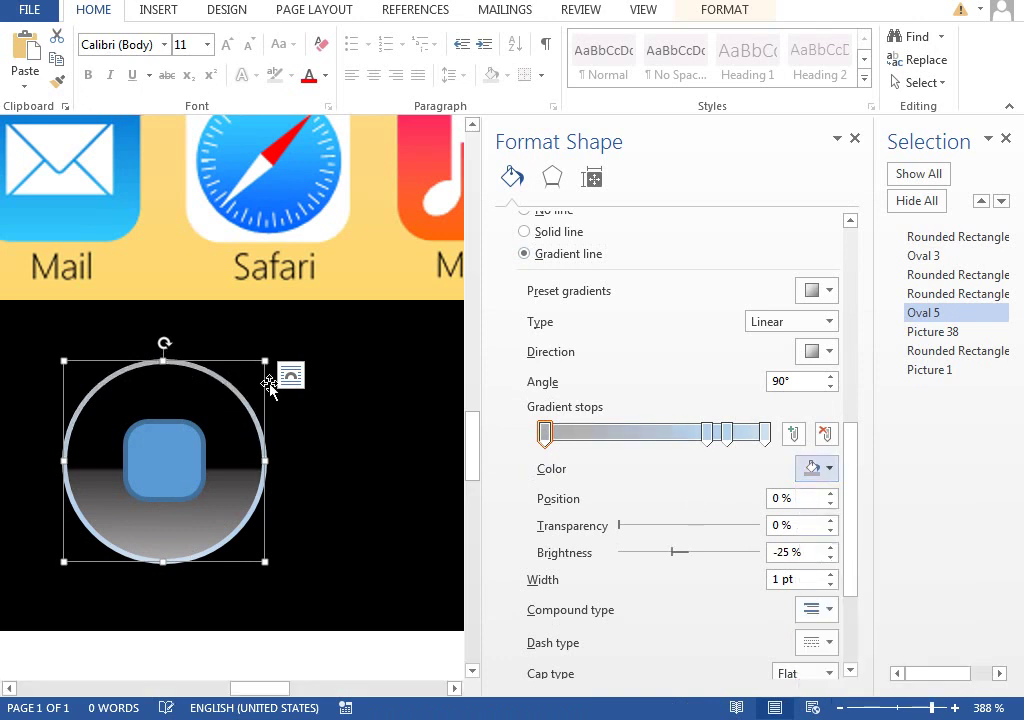
drag(708, 433, 643, 433)
click(815, 468)
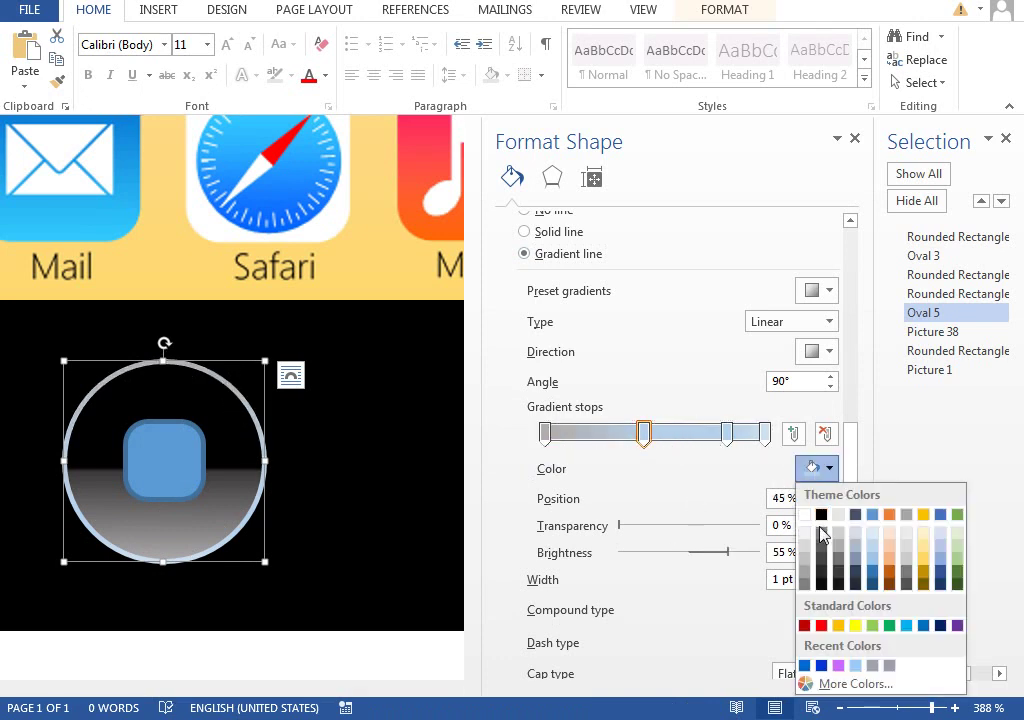
click(822, 514)
click(727, 433)
click(815, 468)
click(822, 514)
Make the last outline stop light, move the black stops to 70% and 54%, and set width 1.25 pt.
click(765, 433)
click(815, 468)
click(806, 533)
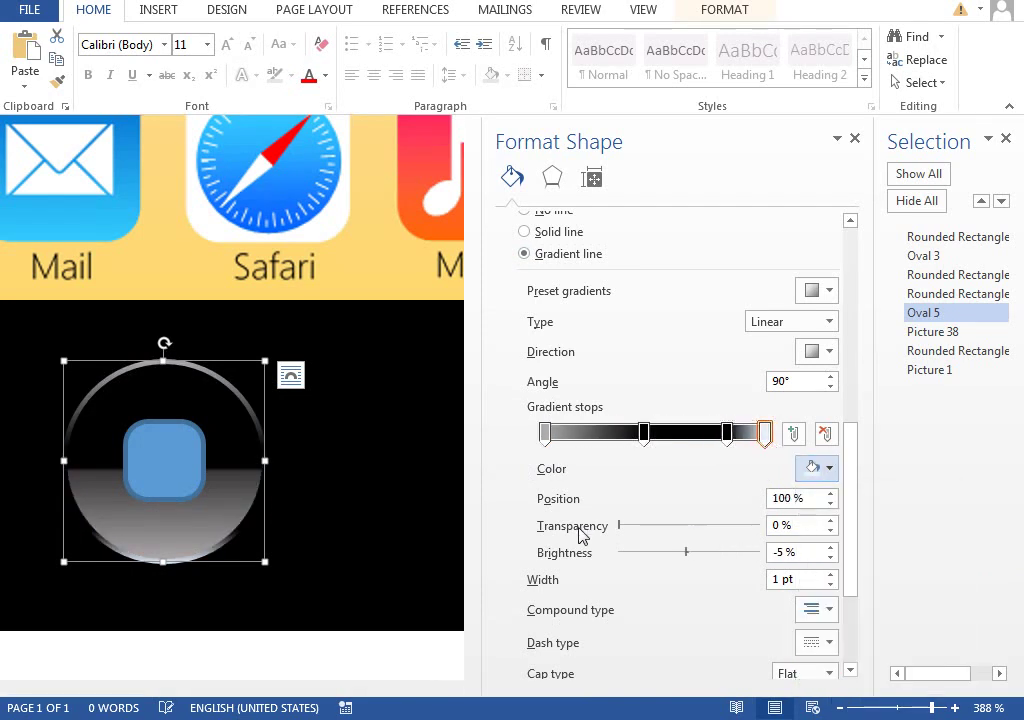
drag(727, 433, 622, 441)
drag(691, 440, 666, 444)
click(829, 575)
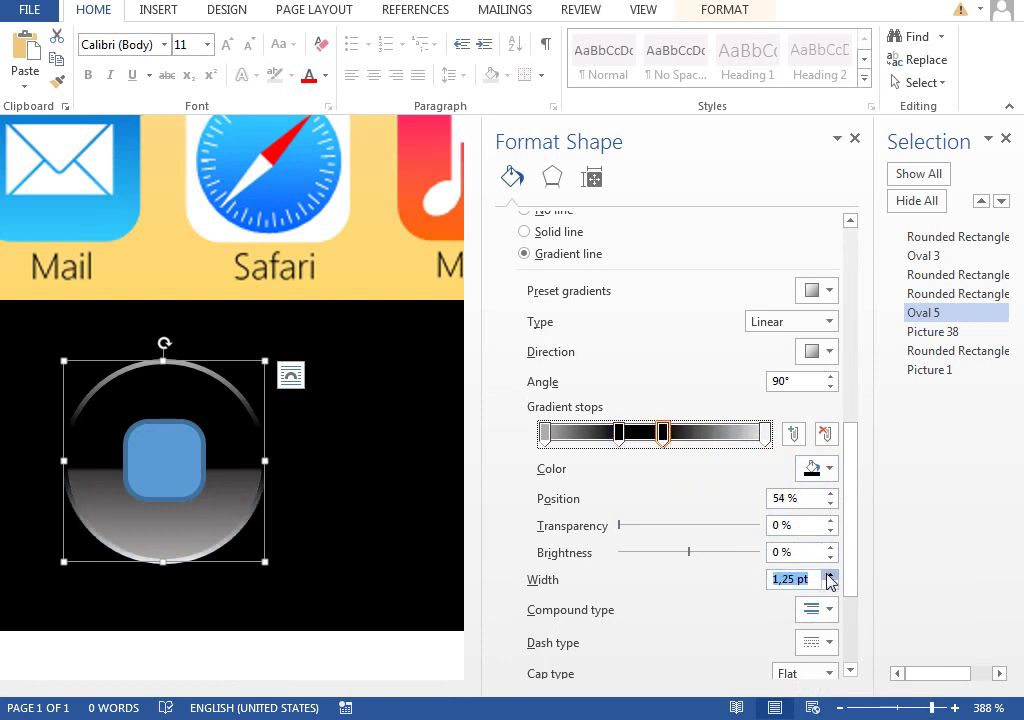
click(830, 585)
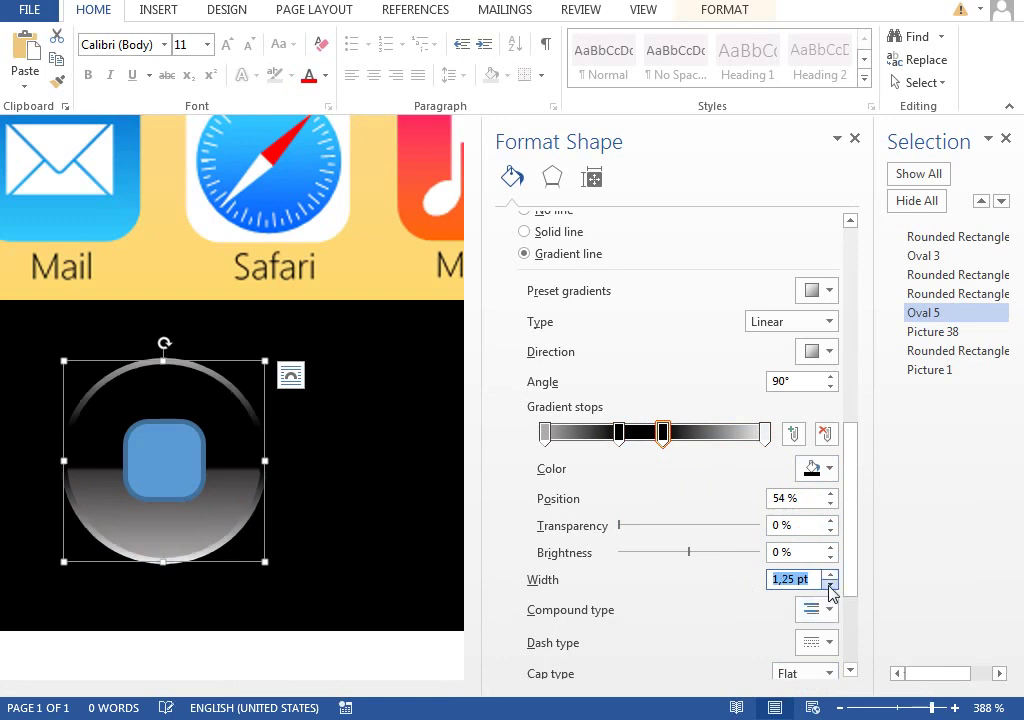
click(903, 709)
click(331, 423)
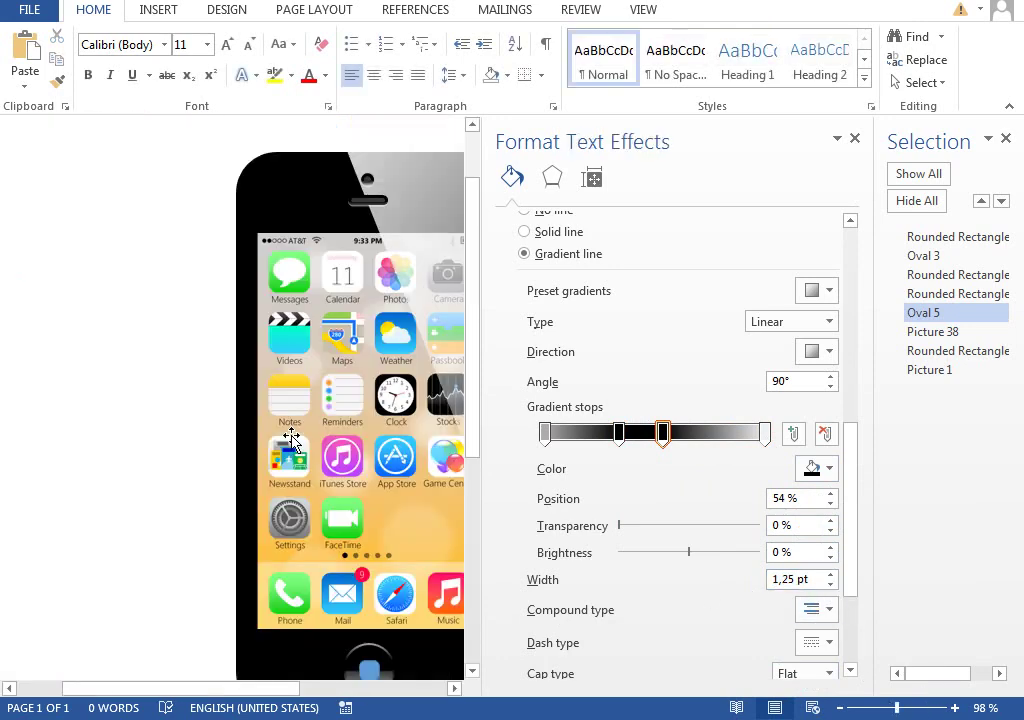
At 100% zoom, lower the outer circle's outline width to 1 pt.
drag(251, 692, 326, 692)
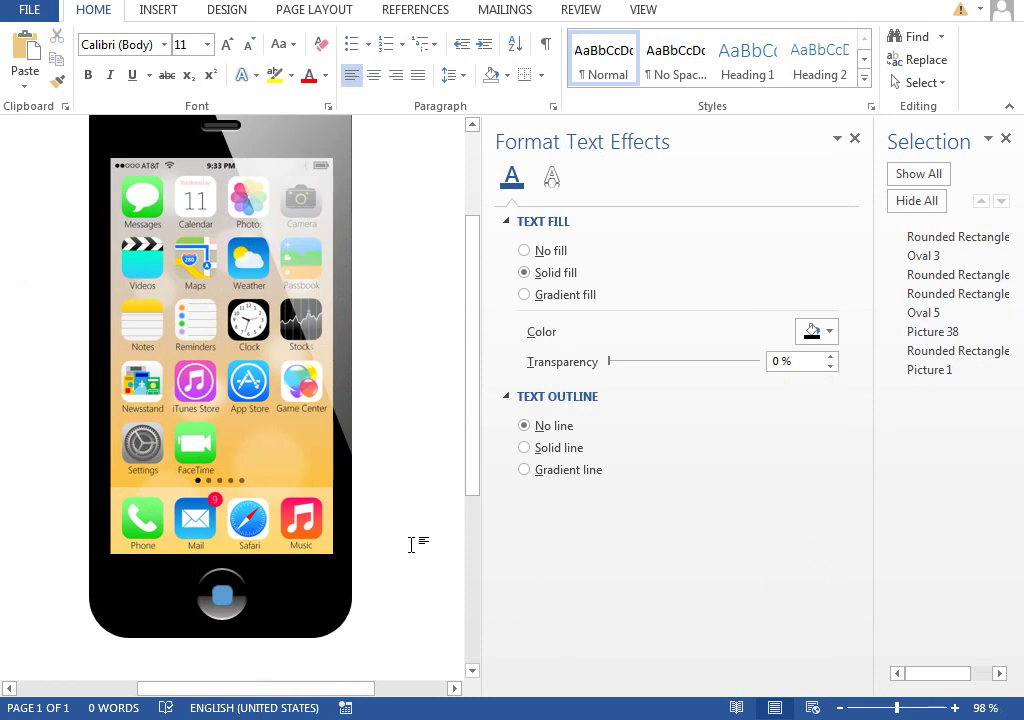
click(955, 708)
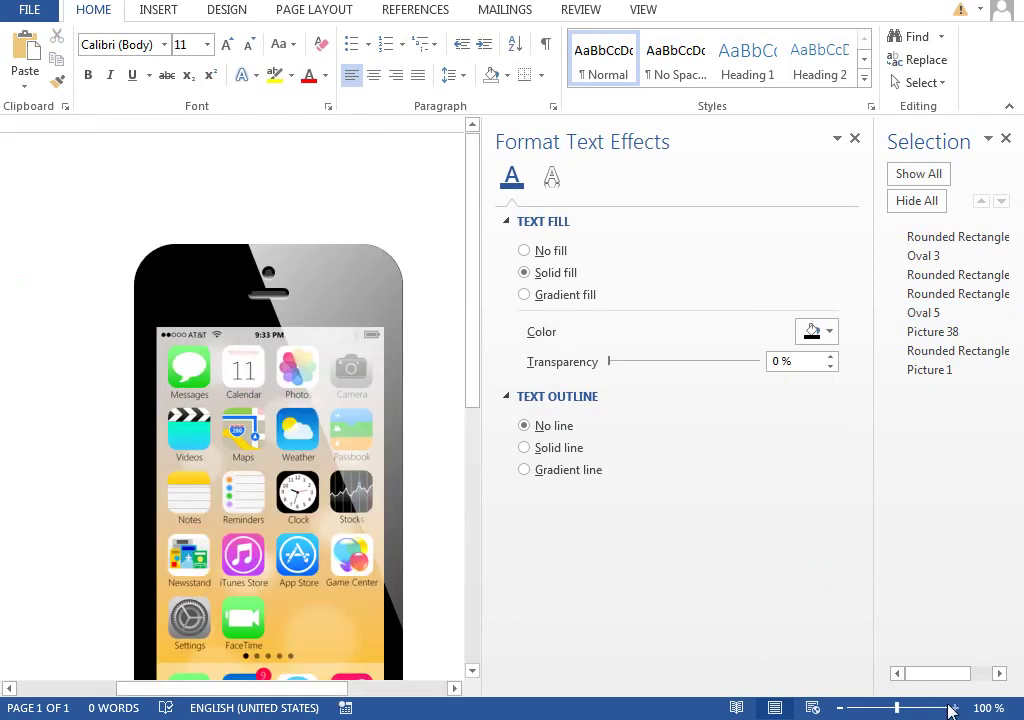
scroll(433, 547, down, 3)
click(270, 610)
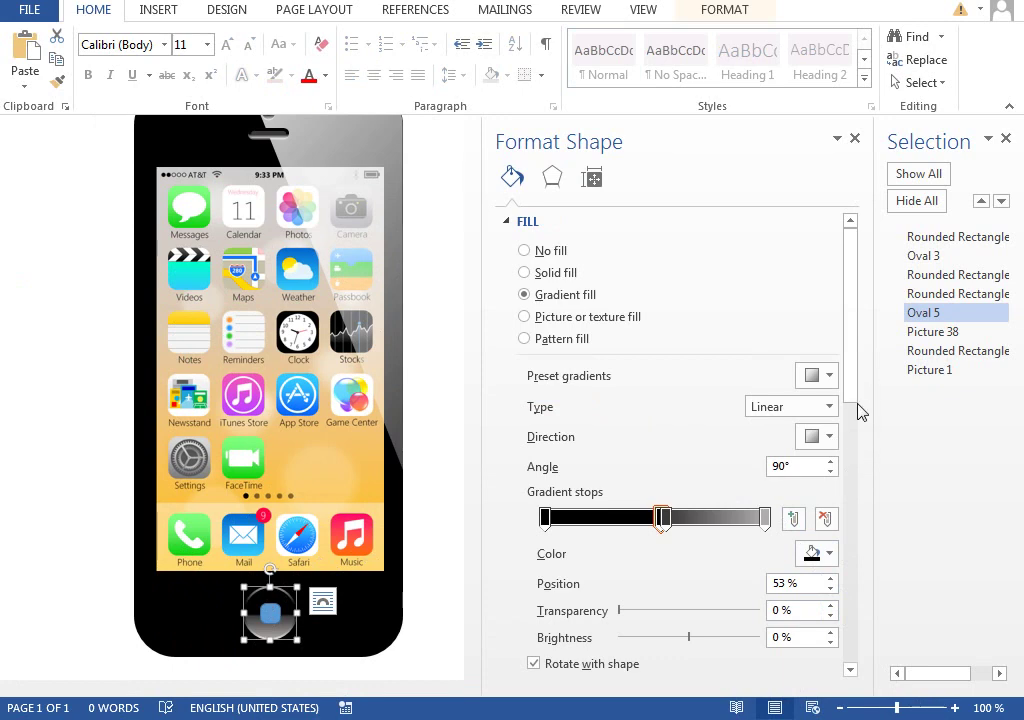
scroll(862, 437, down, 3)
scroll(857, 498, down, 5)
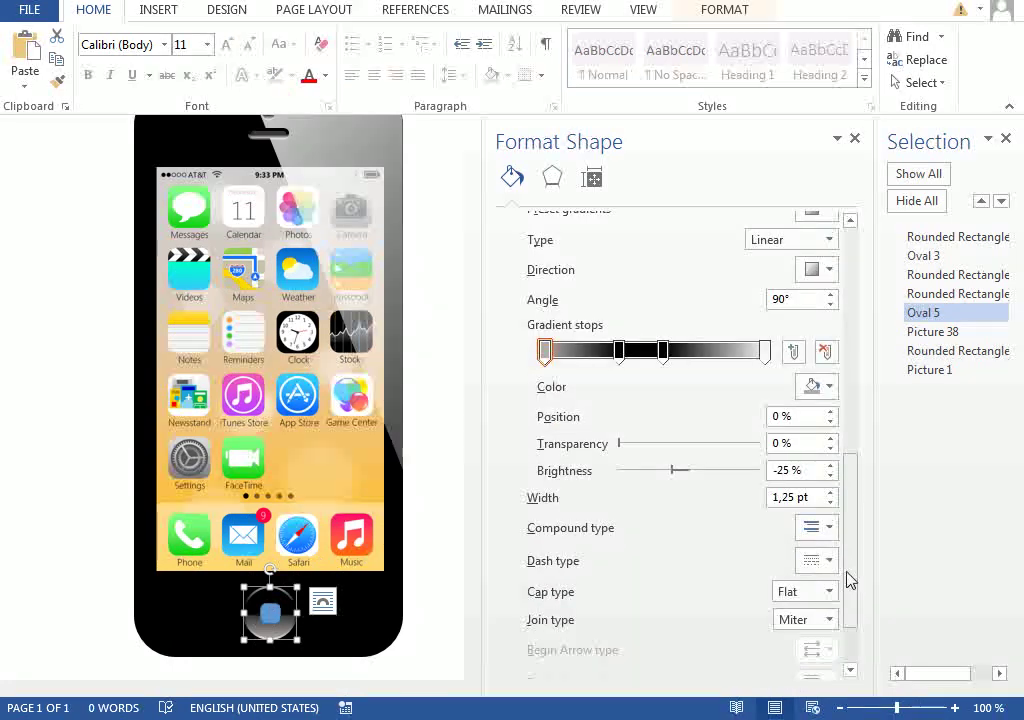
click(830, 502)
click(436, 595)
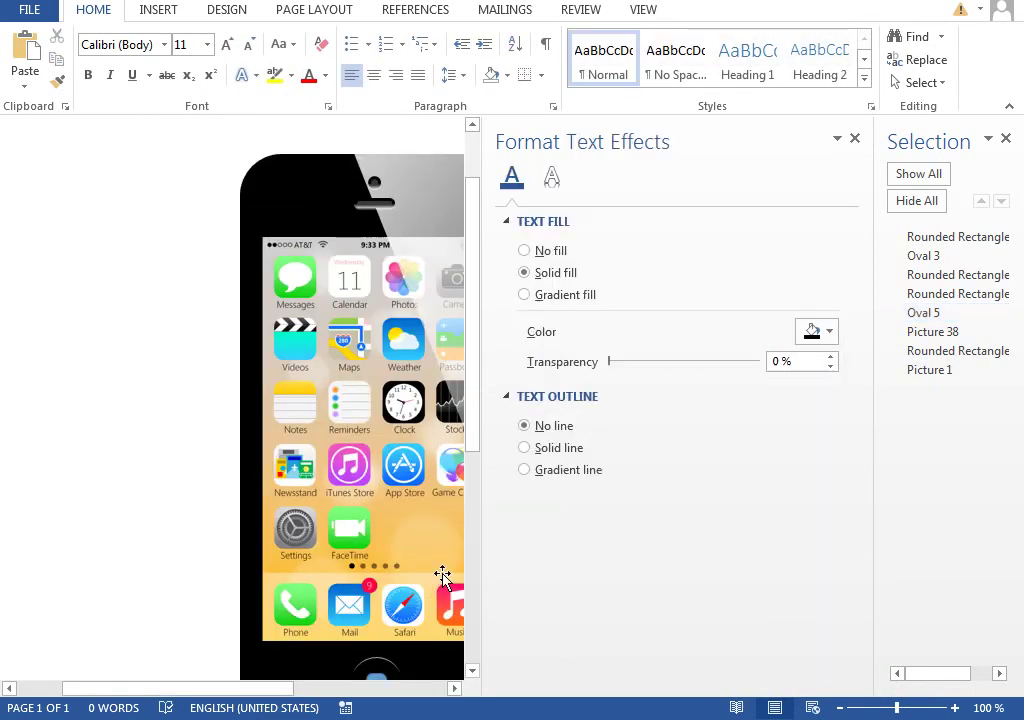
Inspect the result zoomed in, return to 140%, and select the home button's inner square.
scroll(443, 578, down, 3)
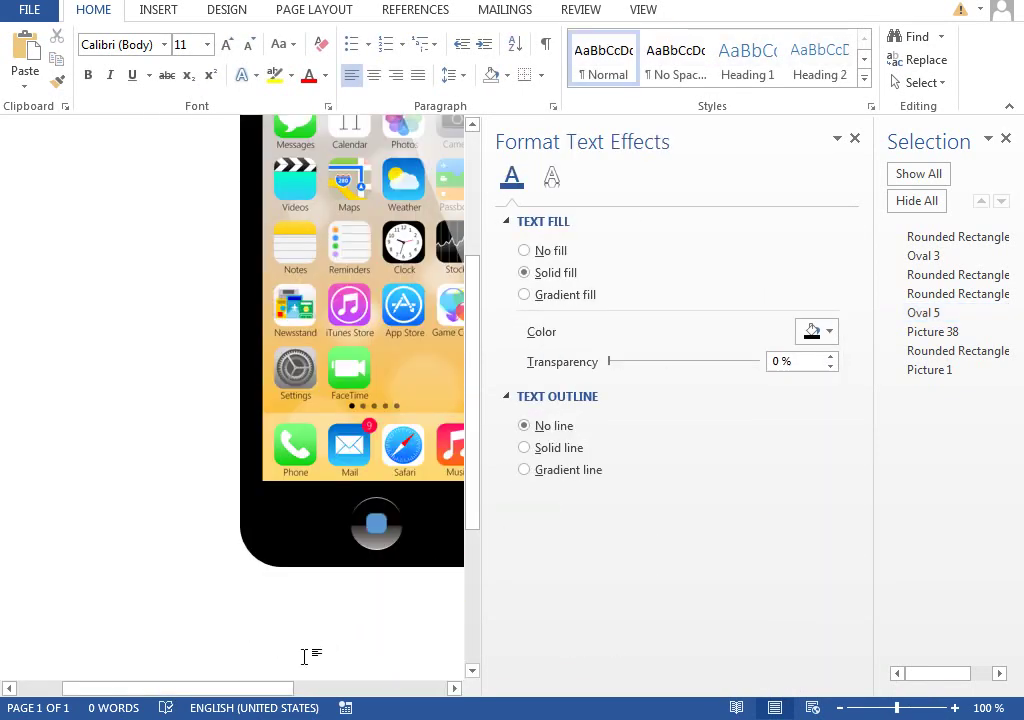
click(948, 710)
drag(256, 688, 228, 688)
scroll(316, 610, down, 8)
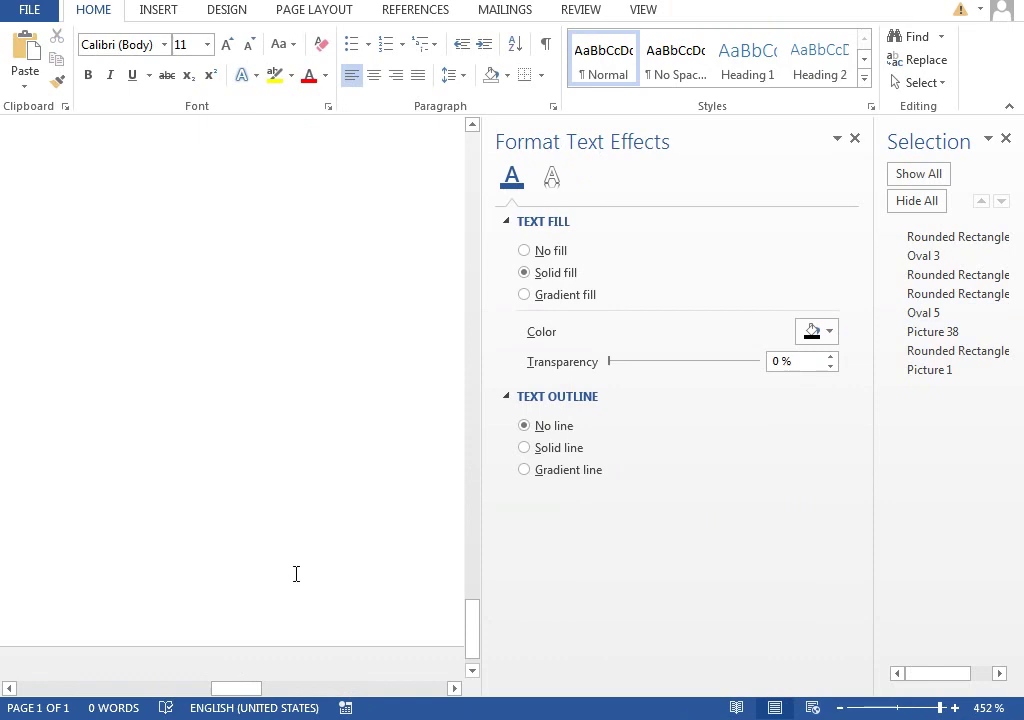
click(901, 708)
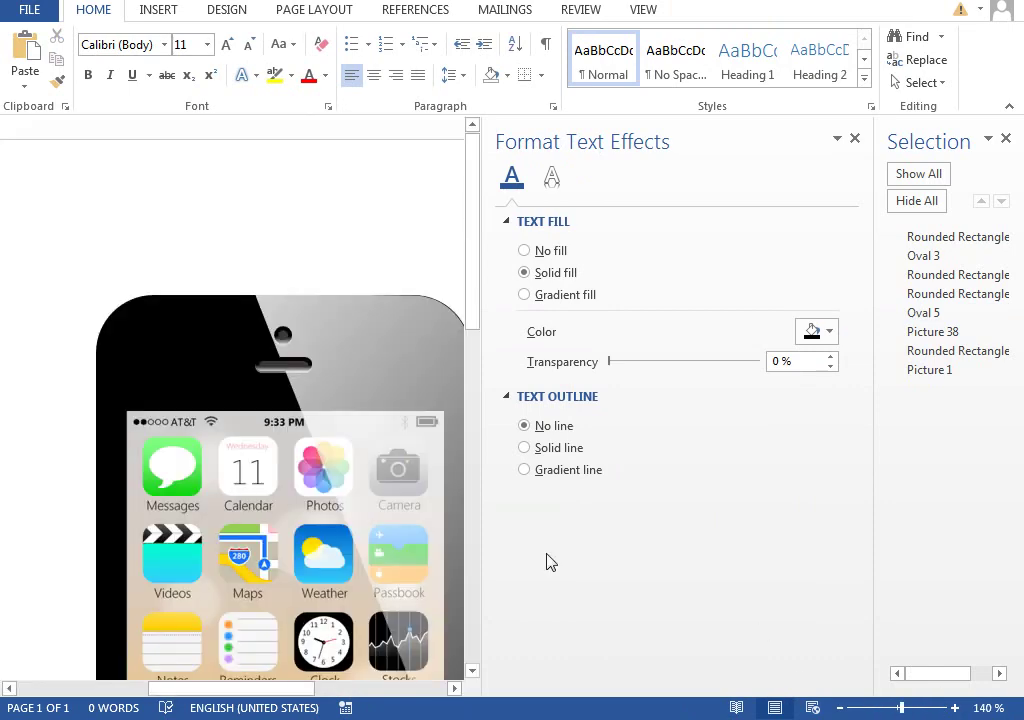
scroll(410, 521, down, 7)
click(291, 590)
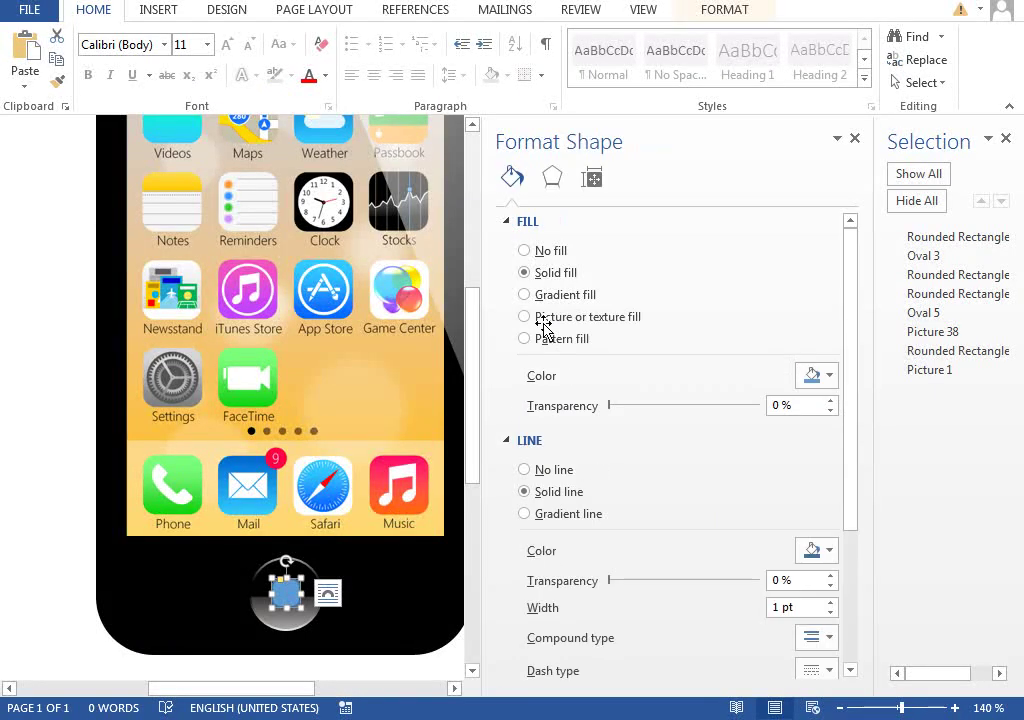
Remove the inner square's blue fill and give it a white outline at 55% transparency.
click(548, 251)
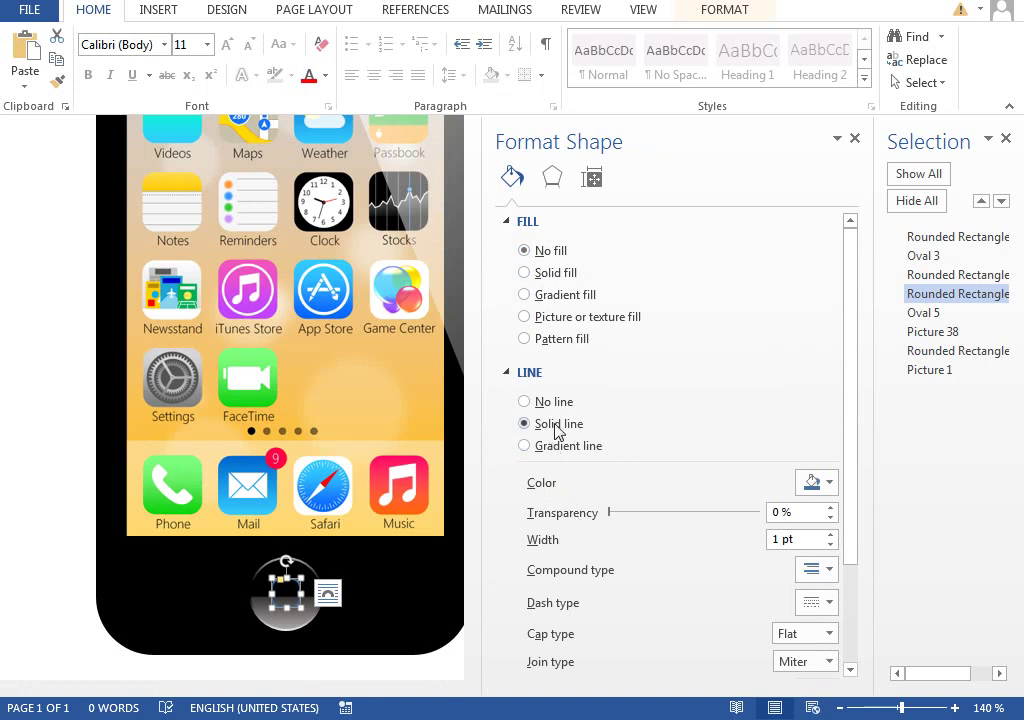
click(827, 482)
click(816, 528)
drag(612, 516, 693, 519)
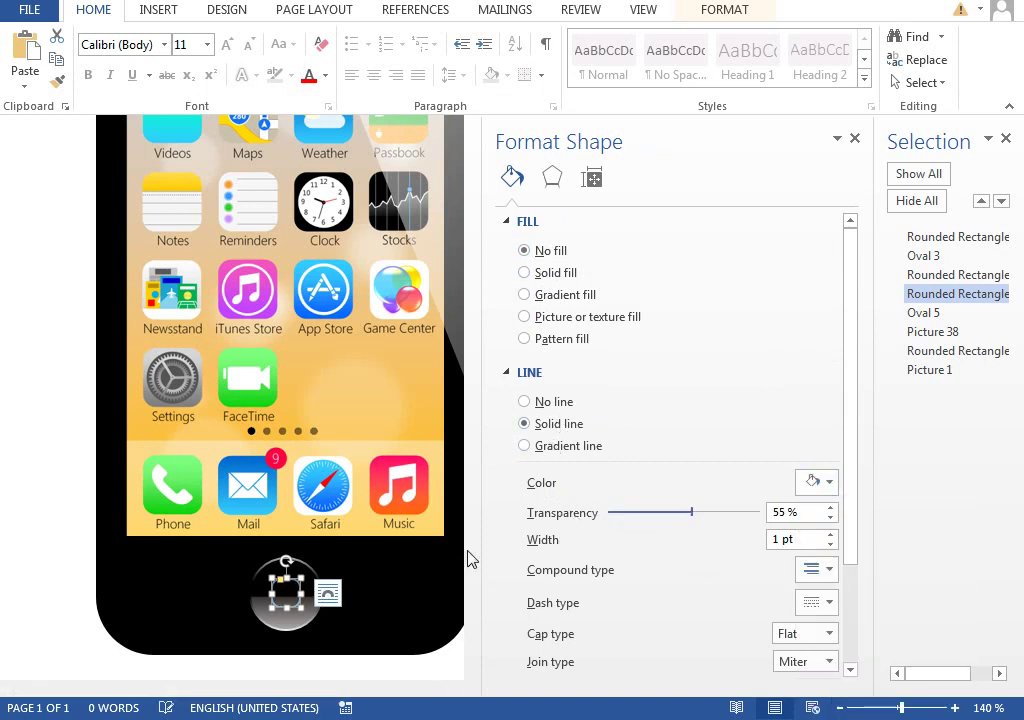
Set the home-button square's outline width to 1,5 pt.
click(359, 562)
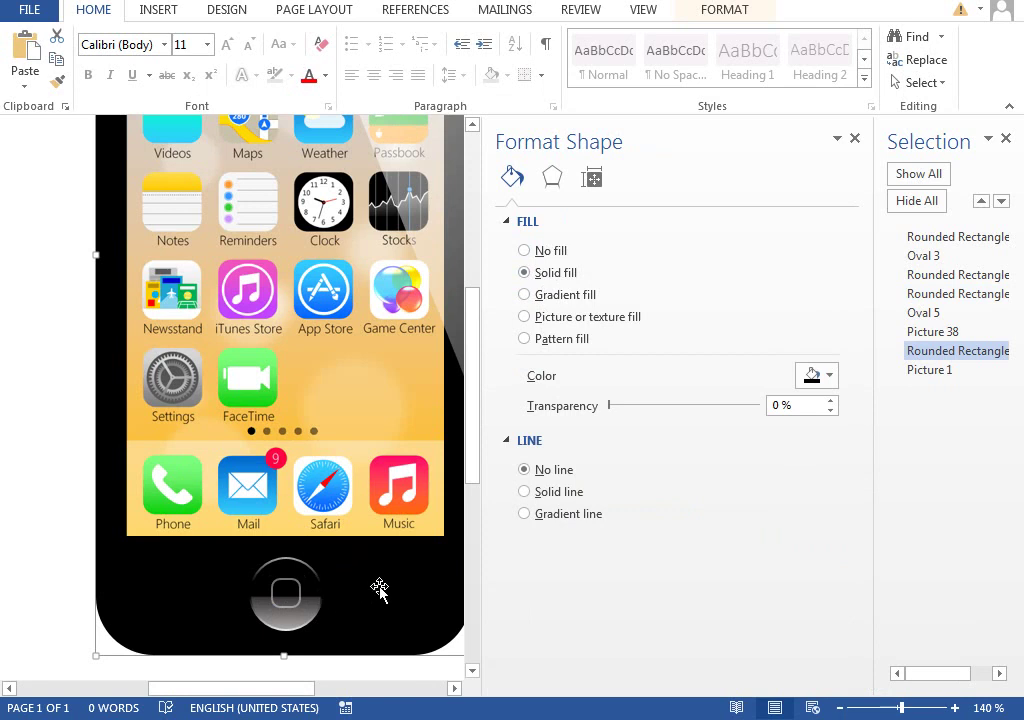
click(286, 598)
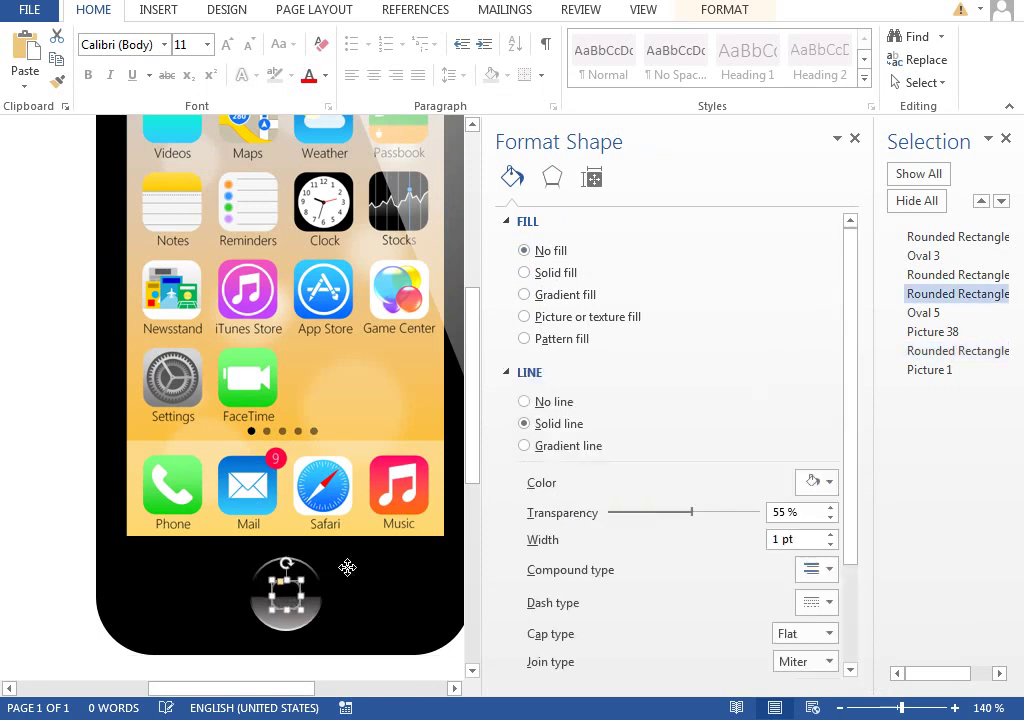
click(355, 603)
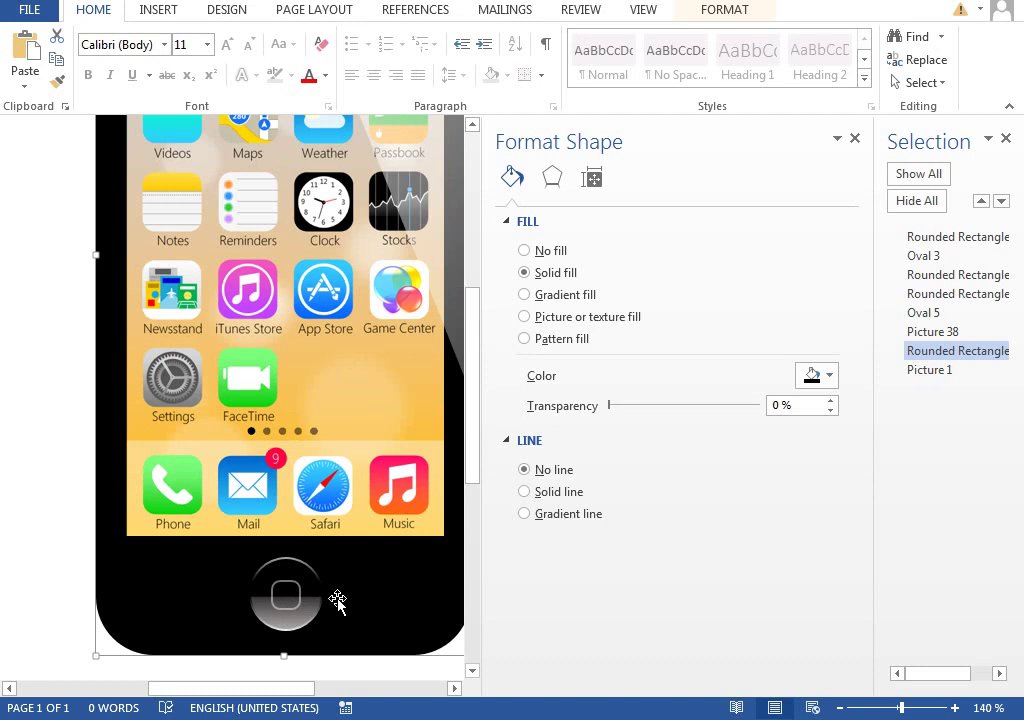
click(886, 712)
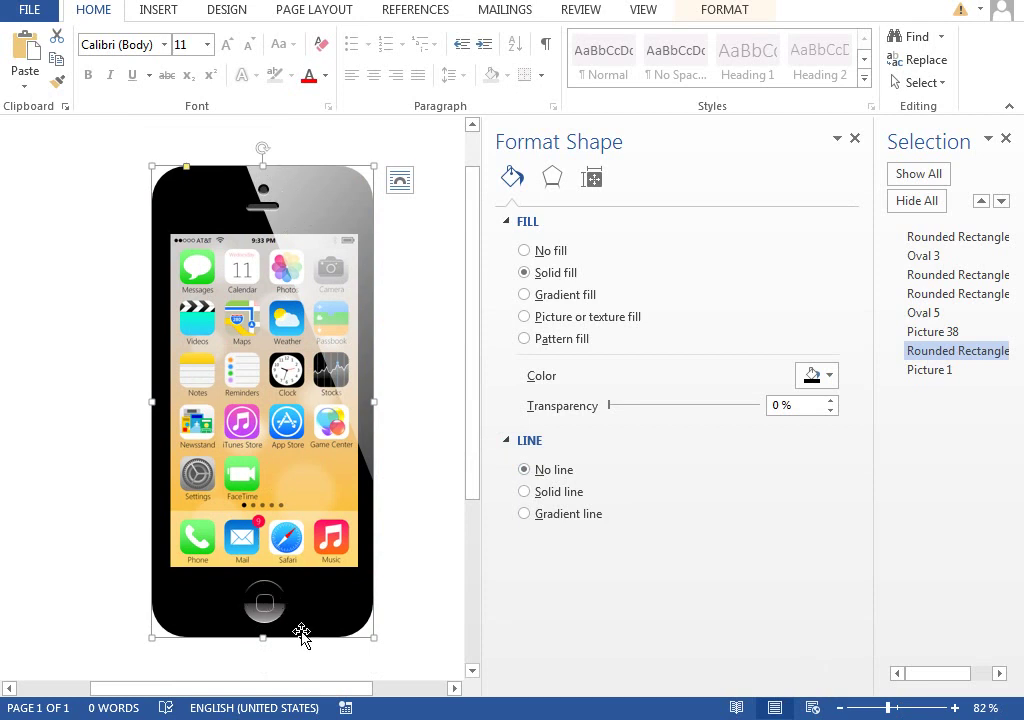
click(898, 712)
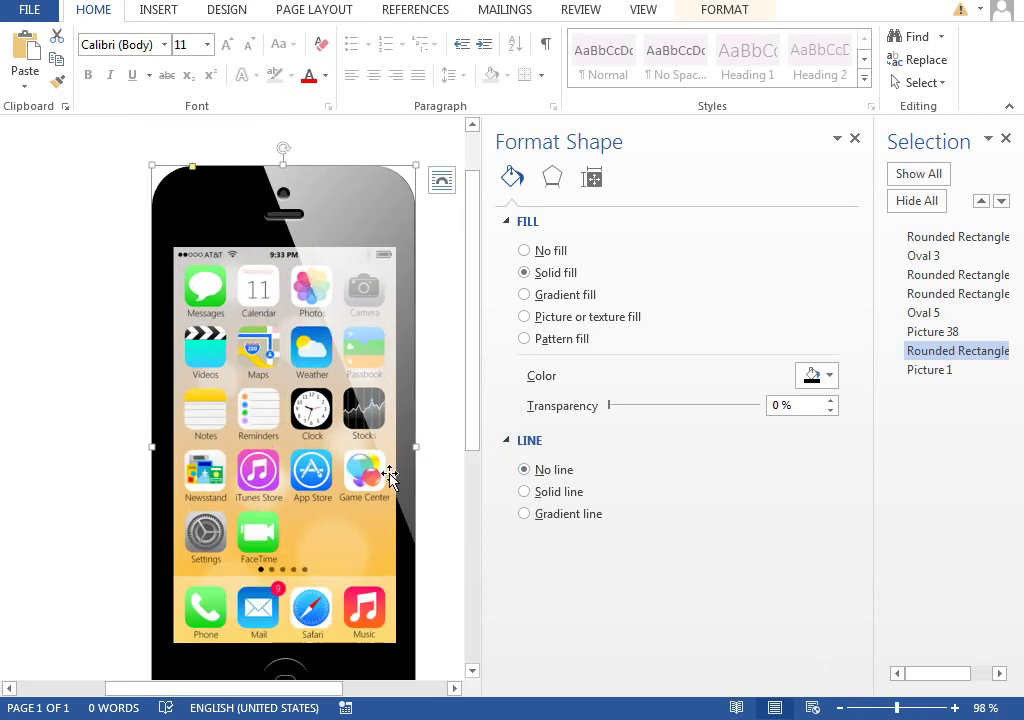
drag(505, 275, 611, 331)
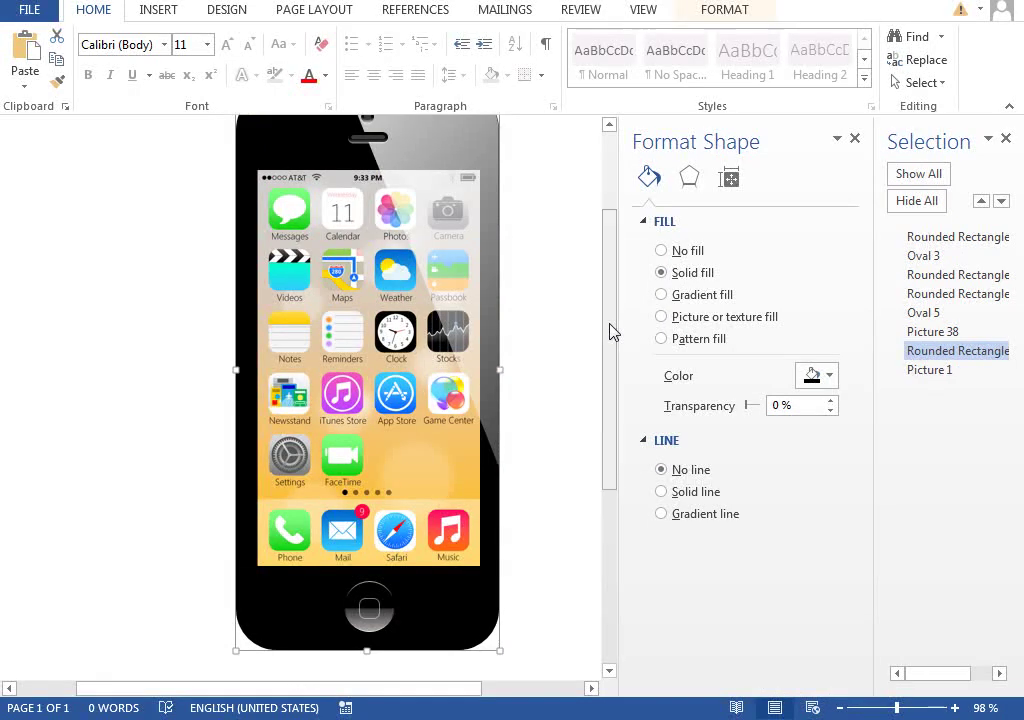
click(370, 603)
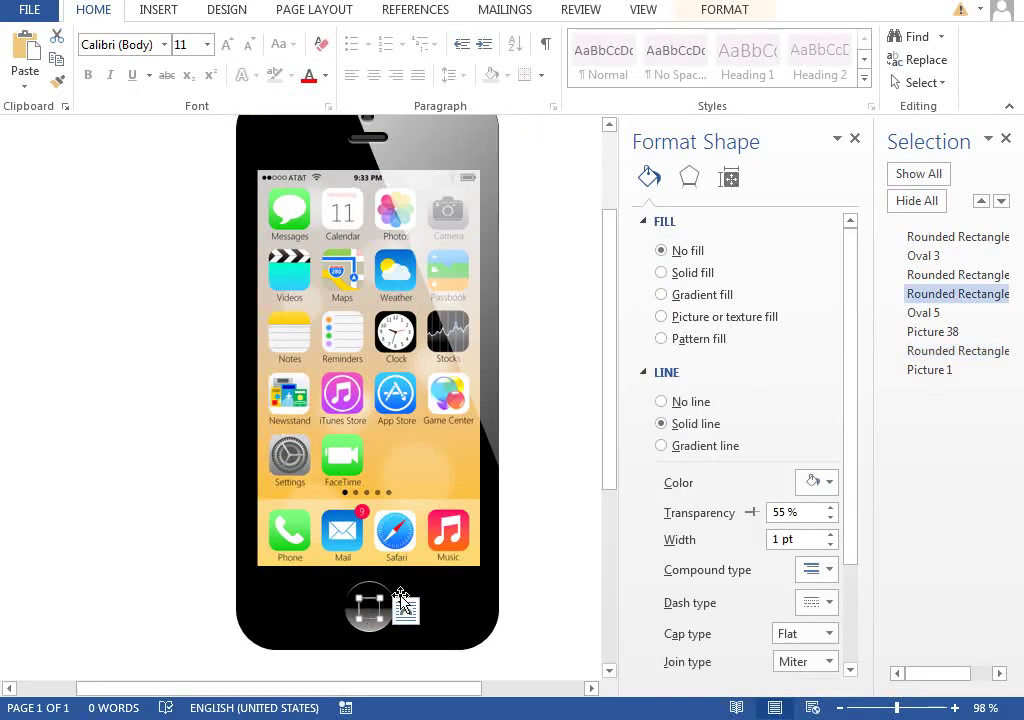
click(830, 535)
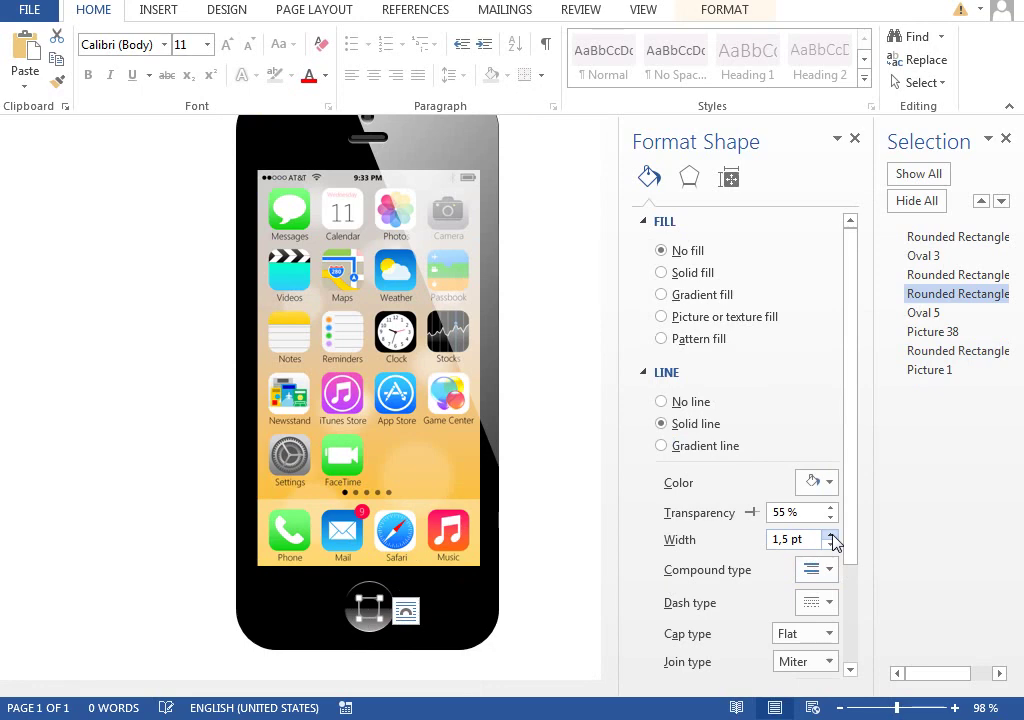
click(507, 611)
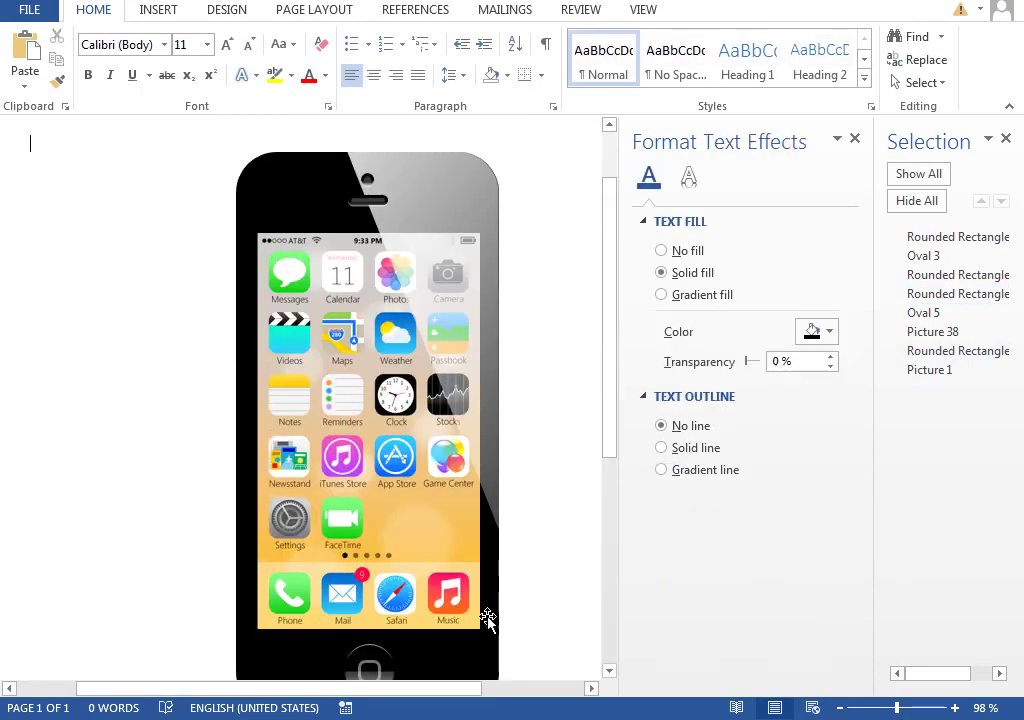
scroll(565, 515, down, 1)
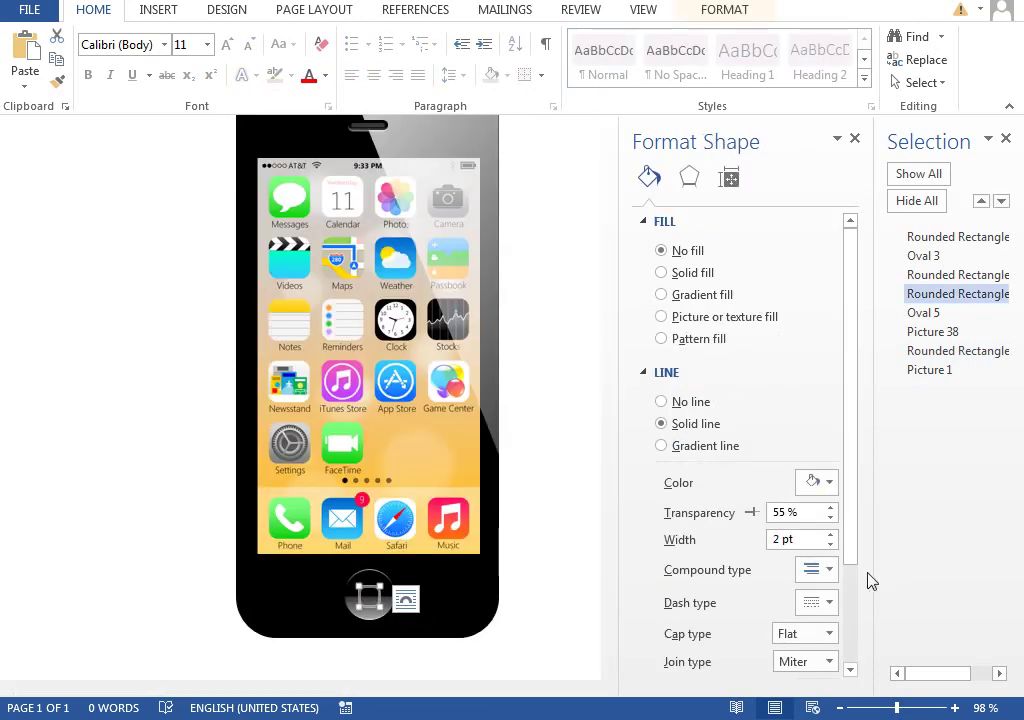
click(830, 545)
click(830, 545)
click(830, 545)
click(830, 535)
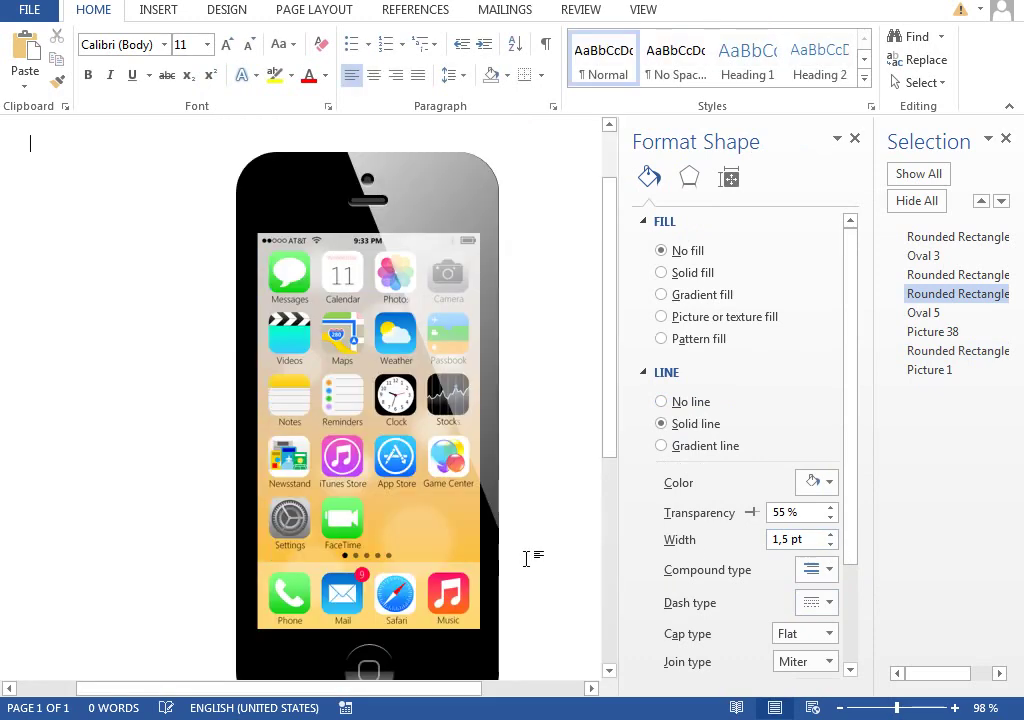
click(528, 556)
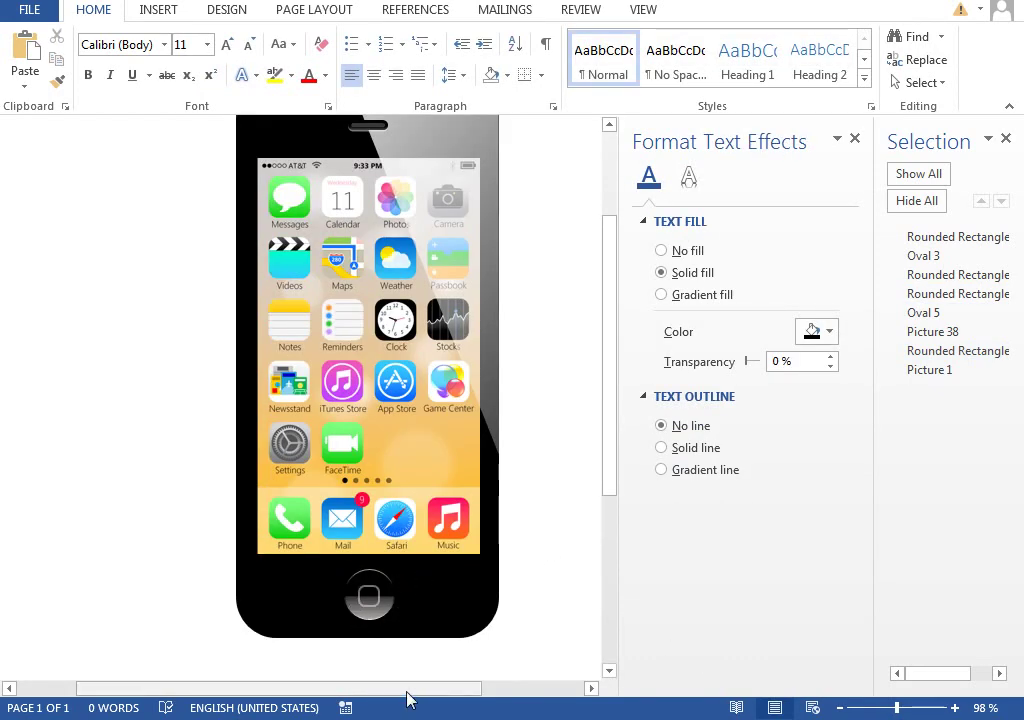
Hide the background phone photo (Picture 1) in the Selection pane.
scroll(398, 622, right, 2)
scroll(613, 347, up, 1)
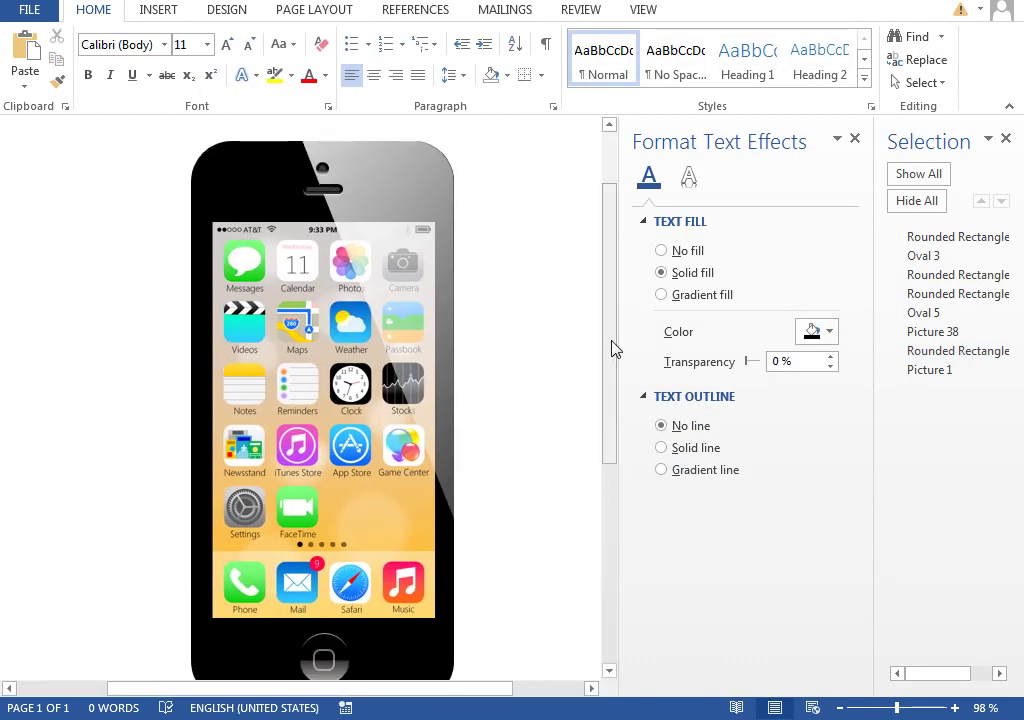
click(918, 371)
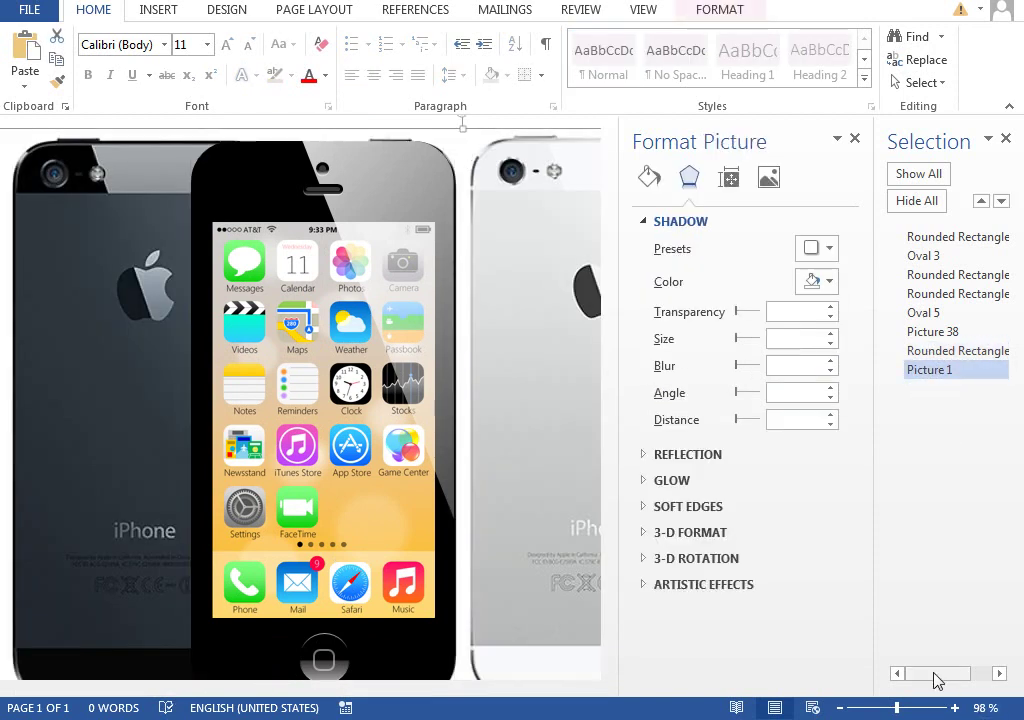
drag(933, 675, 989, 657)
click(999, 370)
Group the phone body, Picture 38, Oval 5 and Rounded Rectangles 4, 6 and 7 into one object.
click(955, 351)
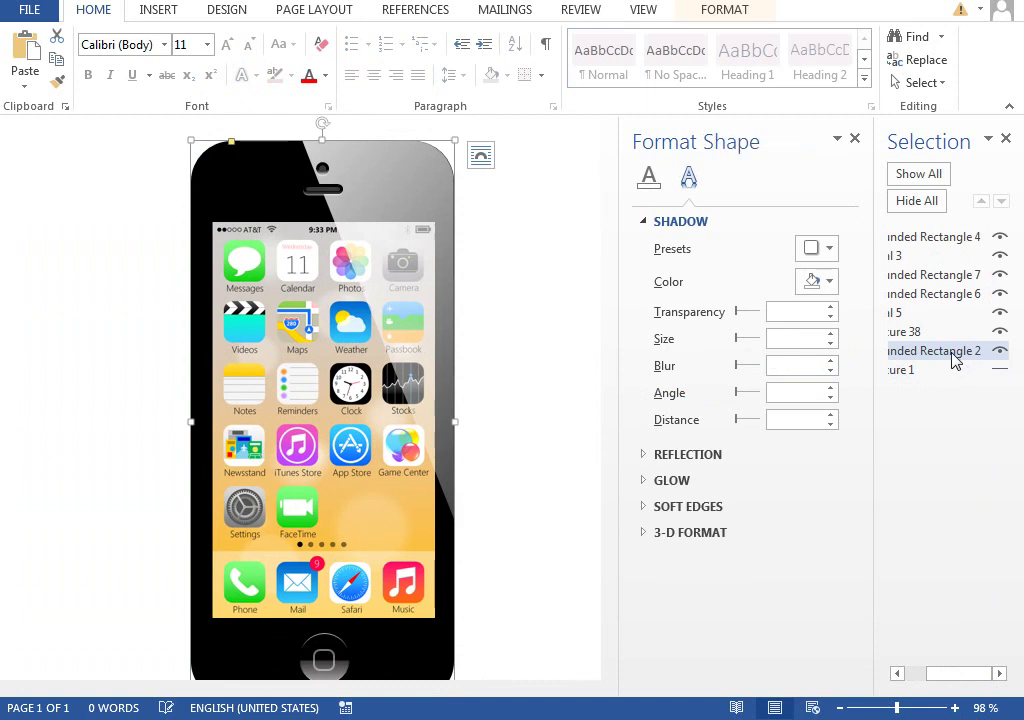
click(955, 350)
key(Escape)
ctrl+click(938, 332)
ctrl+click(910, 313)
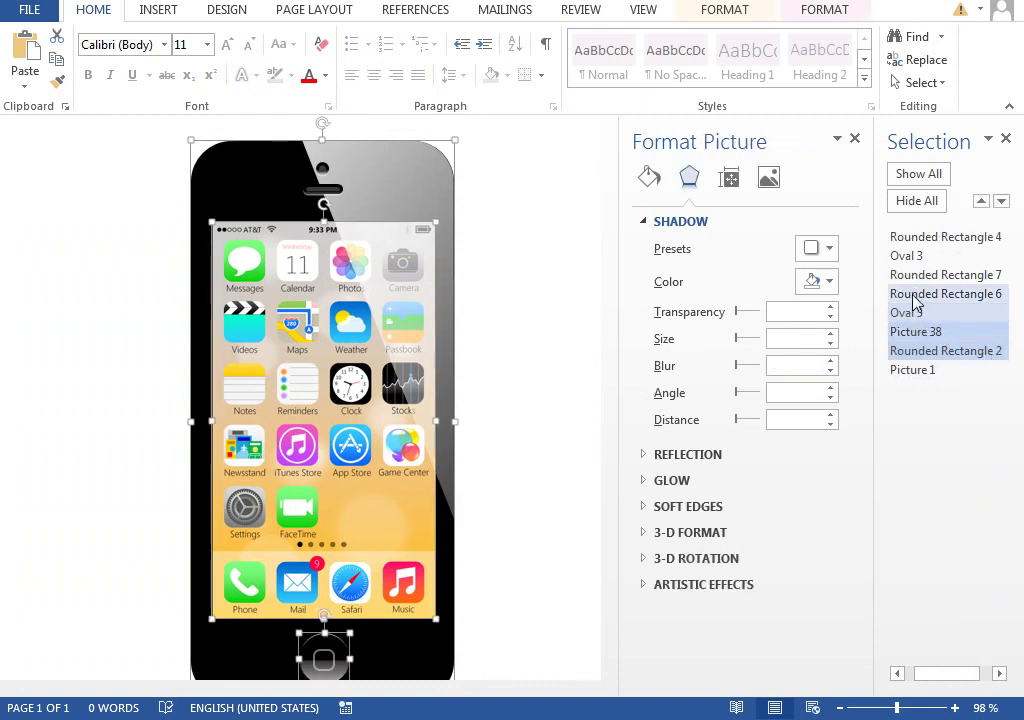
ctrl+click(918, 294)
ctrl+click(920, 275)
ctrl+click(920, 240)
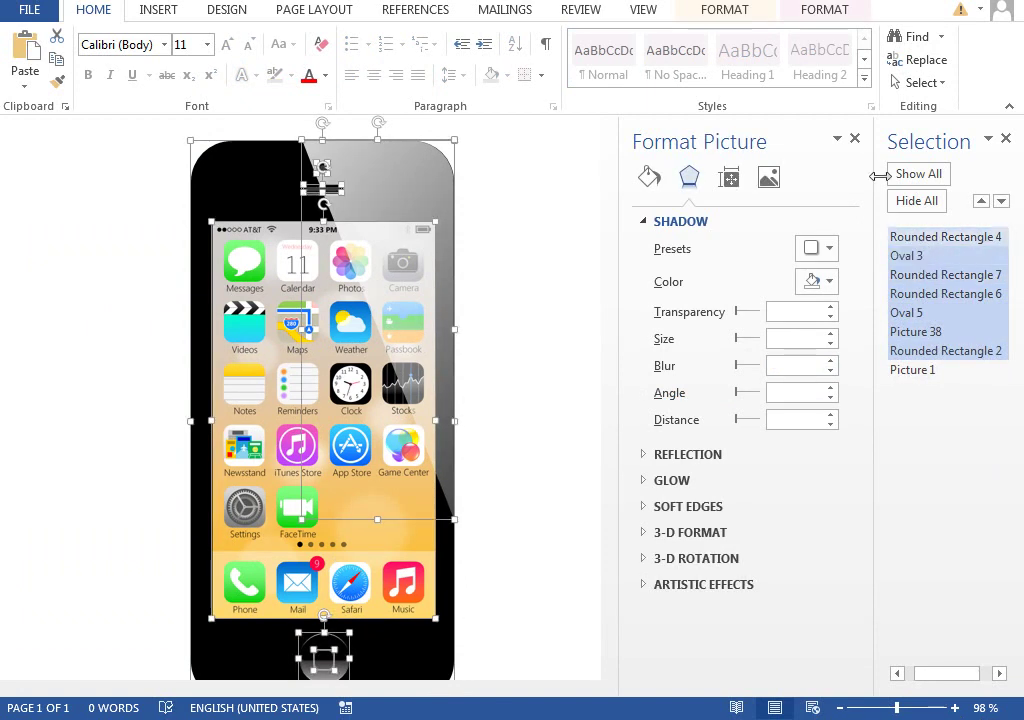
click(836, 10)
click(784, 60)
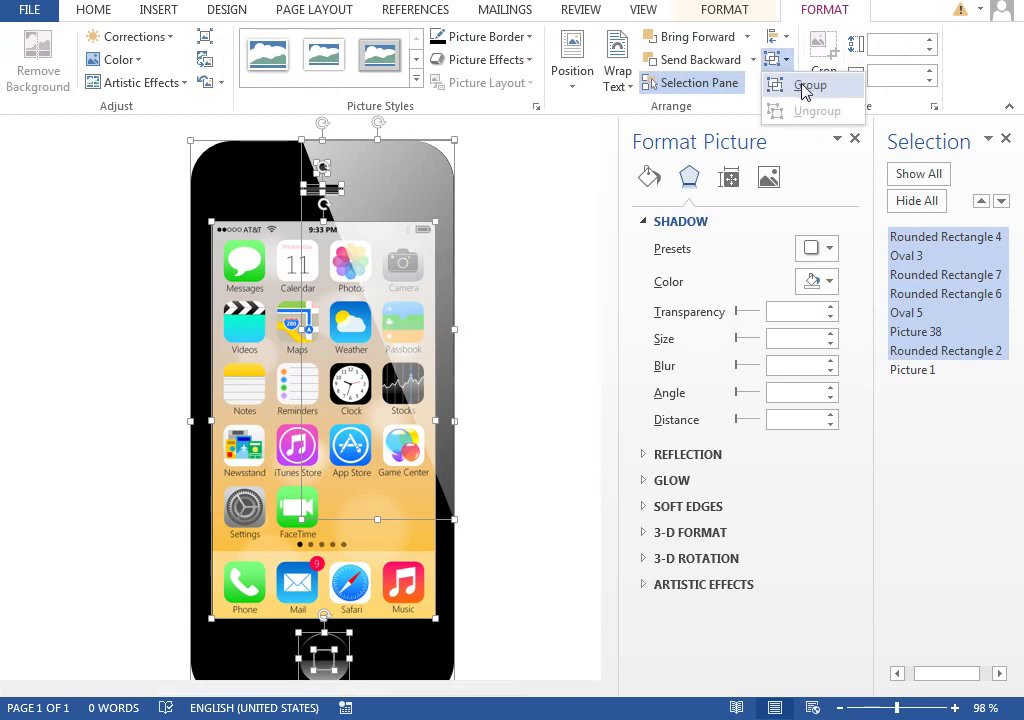
click(800, 86)
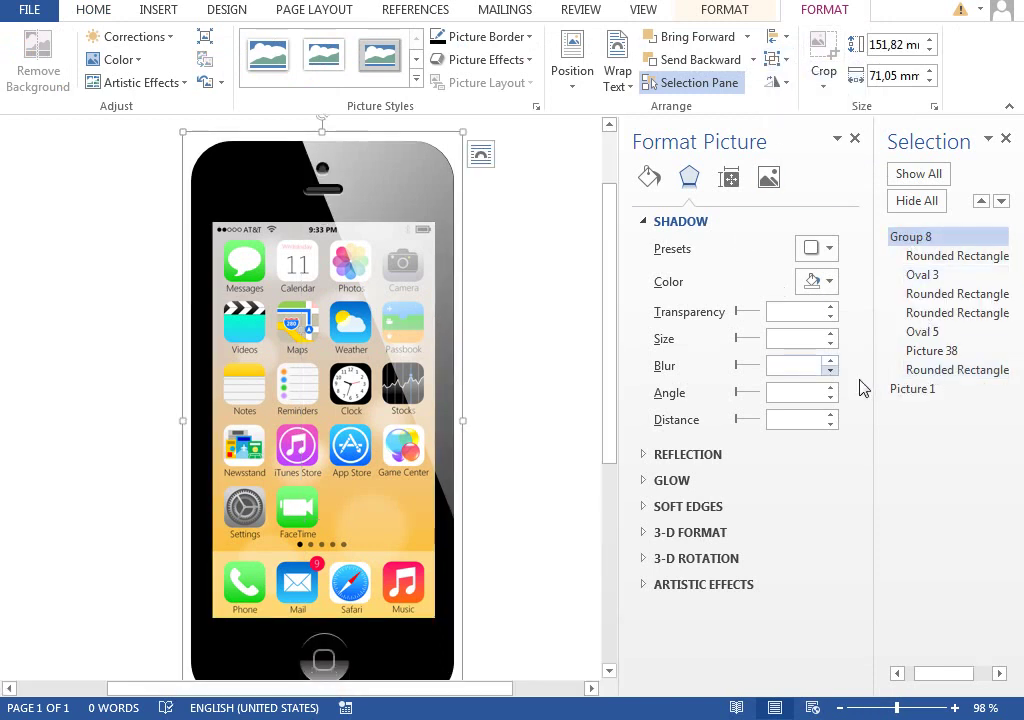
Duplicate the phone body shape and select it together with the phone group.
click(920, 372)
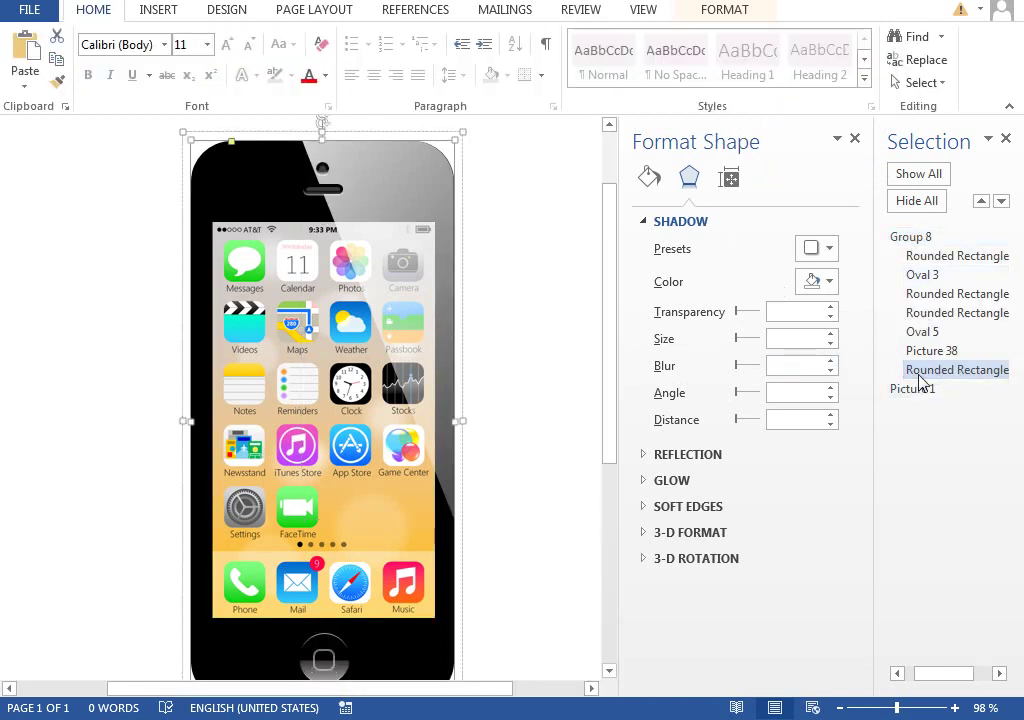
key(ctrl+v)
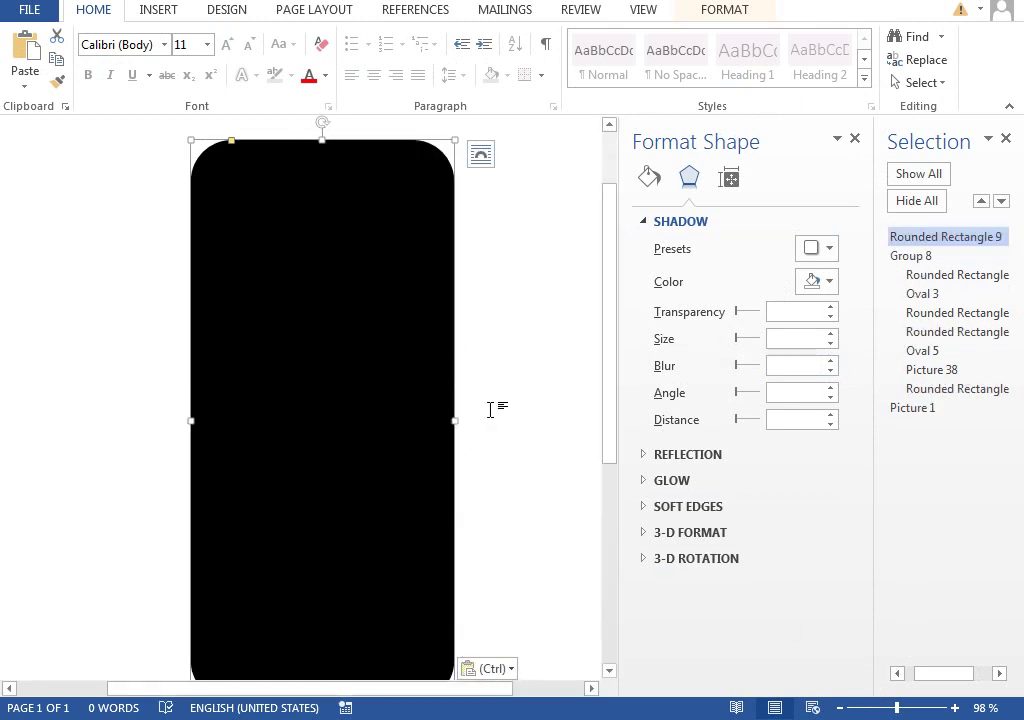
click(872, 708)
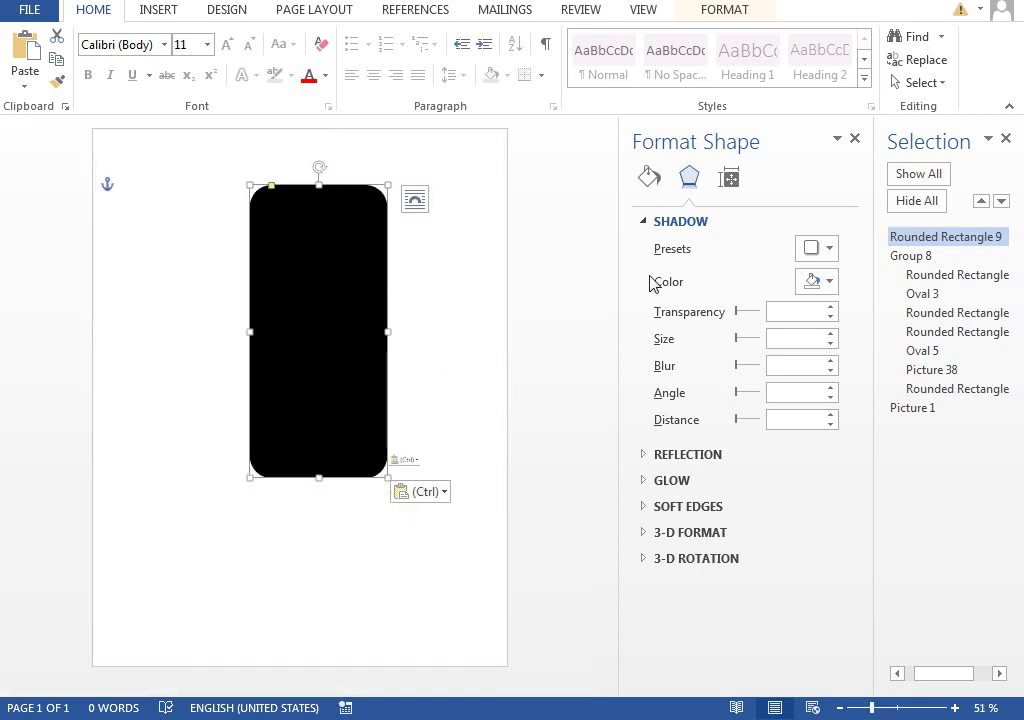
ctrl+click(910, 256)
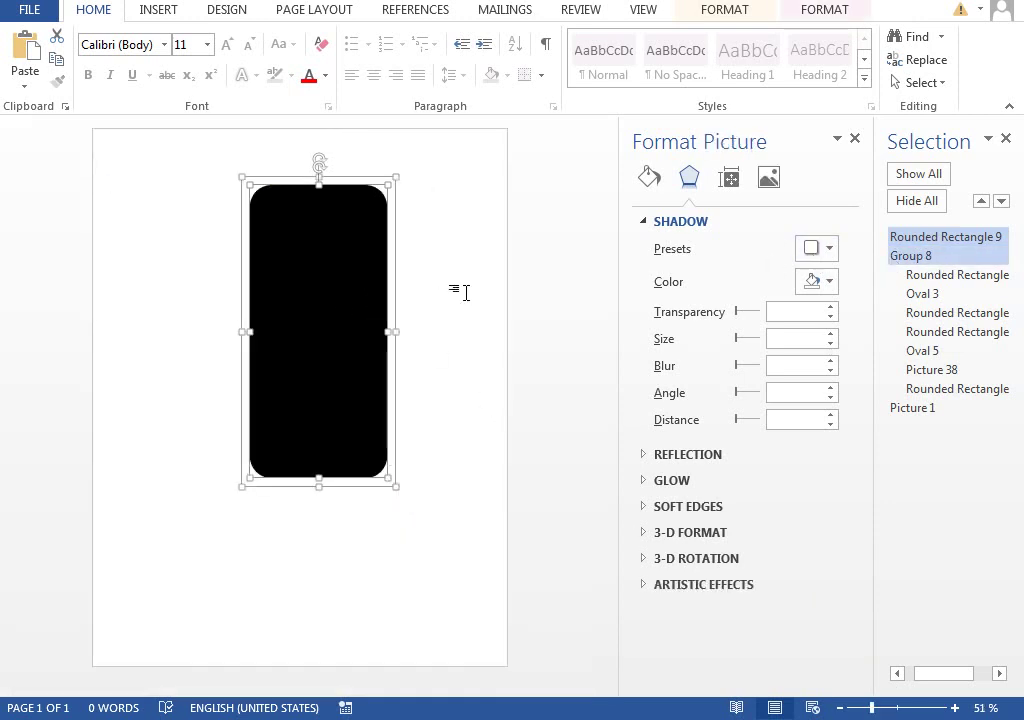
Start a second page and paste the phone group and rectangle onto it.
double_click(331, 517)
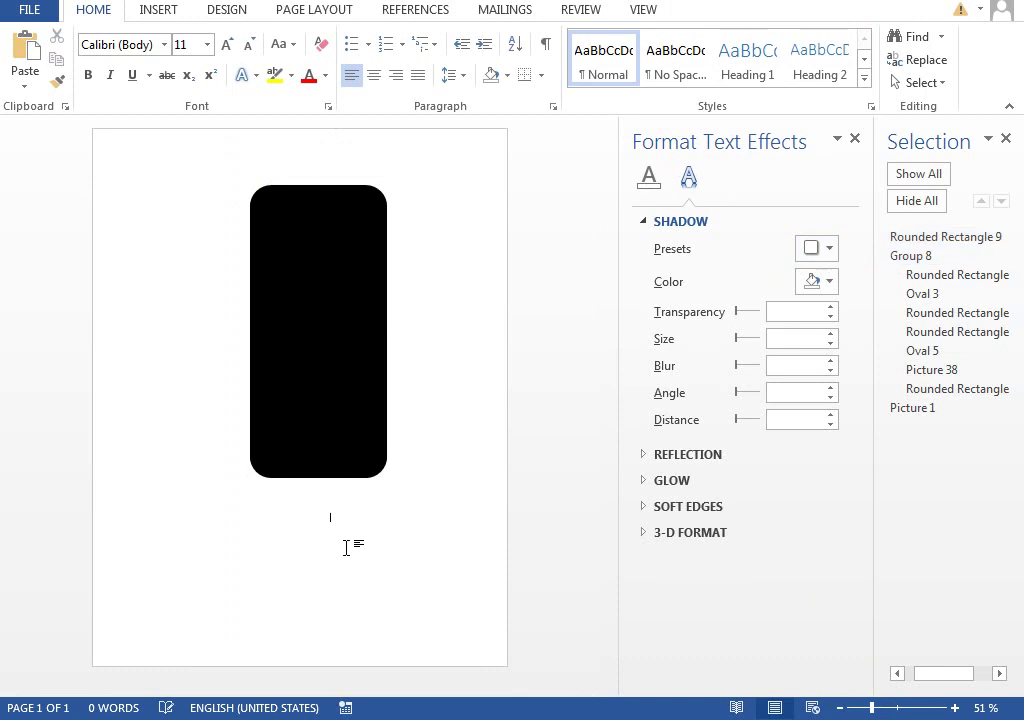
key(ctrl+Return)
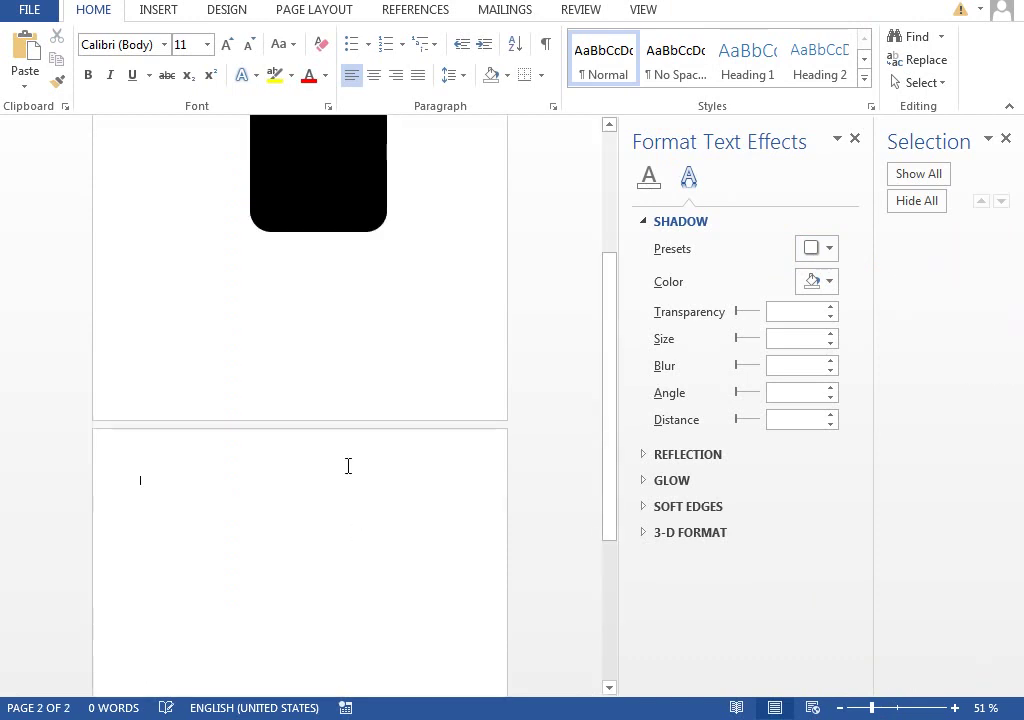
key(ctrl+v)
scroll(347, 466, down, 2)
click(148, 355)
drag(622, 280, 547, 293)
click(580, 222)
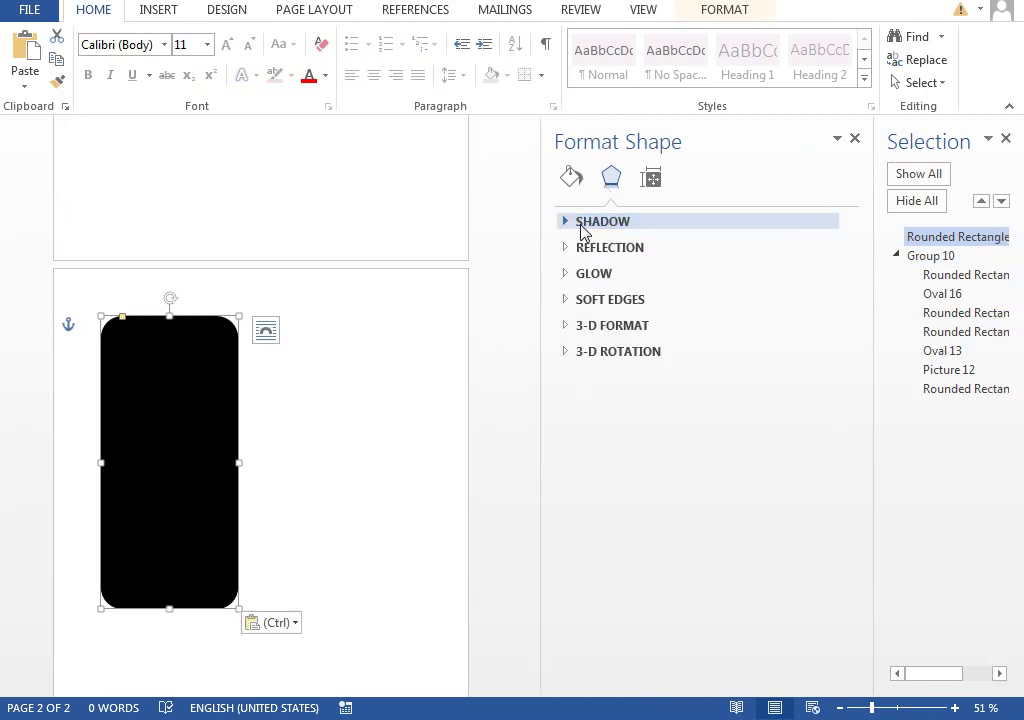
Apply a perspective 3-D rotation preset to the black rectangle.
click(634, 352)
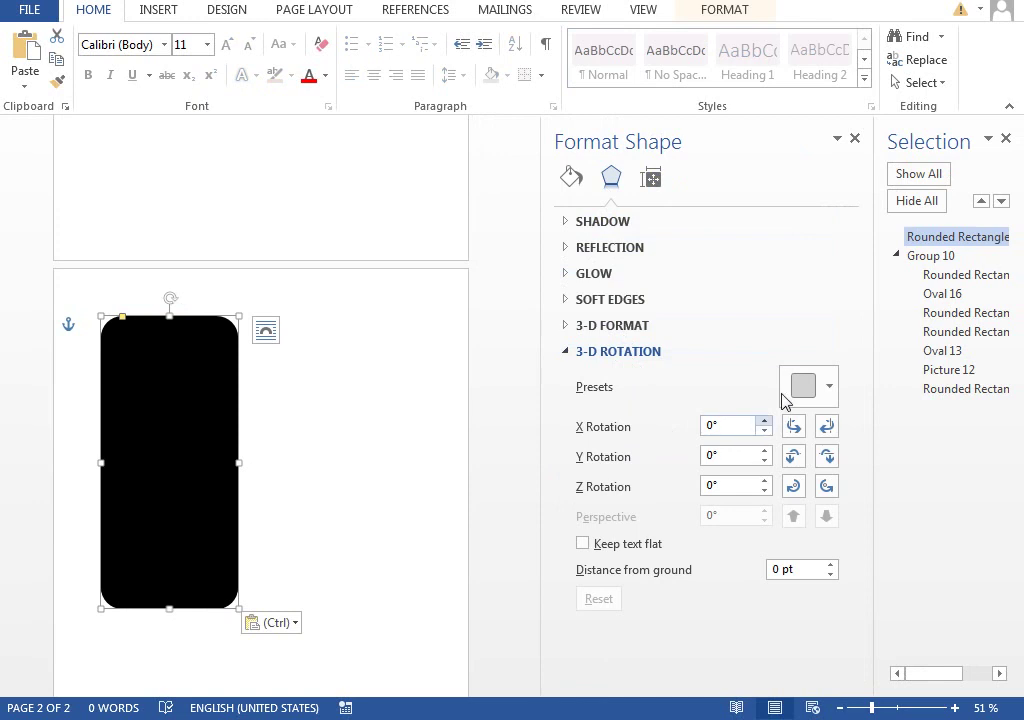
click(795, 390)
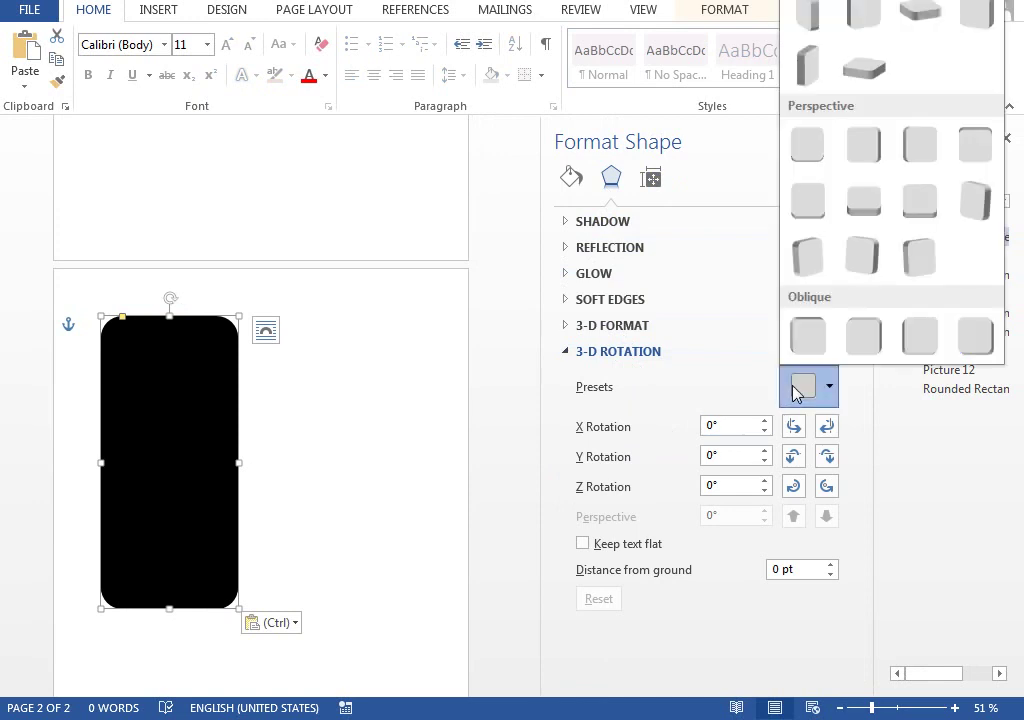
click(862, 256)
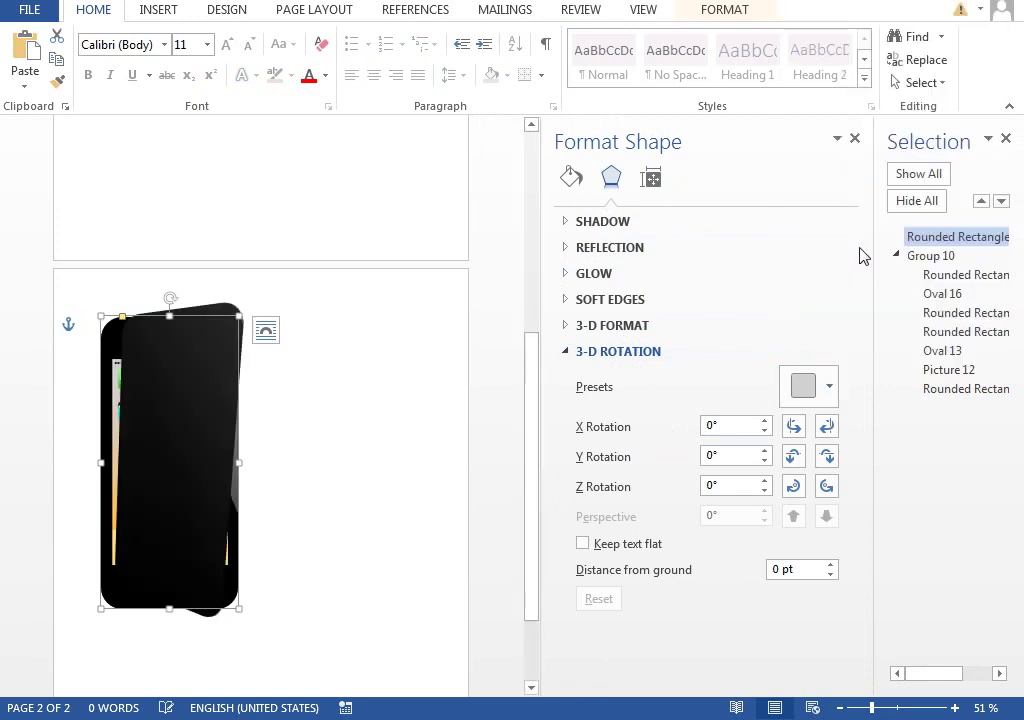
Hide Group 10 and select Rounded Rectangle 18 in the Selection pane.
click(928, 258)
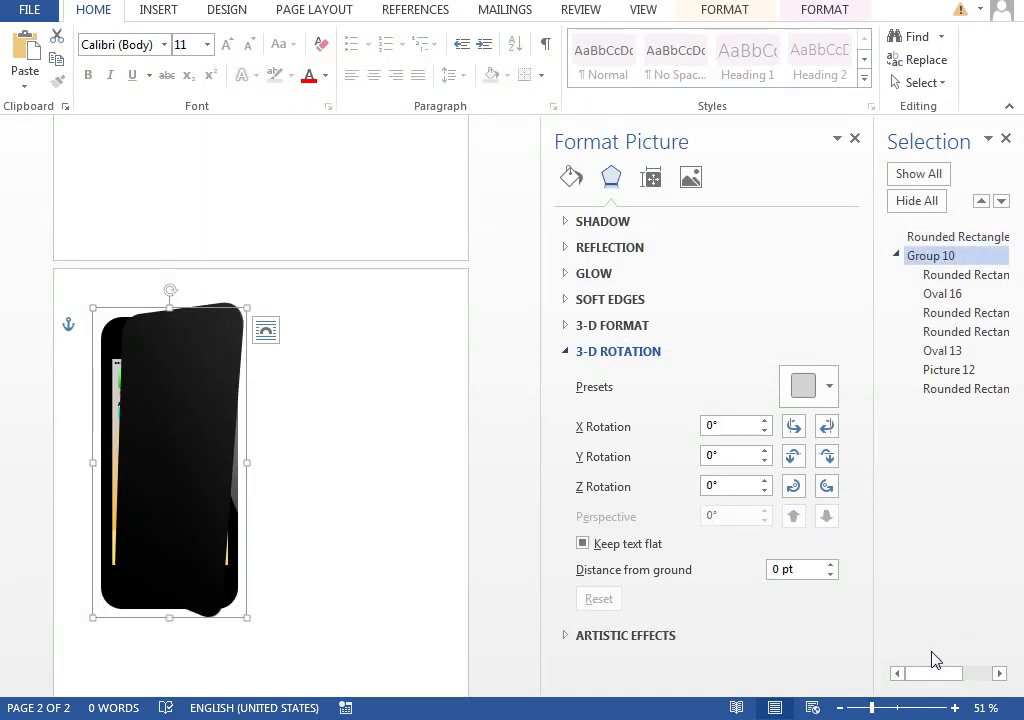
drag(935, 673, 997, 677)
click(1000, 255)
click(958, 240)
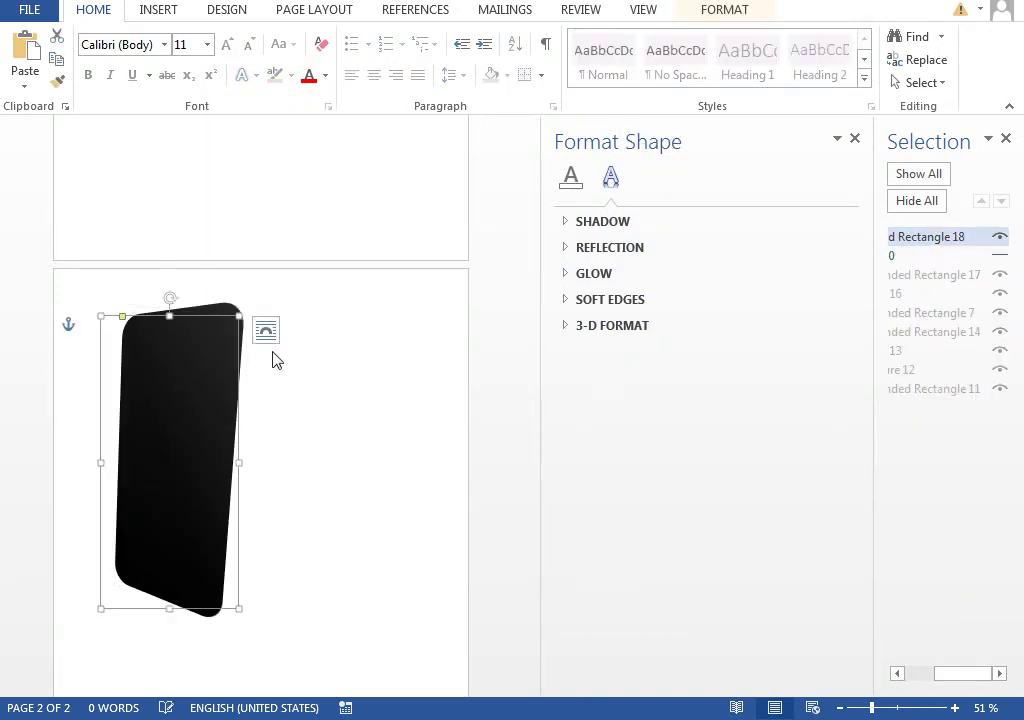
Flatten the shape's perspective slightly and nudge the black shape down and right.
scroll(536, 500, down, 2)
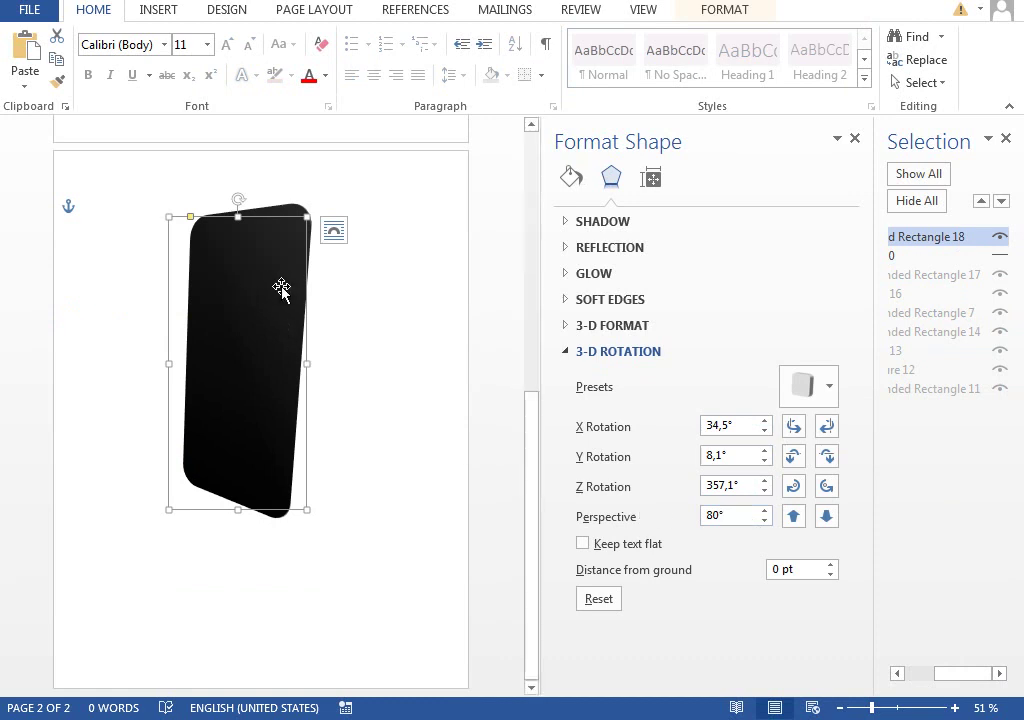
click(826, 516)
click(801, 518)
click(801, 518)
click(801, 518)
click(801, 518)
click(801, 518)
click(801, 518)
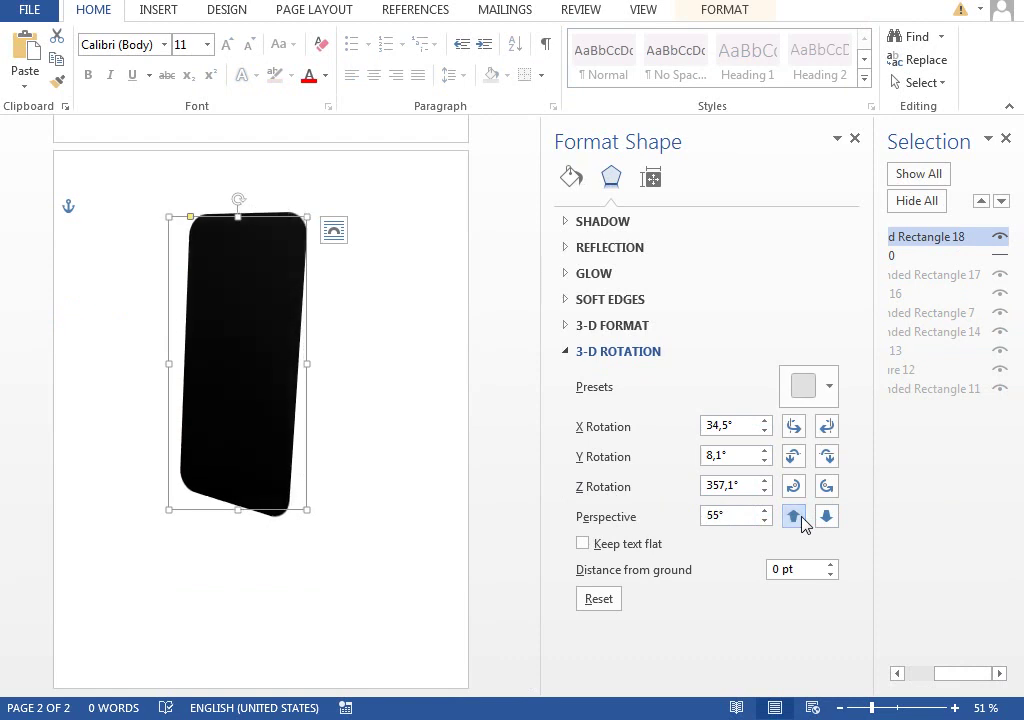
drag(264, 285, 274, 313)
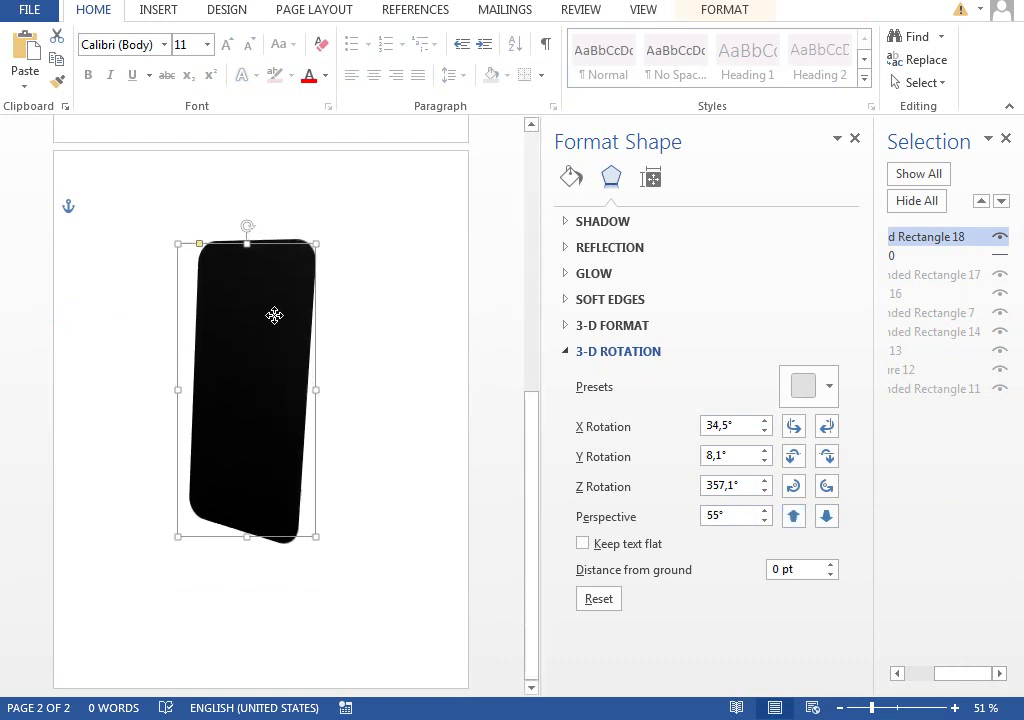
Bring the X rotation to about 54.7° and the Y rotation to about 353.6°.
click(826, 434)
click(823, 430)
click(824, 431)
click(824, 431)
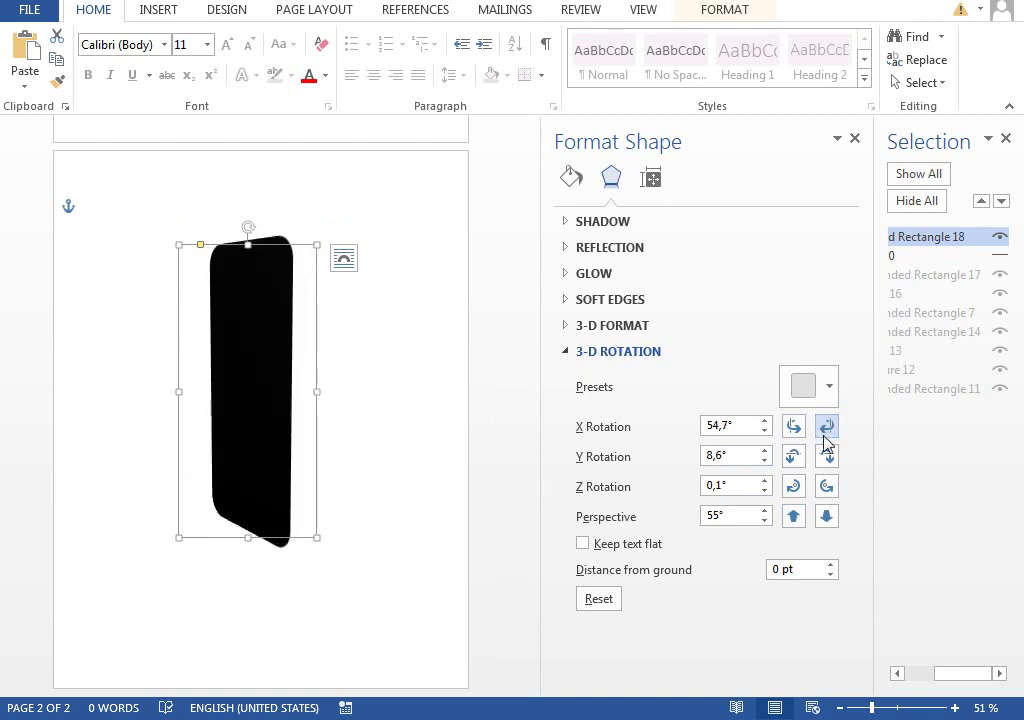
click(826, 457)
click(795, 458)
click(796, 459)
click(797, 459)
click(826, 457)
click(826, 457)
click(826, 457)
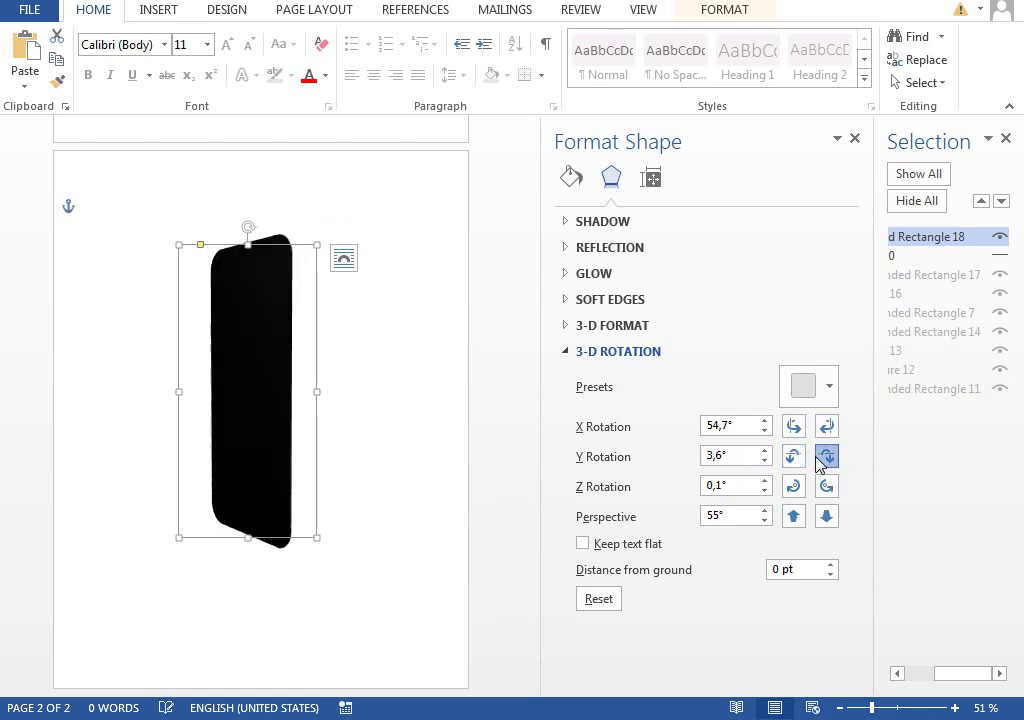
click(826, 457)
click(826, 457)
Lower the Z rotation to about 320° and shift the shape slightly right.
click(827, 488)
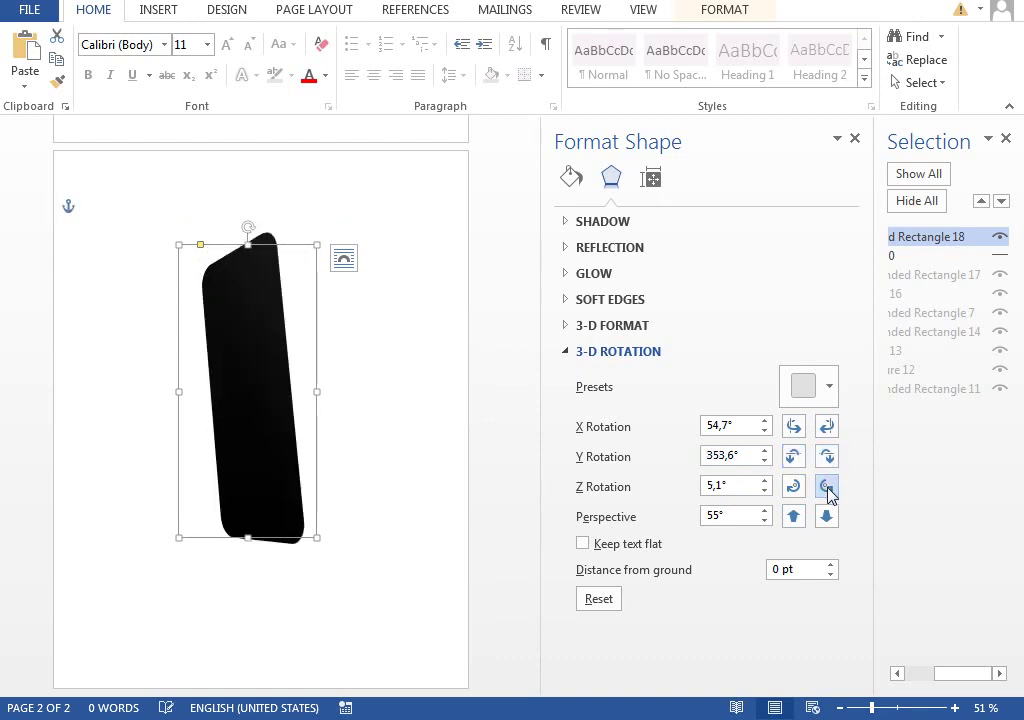
click(827, 488)
click(794, 487)
click(794, 487)
click(794, 487)
click(794, 487)
click(794, 487)
click(794, 487)
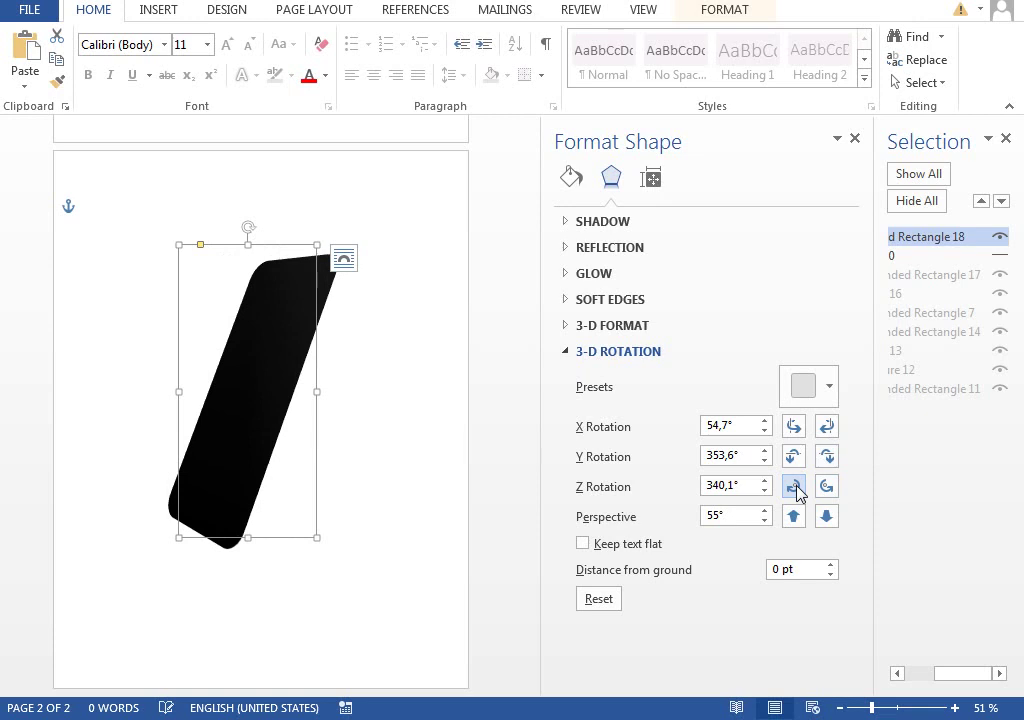
click(794, 487)
click(794, 487)
click(794, 487)
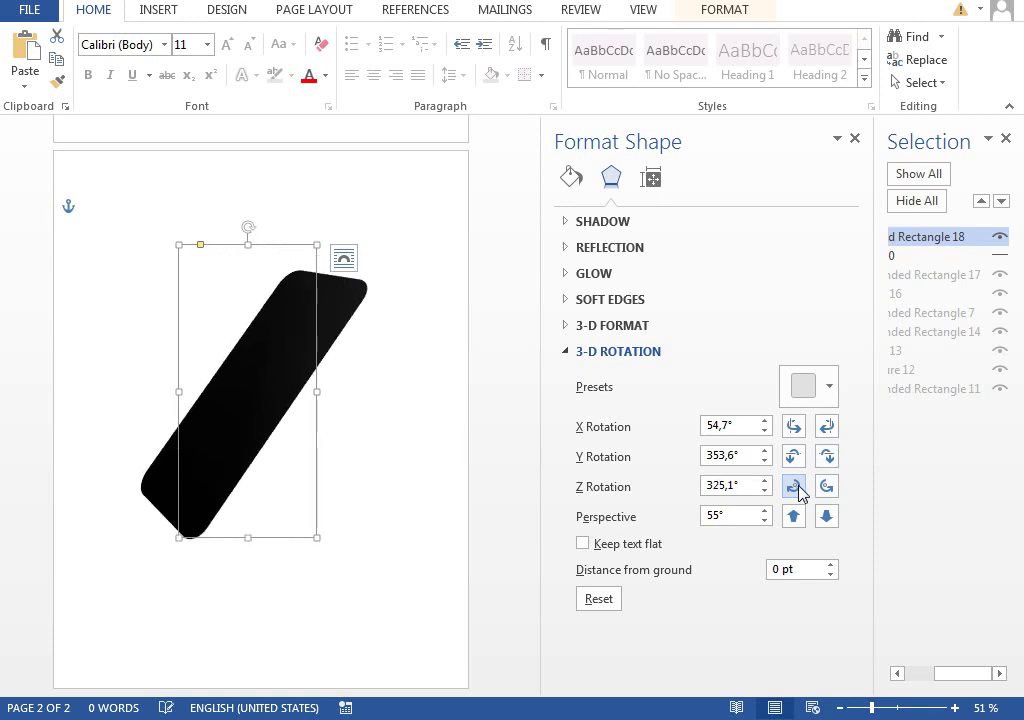
click(794, 487)
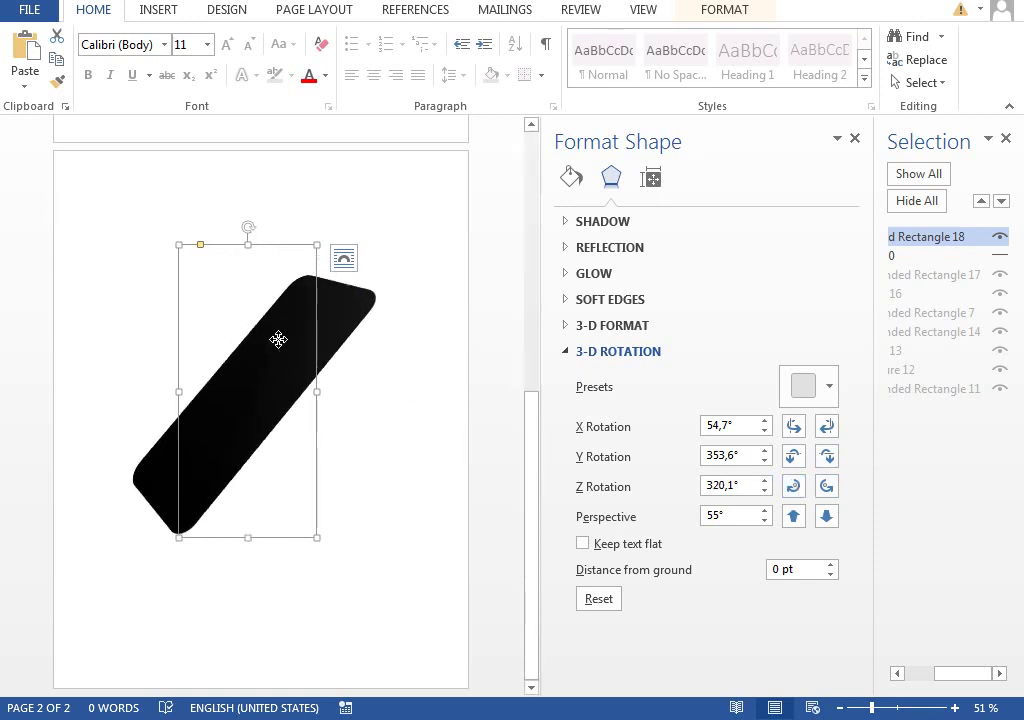
drag(279, 341, 293, 339)
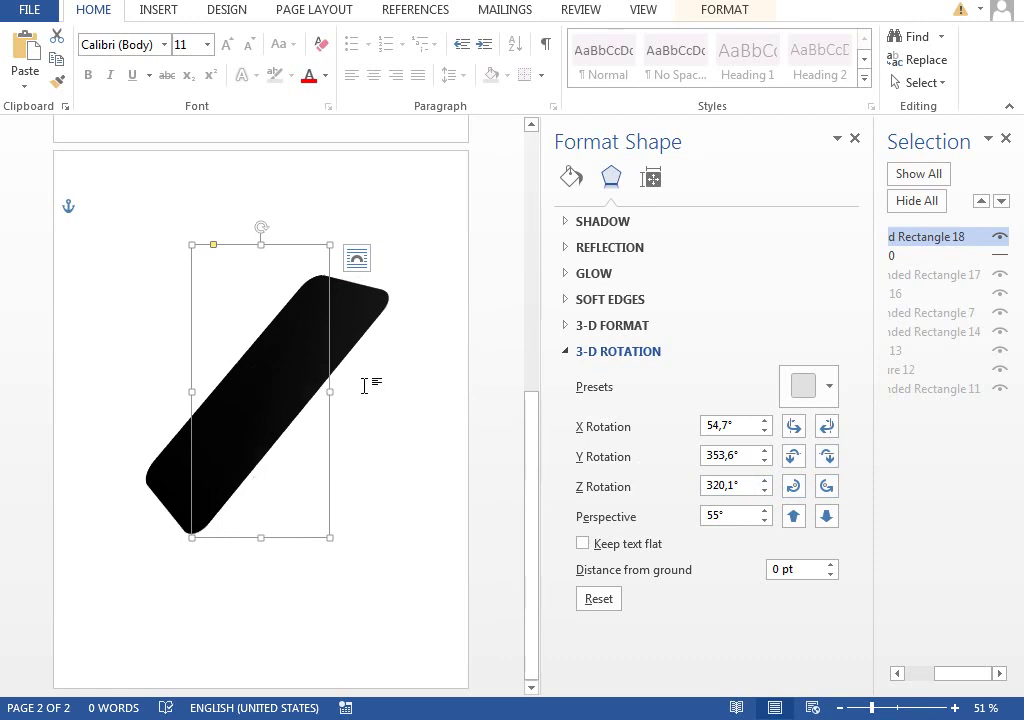
Enter exact rotations of X 55°, Y 350° and Z 320°, then realign the shape.
click(742, 425)
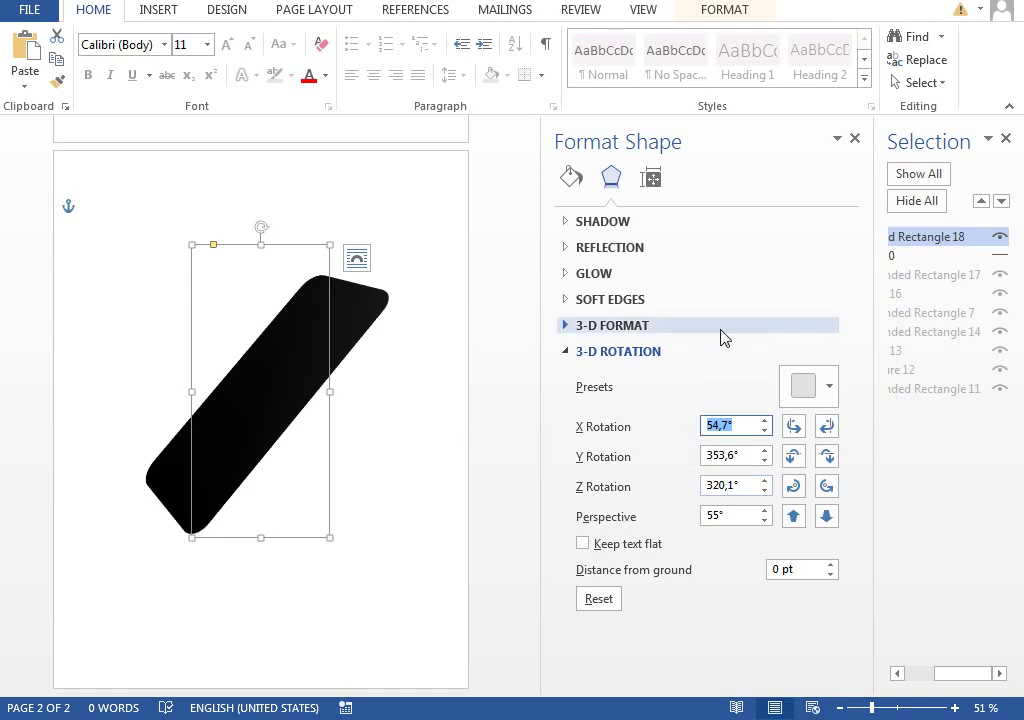
text(55)
key(Tab)
text(350)
key(Tab)
text(320)
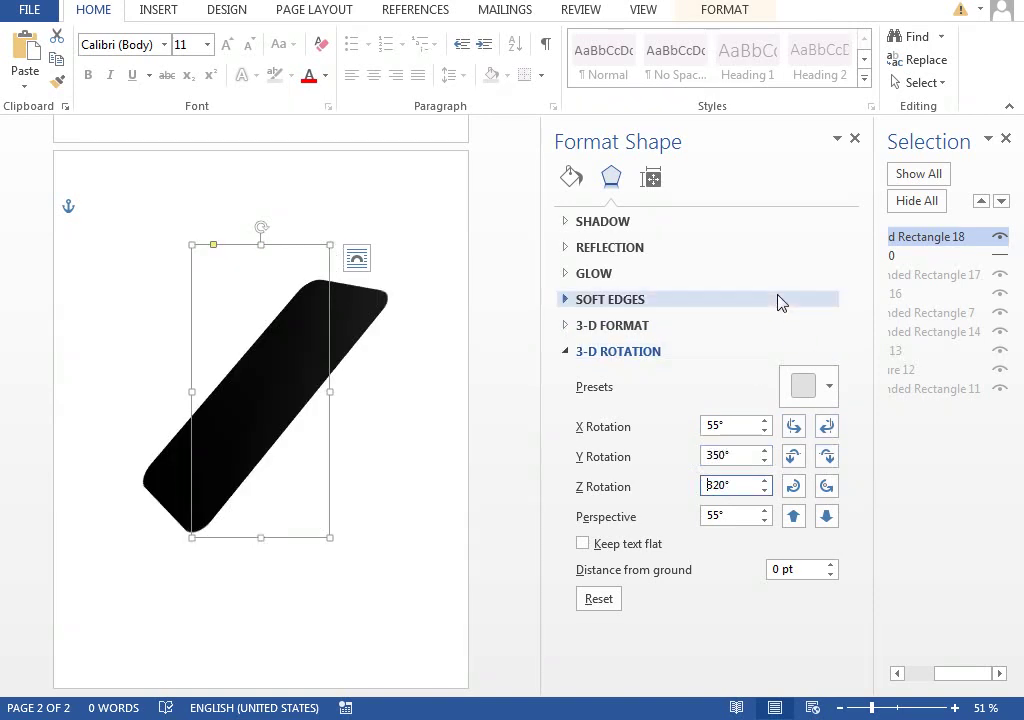
drag(299, 347, 292, 347)
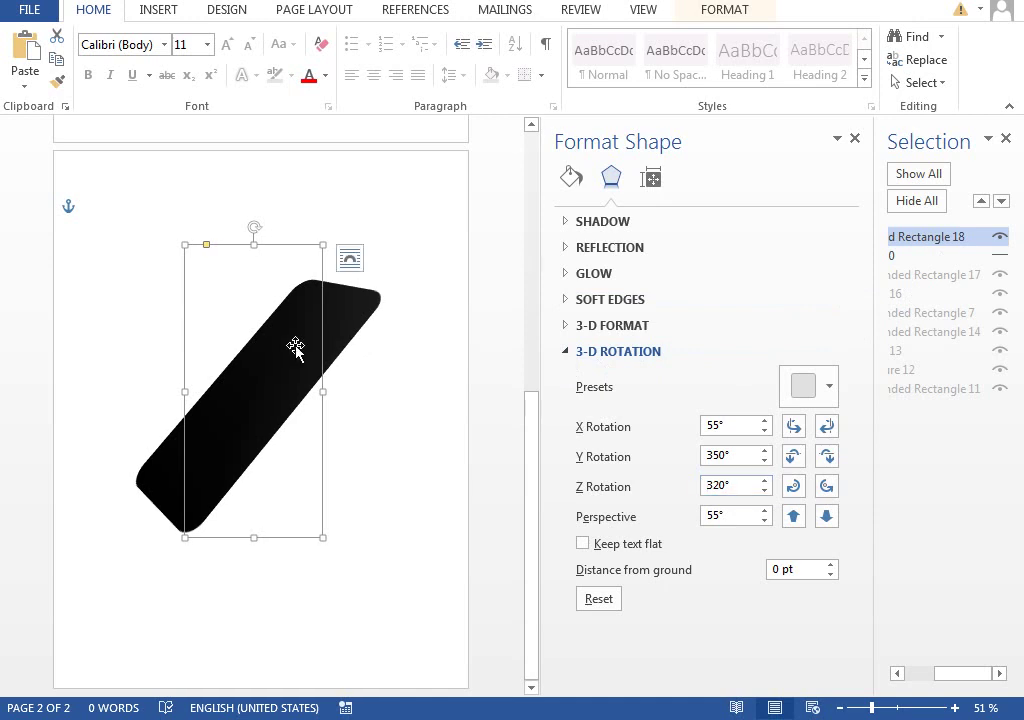
drag(879, 708, 885, 710)
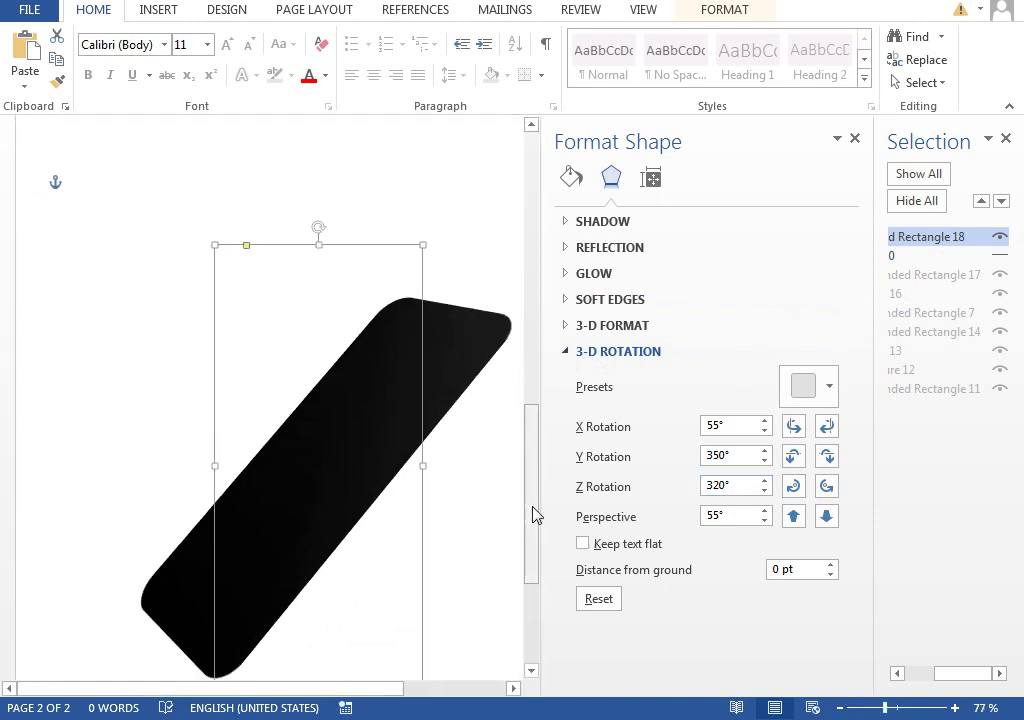
scroll(523, 537, down, 1)
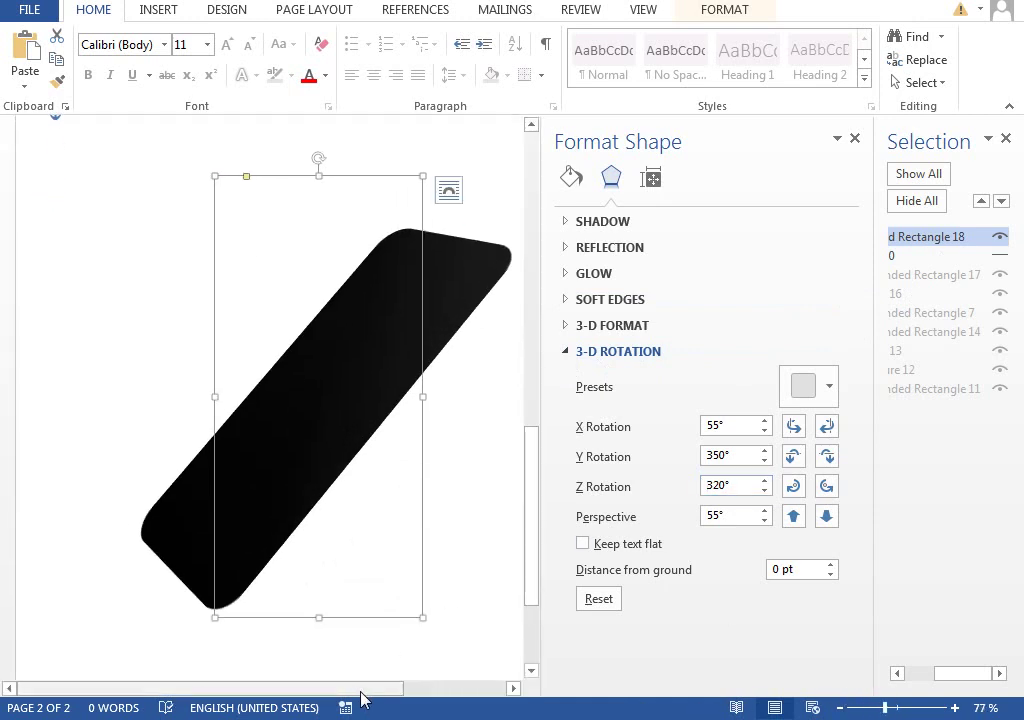
Give the shape a 20 pt depth with Circle top and bottom bevels.
click(600, 325)
scroll(607, 443, down, 2)
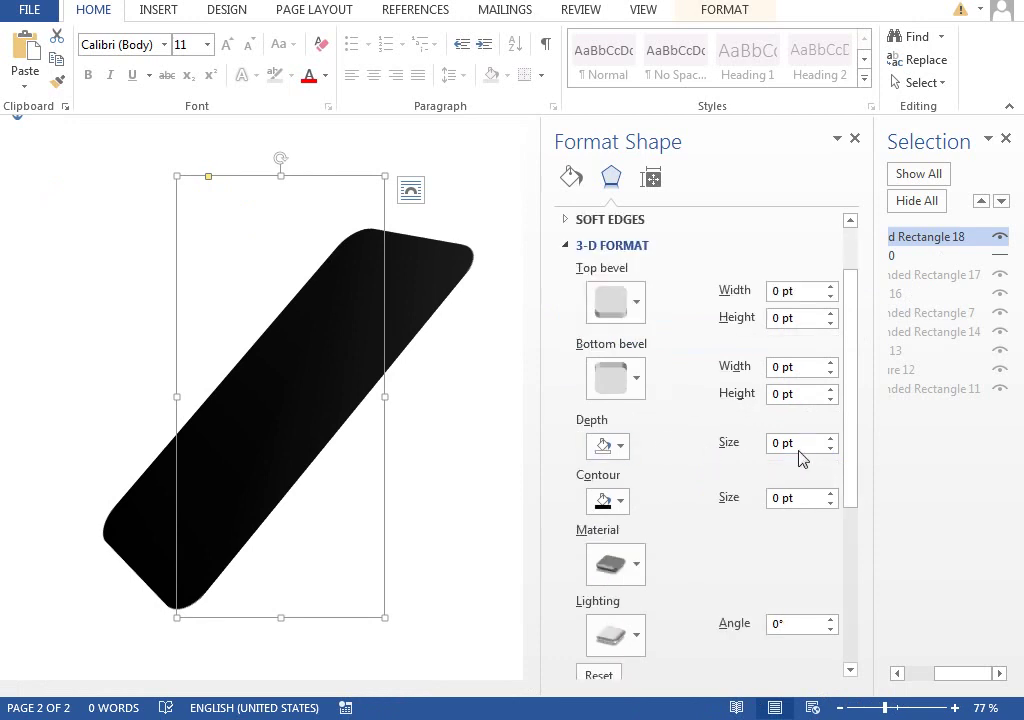
drag(802, 440, 736, 448)
text(20)
key(Return)
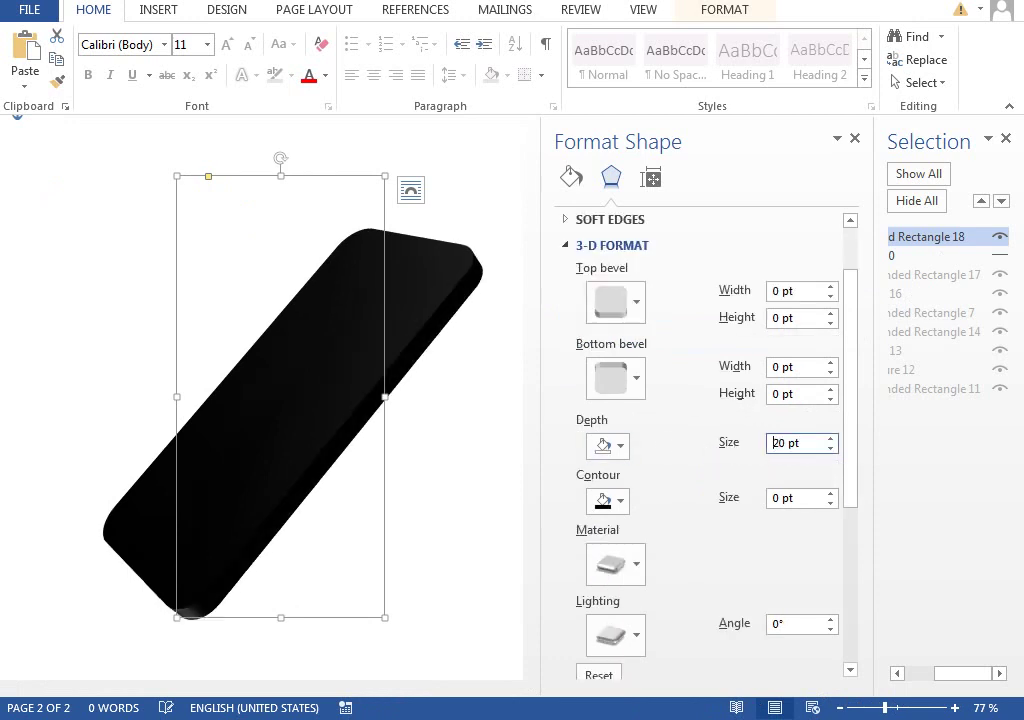
click(634, 302)
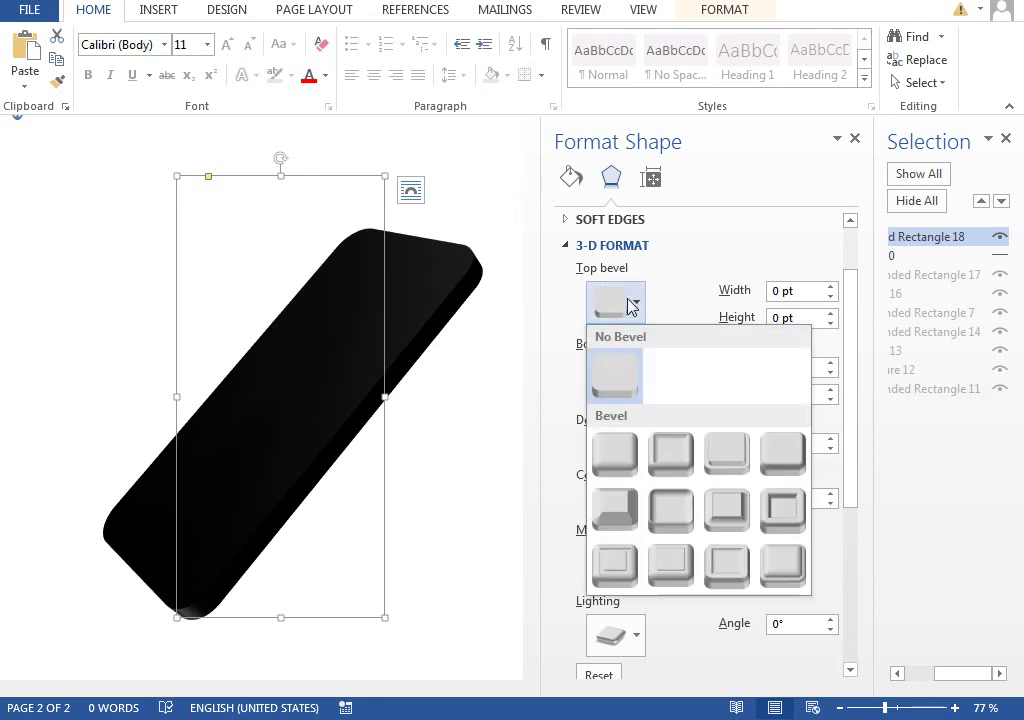
click(622, 445)
click(634, 378)
click(622, 525)
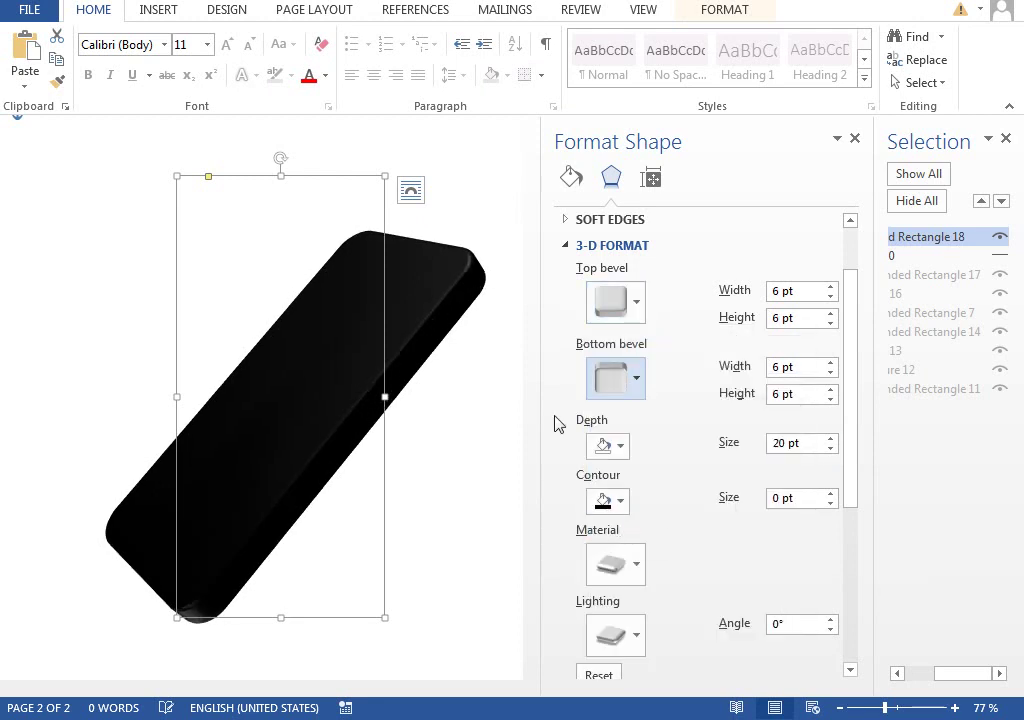
Apply the Metal material to the shape.
scroll(455, 589, down, 1)
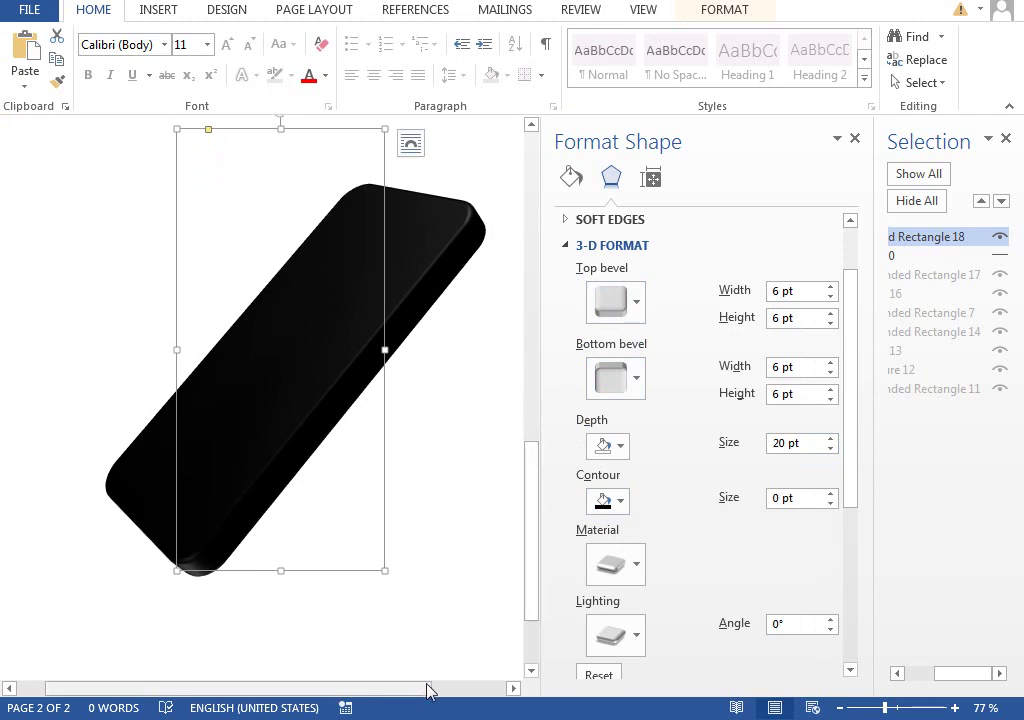
drag(425, 686, 439, 686)
scroll(660, 503, down, 2)
click(628, 490)
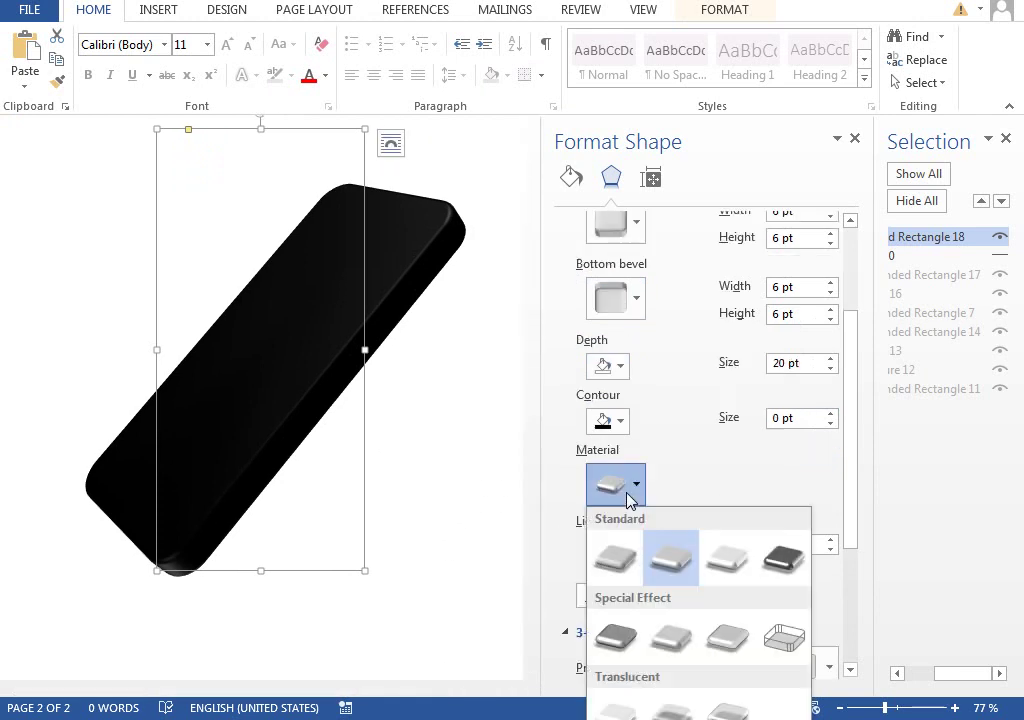
click(782, 560)
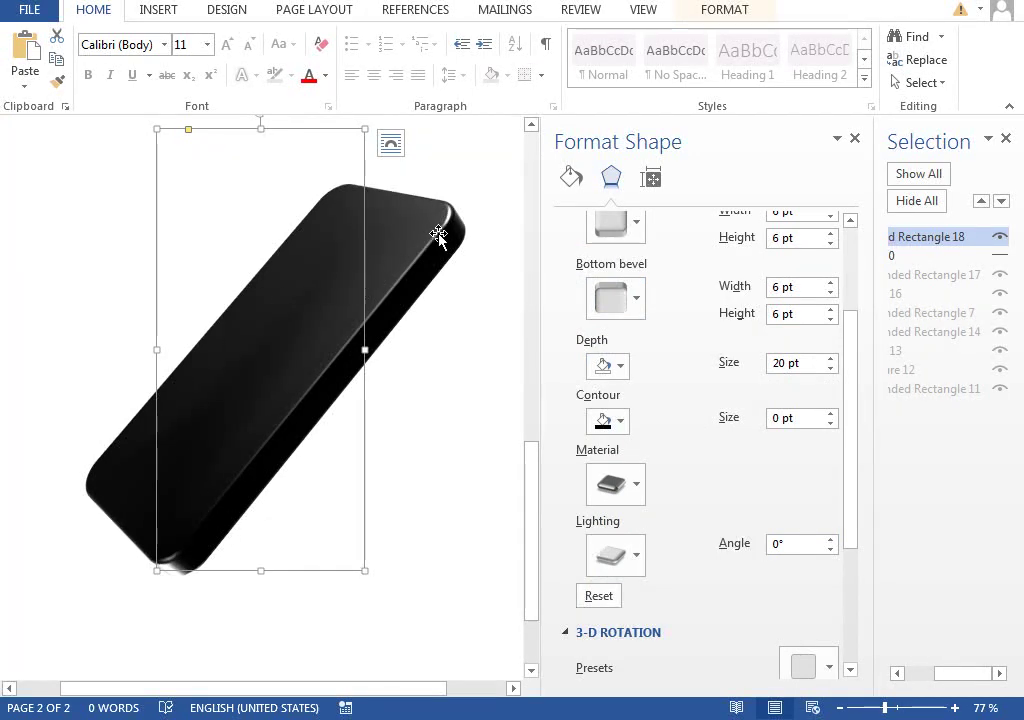
Choose a neutral lighting preset and set the lighting angle to 20°.
click(625, 560)
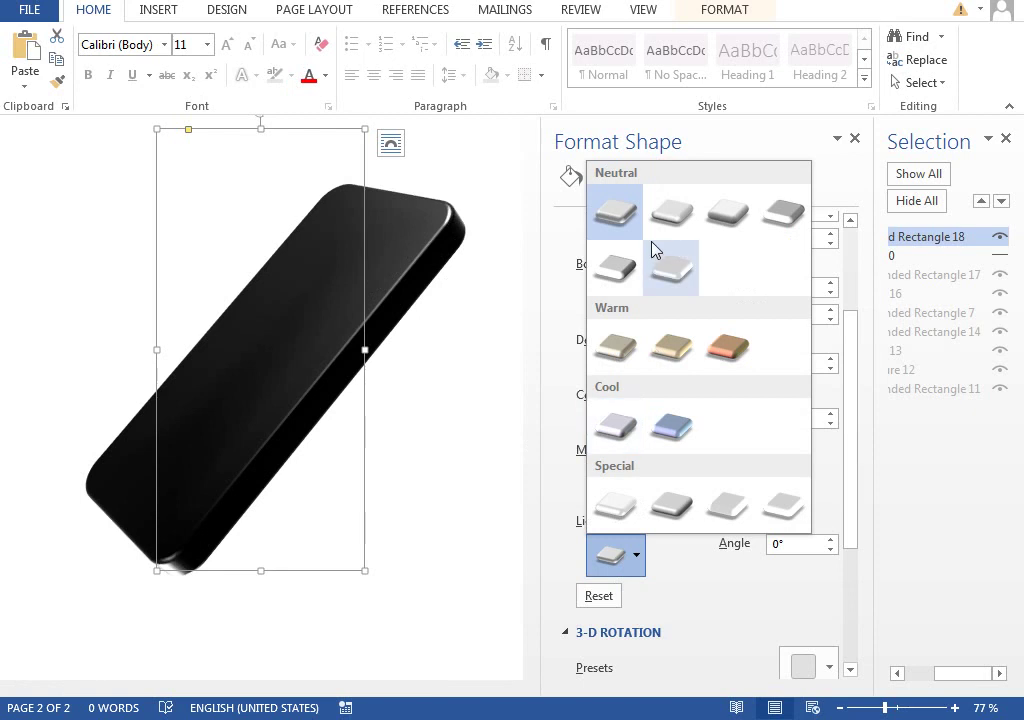
click(670, 215)
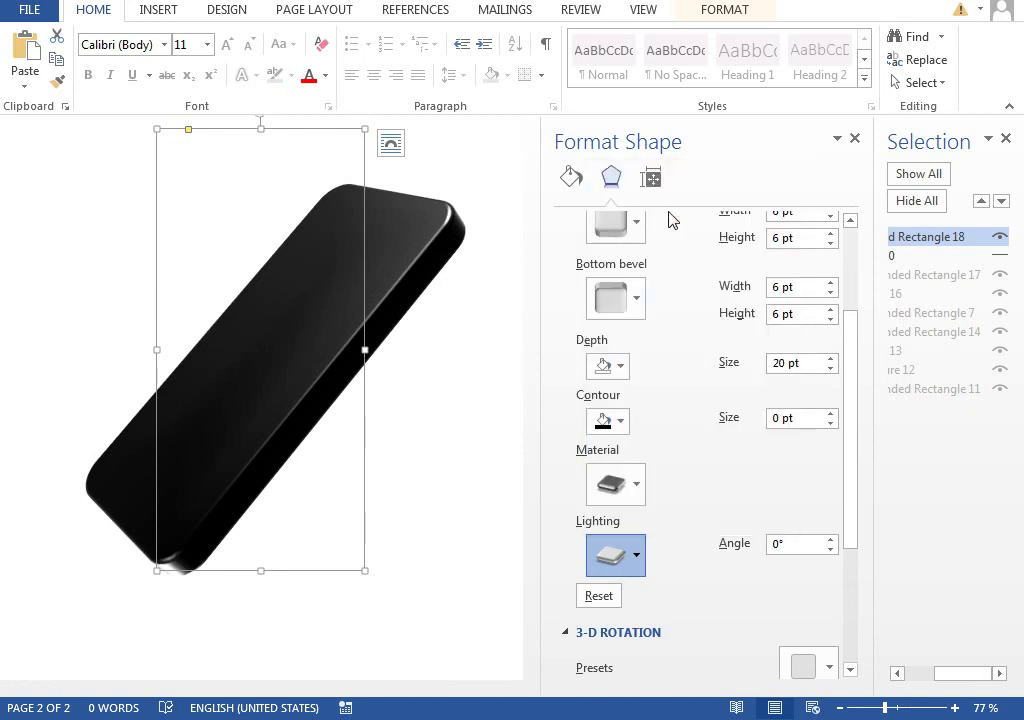
click(830, 540)
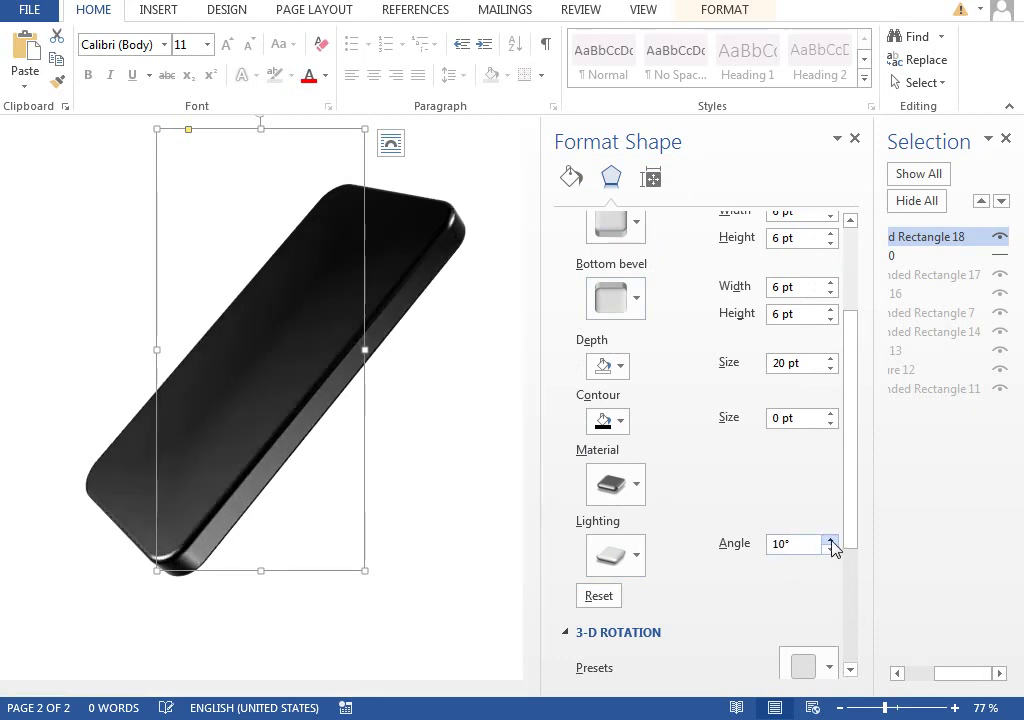
click(830, 540)
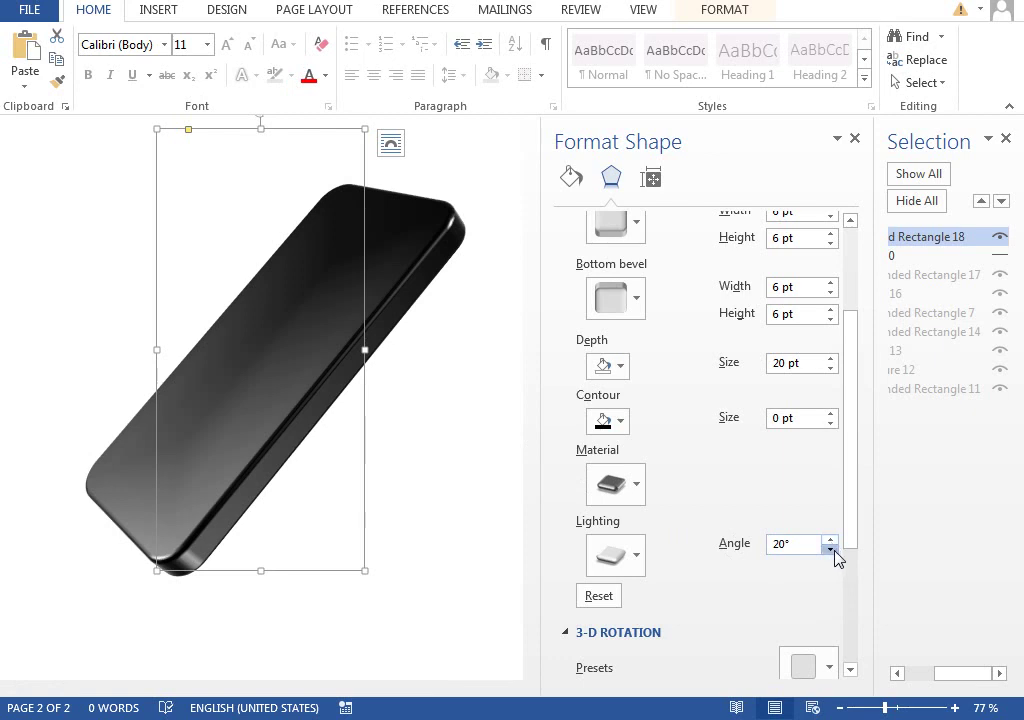
click(830, 549)
click(830, 540)
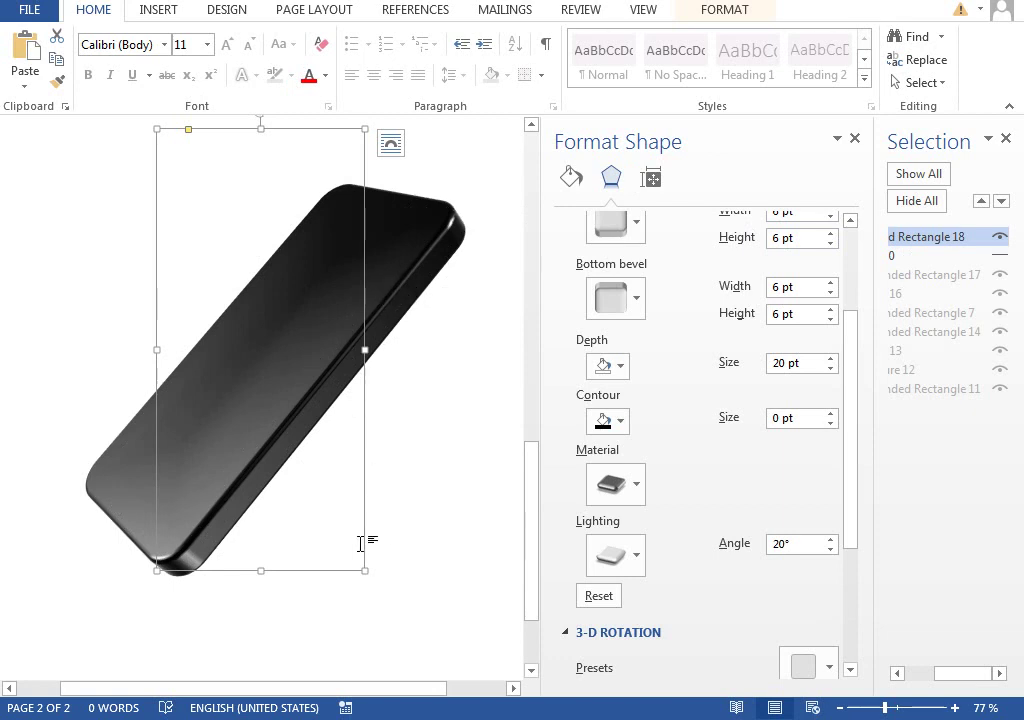
Select the phone screen picture and apply a Perspective 3-D rotation preset.
scroll(848, 440, up, 3)
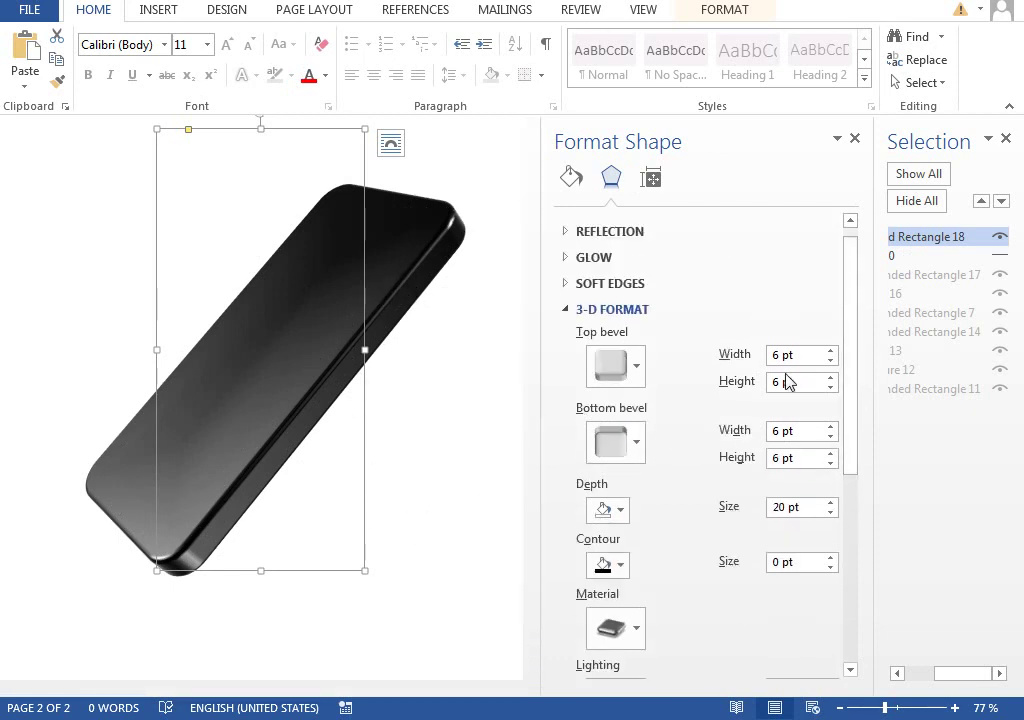
drag(850, 348, 866, 564)
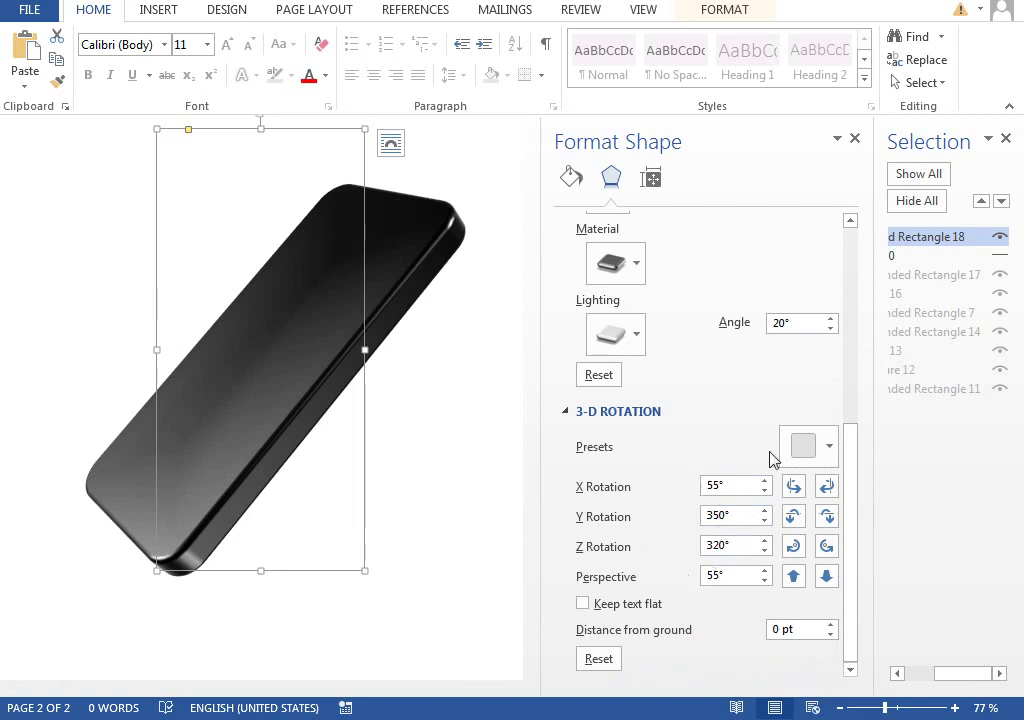
click(905, 256)
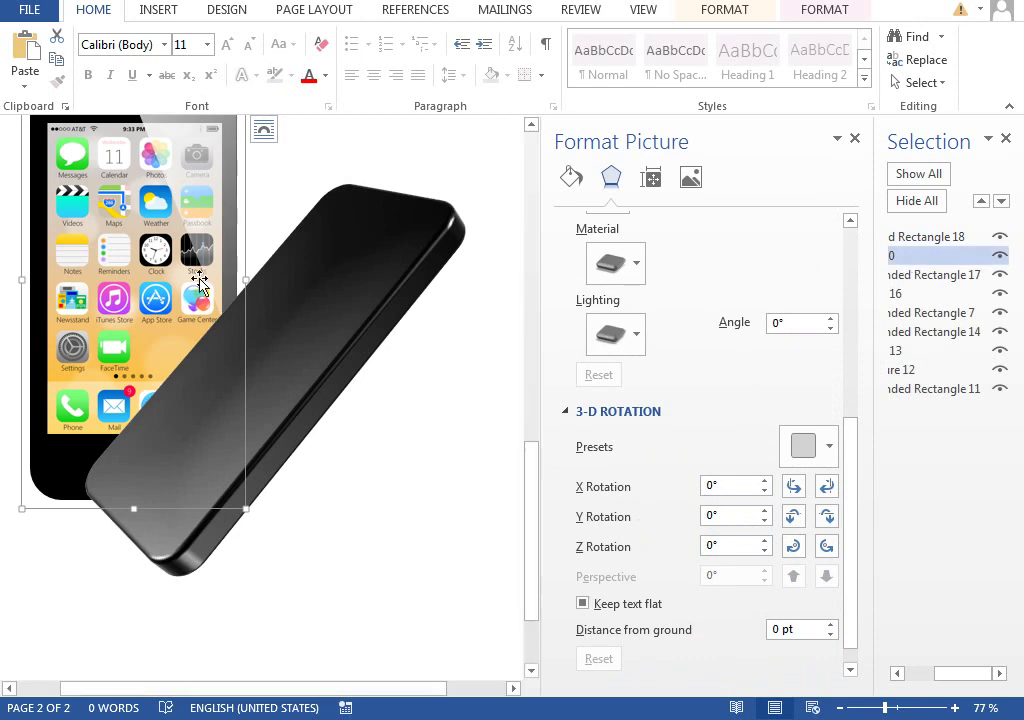
right_click(120, 268)
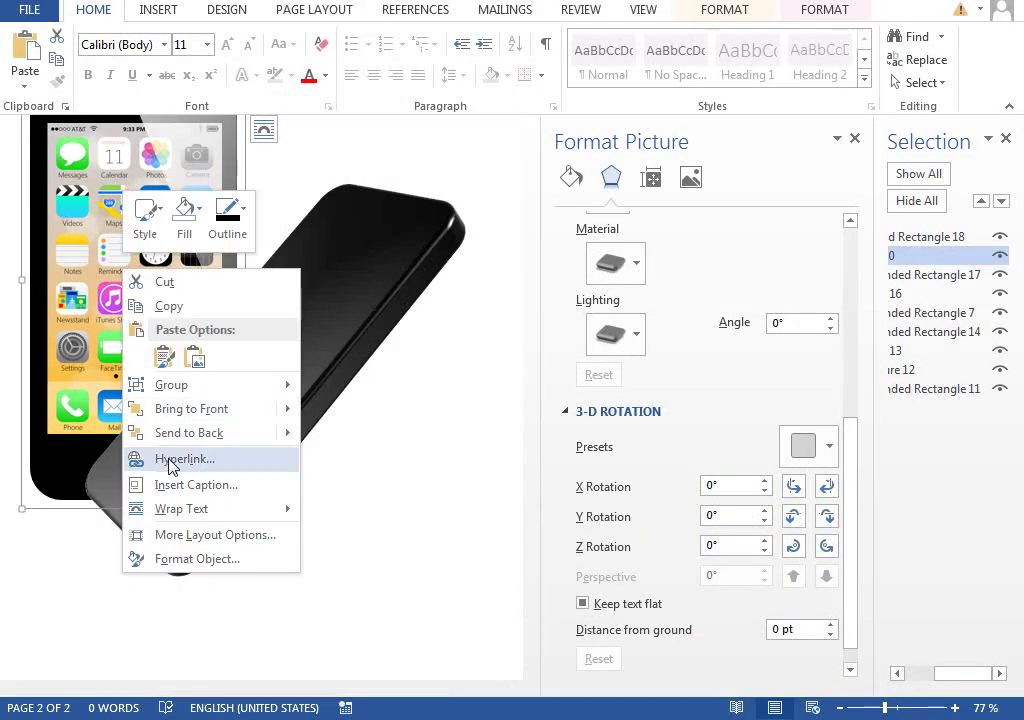
click(186, 412)
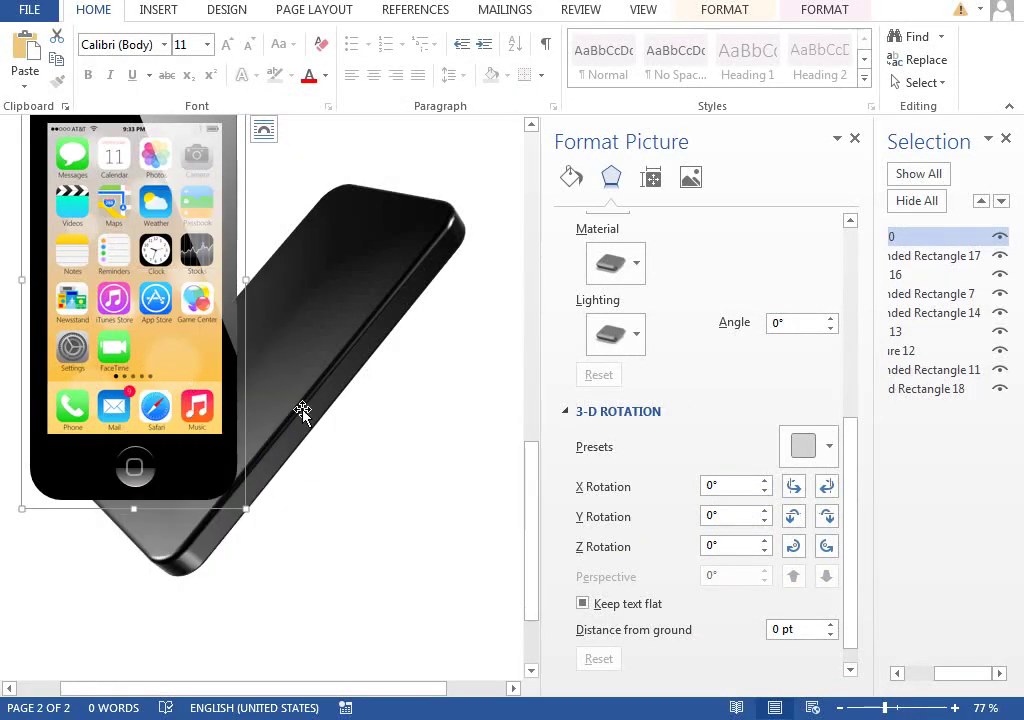
click(826, 448)
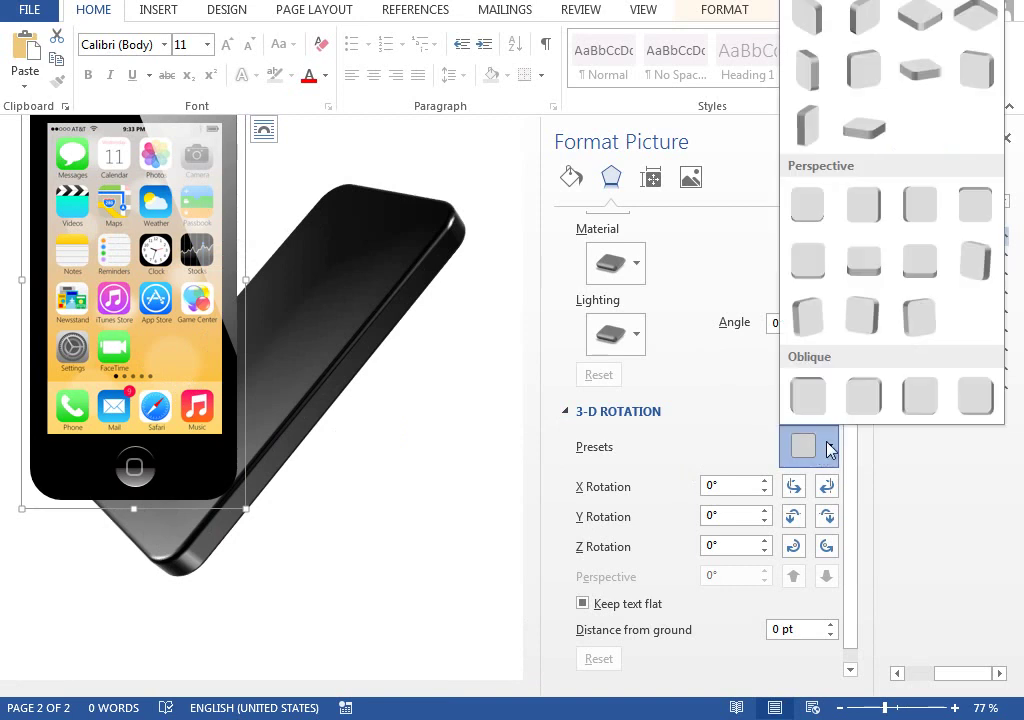
click(864, 262)
click(688, 490)
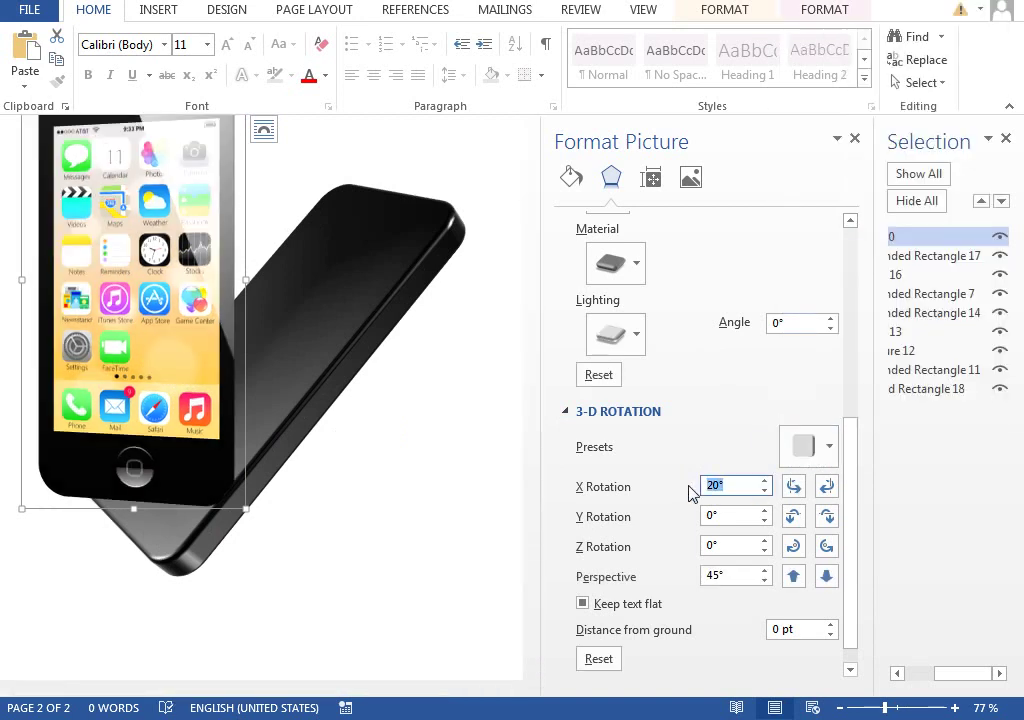
Set X 55°, Y 350°, Z 320°, perspective 55°, and place the screen on the body.
text(55)
key(Tab)
key(Tab)
key(Tab)
text(320)
key(Tab)
key(shift+Tab)
text(350)
key(Tab)
key(Tab)
key(Tab)
text(32)
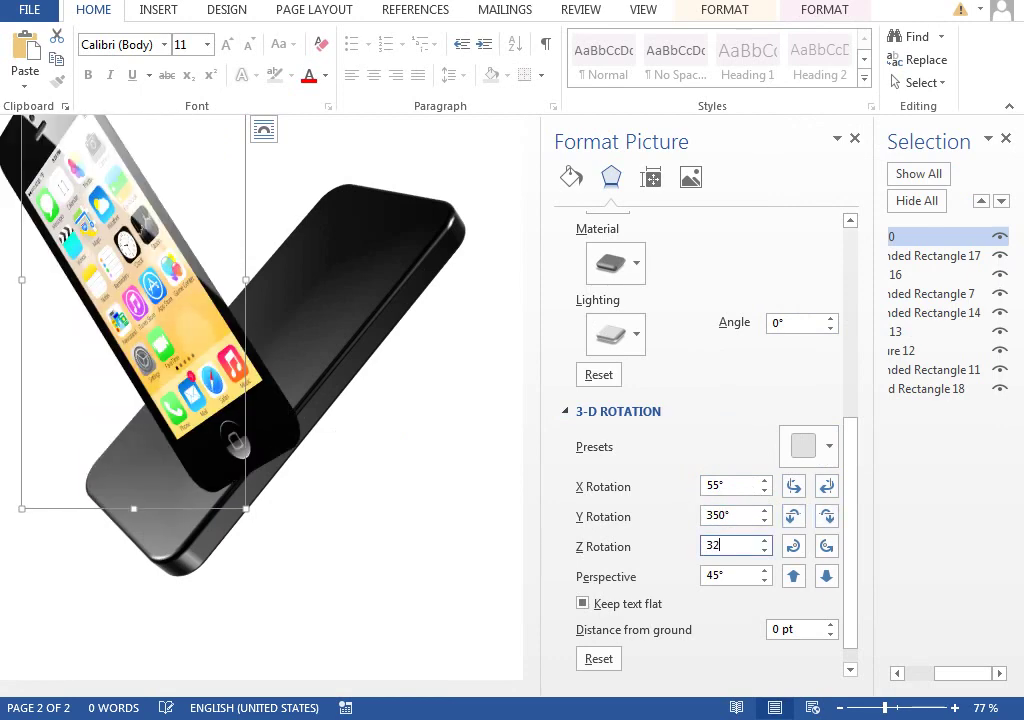
text(0)
key(Tab)
key(Tab)
key(Tab)
text(55)
key(Return)
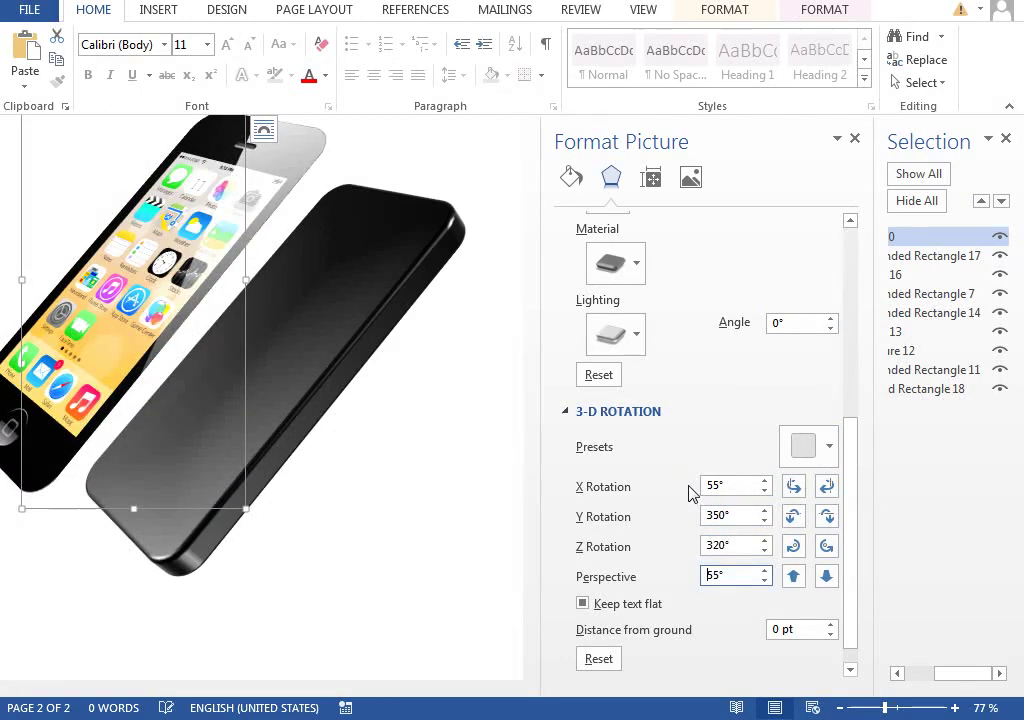
drag(250, 328, 370, 398)
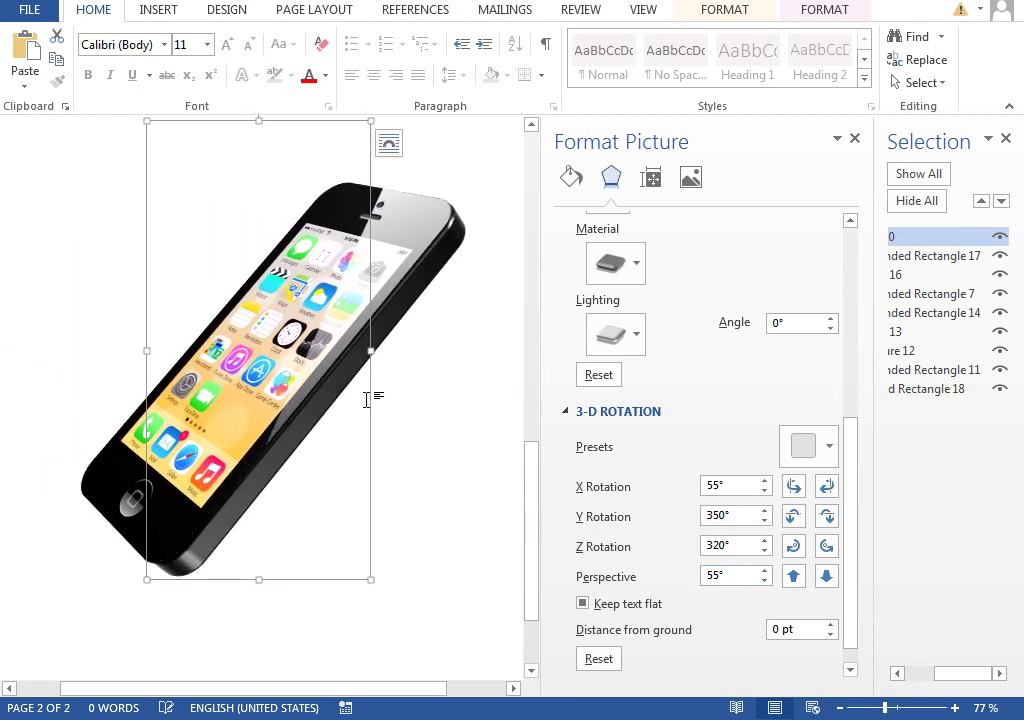
Enlarge the black phone body slightly down and left, and widen the settings pane.
click(409, 307)
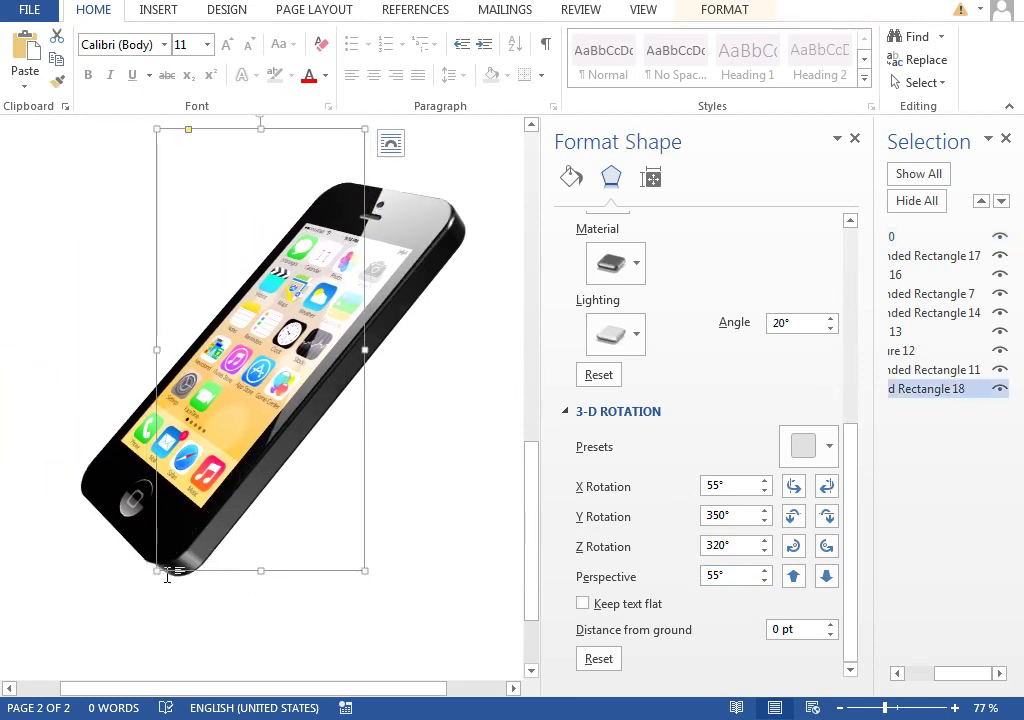
drag(158, 572, 153, 577)
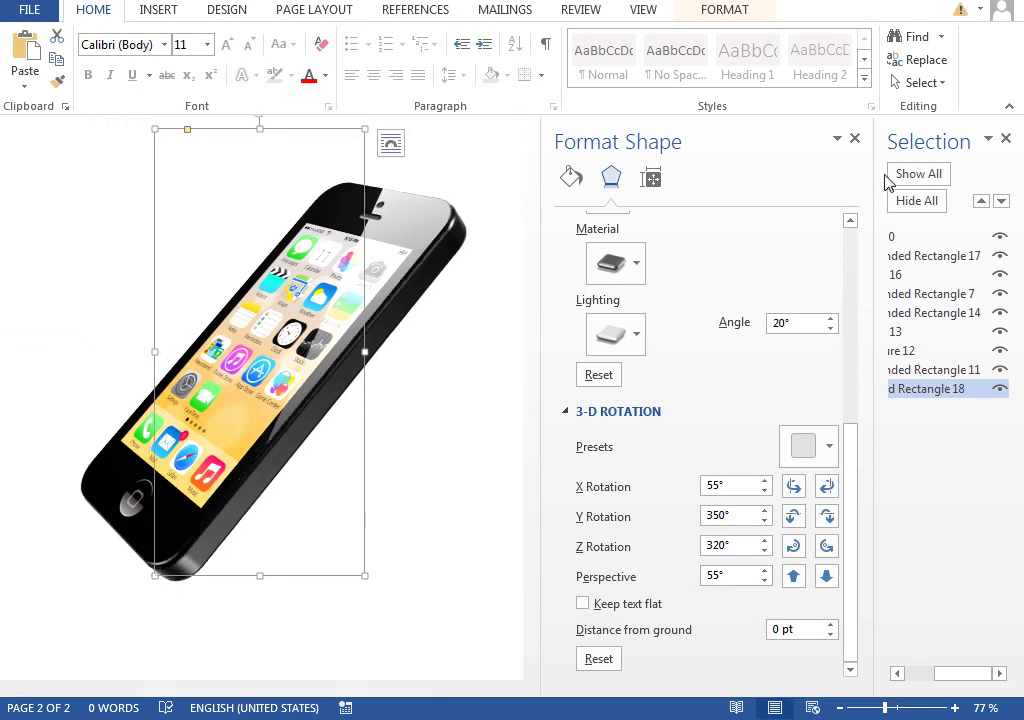
drag(542, 249, 638, 247)
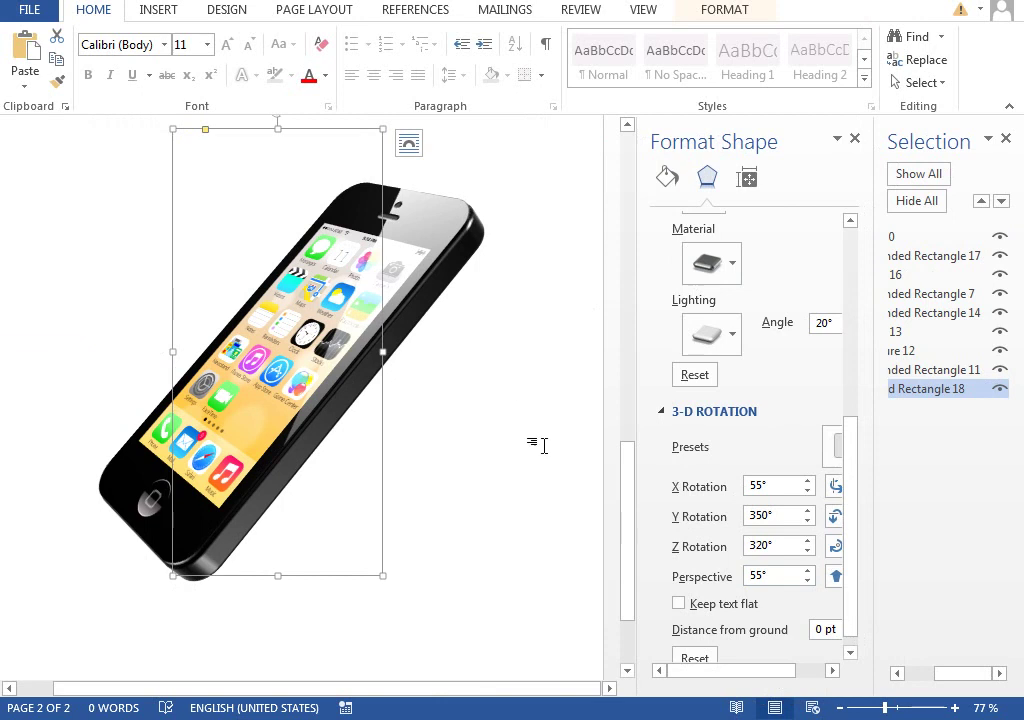
drag(848, 473, 852, 378)
drag(730, 672, 772, 670)
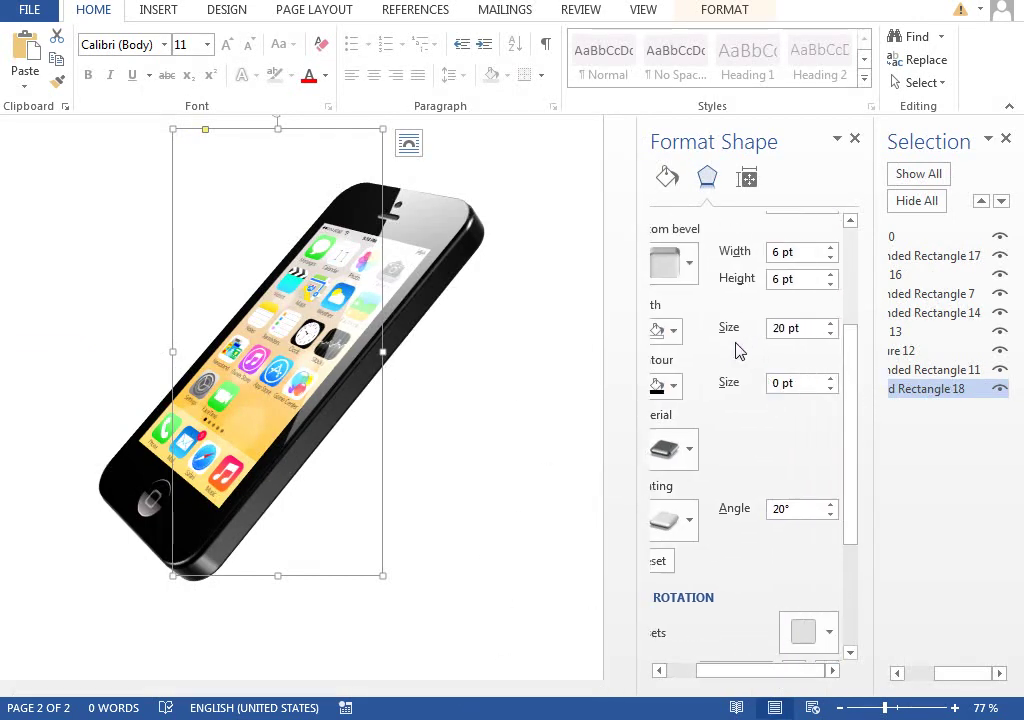
Change the phone body's depth from 20 pt to 18 pt.
drag(801, 330, 743, 330)
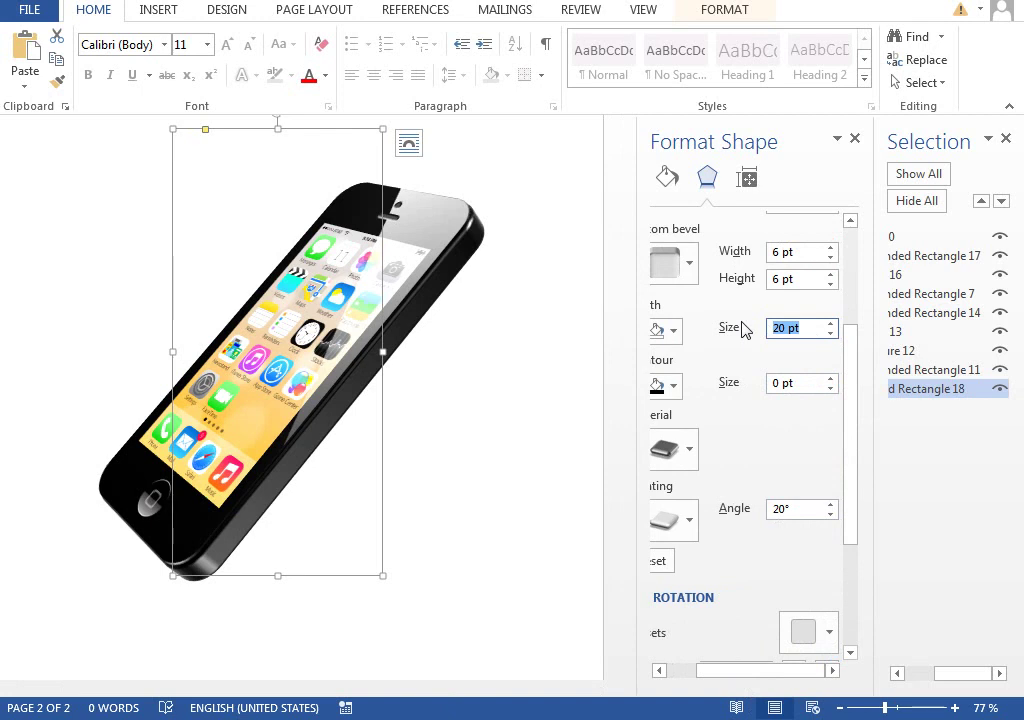
text(16)
key(BackSpace)
text(80)
key(BackSpace)
key(Return)
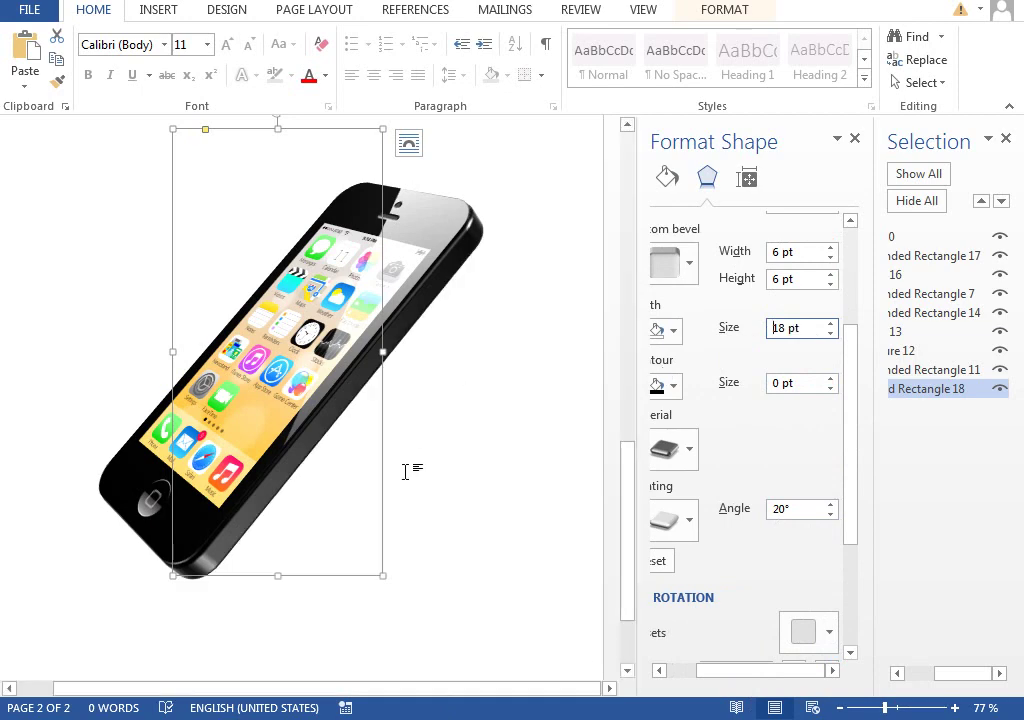
Set the phone body's contour size to 1 pt.
scroll(330, 655, up, 7)
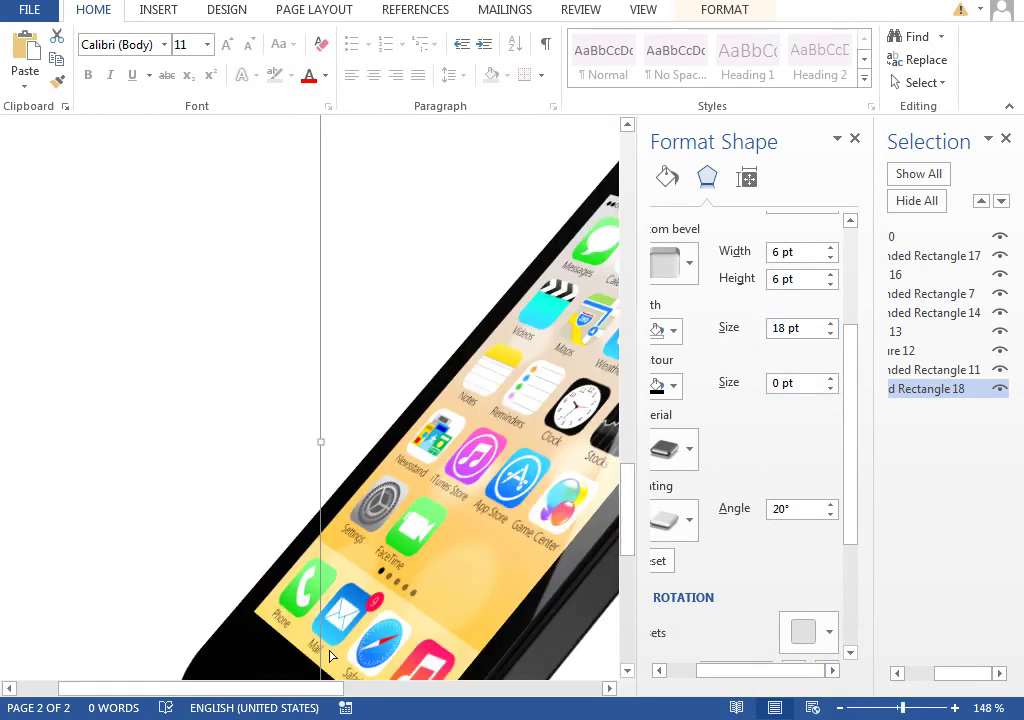
scroll(330, 655, down, 3)
drag(299, 686, 437, 688)
scroll(437, 613, up, 4)
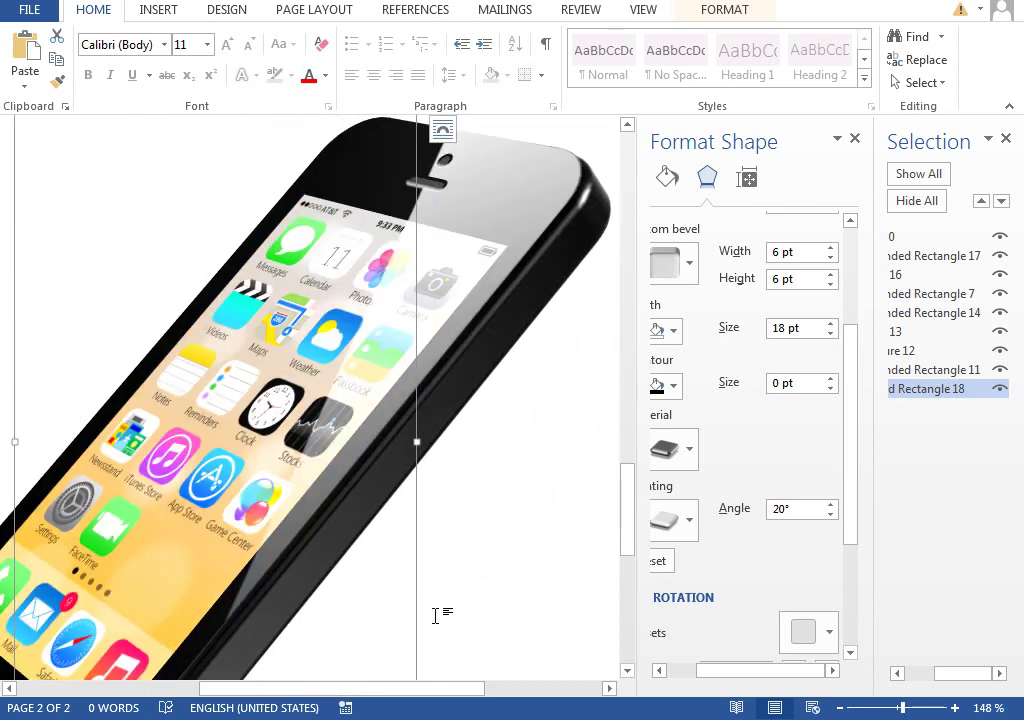
scroll(508, 470, down, 5)
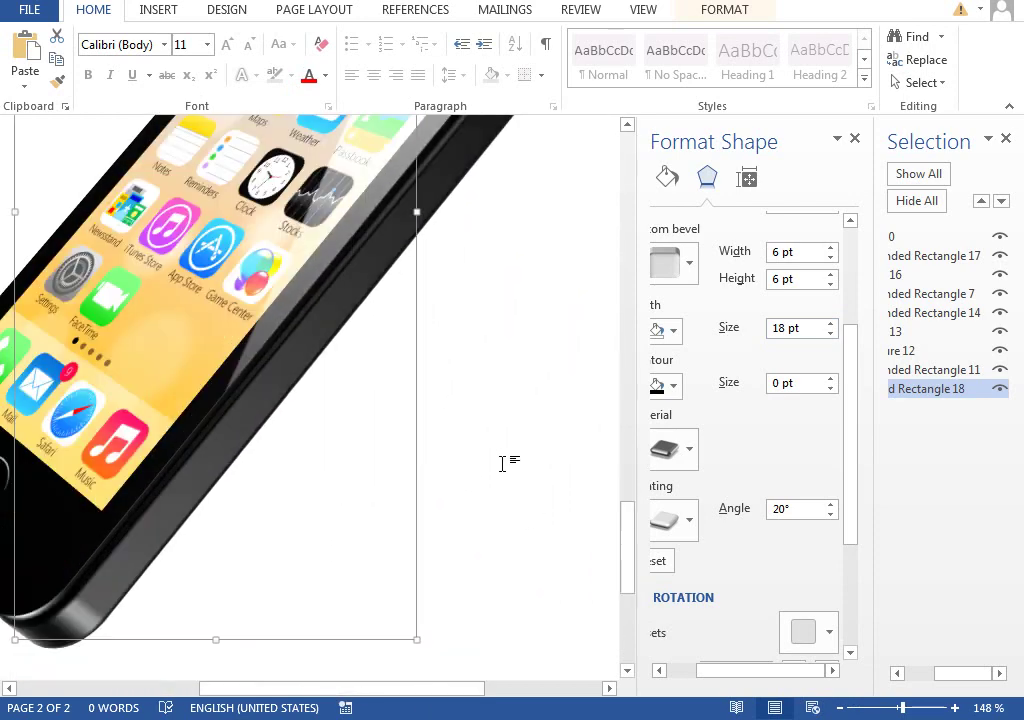
drag(347, 689, 334, 660)
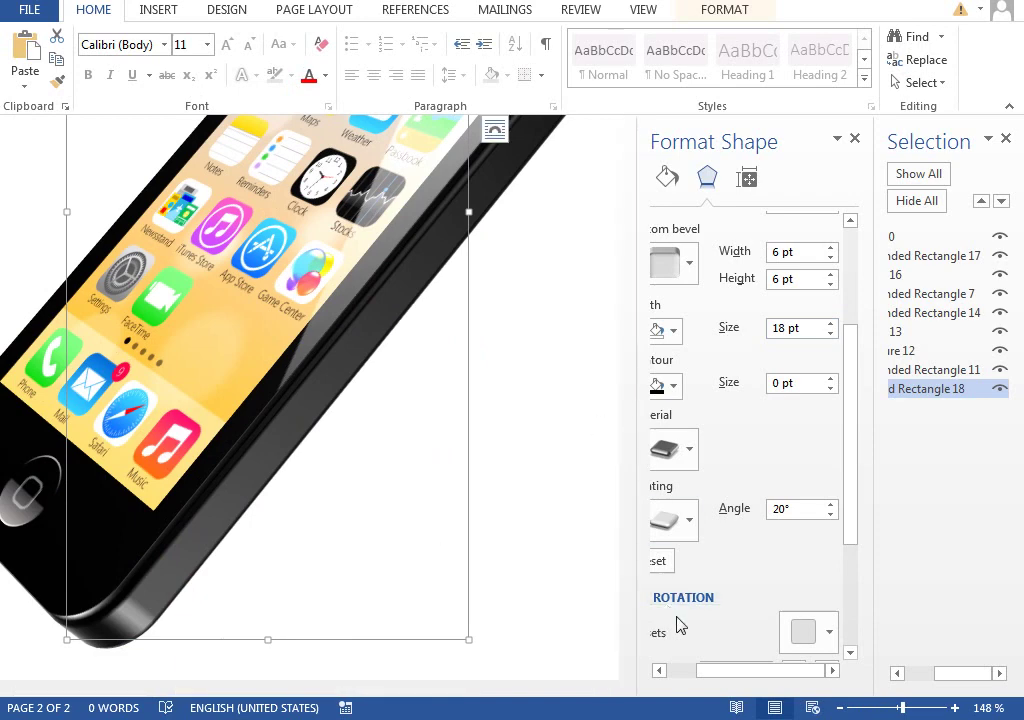
drag(638, 610, 540, 600)
drag(160, 695, 213, 690)
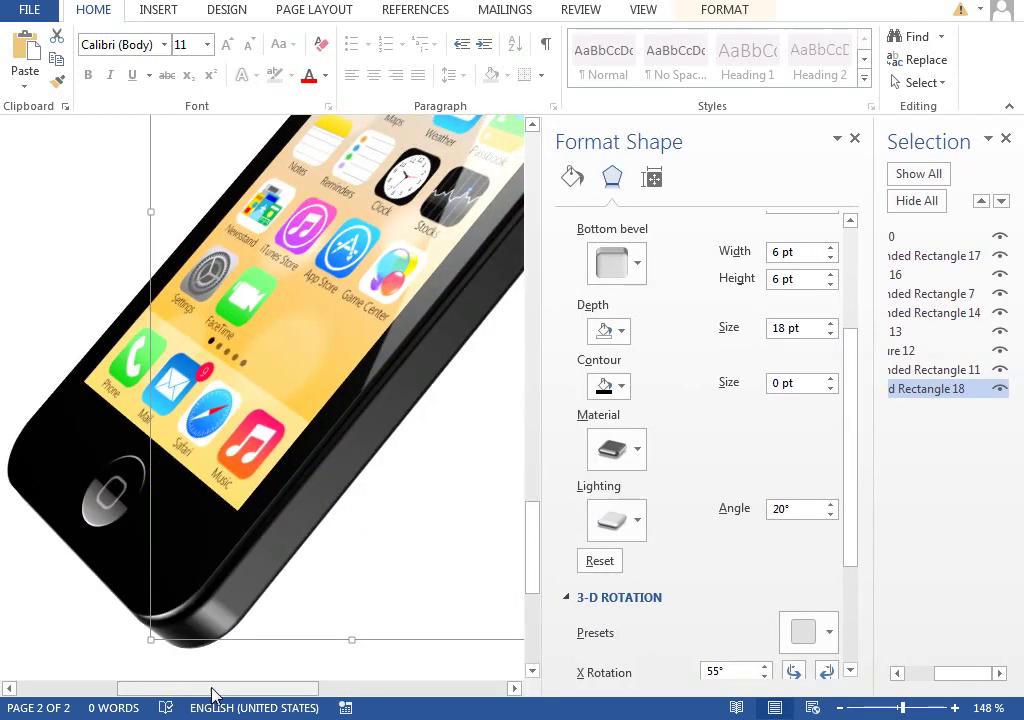
Change the contour colour from a light shade to dark grey.
click(622, 387)
click(629, 484)
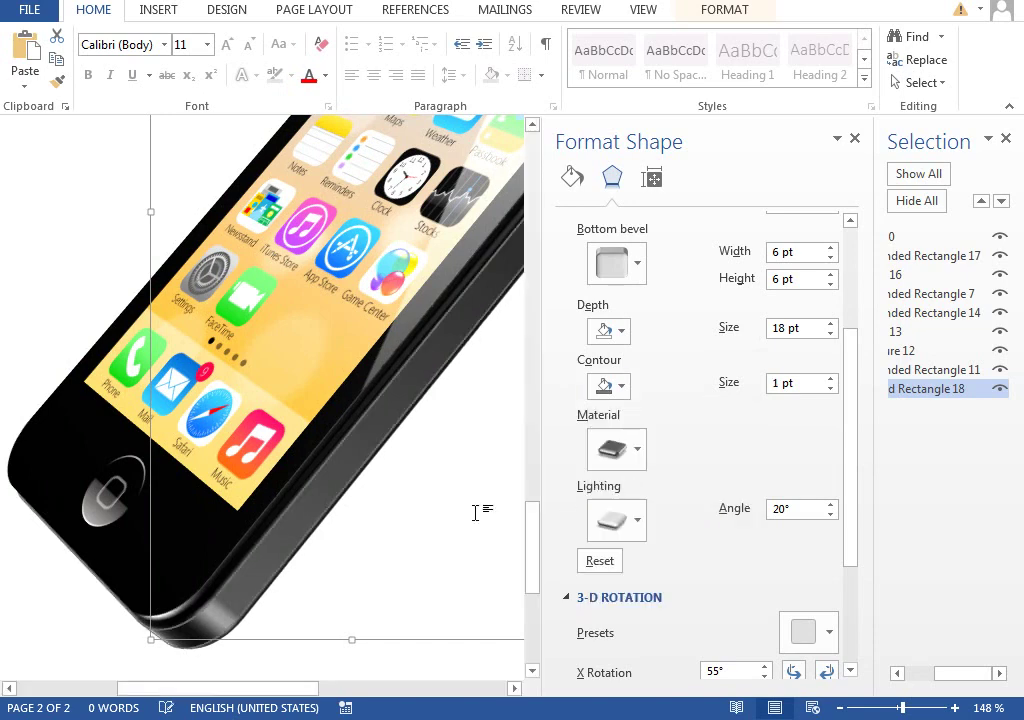
drag(251, 689, 338, 690)
scroll(426, 353, up, 3)
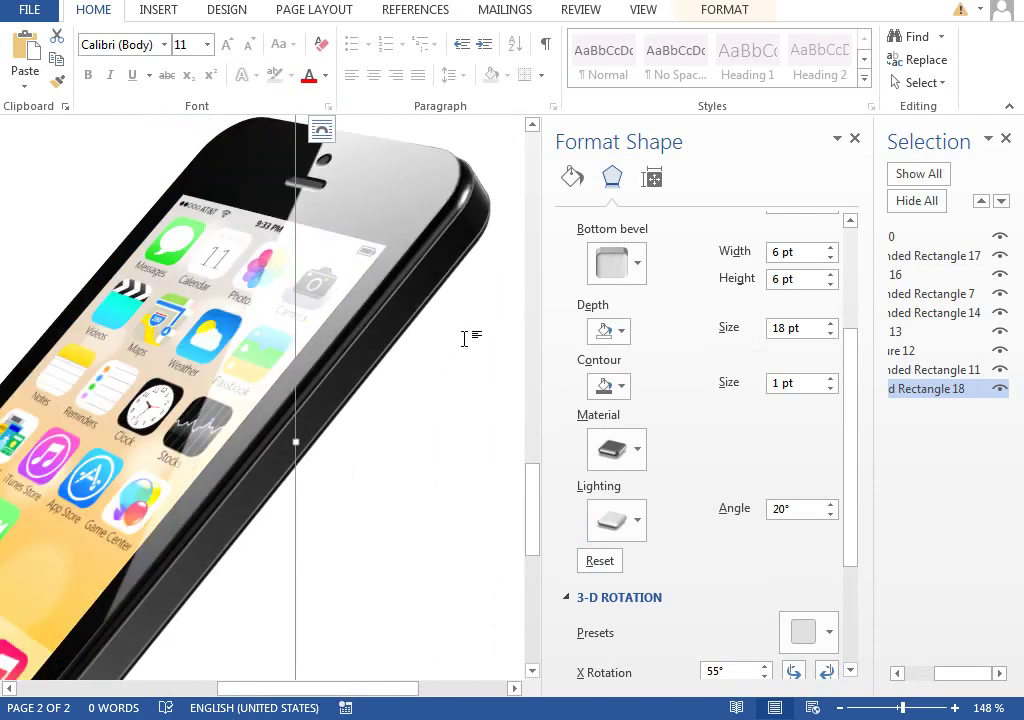
drag(907, 712, 896, 712)
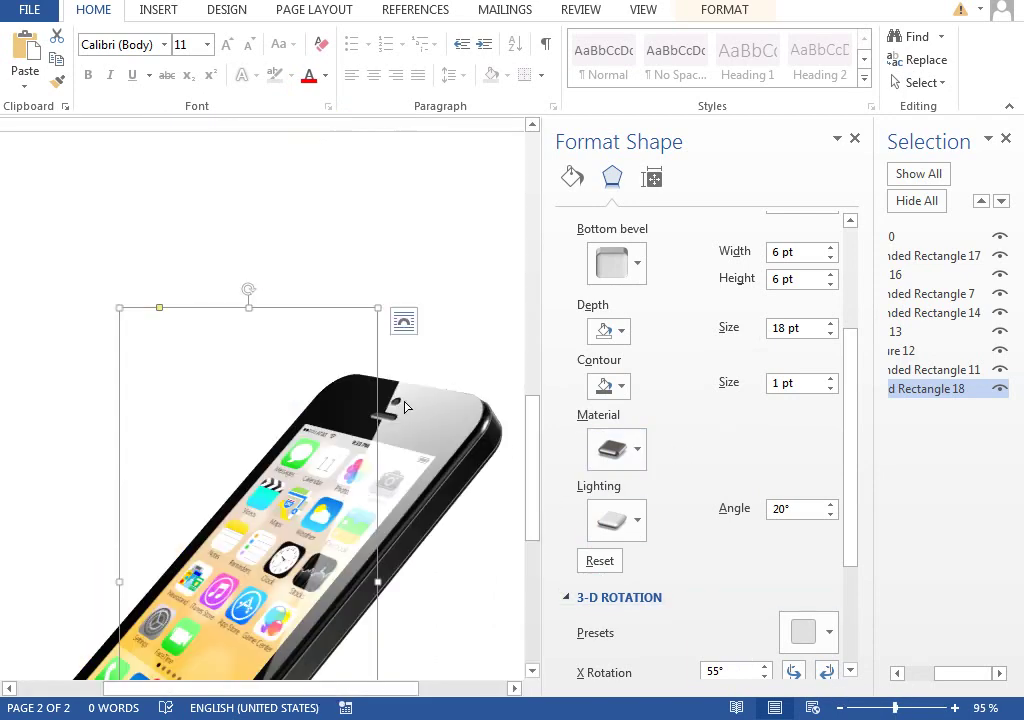
scroll(400, 407, down, 5)
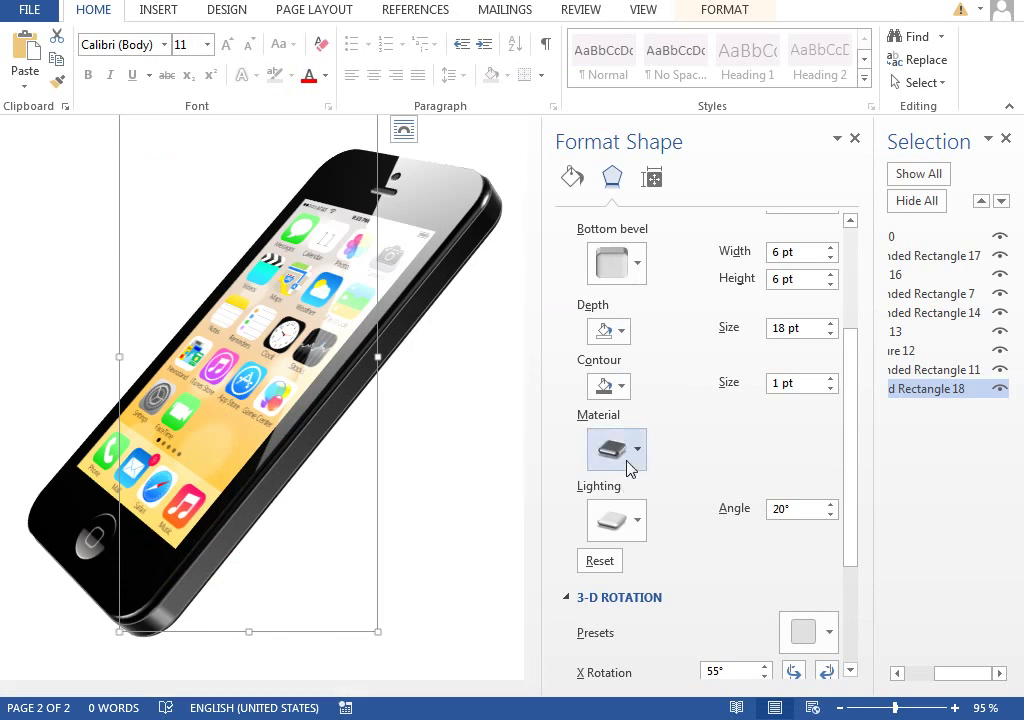
click(612, 390)
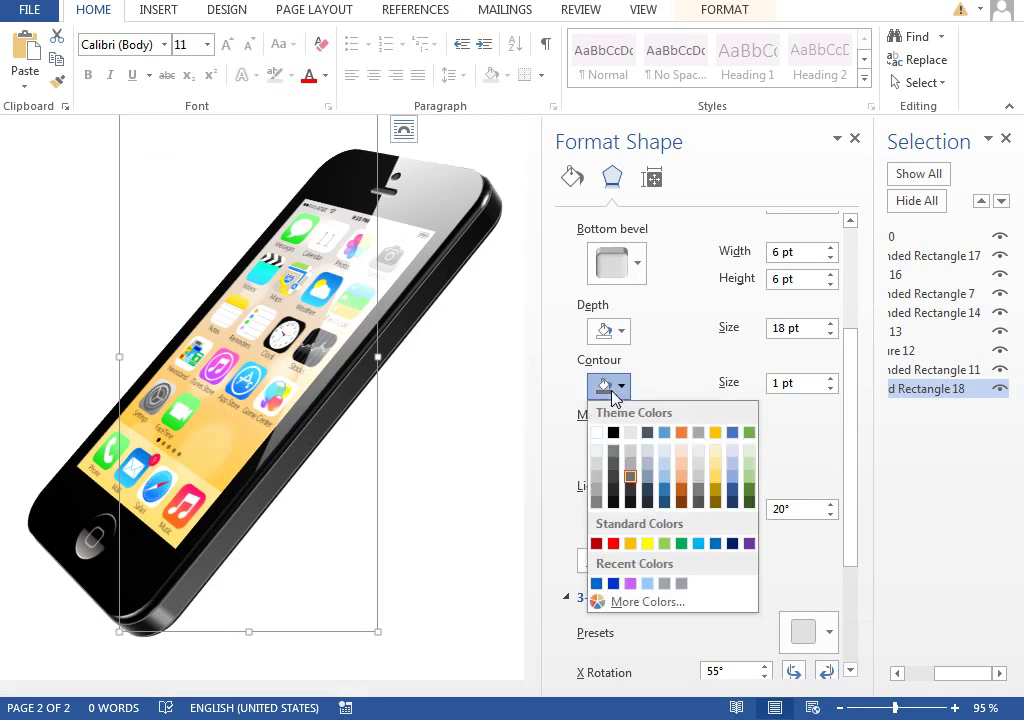
click(614, 478)
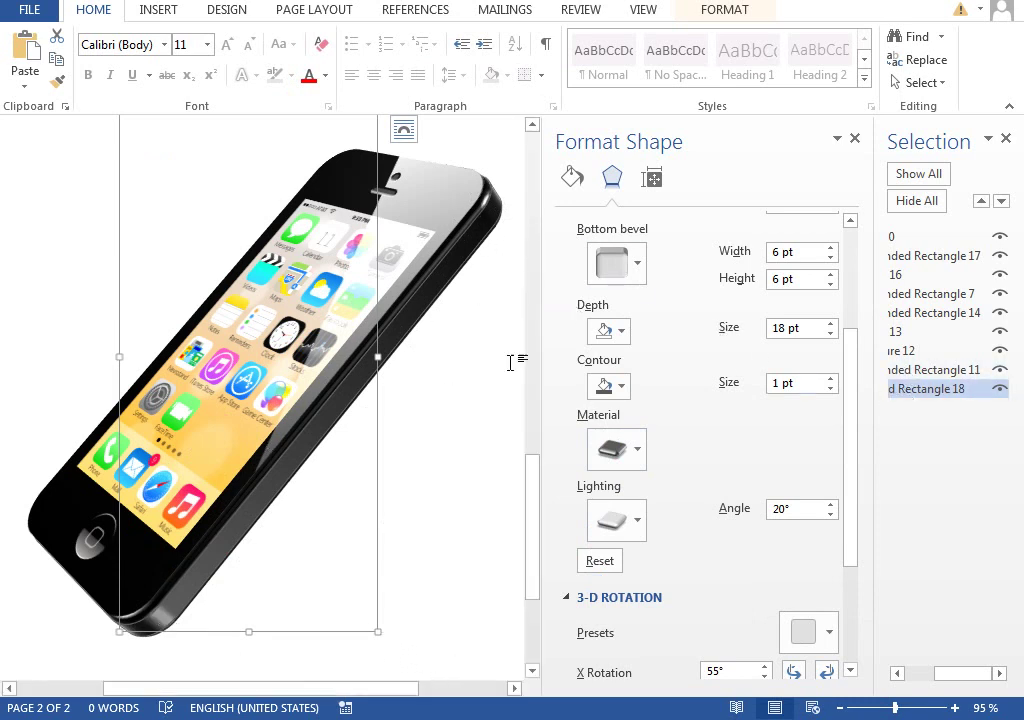
Enlarge the phone body a little and zoom out to 66% to view the whole phone.
scroll(539, 441, up, 3)
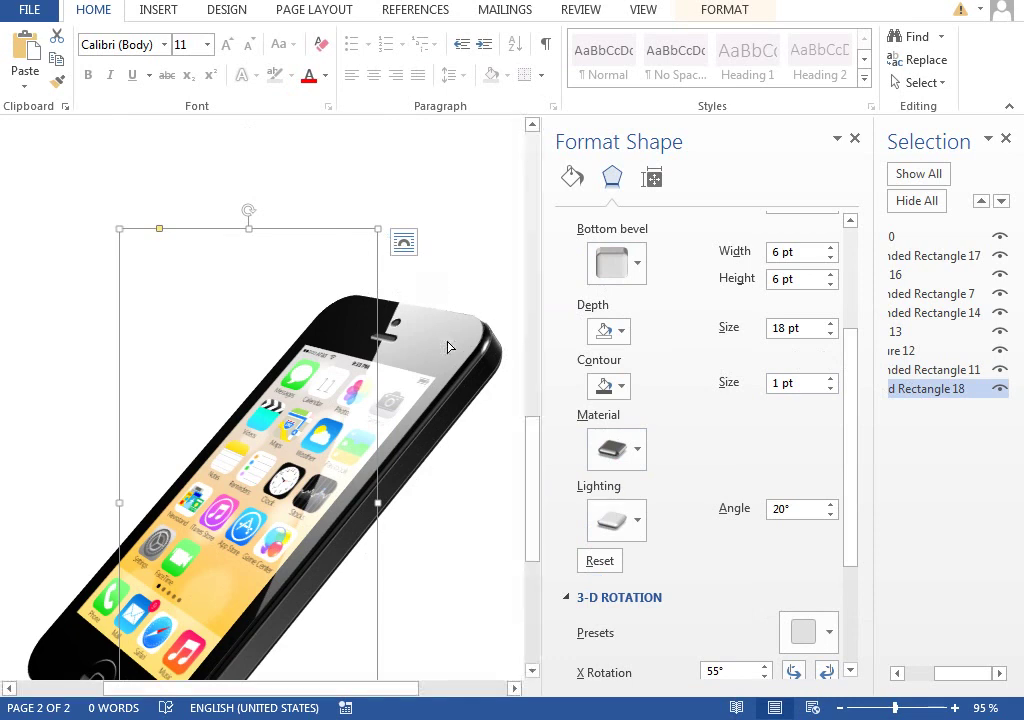
drag(378, 228, 338, 229)
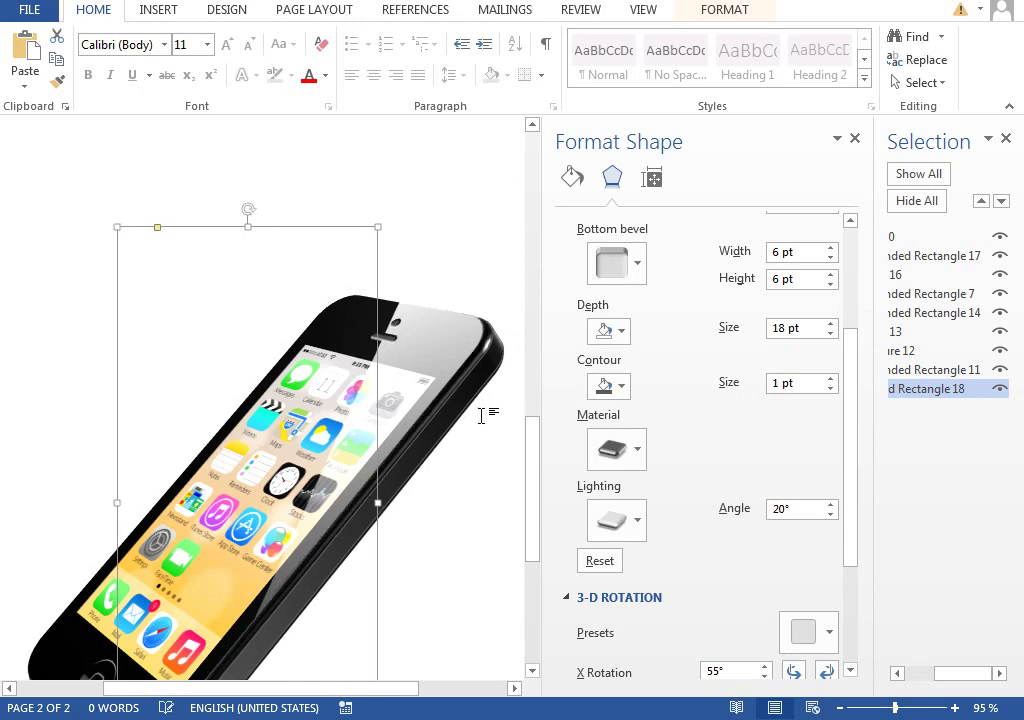
drag(533, 464, 536, 493)
click(880, 710)
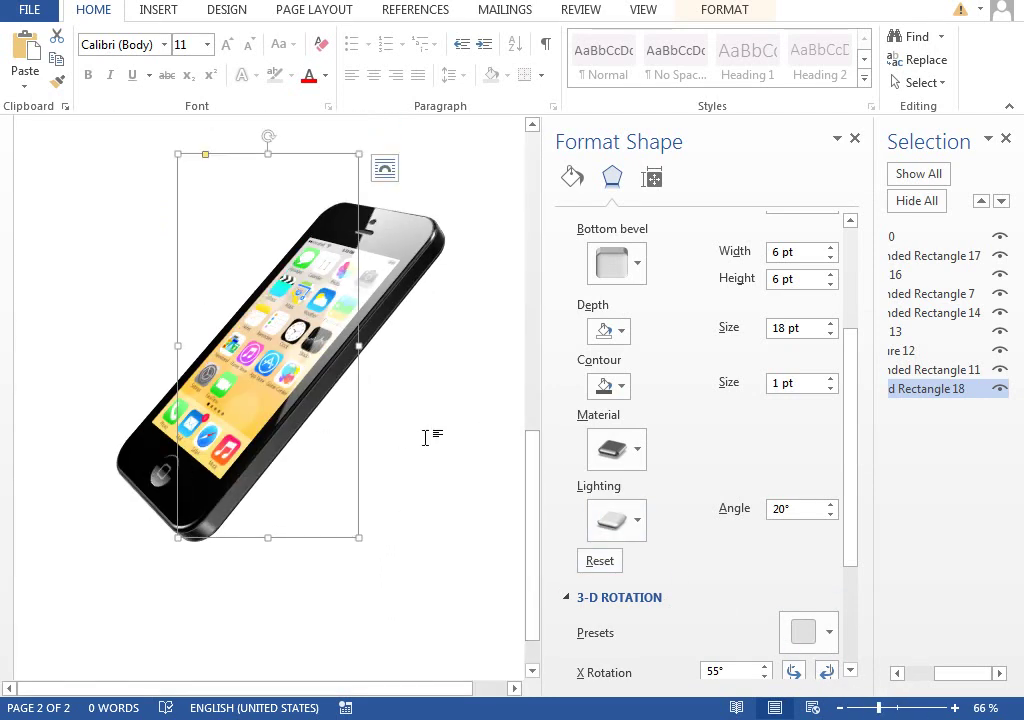
drag(384, 689, 420, 689)
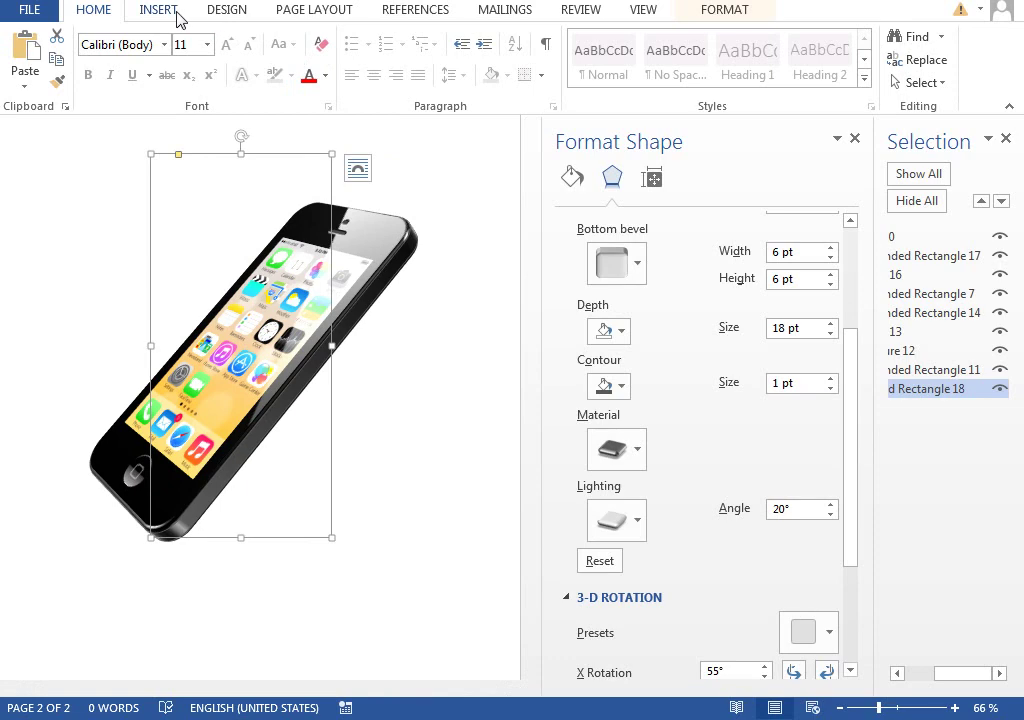
Draw a triangular freeform shadow shape from the phone's lower-left corner.
click(168, 12)
click(276, 60)
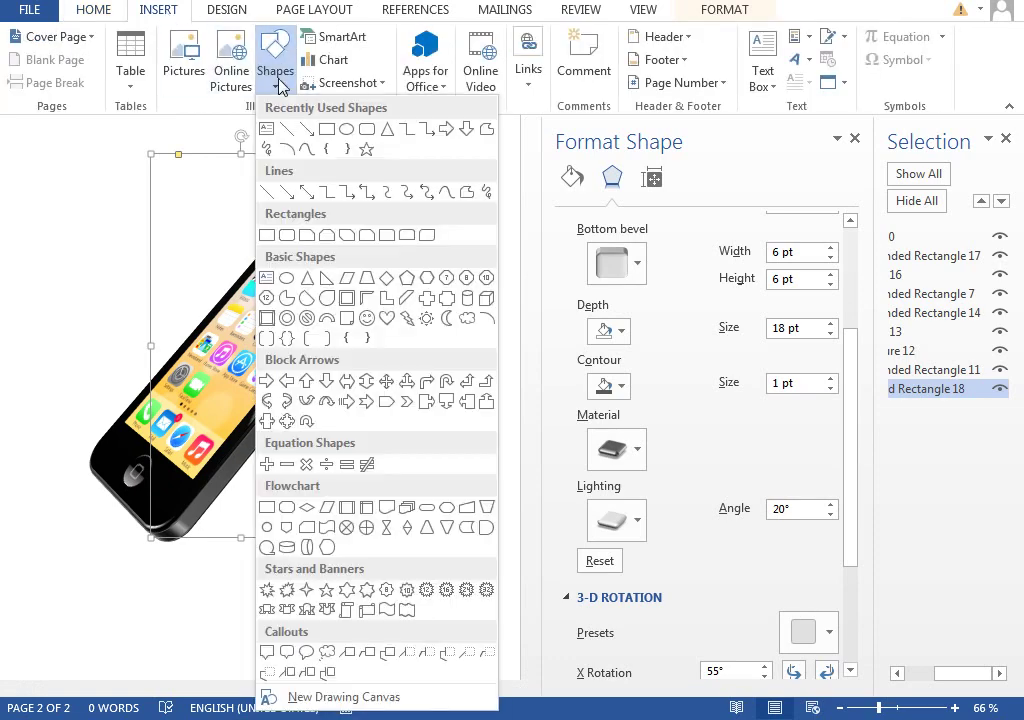
click(464, 194)
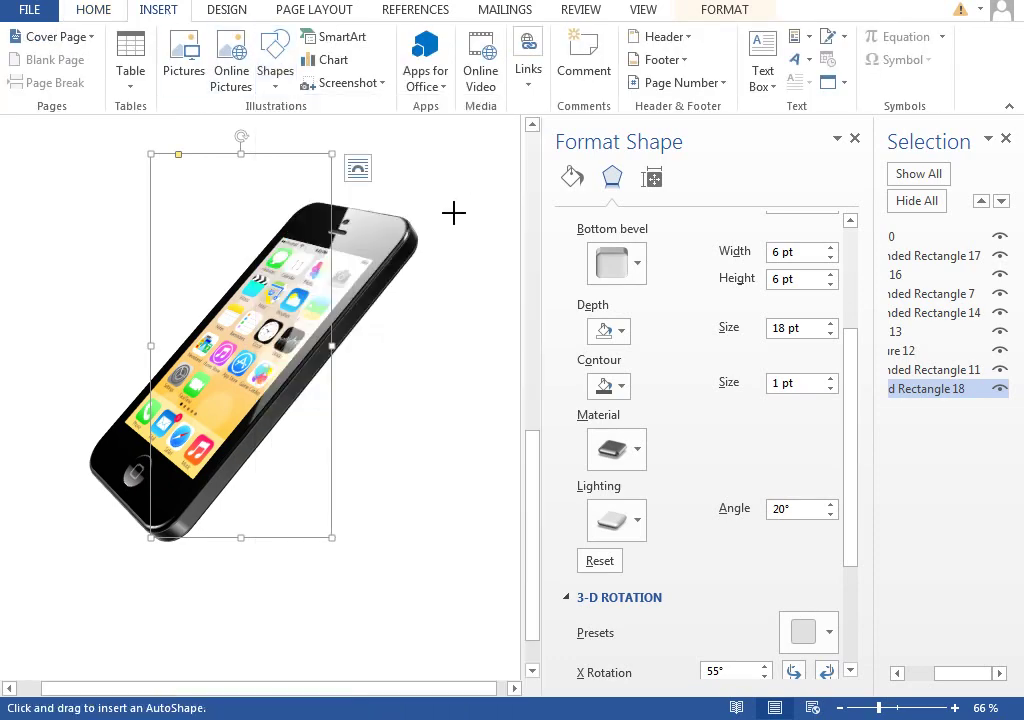
click(87, 469)
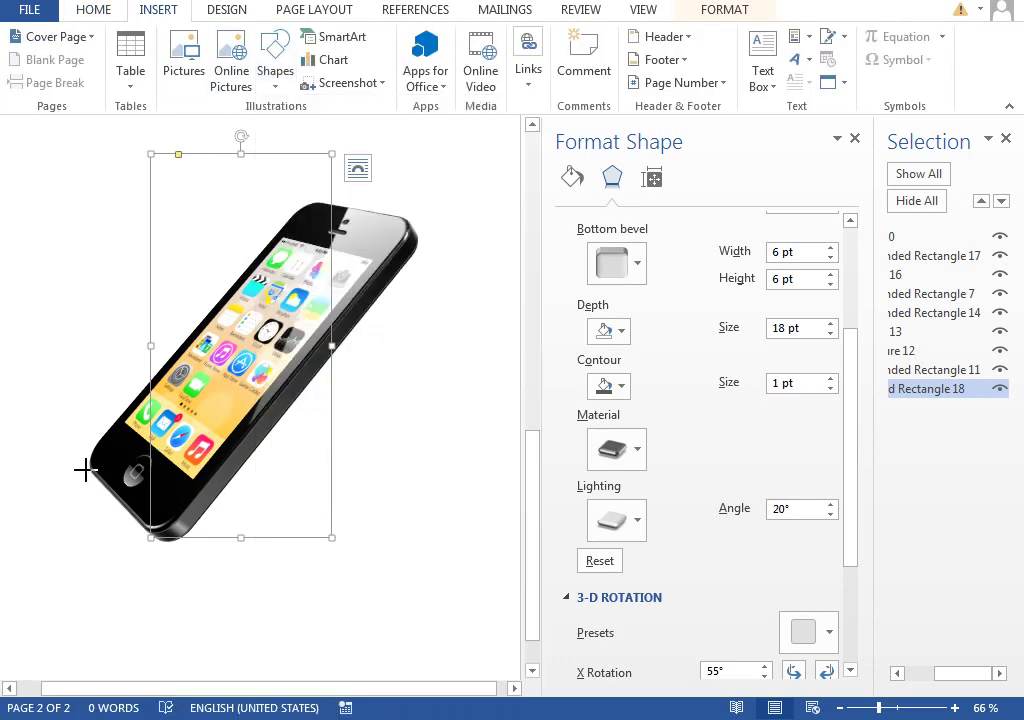
click(507, 577)
click(345, 262)
click(86, 466)
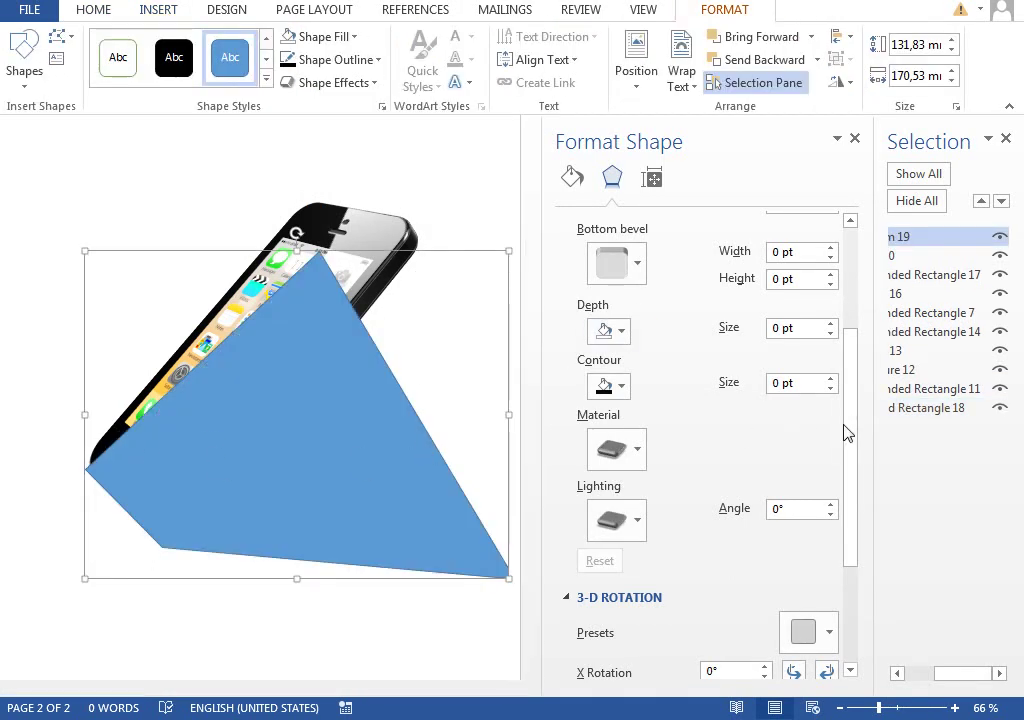
Give the shadow a gradient fill, removing the extra middle stop and making the end stop dark grey.
scroll(818, 434, up, 3)
click(574, 182)
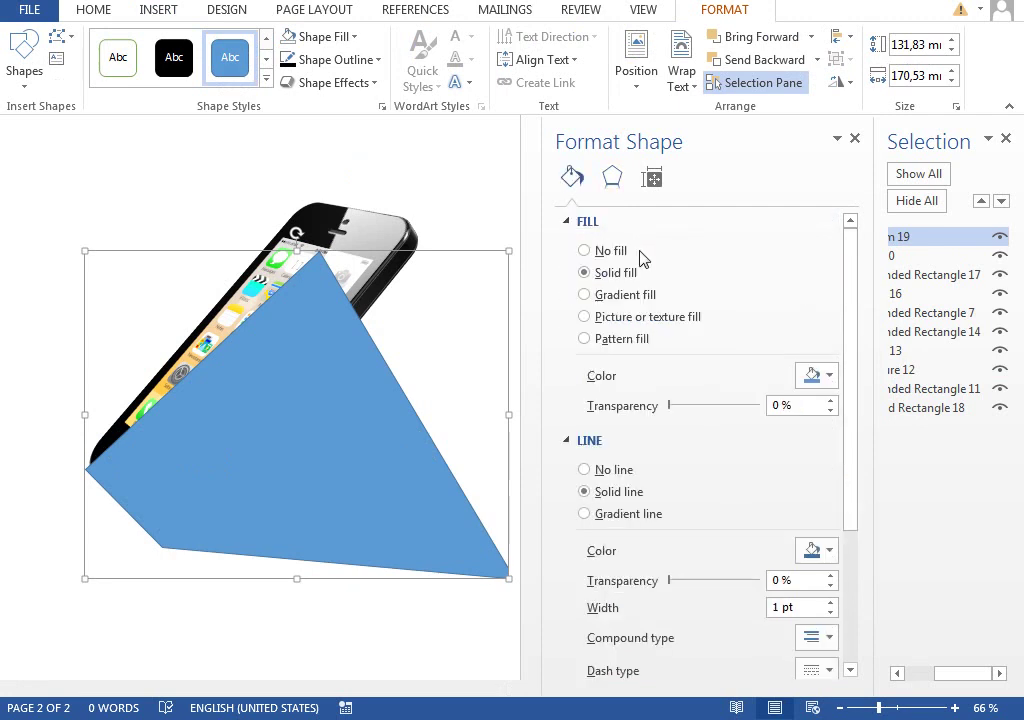
click(614, 297)
drag(660, 517, 700, 580)
click(816, 553)
click(823, 597)
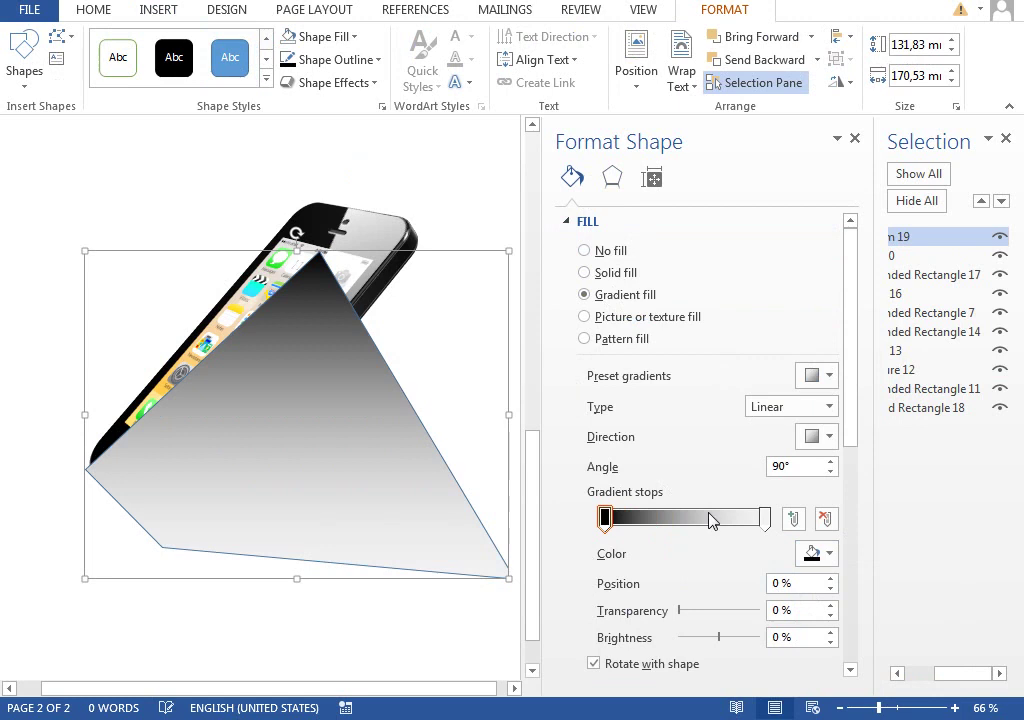
click(765, 517)
click(813, 554)
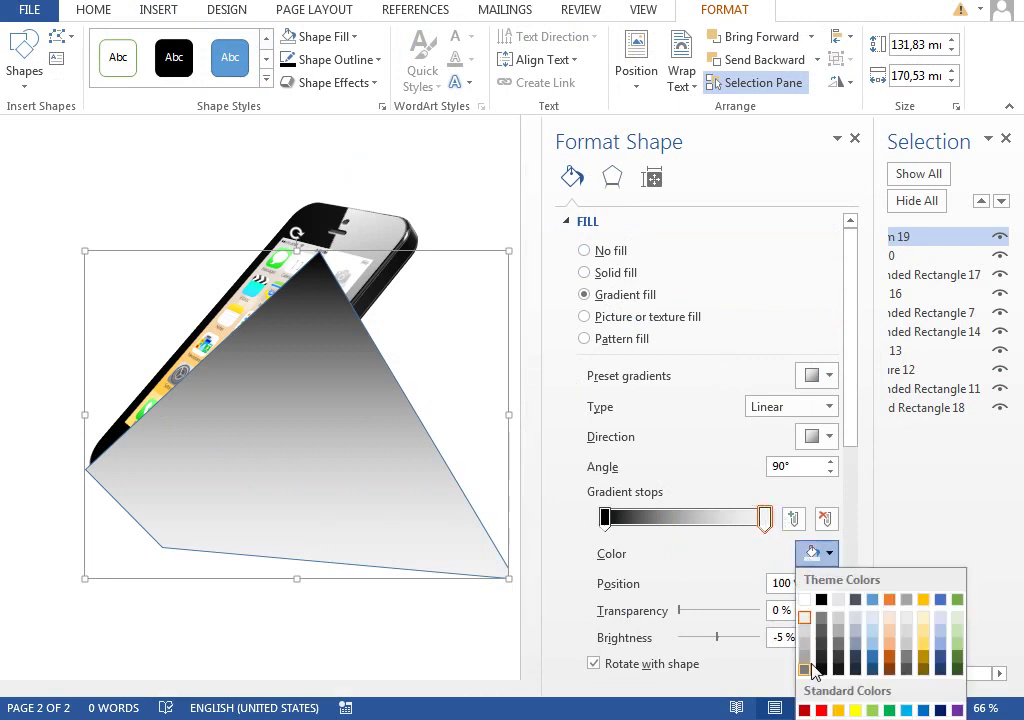
click(838, 643)
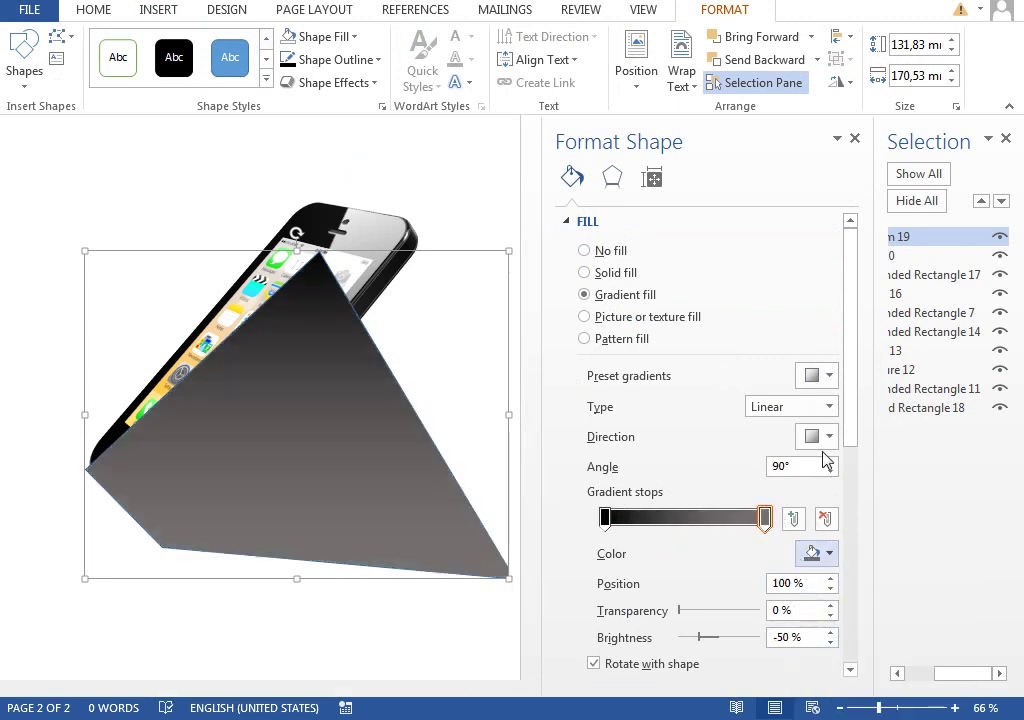
Make the gradient end light peach orange and set the gradient angle to 300°.
click(830, 472)
click(830, 472)
click(830, 472)
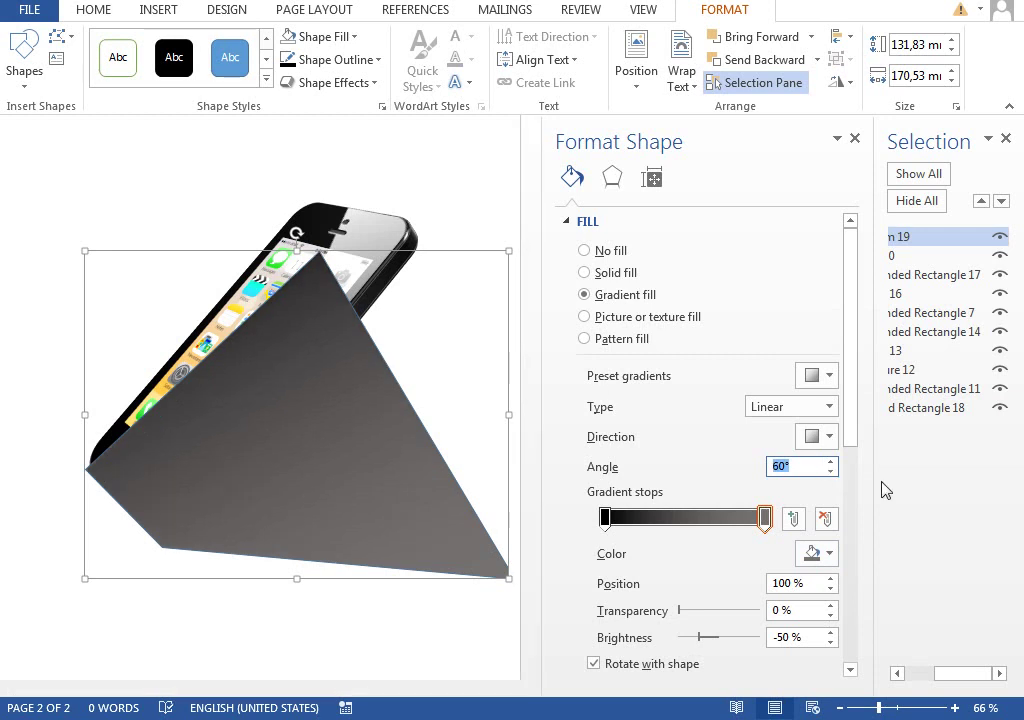
click(828, 556)
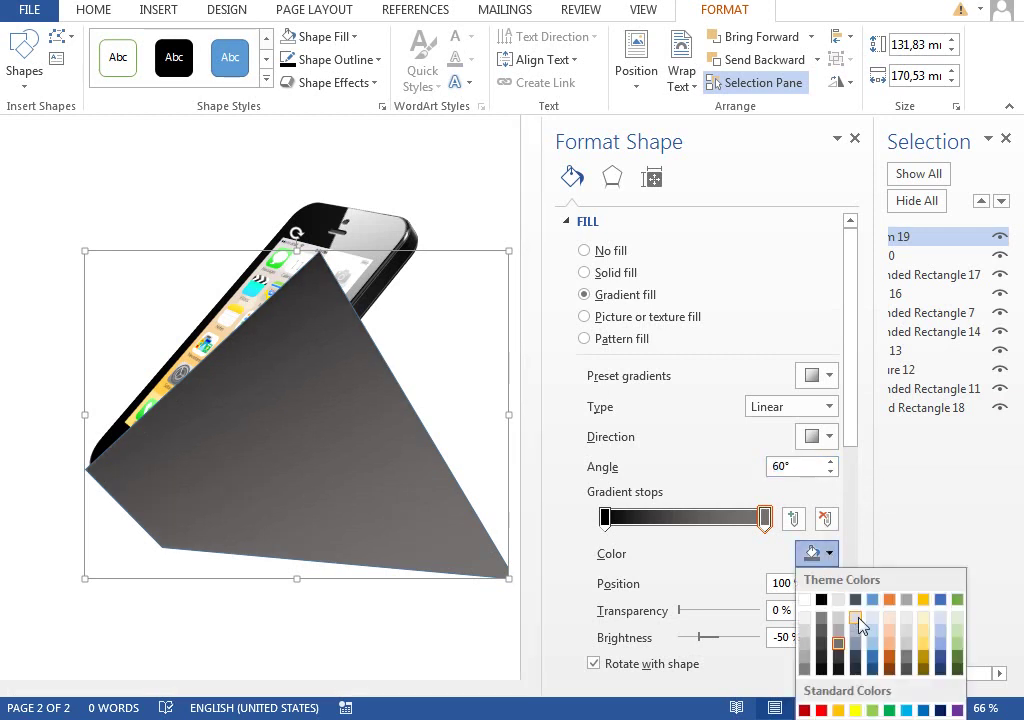
click(887, 645)
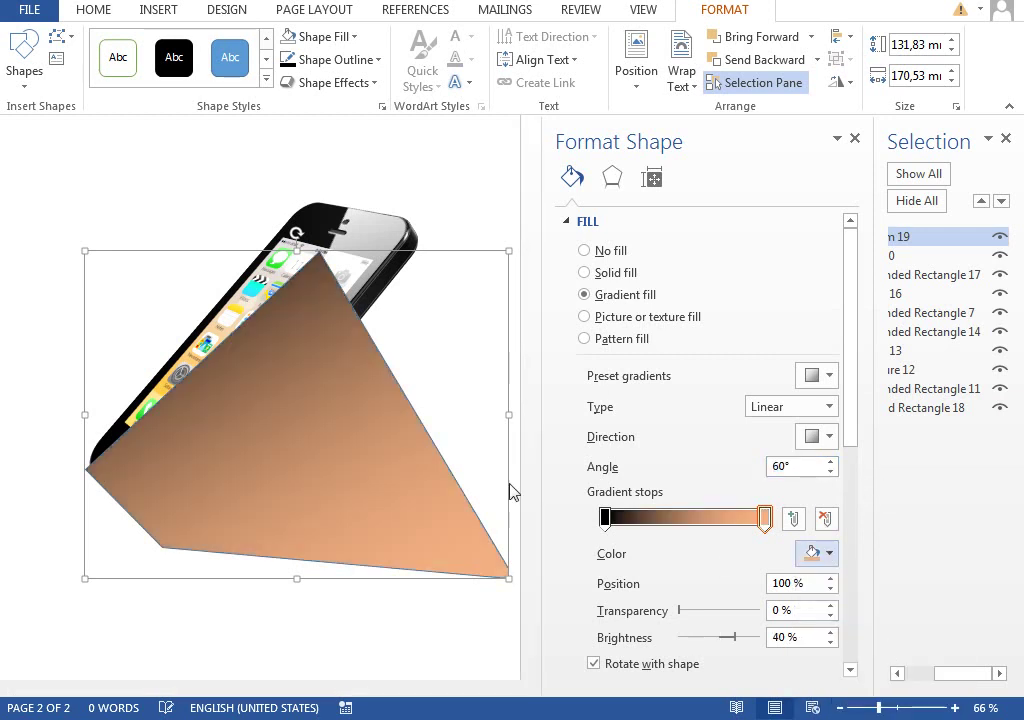
click(829, 462)
click(829, 462)
click(829, 462)
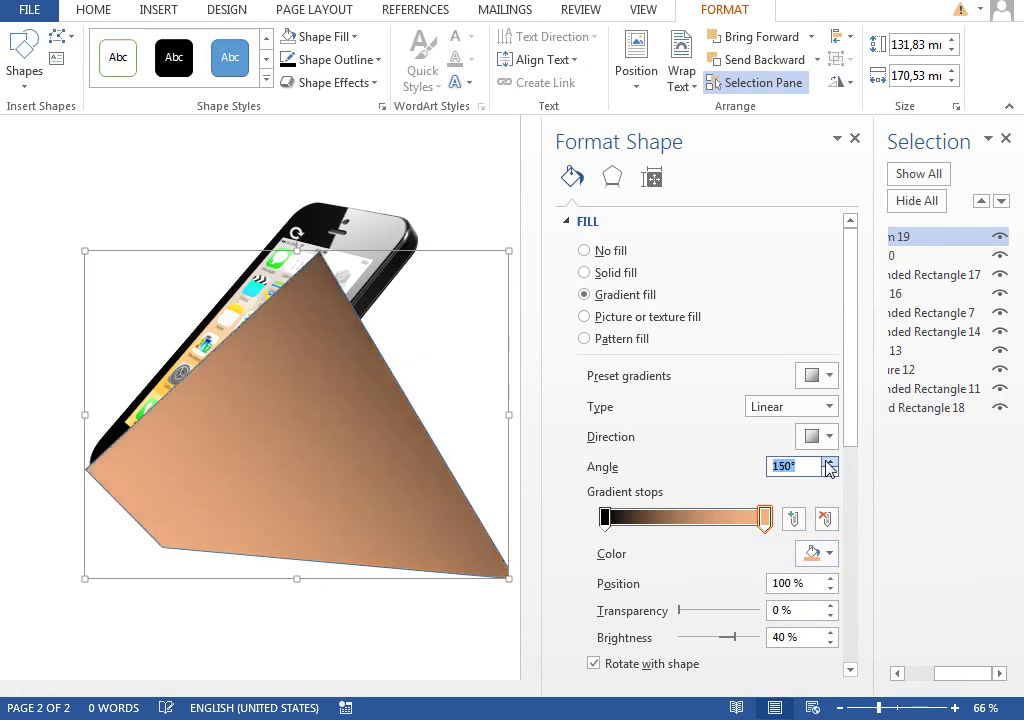
click(829, 462)
drag(829, 462, 829, 462)
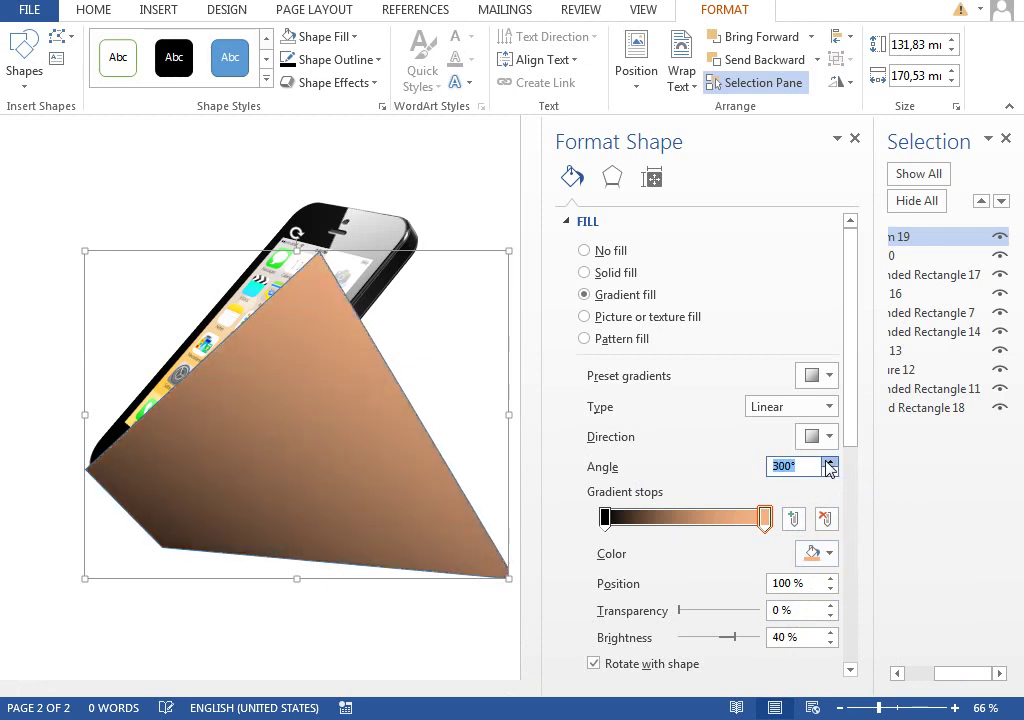
click(829, 471)
click(829, 471)
click(829, 462)
click(829, 462)
Make the gradient stop dark grey at 55% with 98% transparency.
click(828, 556)
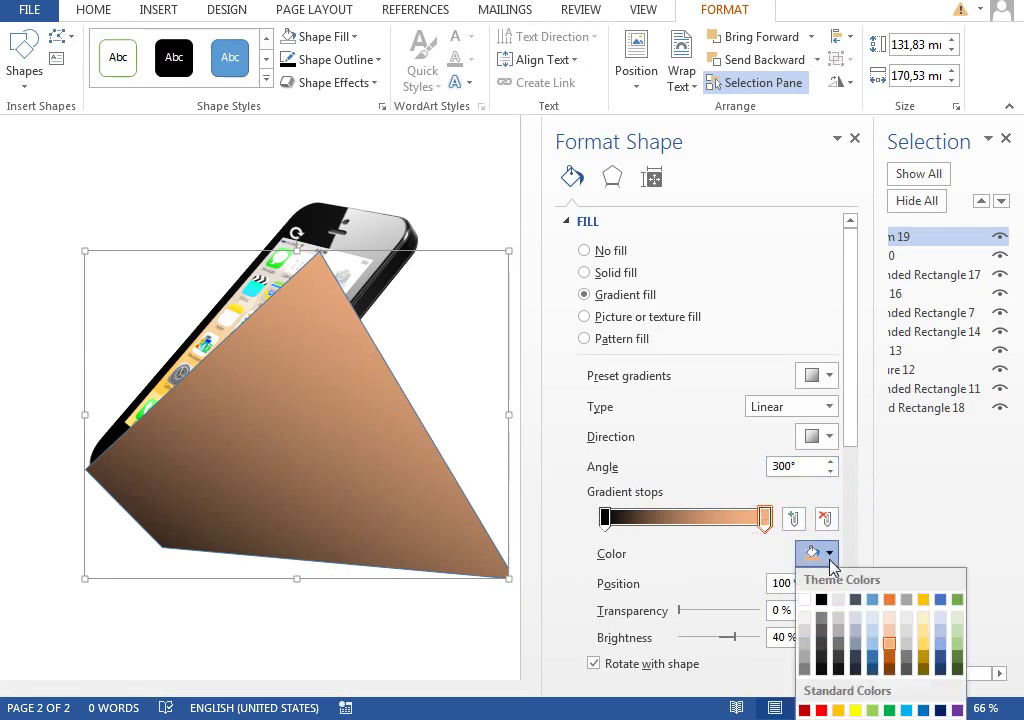
click(837, 630)
drag(764, 518, 692, 518)
drag(677, 612, 803, 616)
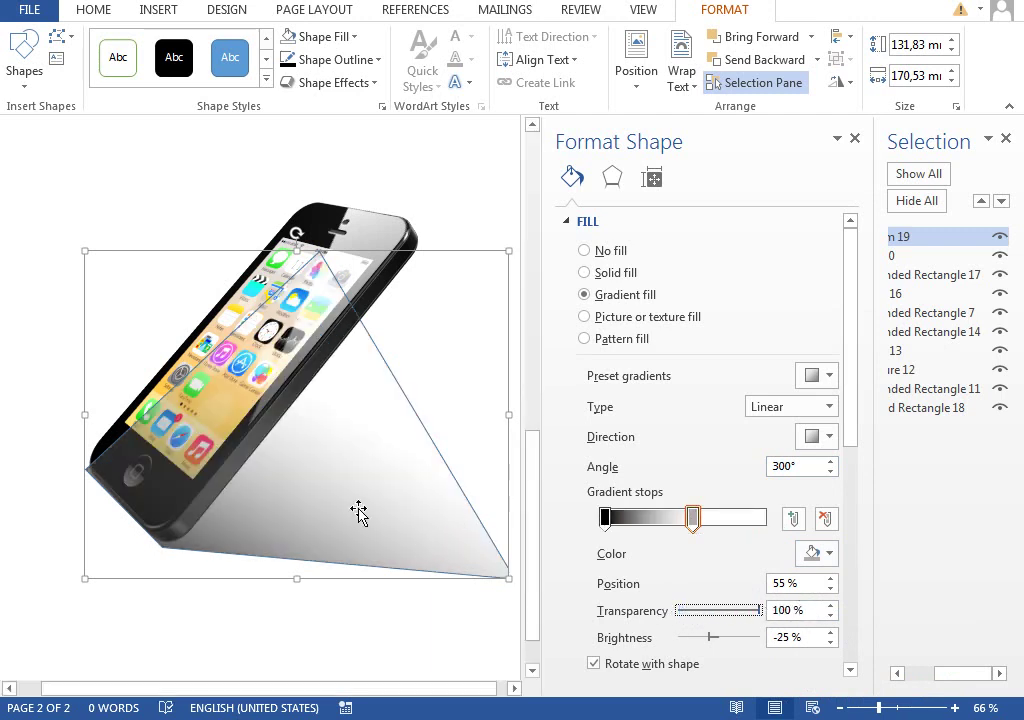
Set the shadow shape's line to No line.
scroll(850, 500, down, 5)
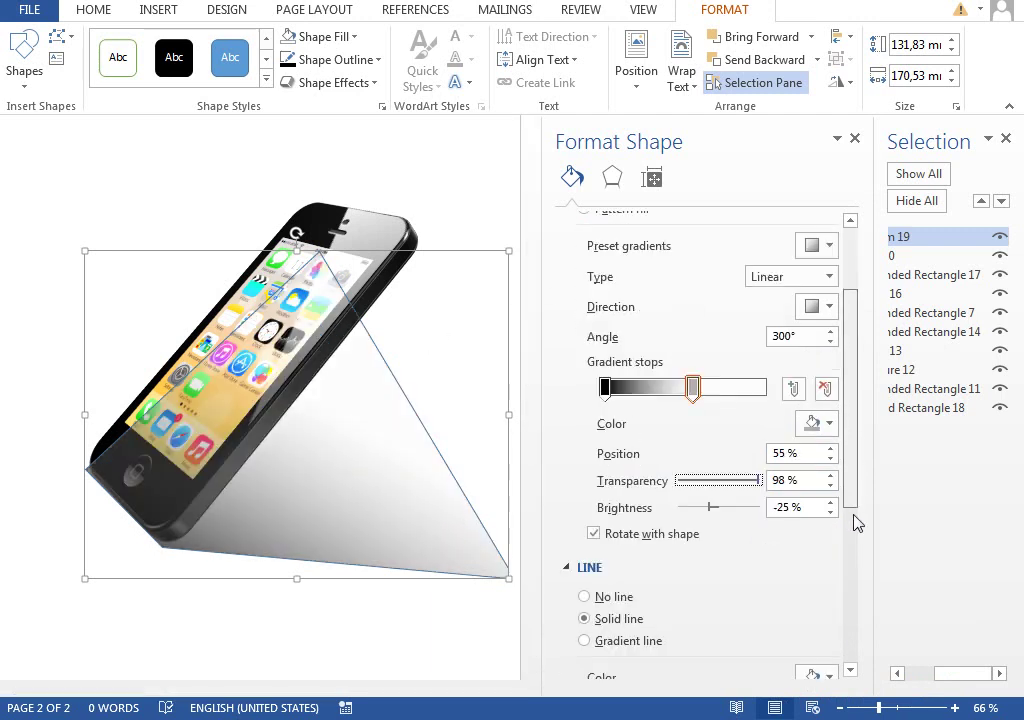
click(599, 543)
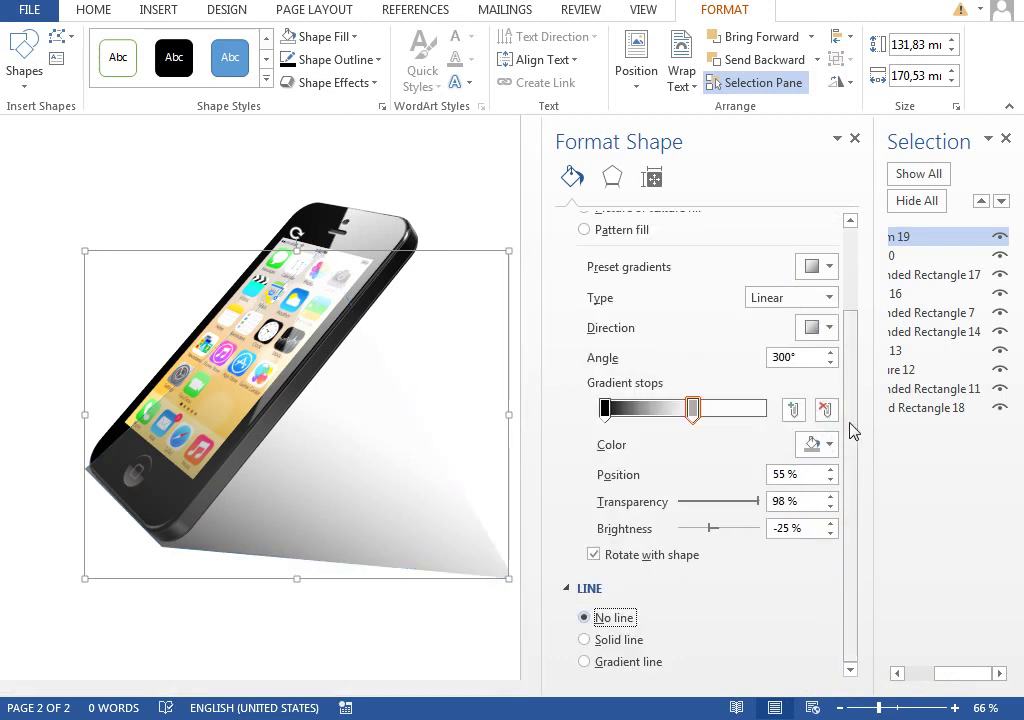
scroll(711, 366, up, 5)
Give the shadow shape 20 pt soft edges.
click(620, 179)
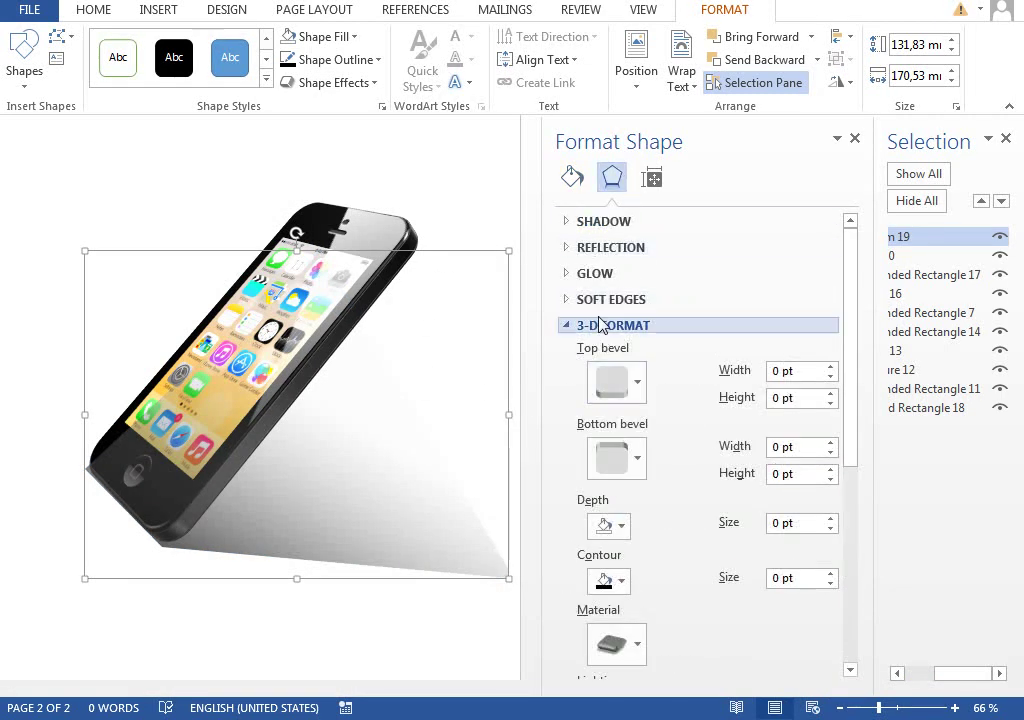
click(611, 300)
text(20)
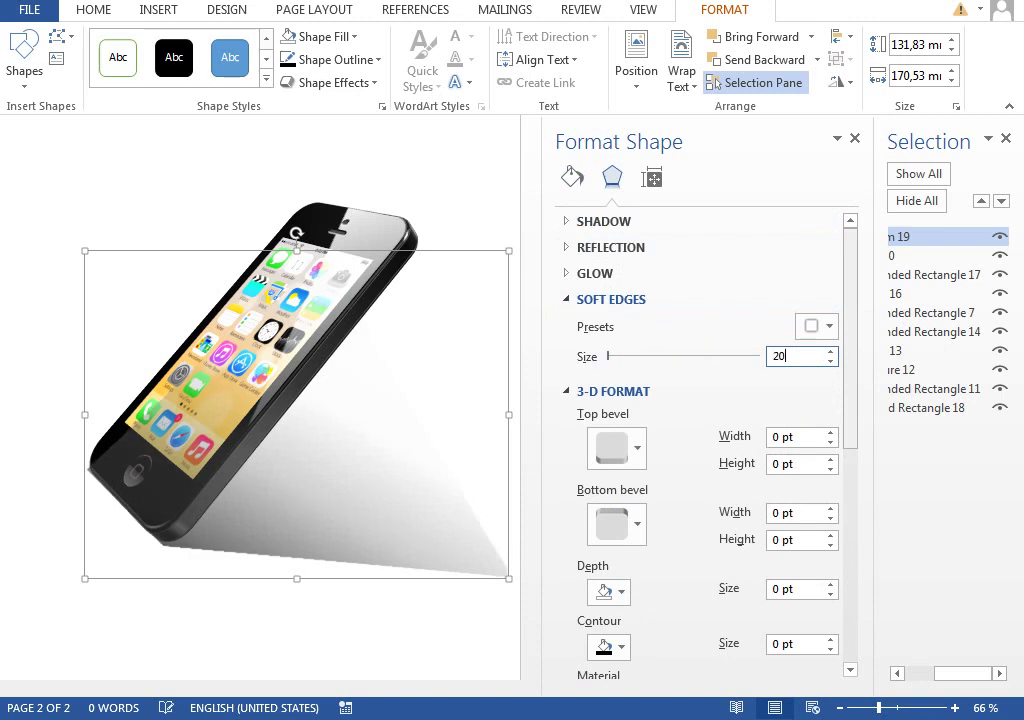
key(Return)
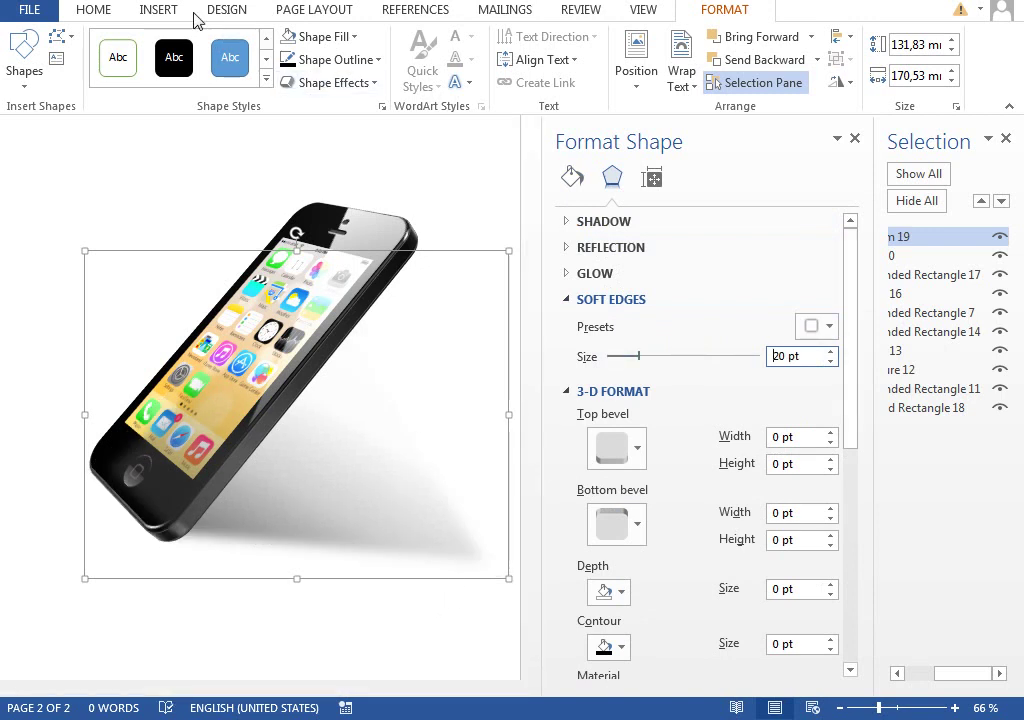
Use Edit Points to reshape the shadow so its edges curve along the phone's base.
click(158, 10)
click(706, 14)
click(60, 37)
click(100, 87)
drag(158, 532, 77, 469)
drag(159, 550, 150, 556)
drag(457, 471, 402, 354)
drag(499, 577, 370, 553)
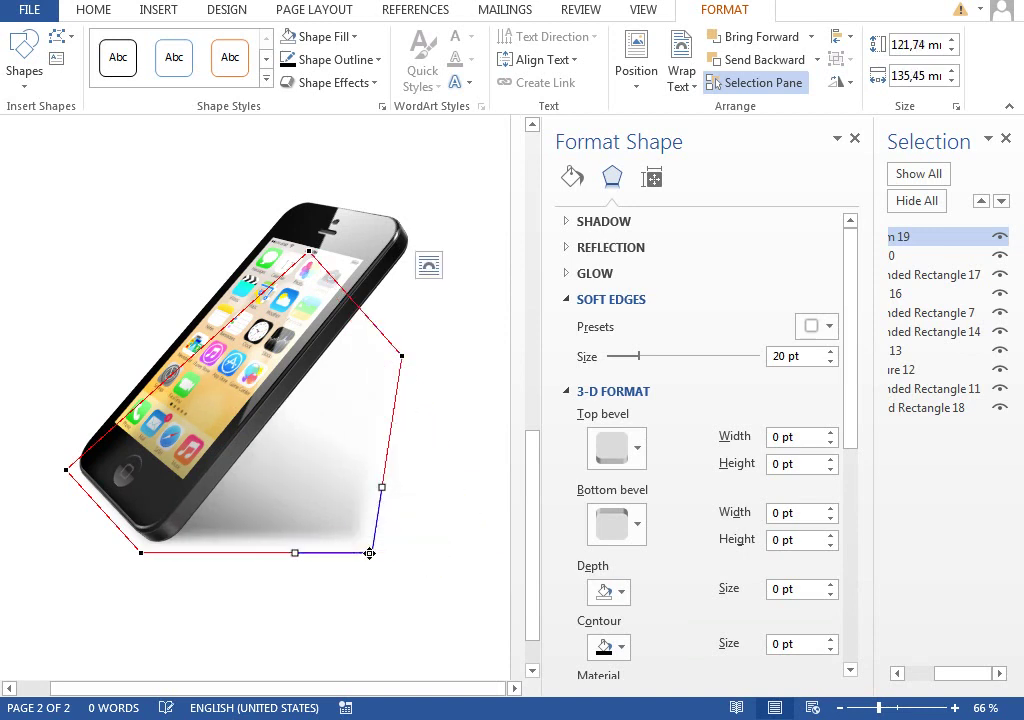
drag(369, 487, 345, 356)
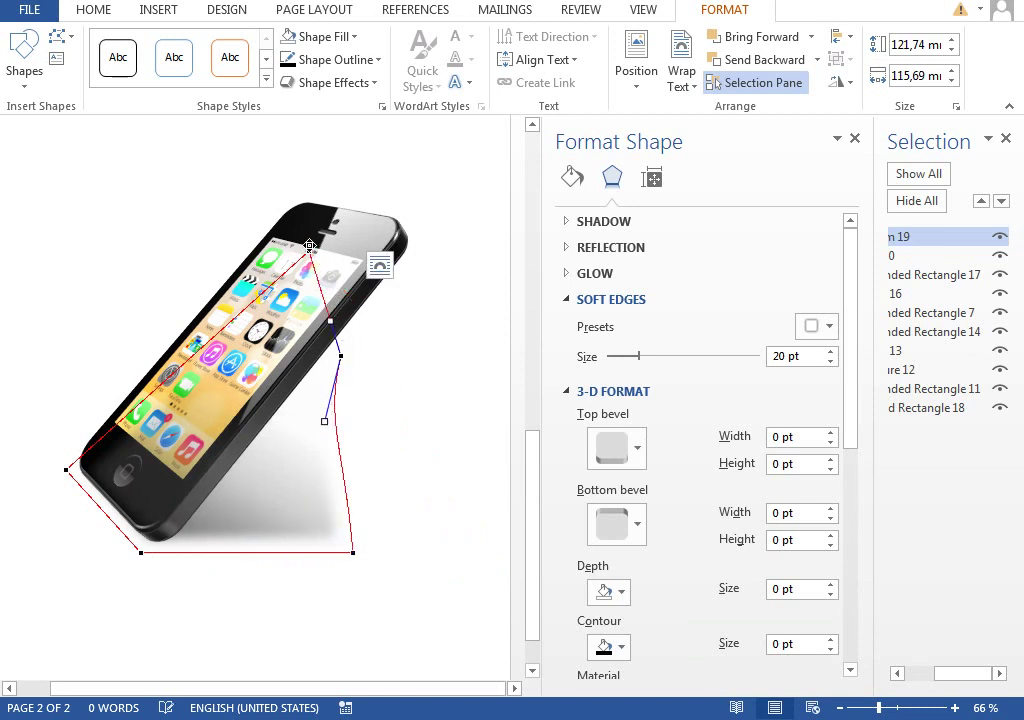
key(Escape)
key(Escape)
Move the shadow's fading gradient stop in to 38%.
click(323, 531)
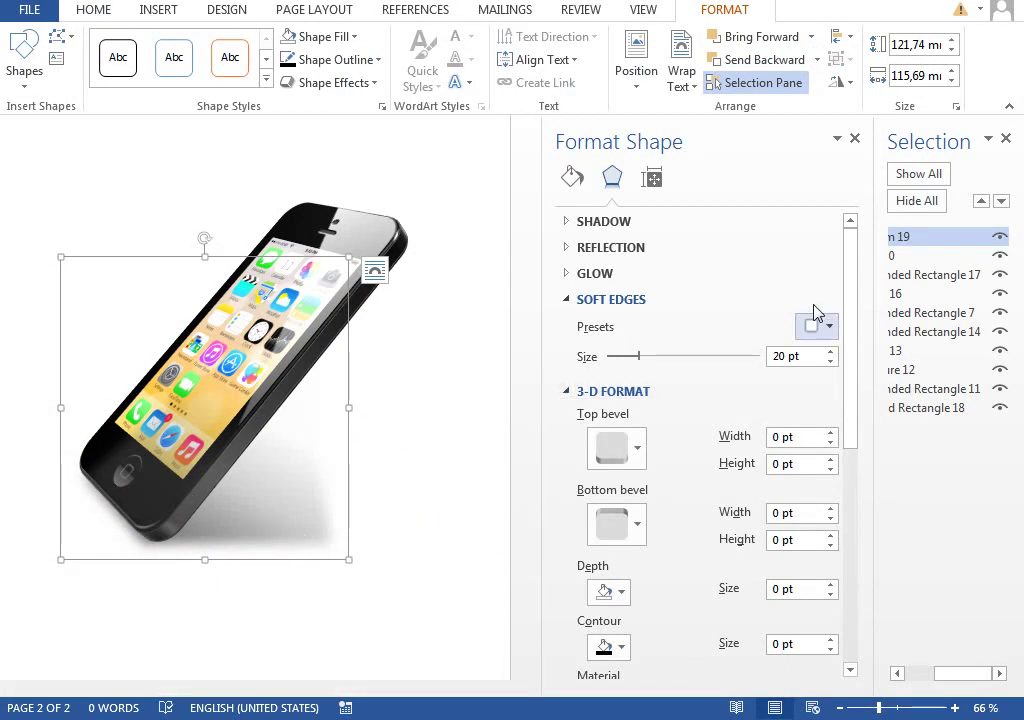
click(572, 177)
click(695, 520)
drag(688, 520, 668, 520)
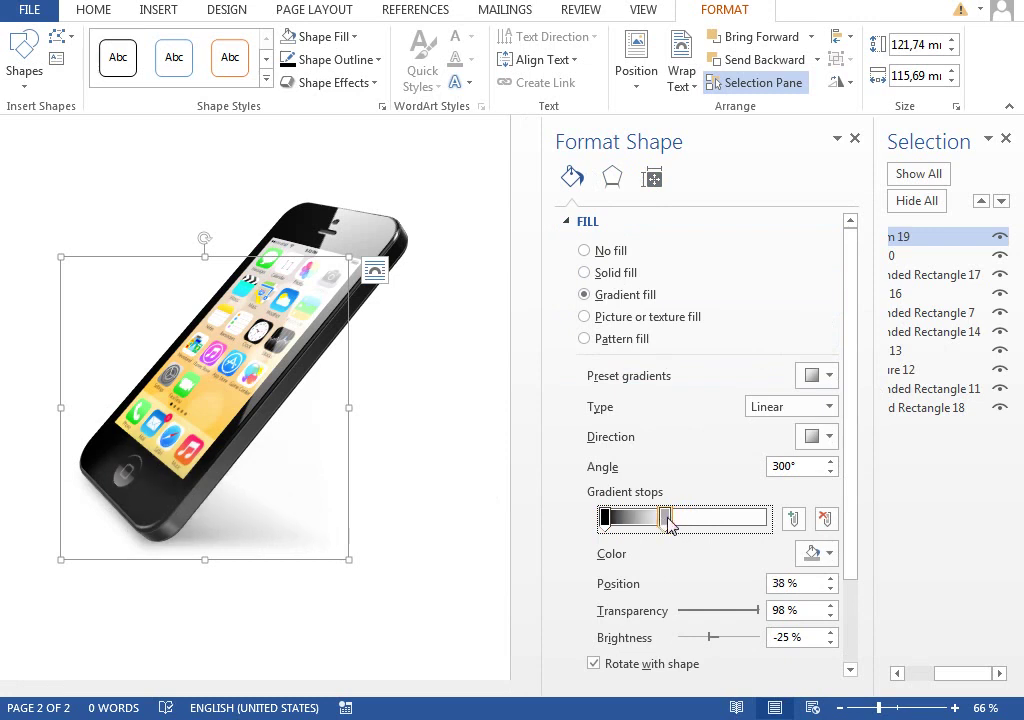
click(446, 482)
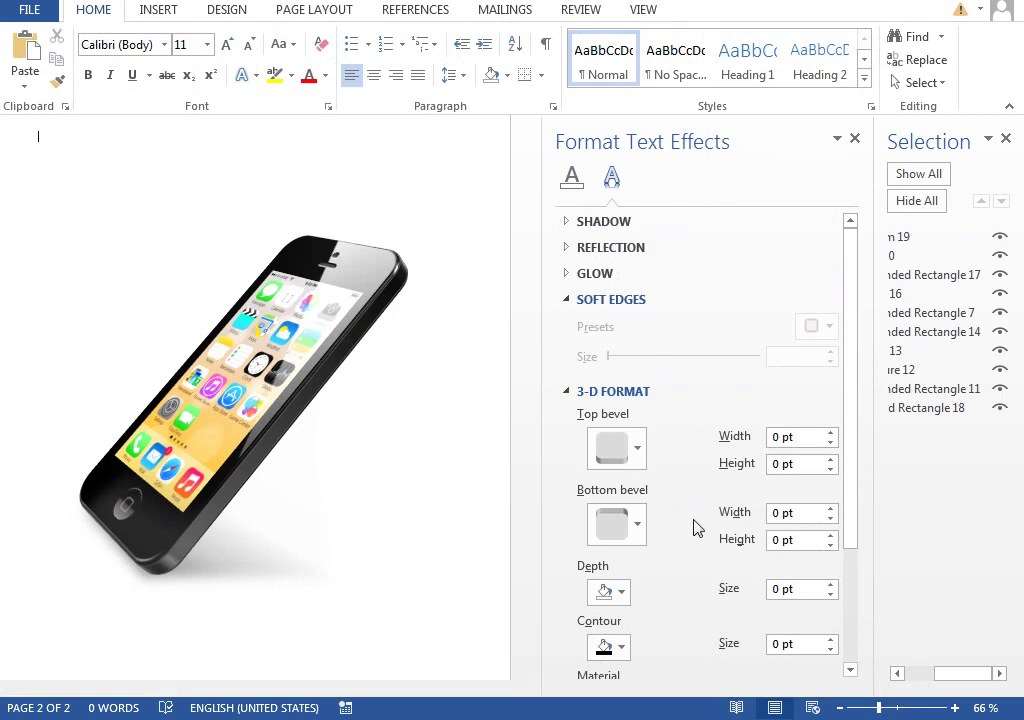
Set the Design tab's Page Color to a grey theme swatch behind the phone.
scroll(720, 570, up, 4)
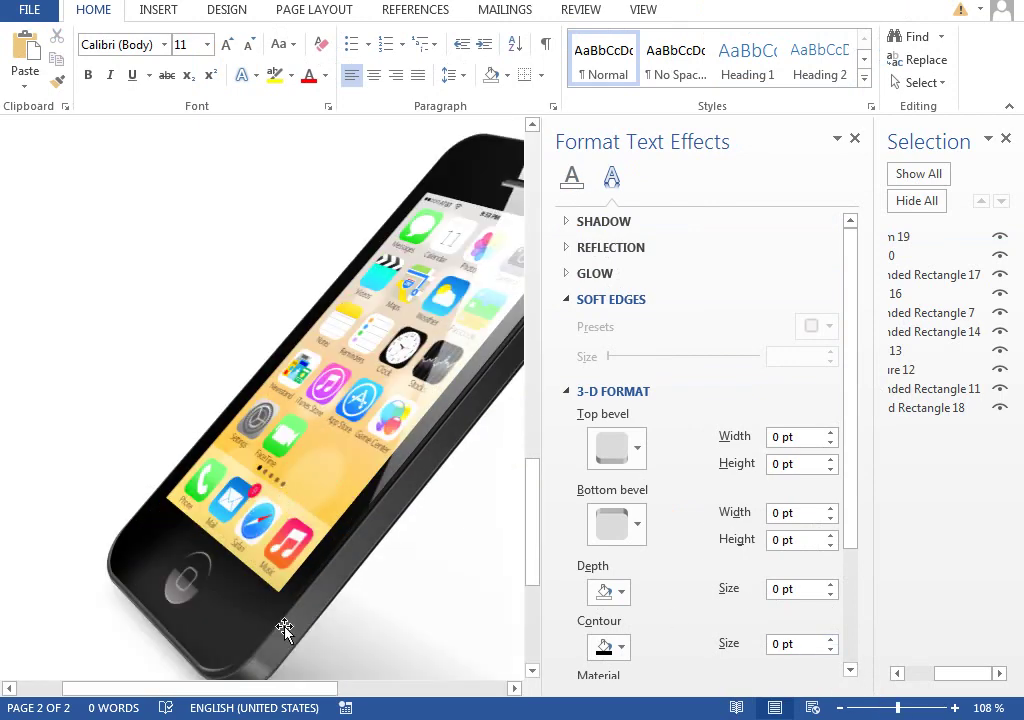
scroll(288, 628, down, 2)
drag(288, 690, 391, 688)
scroll(389, 421, up, 1)
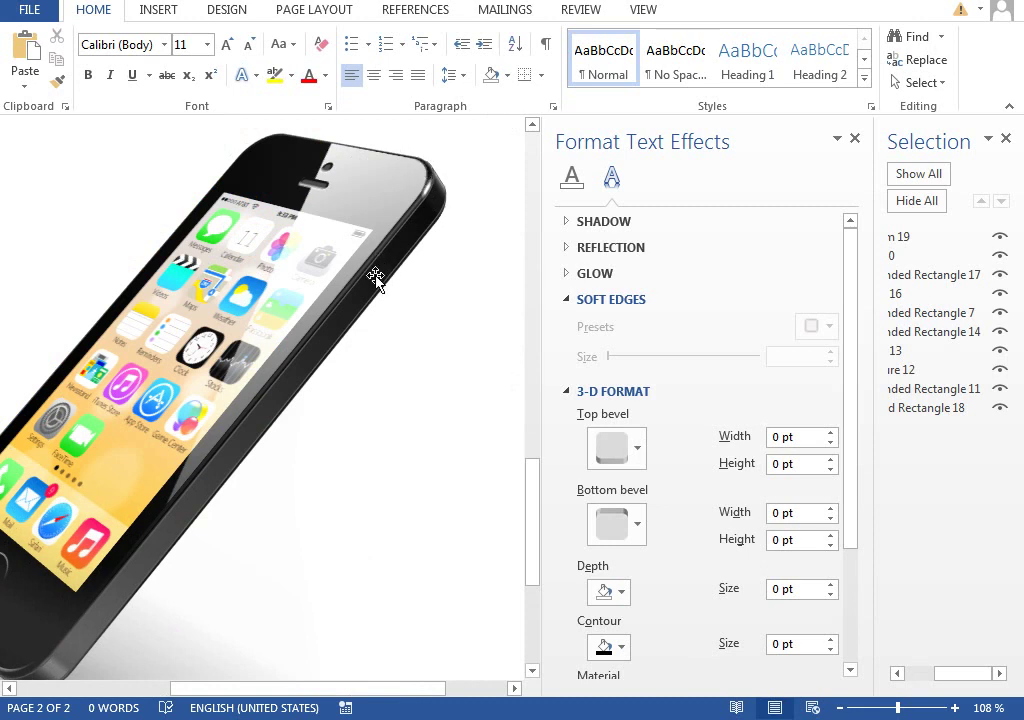
drag(533, 507, 535, 540)
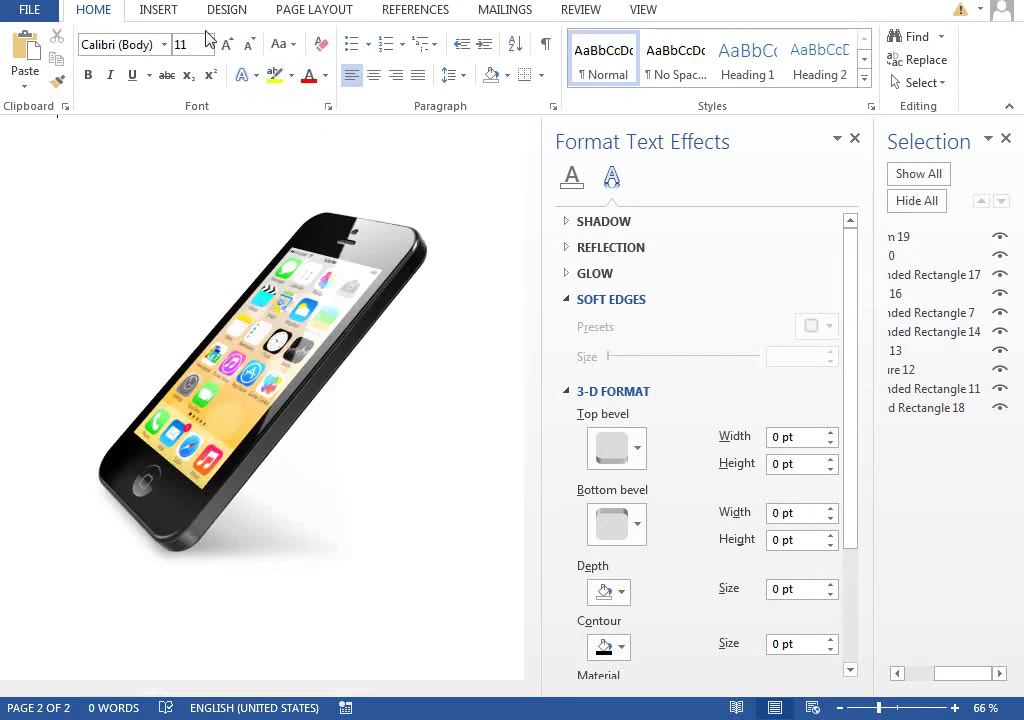
click(160, 10)
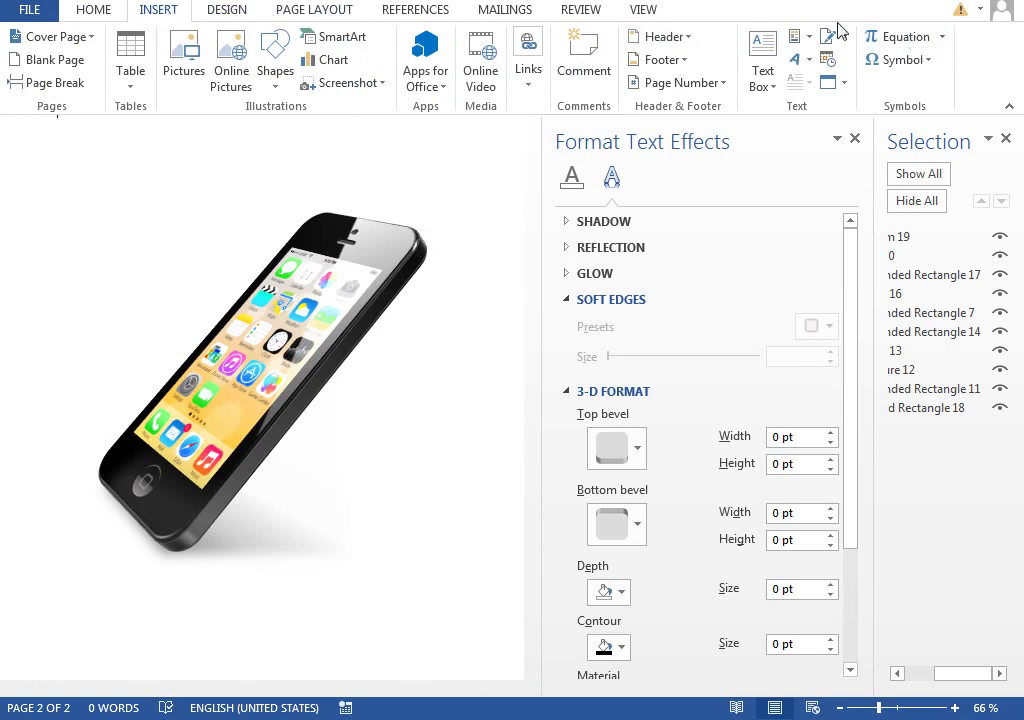
click(252, 12)
click(889, 55)
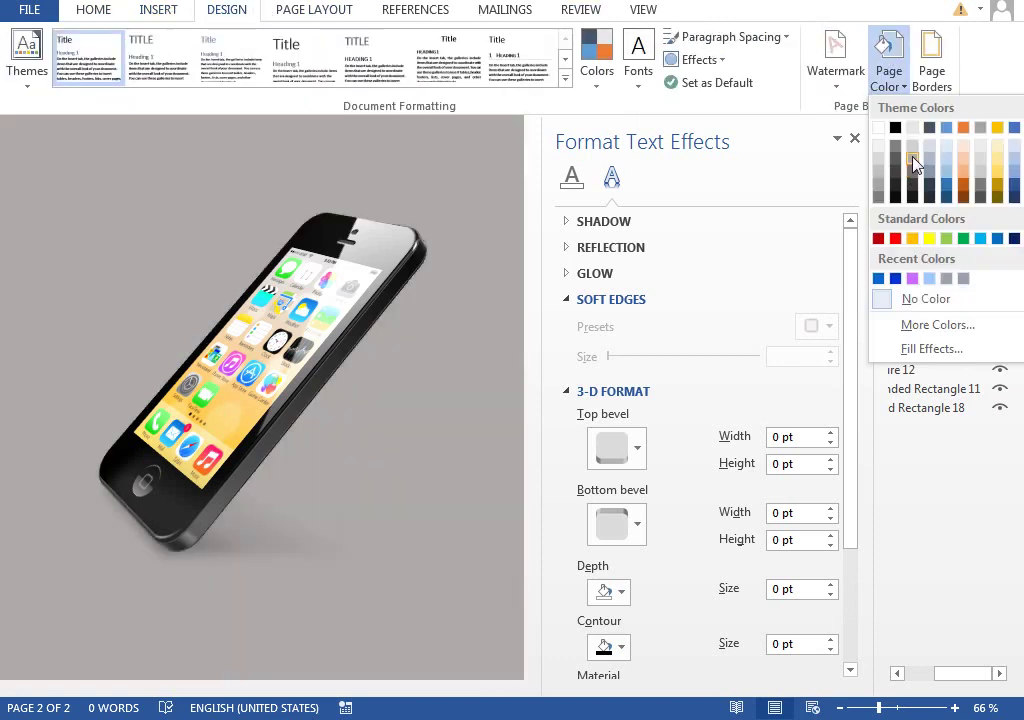
click(912, 163)
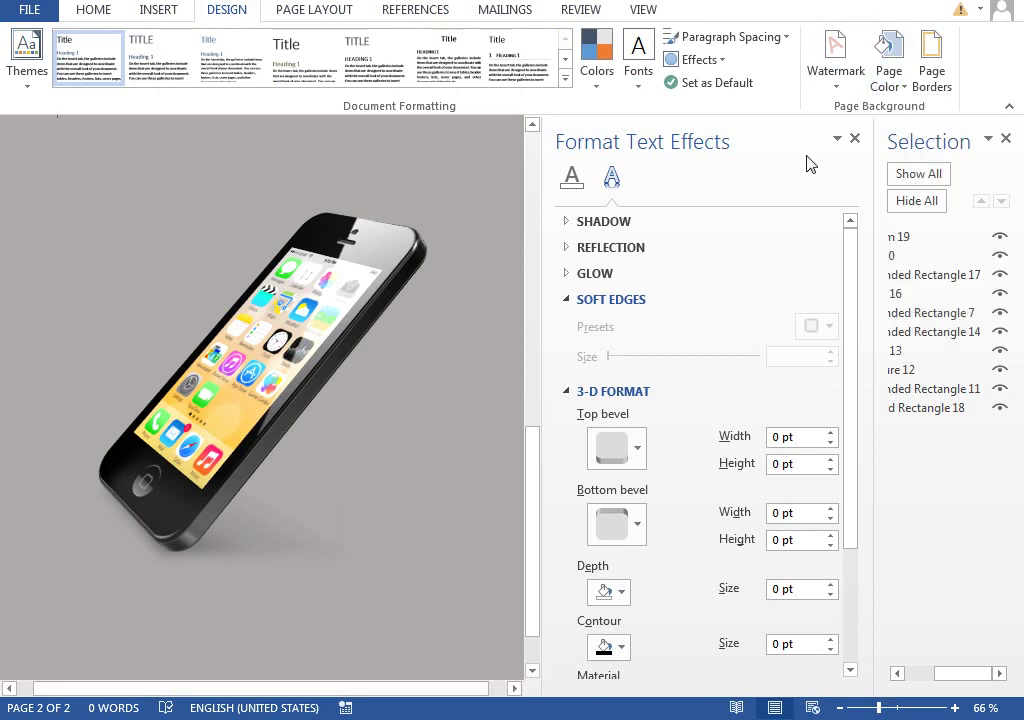